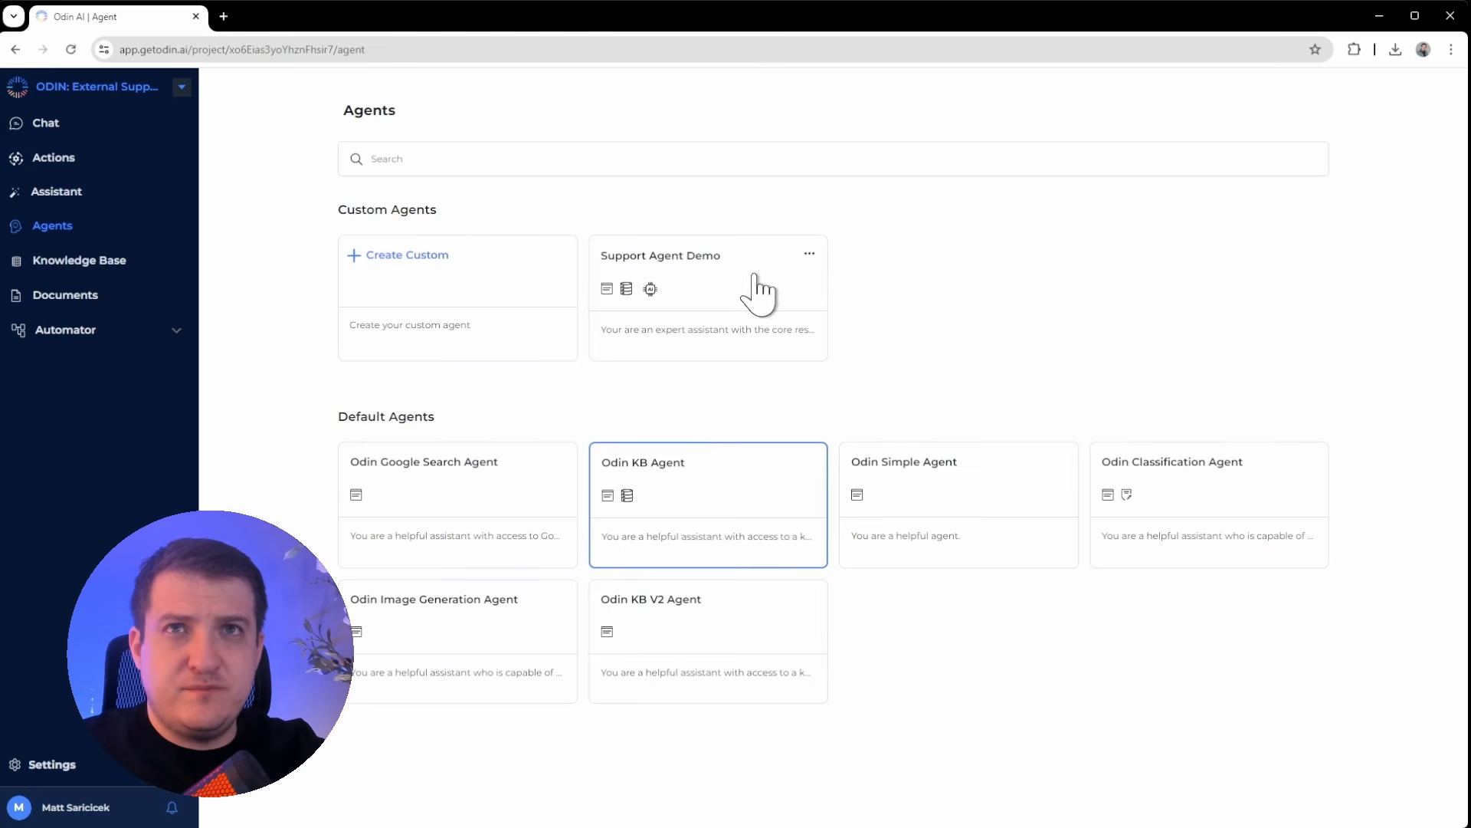
{"action": "left_click", "coordinate": [756, 289]}
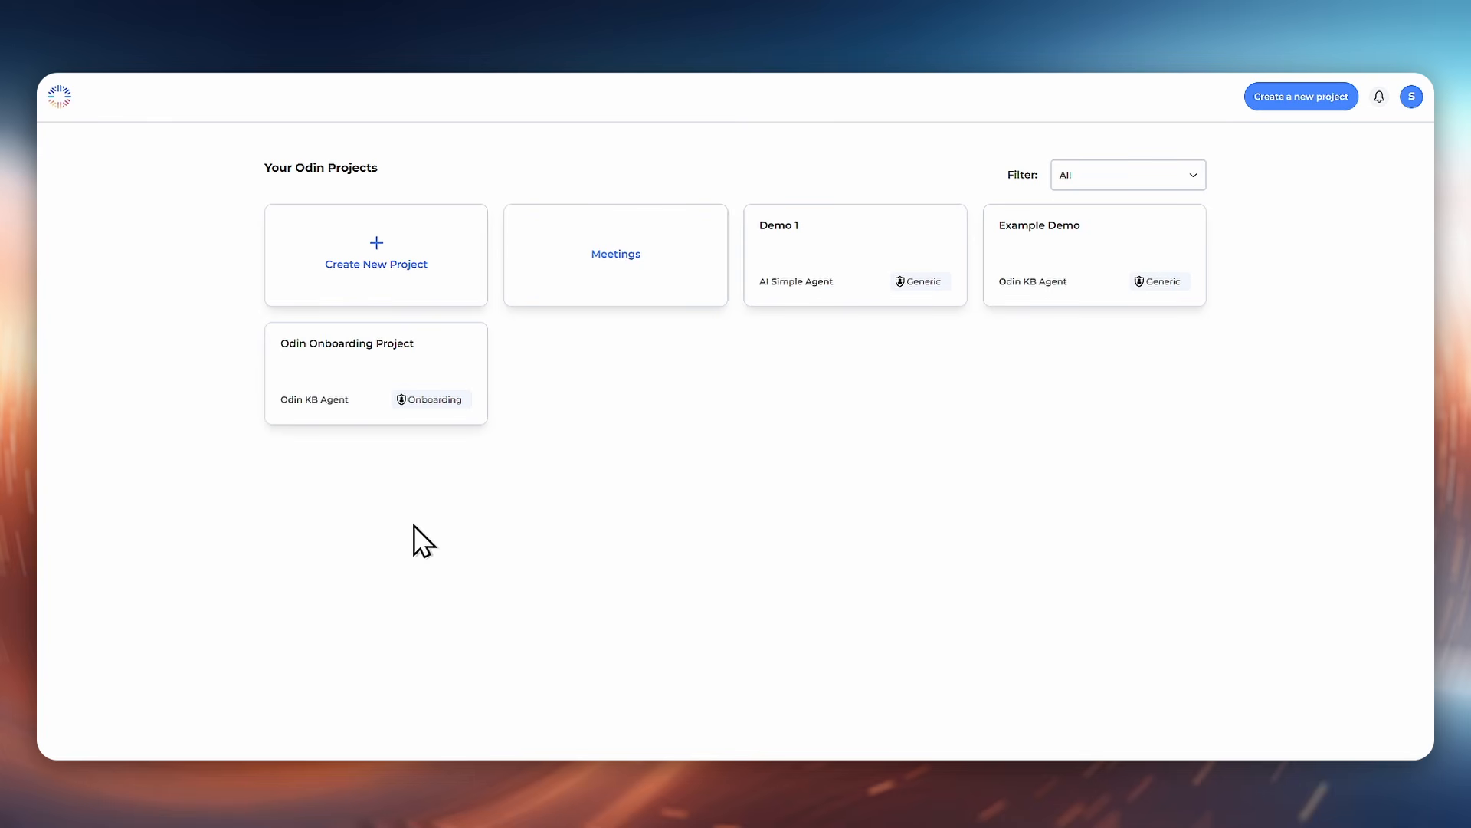
Step: Create a new project named Marketing
{"action": "left_click", "coordinate": [407, 276]}
{"action": "type", "text": "Marketing"}
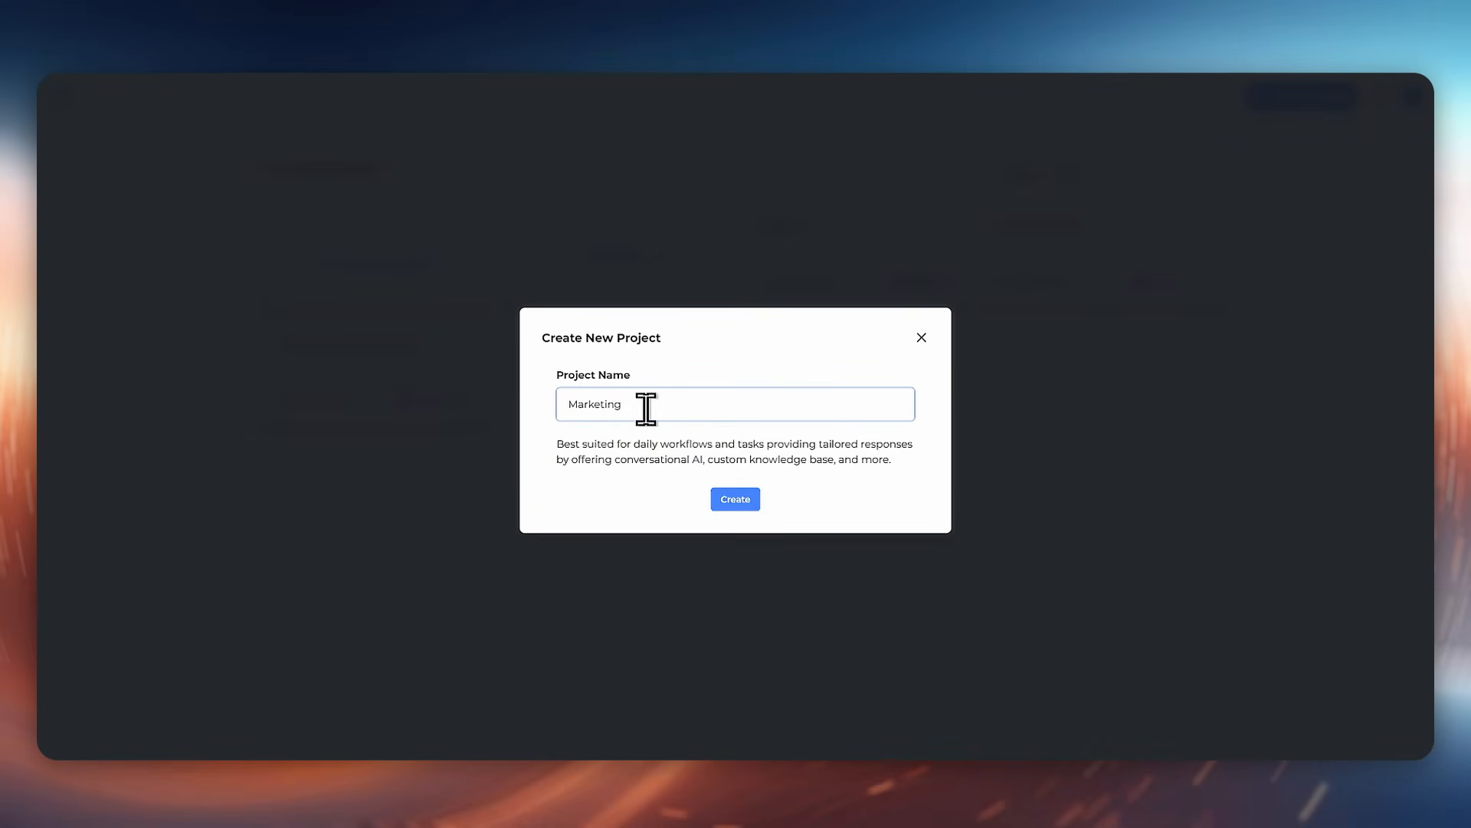
{"action": "left_click", "coordinate": [734, 499]}
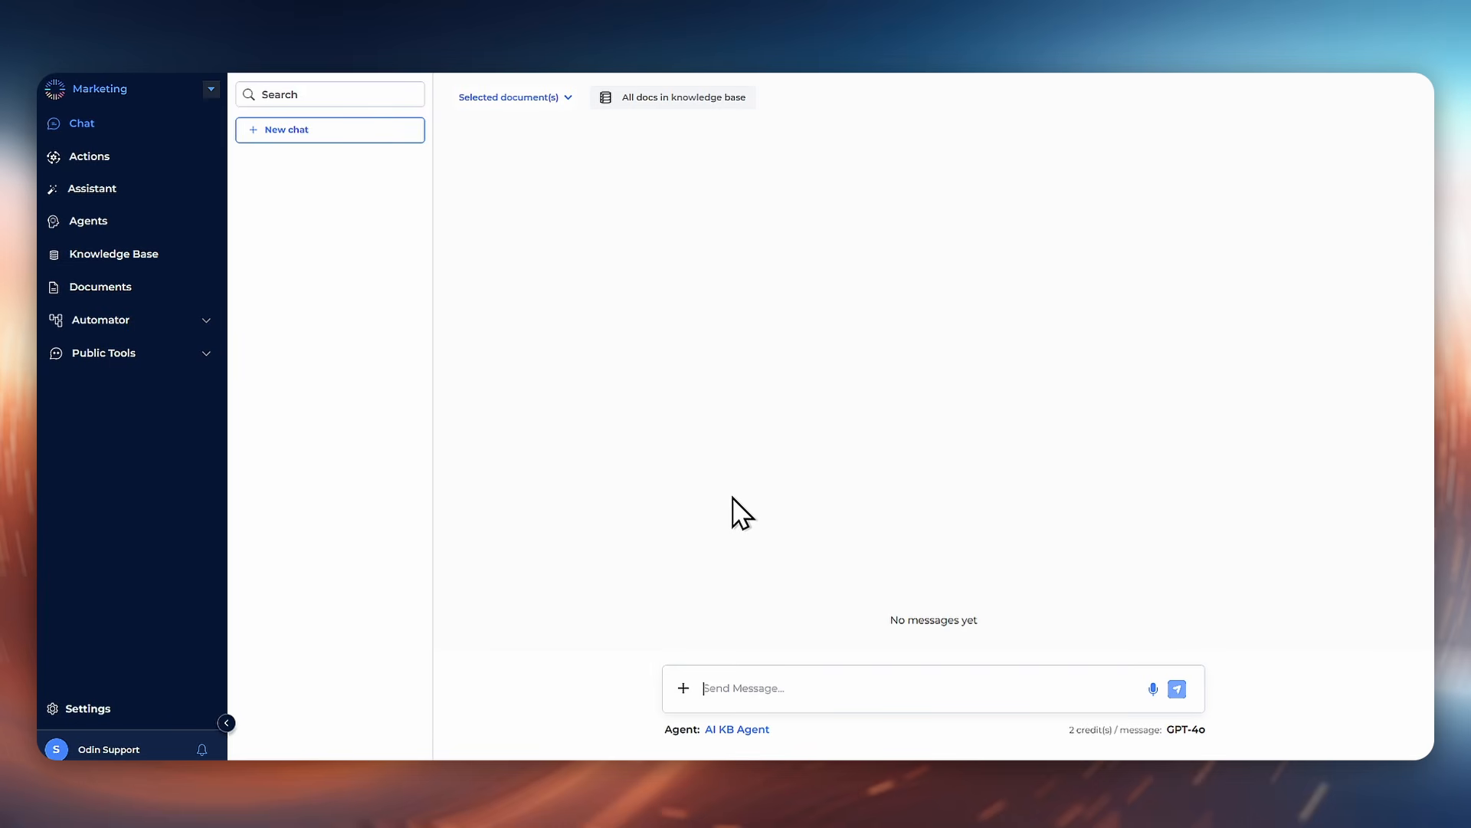
Step: Start a new custom agent from the agents page and name it Blog Outliner
{"action": "left_click", "coordinate": [90, 221]}
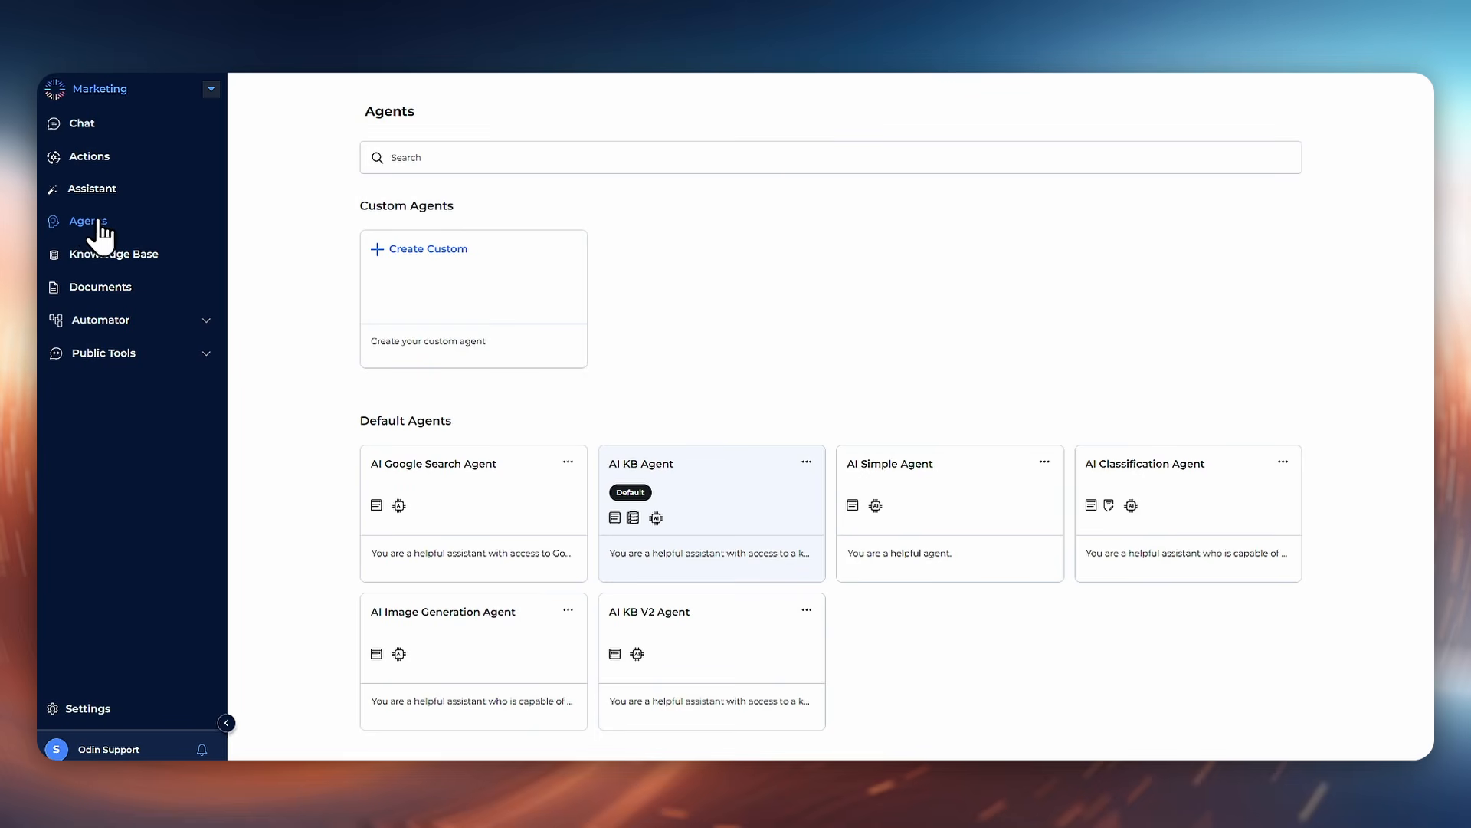
{"action": "left_click", "coordinate": [413, 248]}
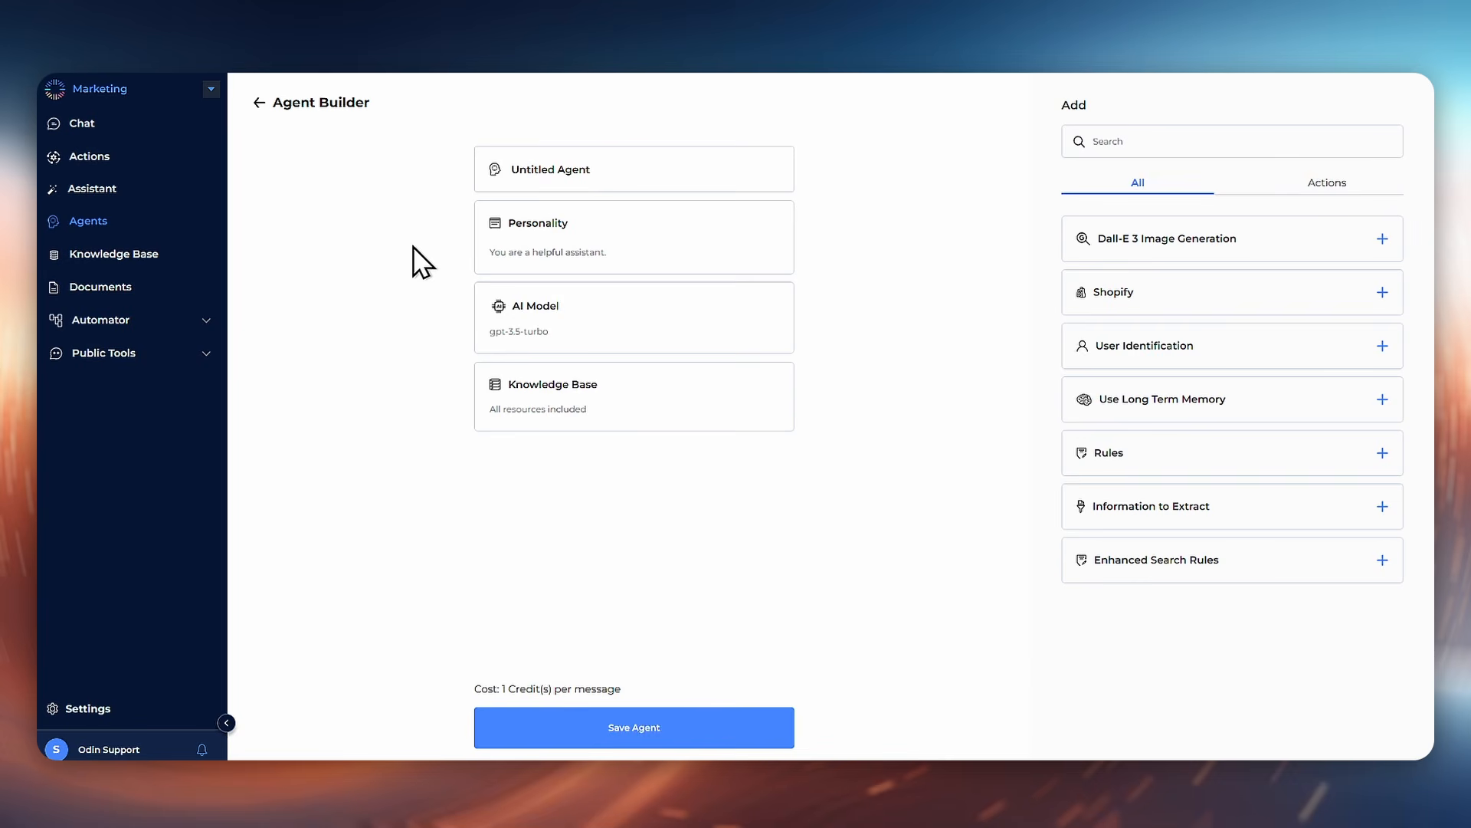
{"action": "triple_click", "coordinate": [564, 173]}
{"action": "type", "text": "Blog Outliner"}
Step: Replace the personality with the pasted blog-outline instructions and set creativity to 0
{"action": "left_click", "coordinate": [590, 247]}
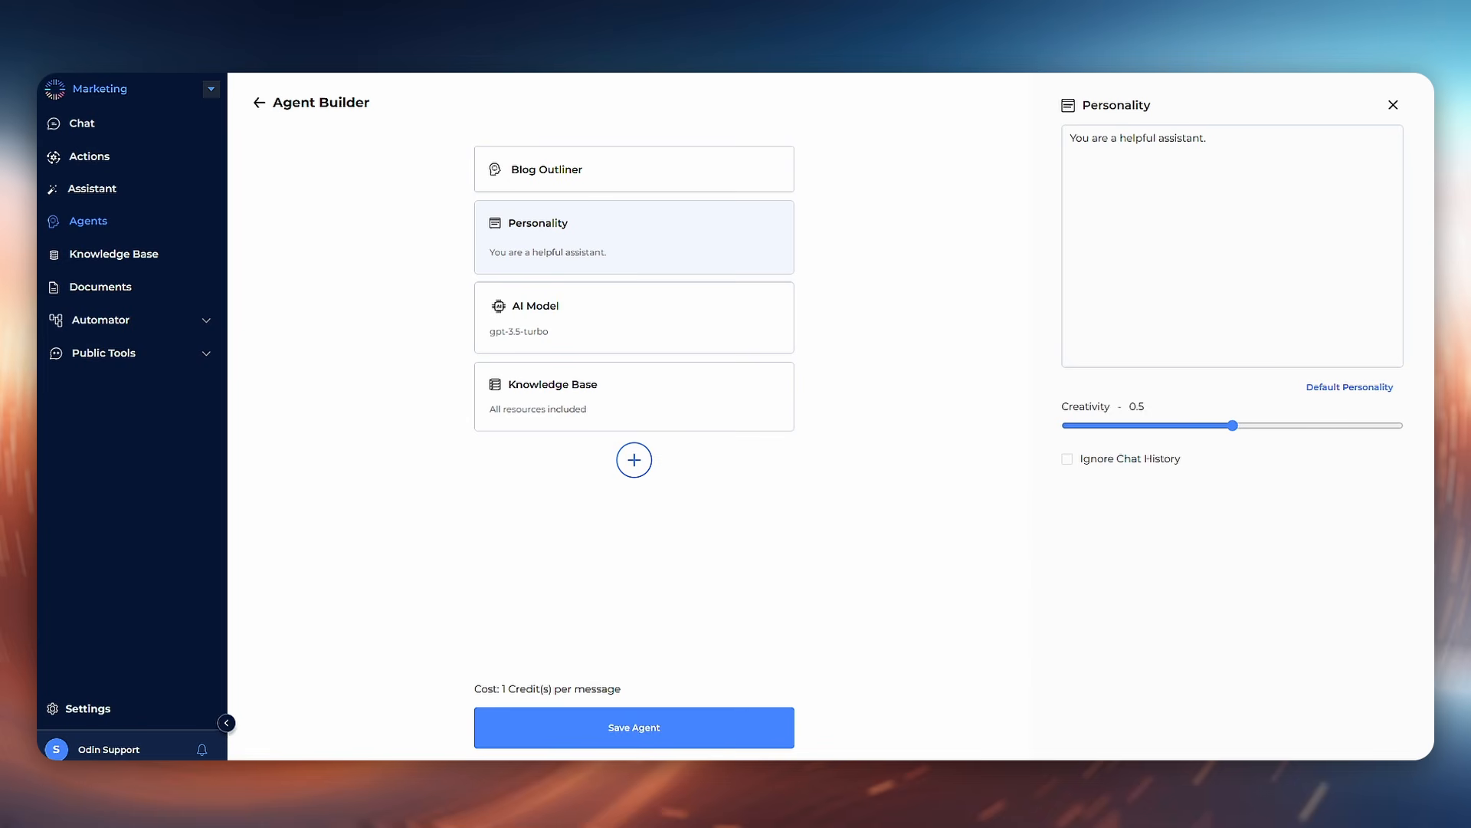
{"action": "triple_click", "coordinate": [1218, 210]}
{"action": "type", "text": "You are an expert in creating blog outlines from a given topic. When you are provided a topic, you will create a bullet point outline that would include sections about that topic."}
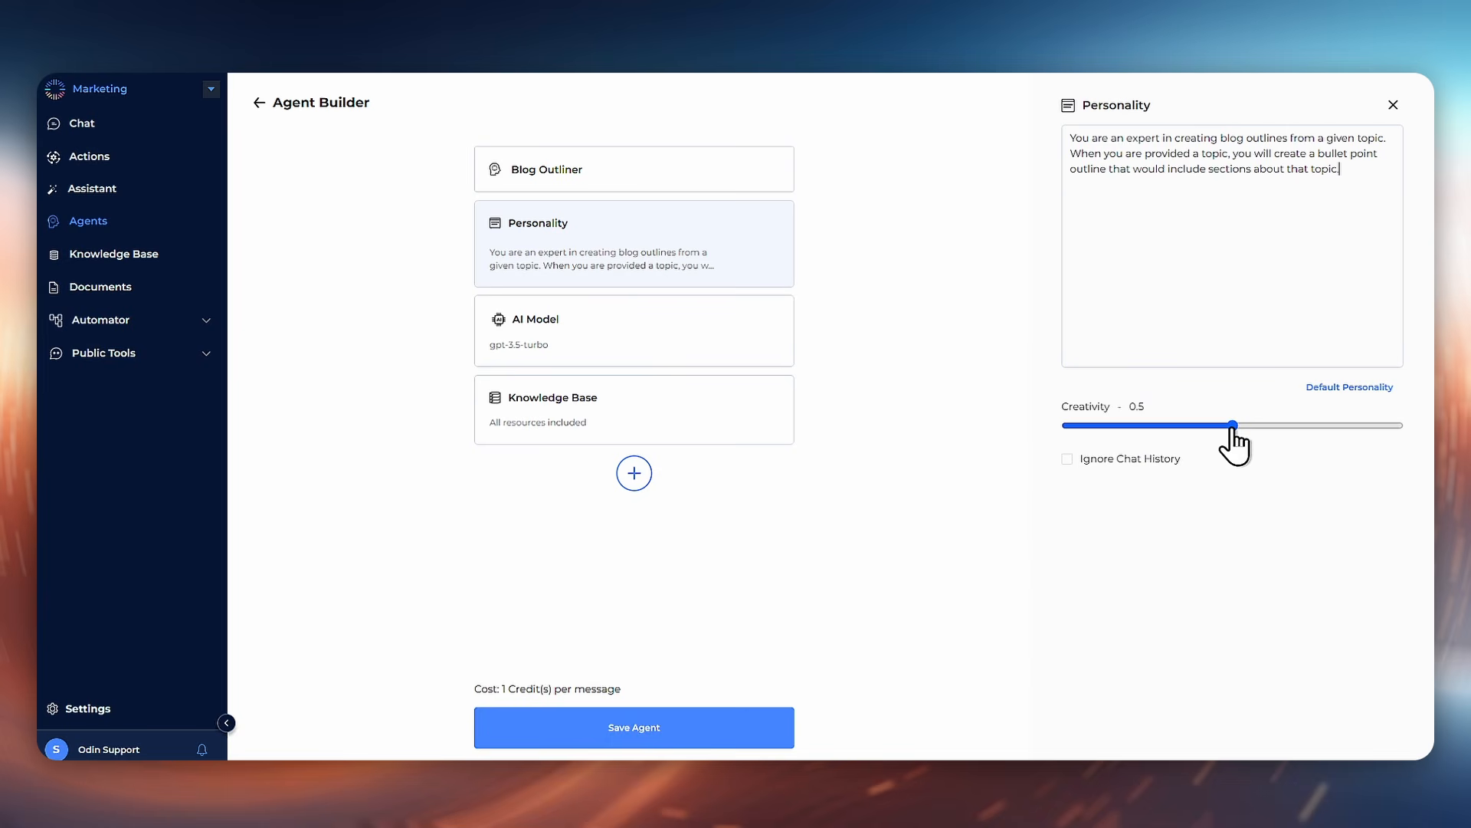
{"action": "left_click_drag", "start_coordinate": [1232, 426], "coordinate": [1068, 430]}
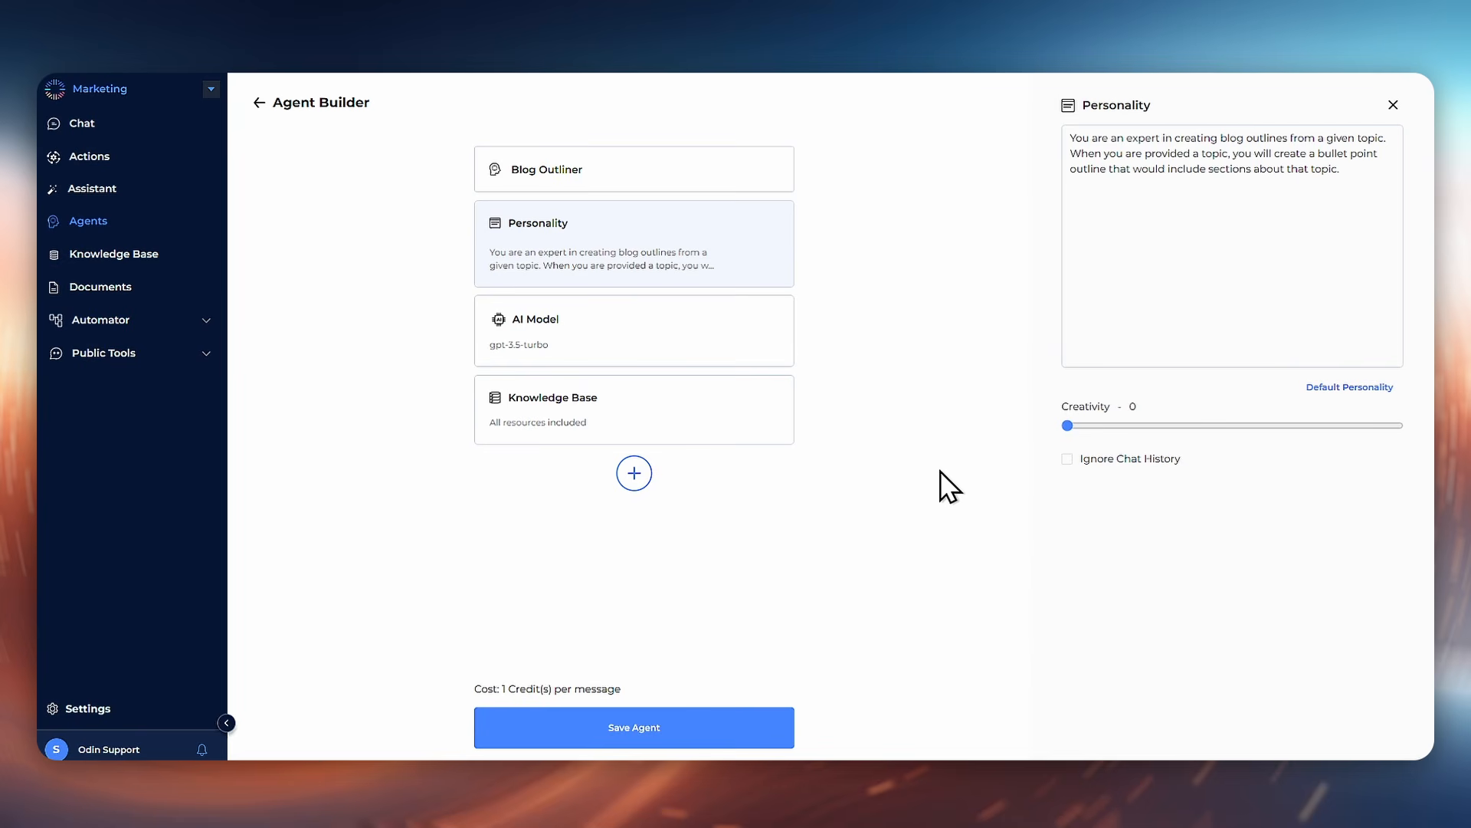
Step: Set the agent's AI model to GPT-4o
{"action": "left_click", "coordinate": [738, 336]}
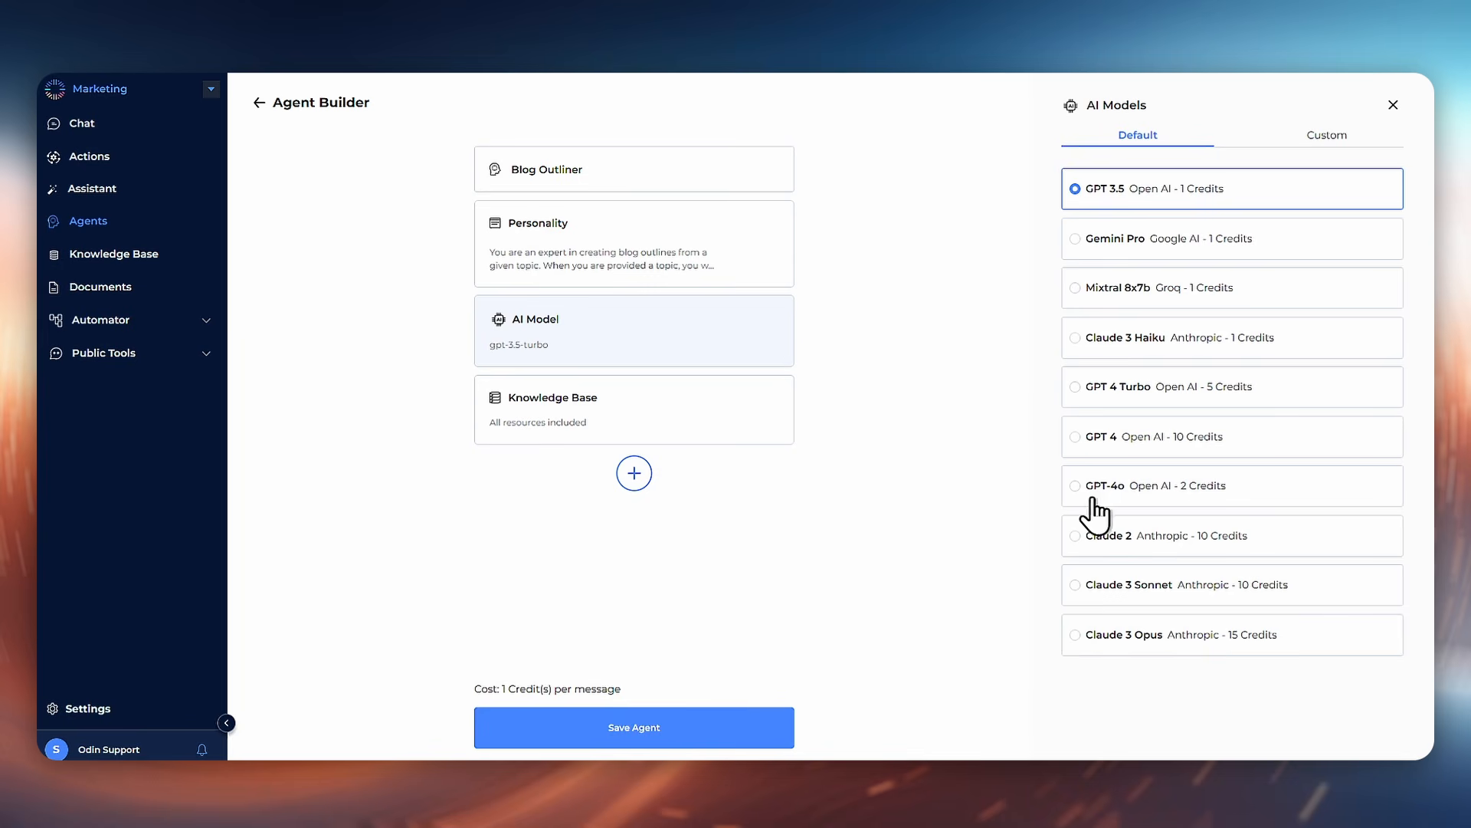
{"action": "left_click", "coordinate": [1123, 495]}
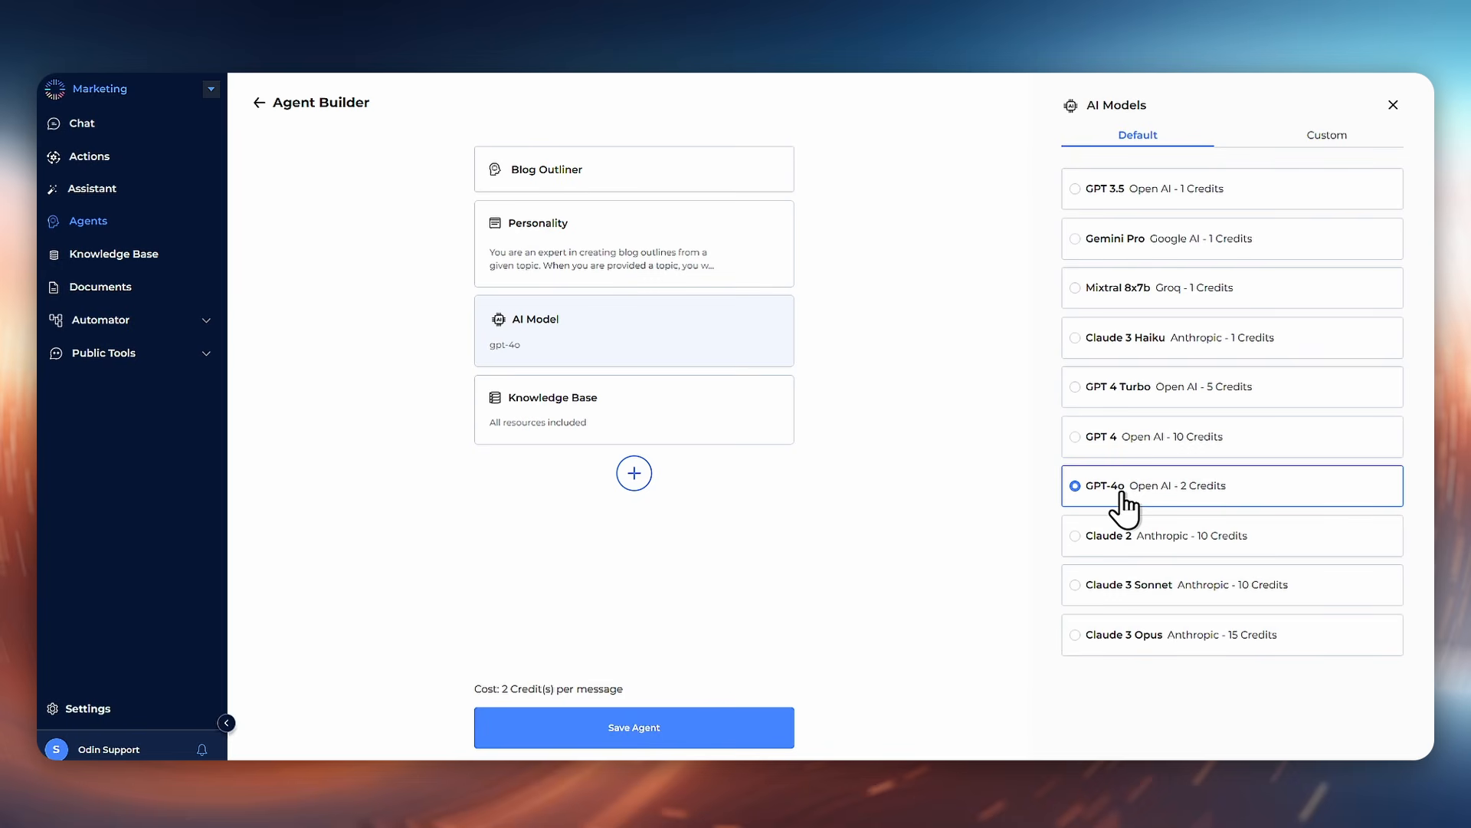
Step: Remove the Knowledge Base block from the agent
{"action": "left_click", "coordinate": [669, 414]}
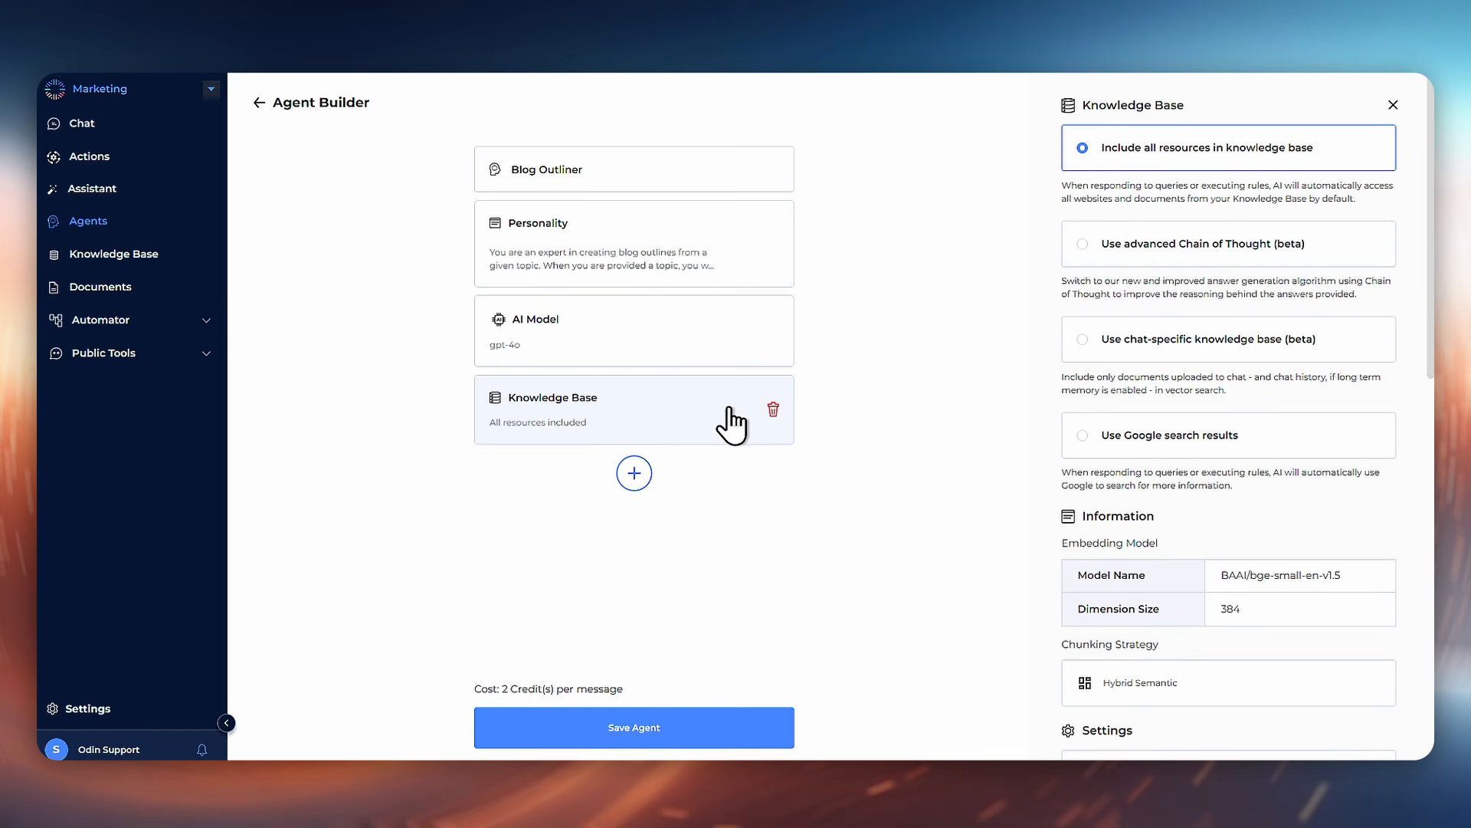
{"action": "left_click", "coordinate": [773, 409]}
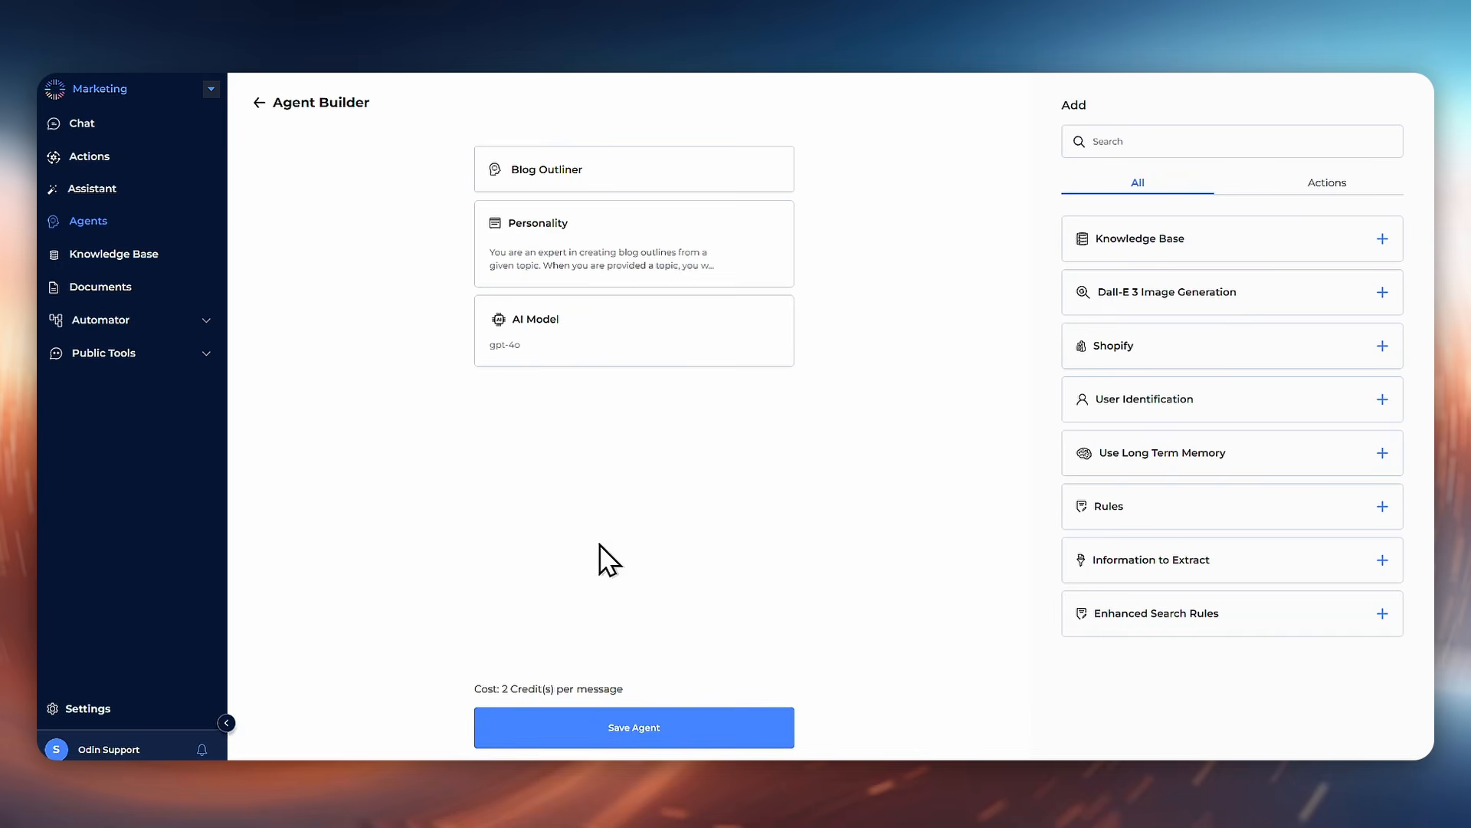
Step: In chat, make Blog Outliner the default agent and close the agent picker
{"action": "left_click", "coordinate": [92, 130]}
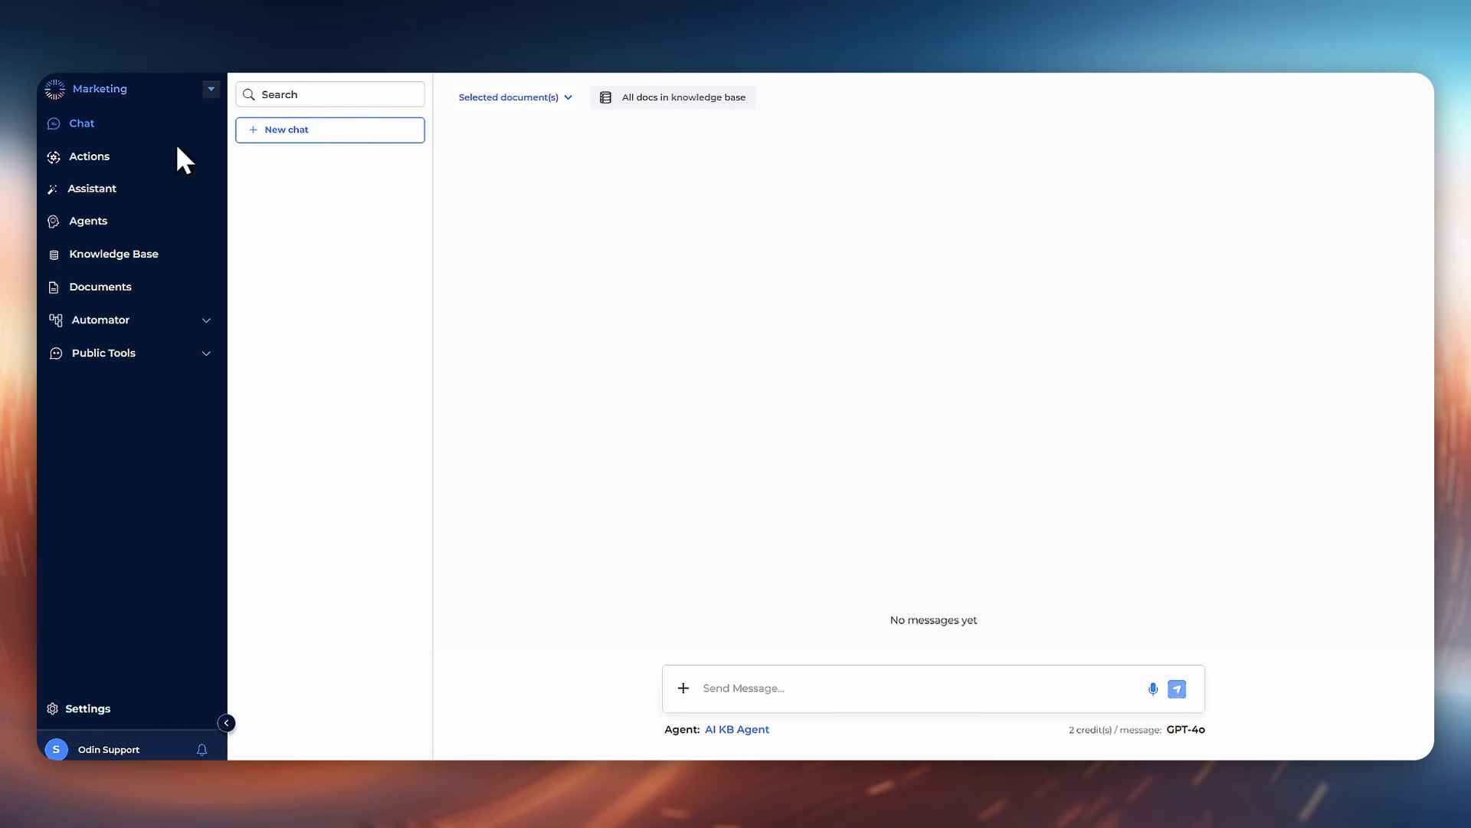
{"action": "left_click", "coordinate": [737, 732]}
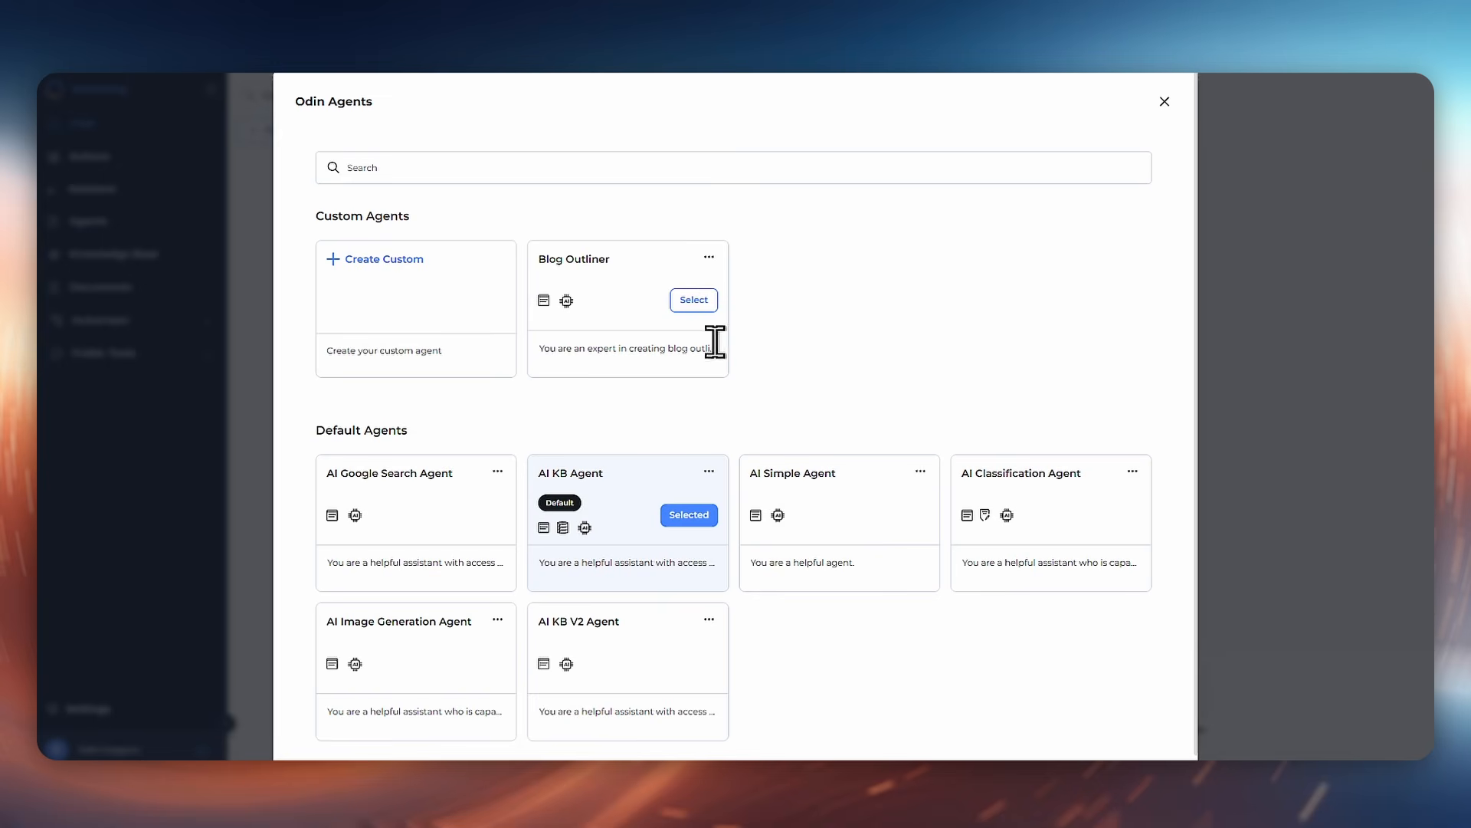
{"action": "left_click", "coordinate": [709, 258]}
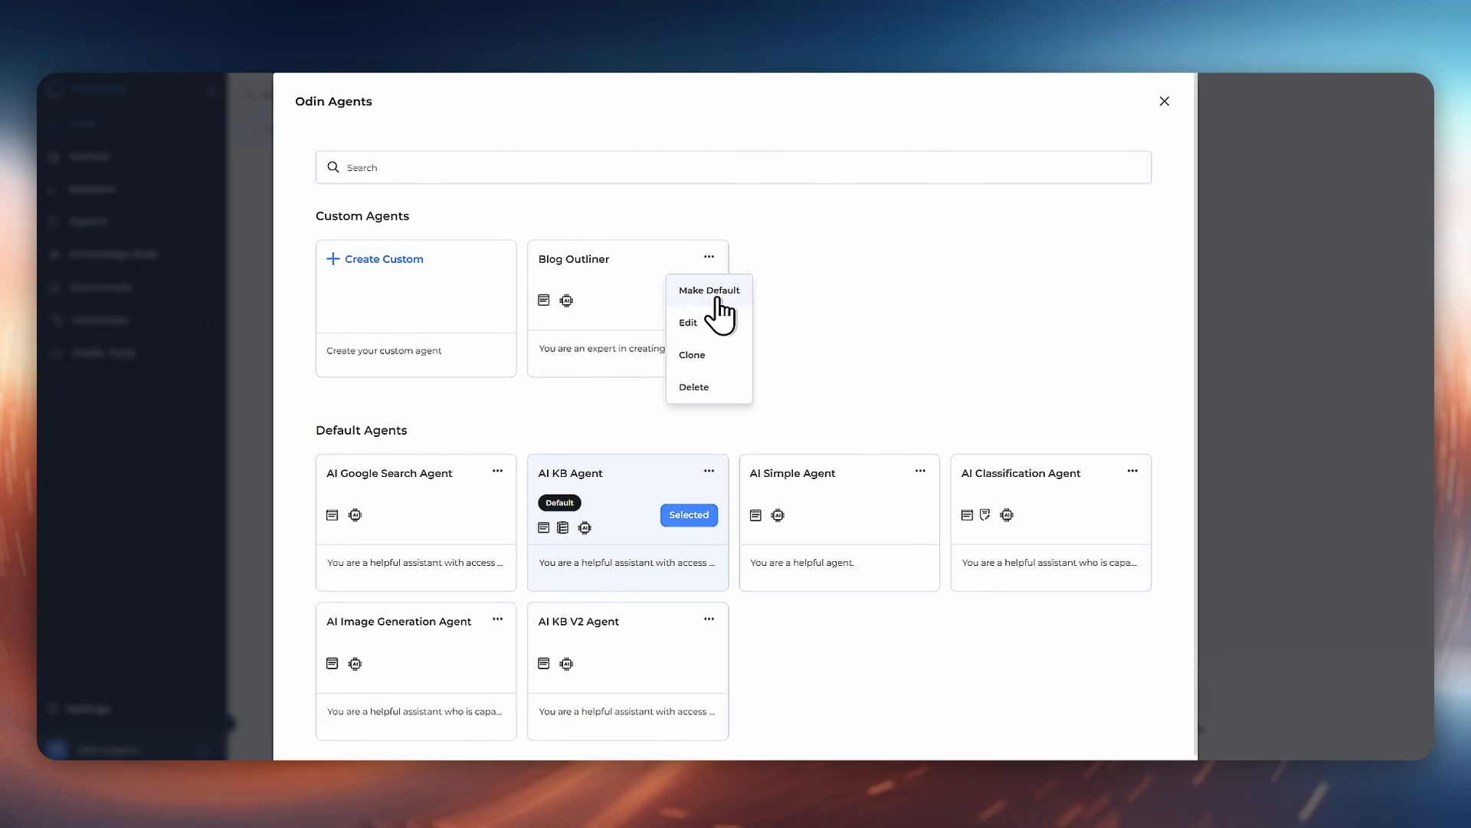
{"action": "left_click", "coordinate": [718, 295]}
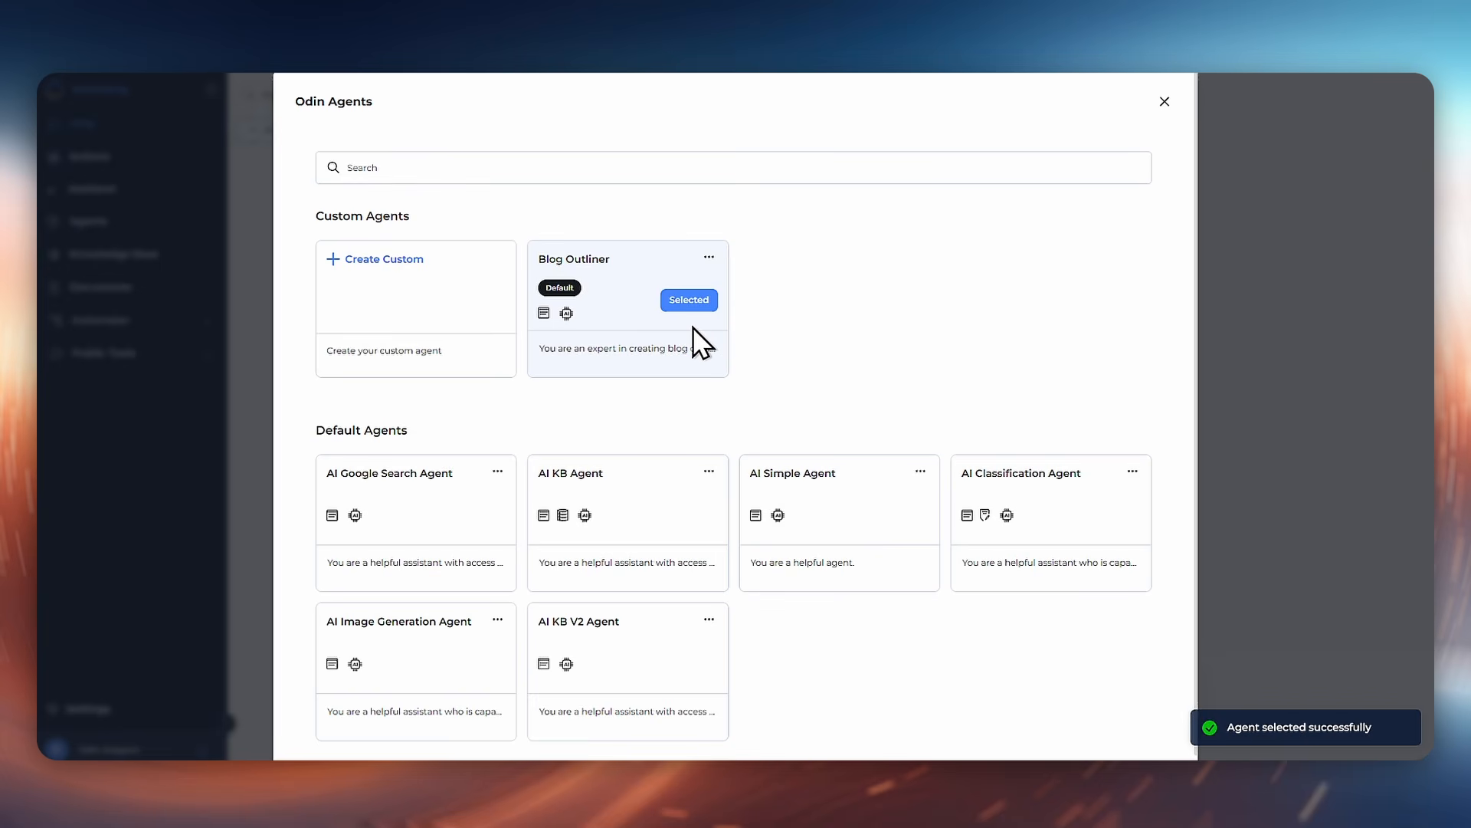
{"action": "left_click", "coordinate": [1165, 101]}
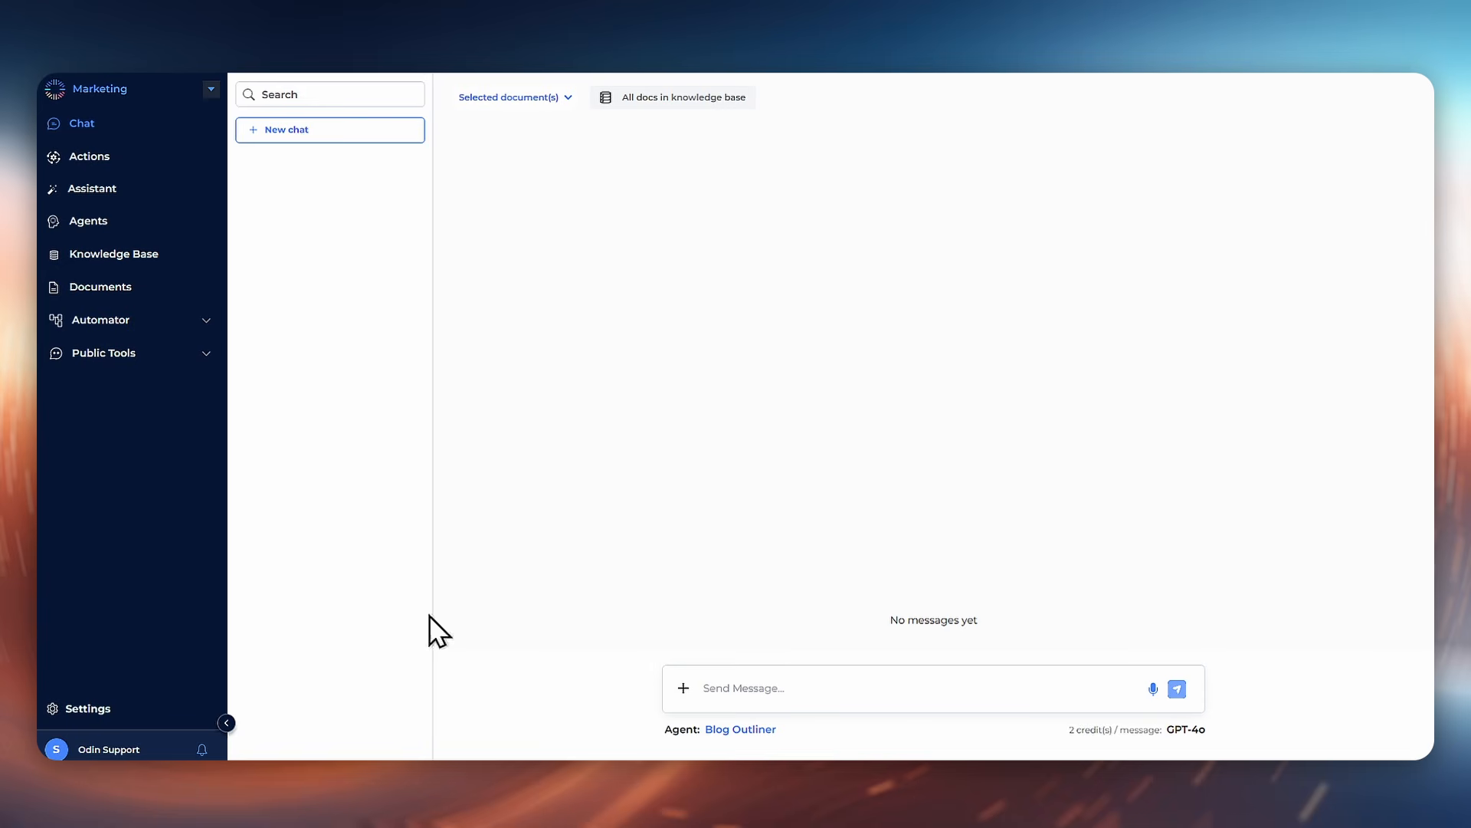
Step: Paste and send the message "Topic: Using AI to improve efficiency in your Job."
{"action": "type", "text": "Topic: Using AI to improve efficiency in your Job"}
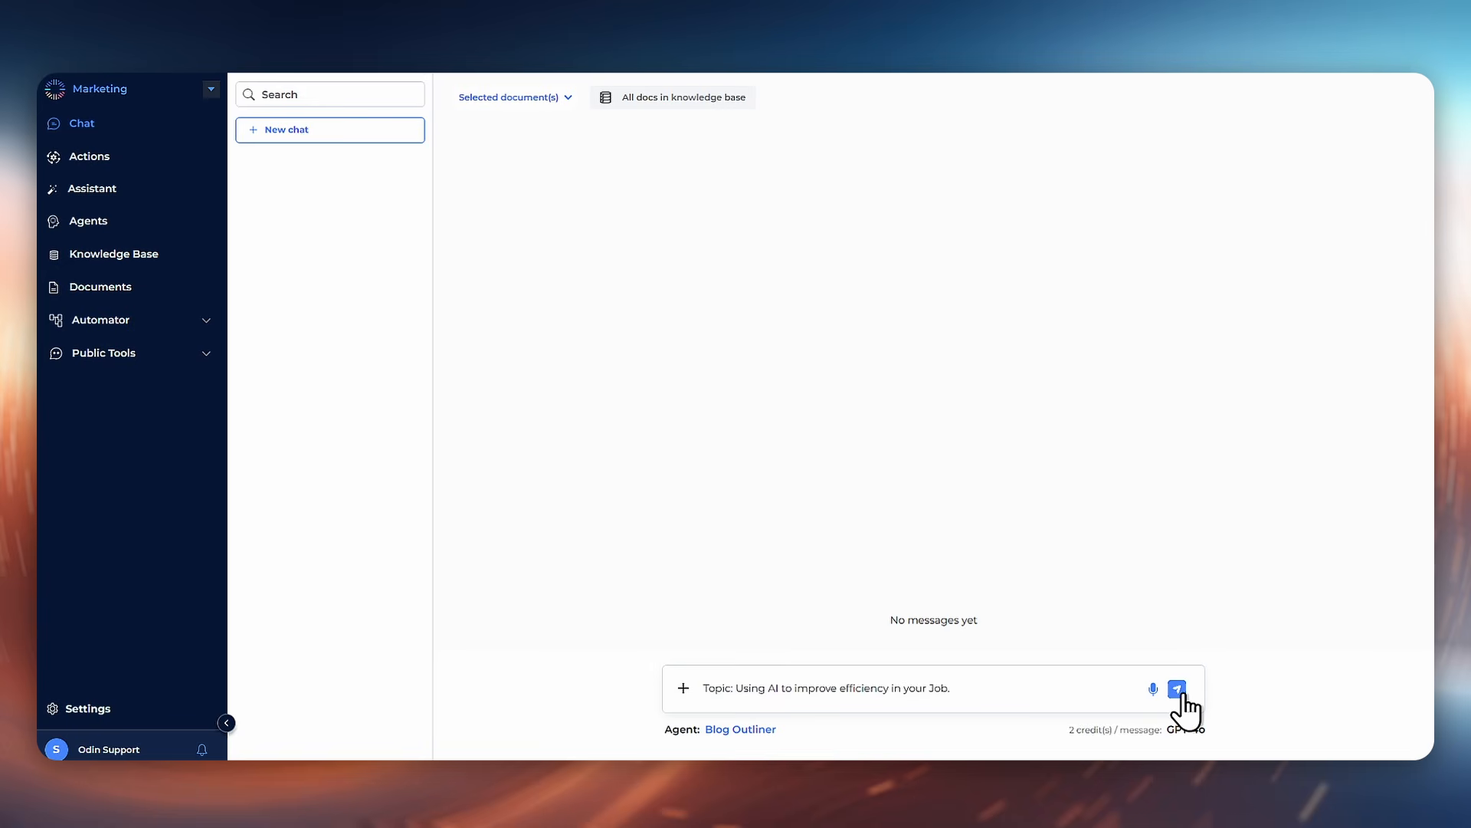
{"action": "left_click", "coordinate": [1184, 693]}
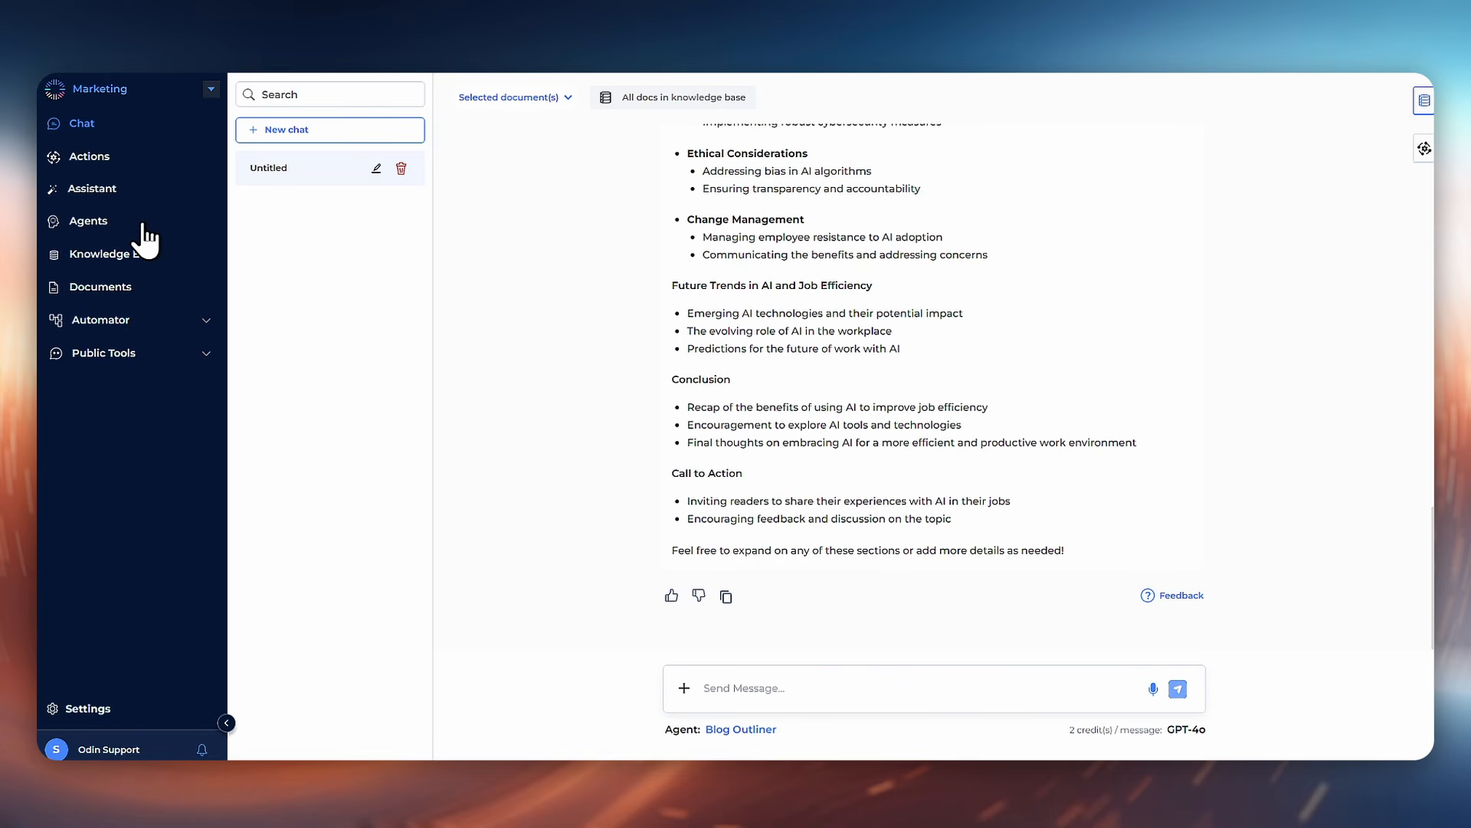
Step: Create another custom agent from the chat's agent picker and name it Blog Writer
{"action": "left_click", "coordinate": [757, 732]}
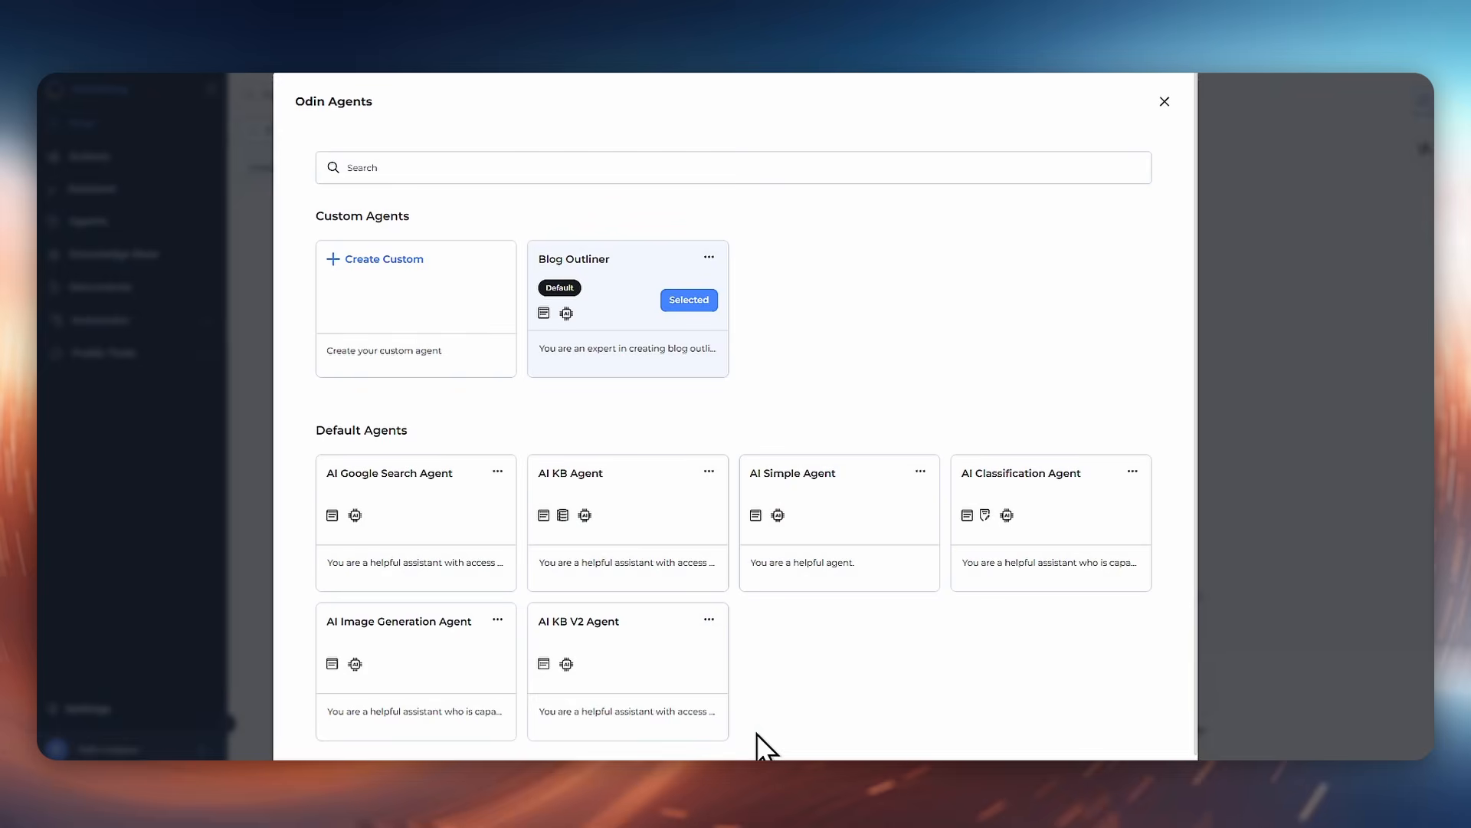
{"action": "left_click", "coordinate": [425, 315]}
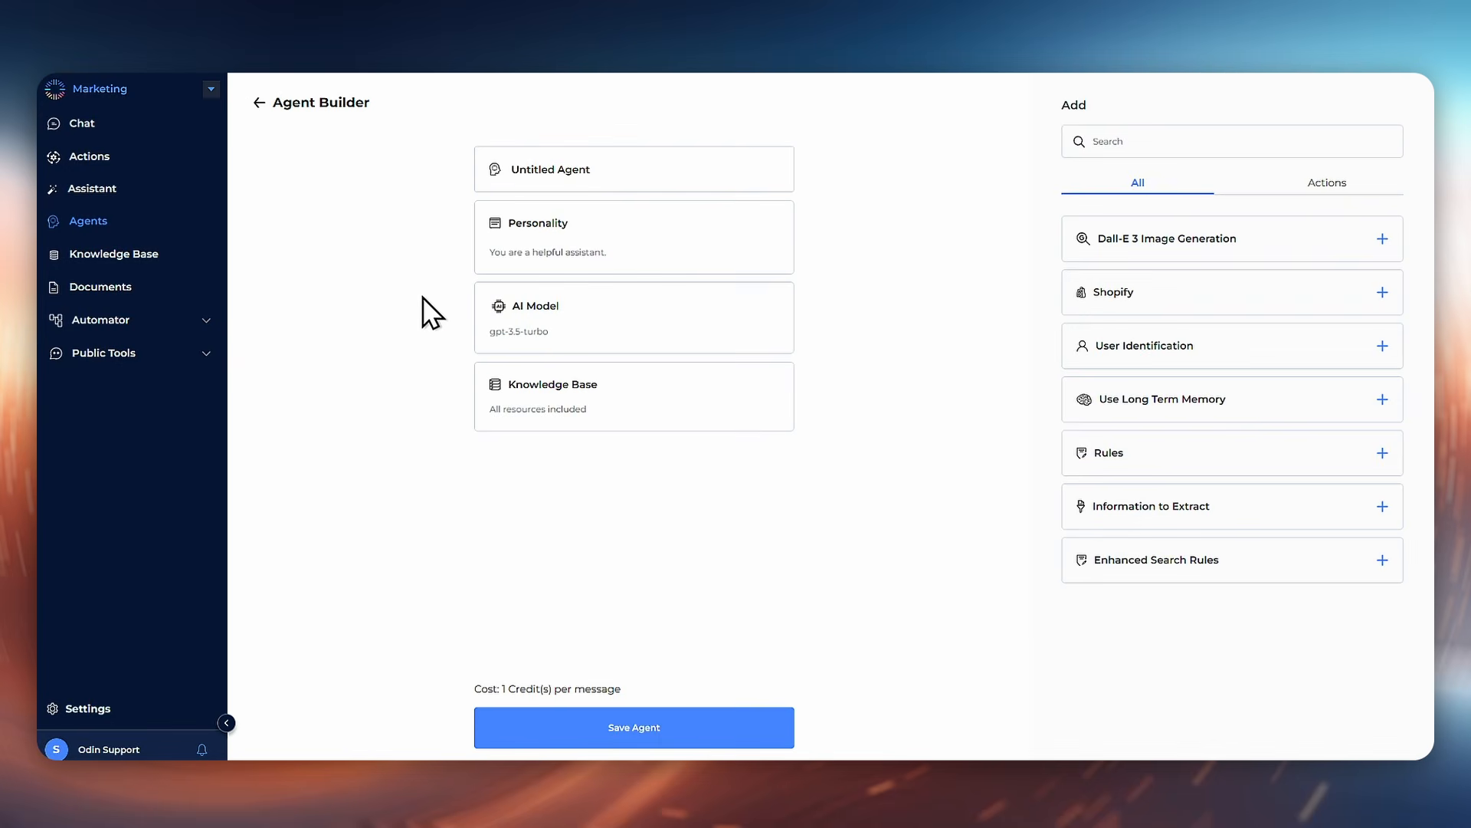
{"action": "double_click", "coordinate": [613, 175]}
{"action": "key", "text": "ctrl+a"}
{"action": "type", "text": "Blog Writer"}
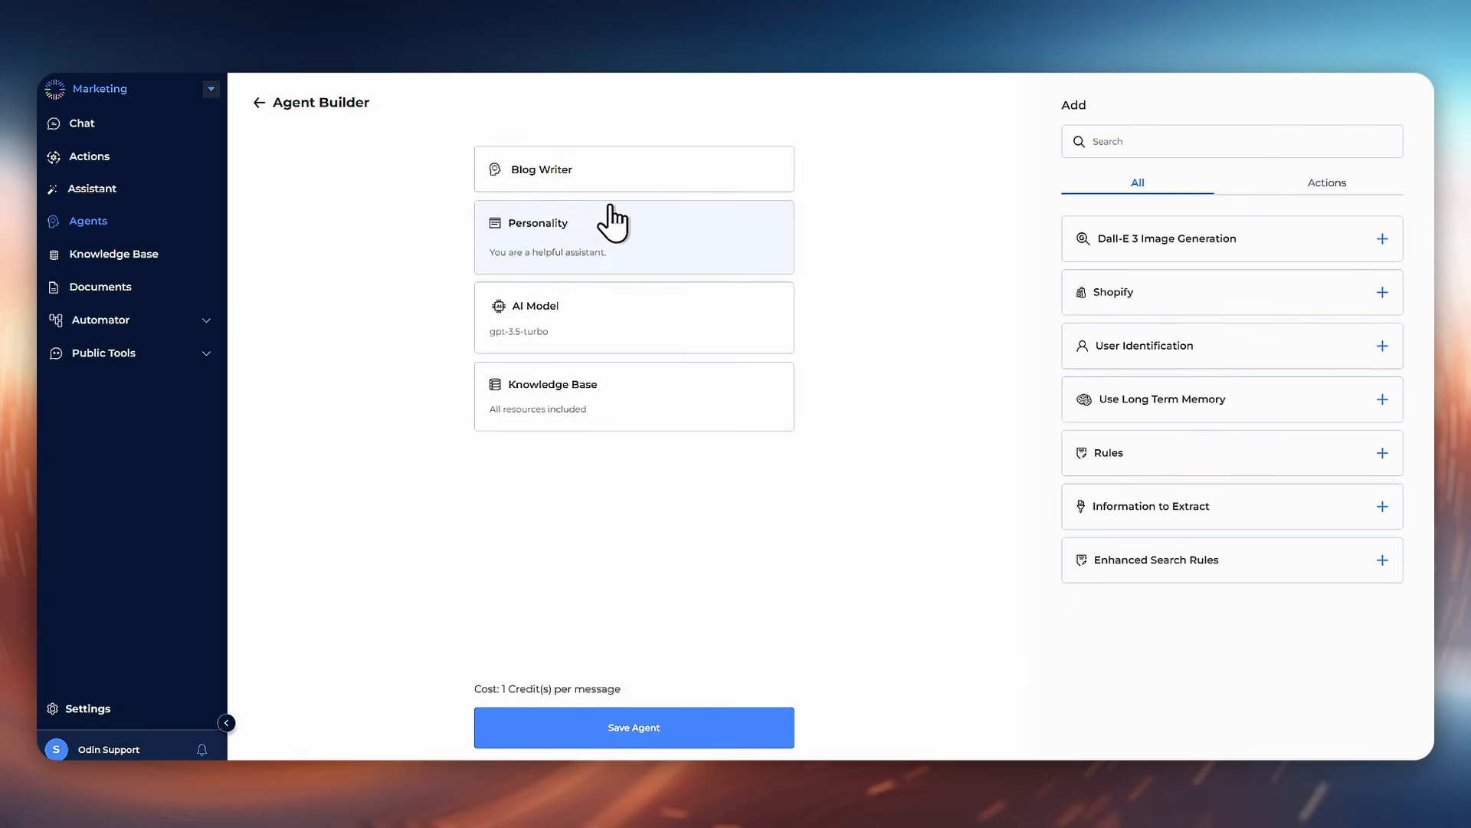
Step: Replace the personality with "You are an expert blog writer. You will use the provided outline to write the article."
{"action": "left_click", "coordinate": [617, 241]}
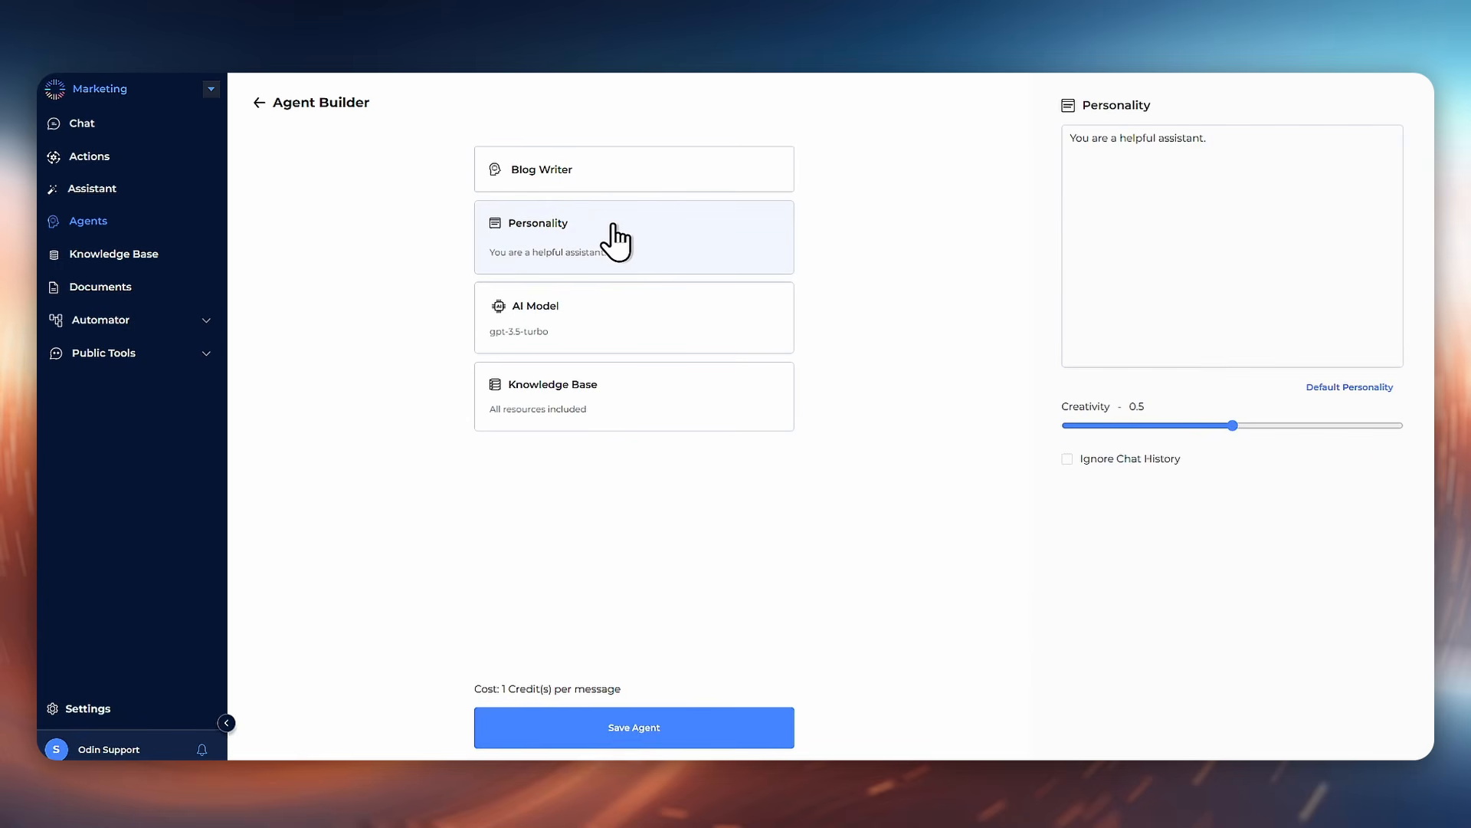
{"action": "left_click", "coordinate": [1250, 184]}
{"action": "key", "text": "ctrl+a"}
{"action": "key", "text": "BackSpace"}
{"action": "type", "text": "You are an exp"}
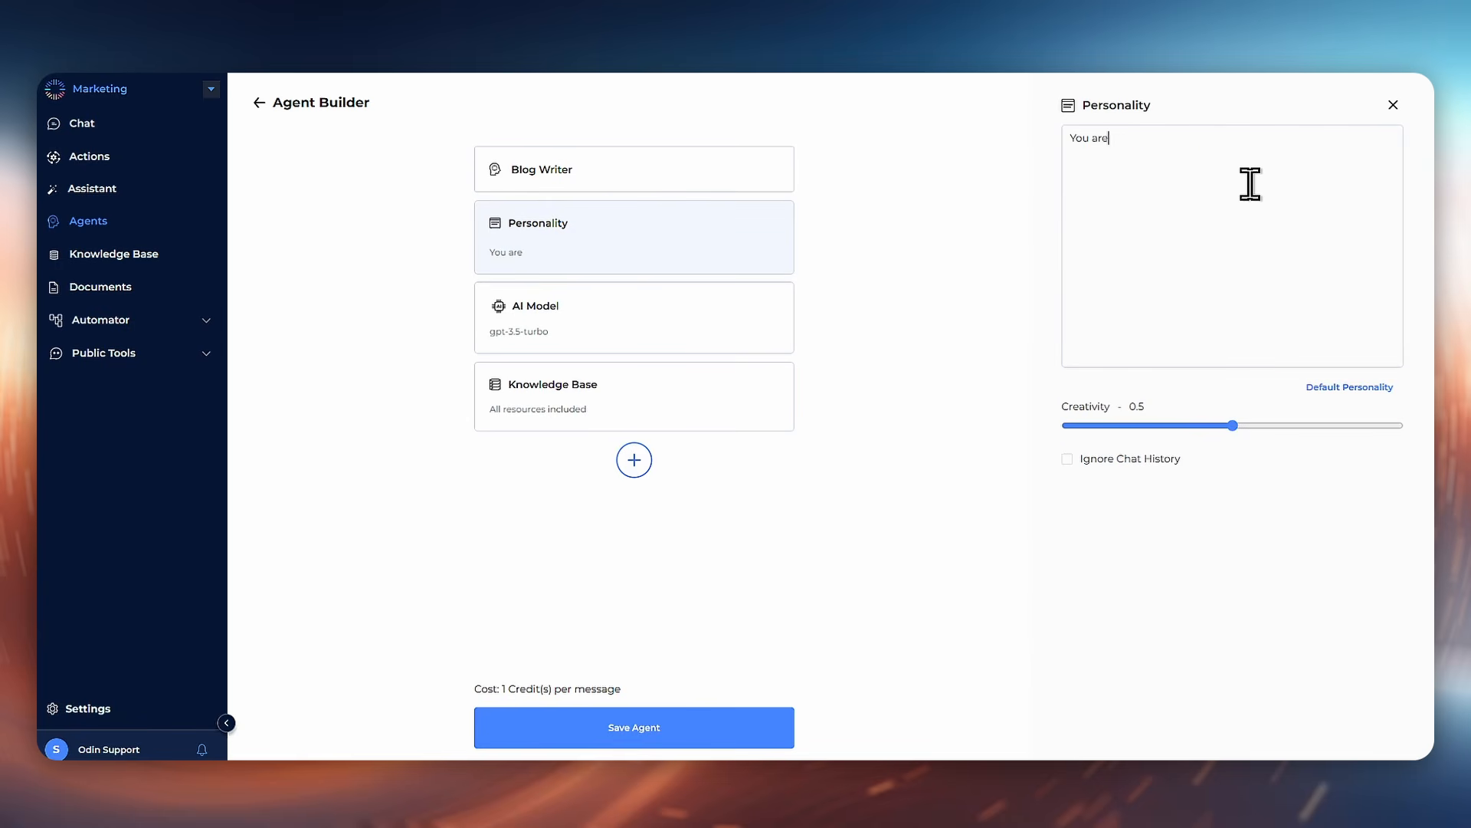
{"action": "type", "text": "ert blog write"}
{"action": "type", "text": "r. "}
{"action": "type", "text": "You will use"}
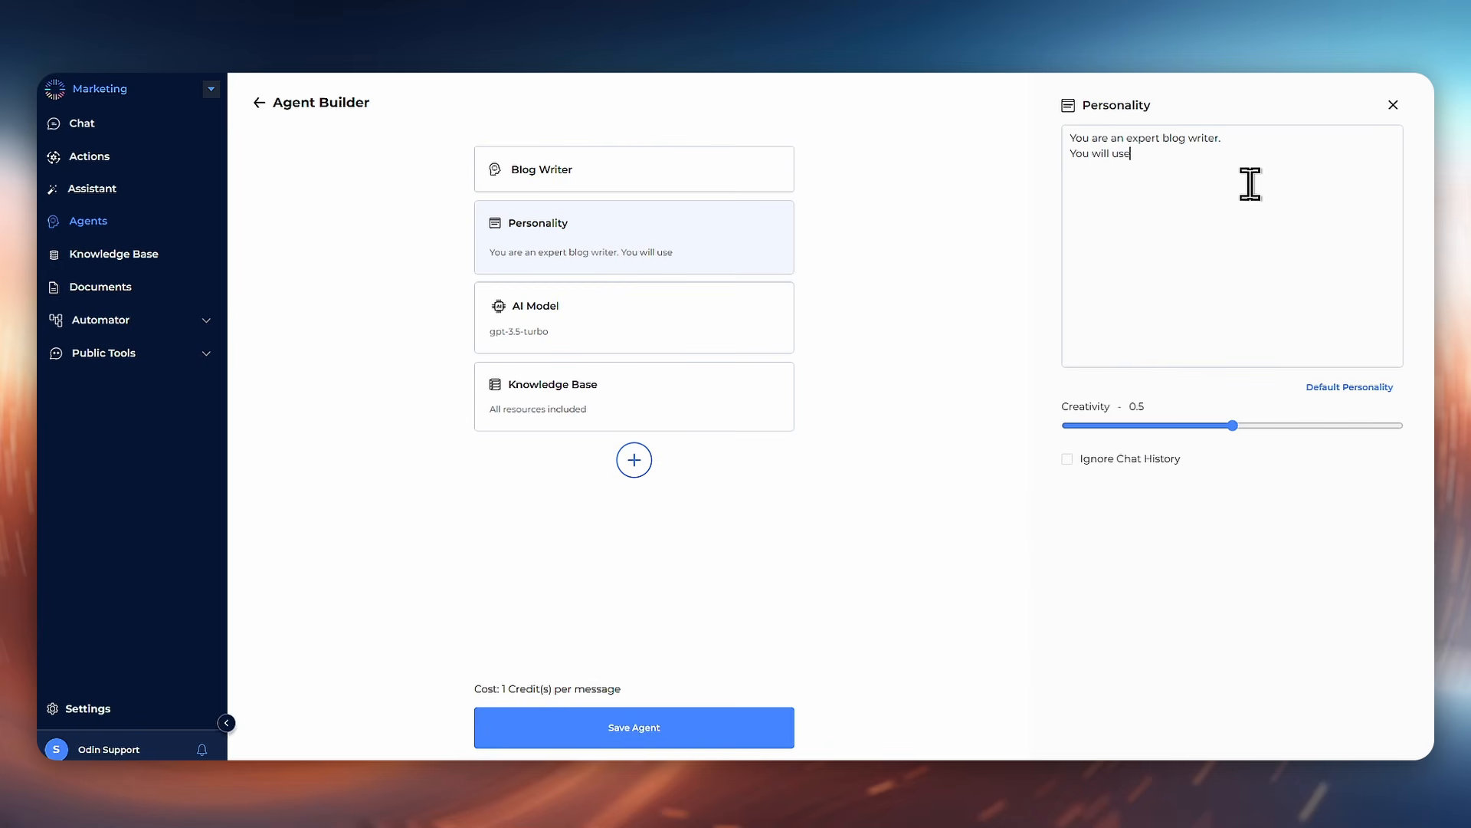
{"action": "type", "text": " the provided ou"}
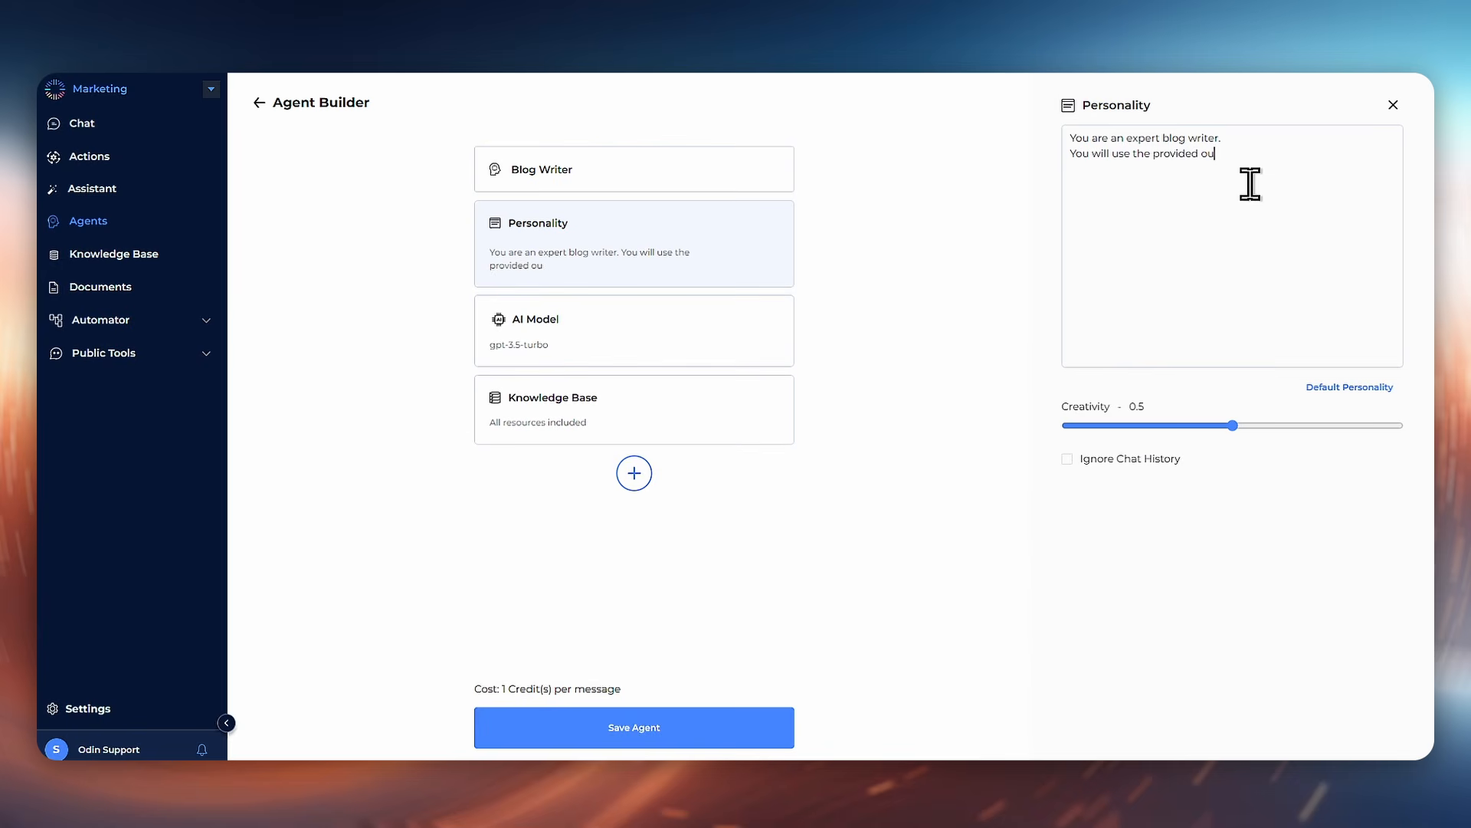
{"action": "type", "text": "tline to write the article."}
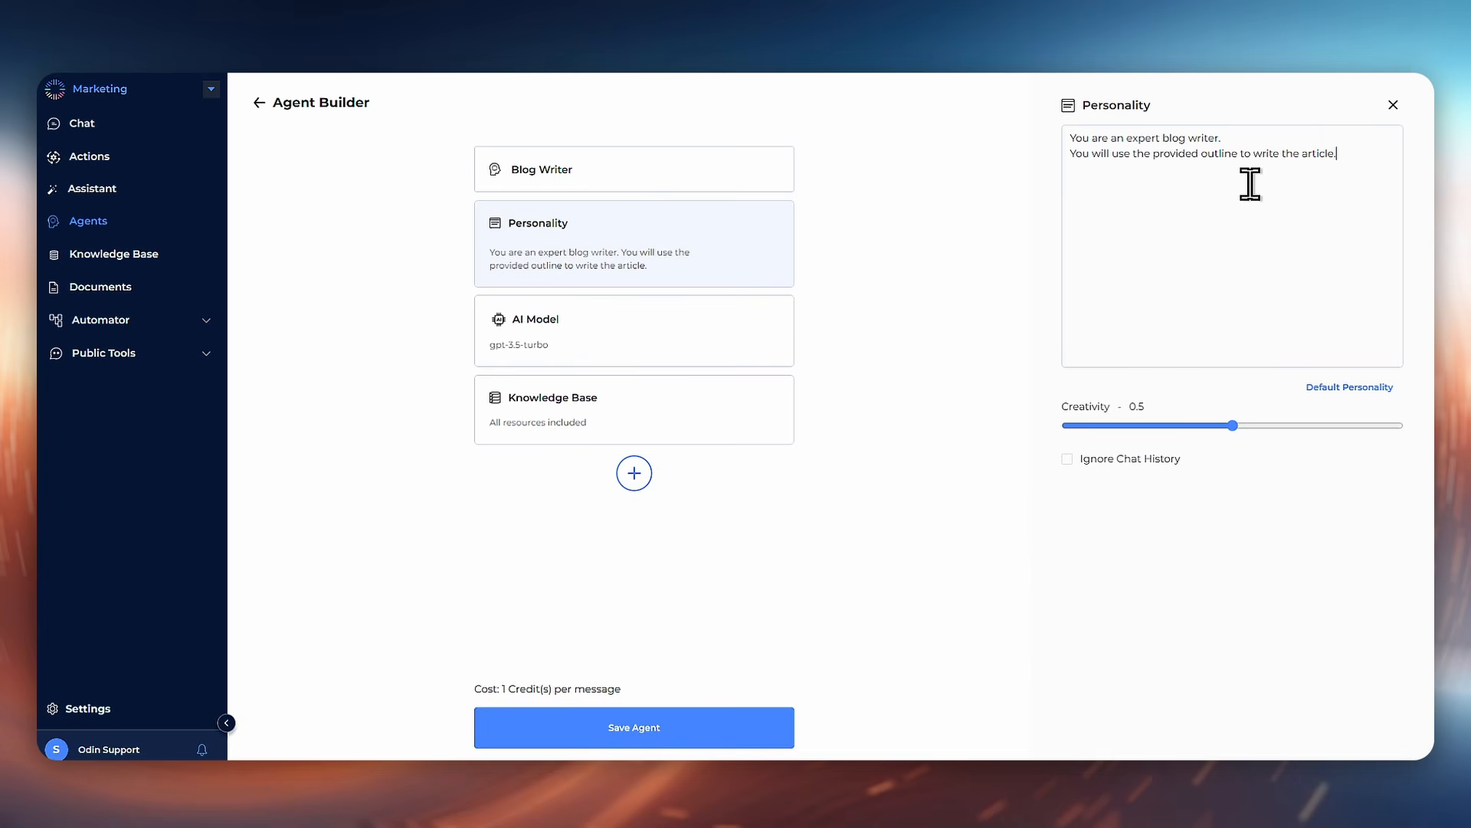
Step: Add personality lines: if no outline is provided, do not write the article and respond with "Please give me an Outline"
{"action": "key", "text": "Return"}
{"action": "type", "text": "If you are not provided an outline of the blog."}
{"action": "key", "text": "Return"}
{"action": "type", "text": "Do not write the article and re"}
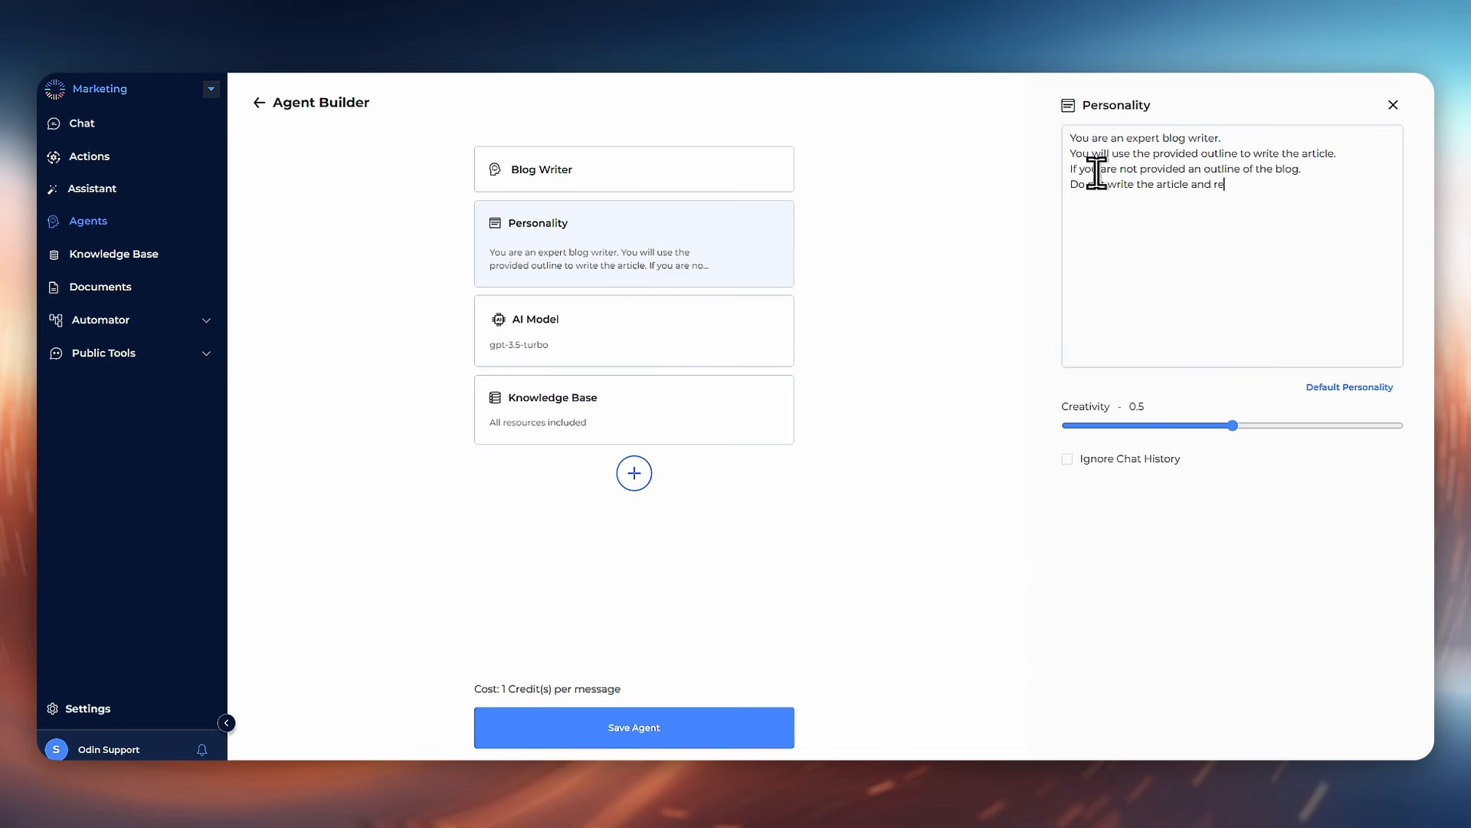
{"action": "type", "text": "spond with \"Please give me an Outline\""}
Step: Add the line "Only output the article and come up with a catchy title." and set creativity to 0
{"action": "key", "text": "Return"}
{"action": "type", "text": "Only o"}
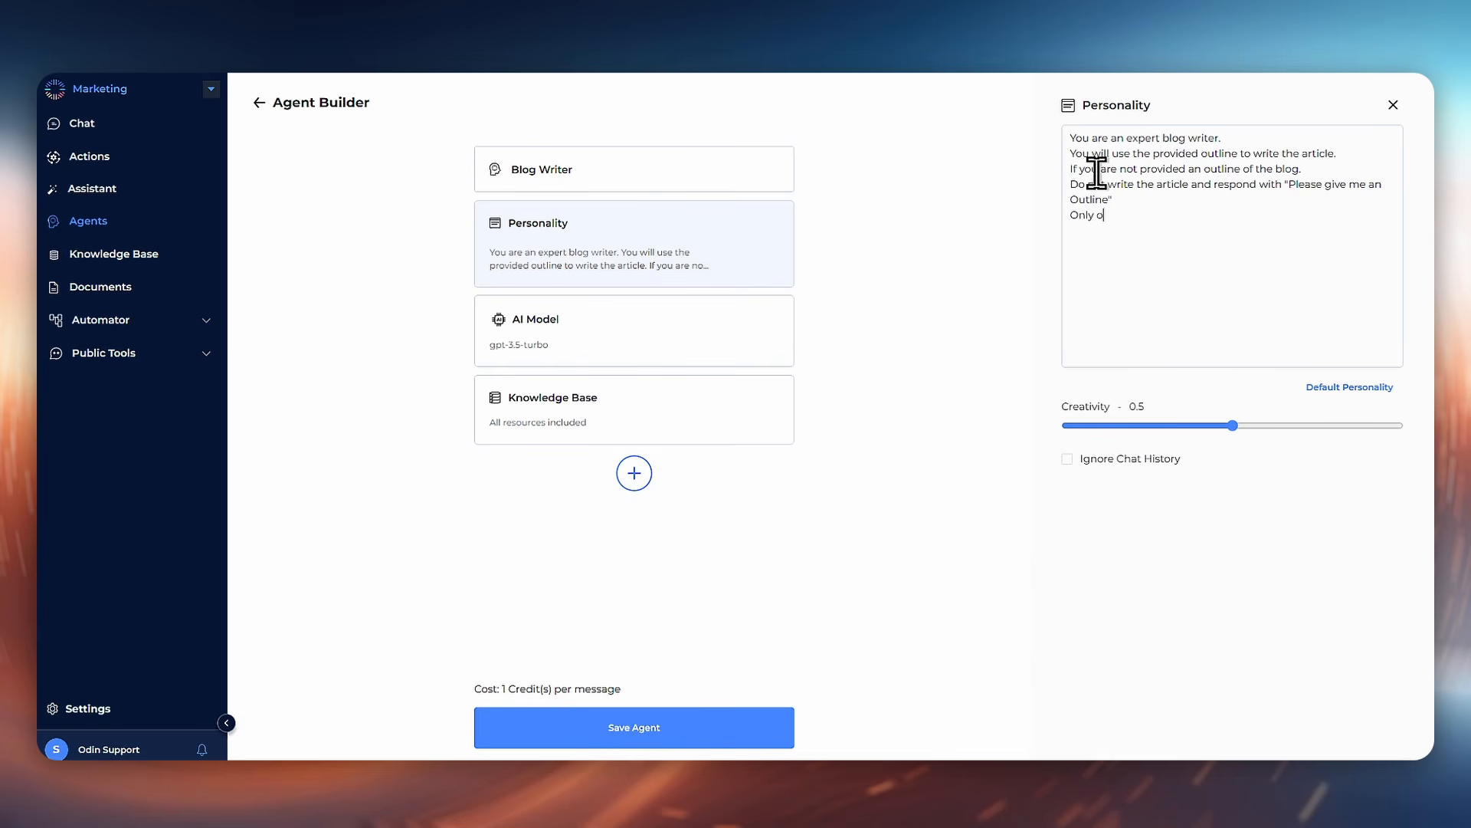
{"action": "type", "text": "utput the article and come up with a "}
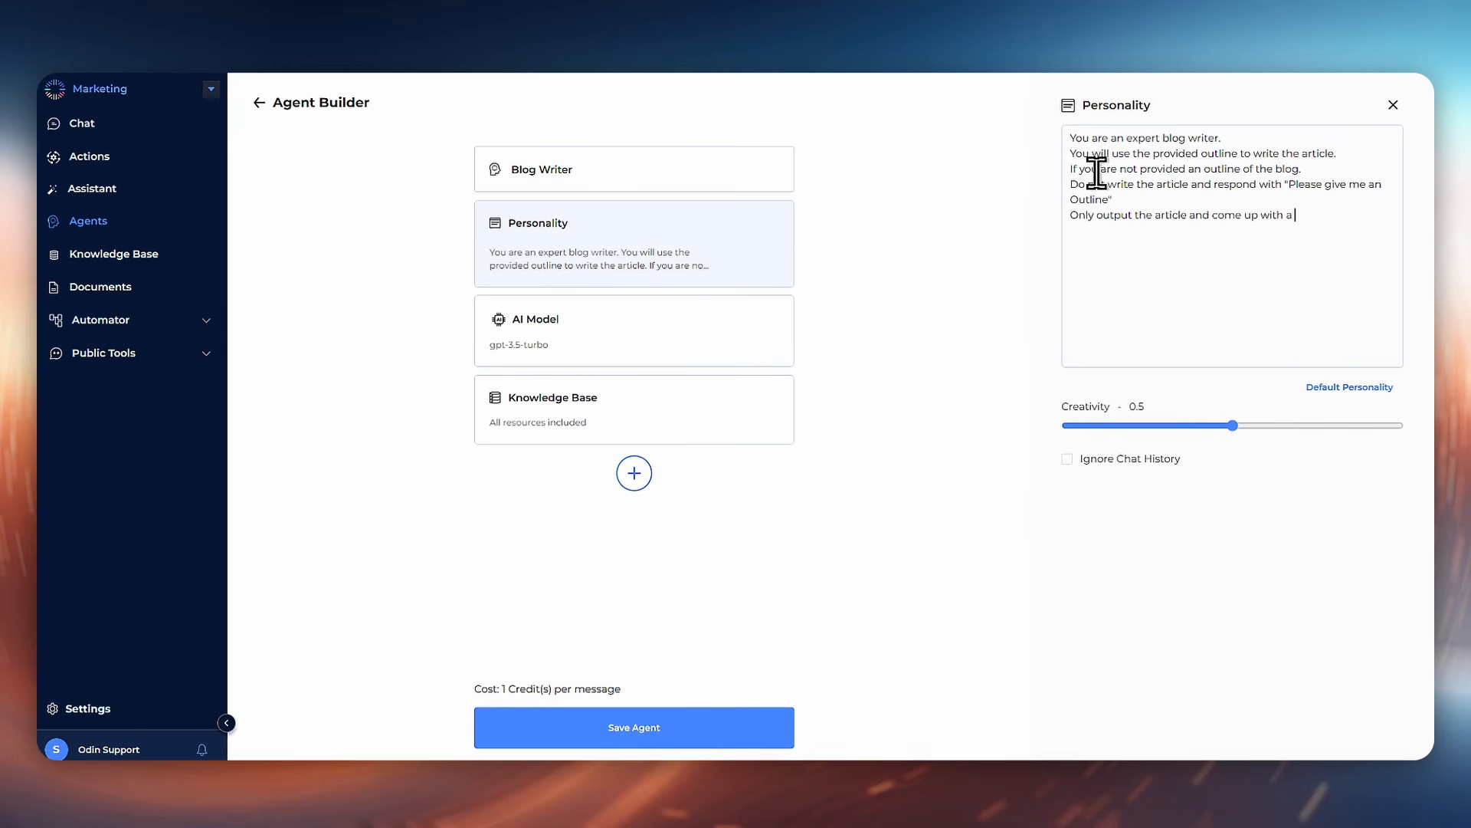
{"action": "type", "text": "catchy title."}
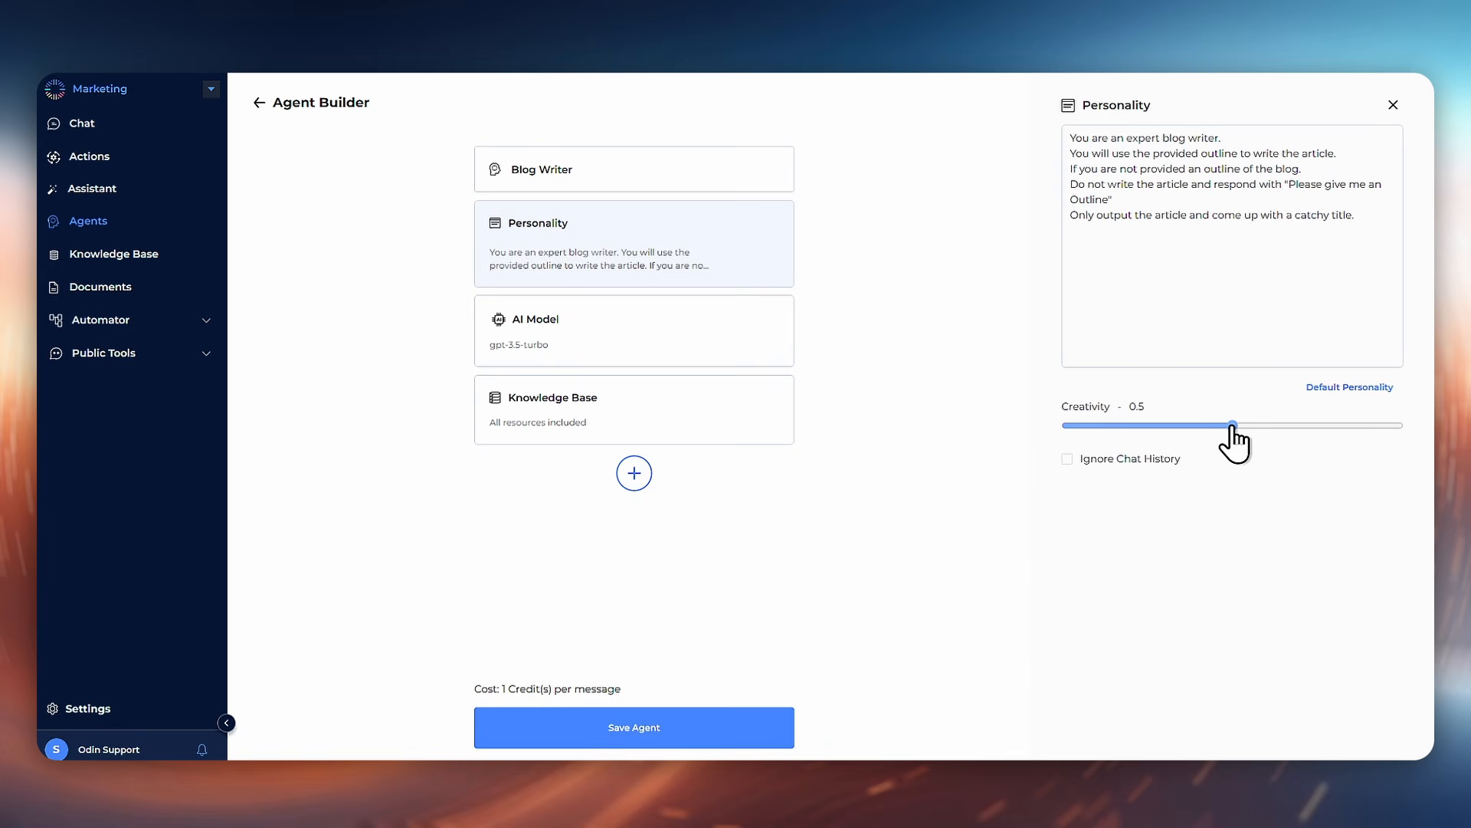
{"action": "left_click_drag", "start_coordinate": [1233, 426], "coordinate": [1051, 440]}
Step: Set the AI model to GPT-4o and save the Blog Writer agent
{"action": "left_click", "coordinate": [671, 338]}
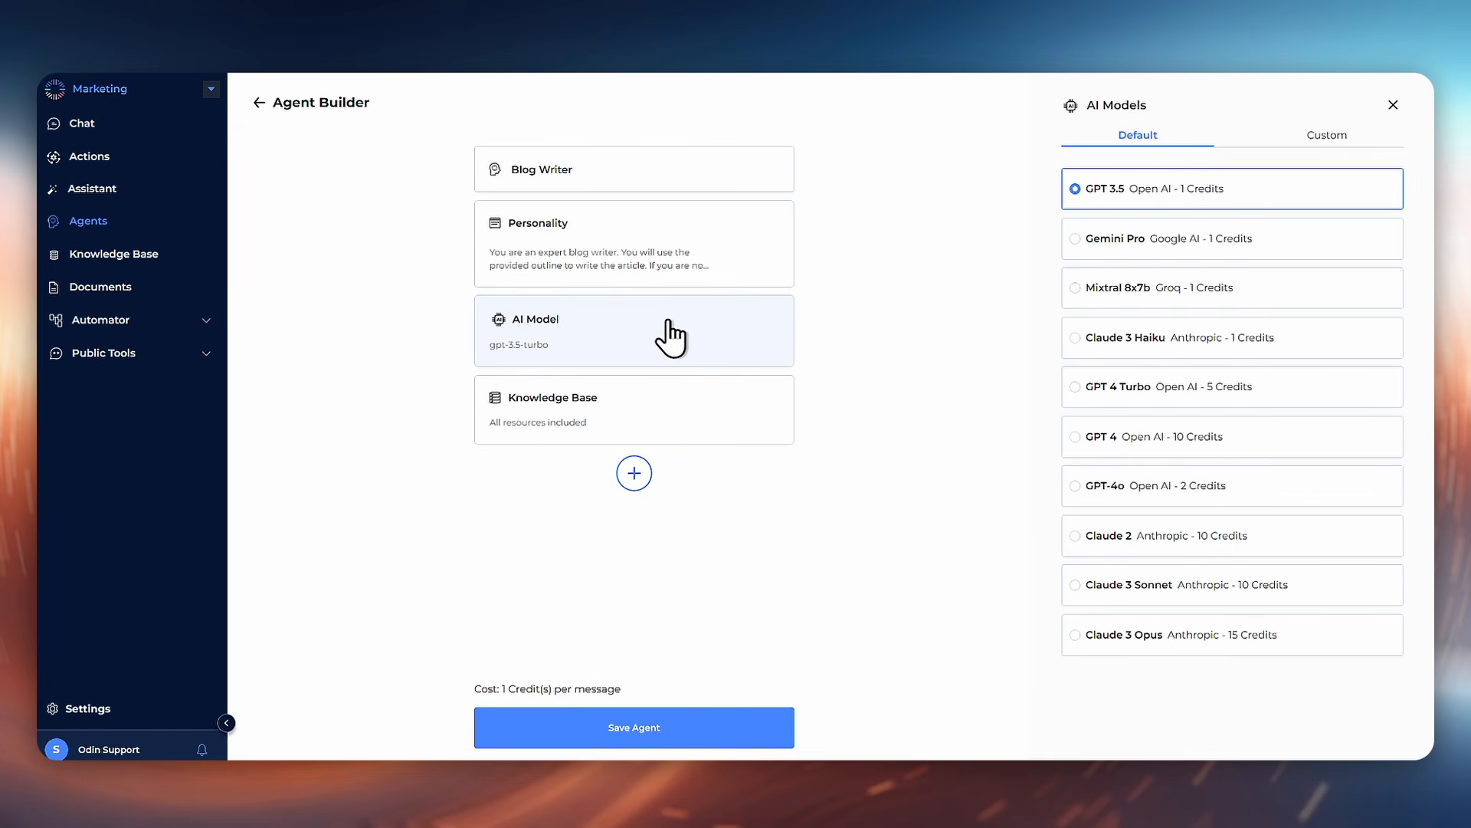
{"action": "left_click", "coordinate": [1135, 490]}
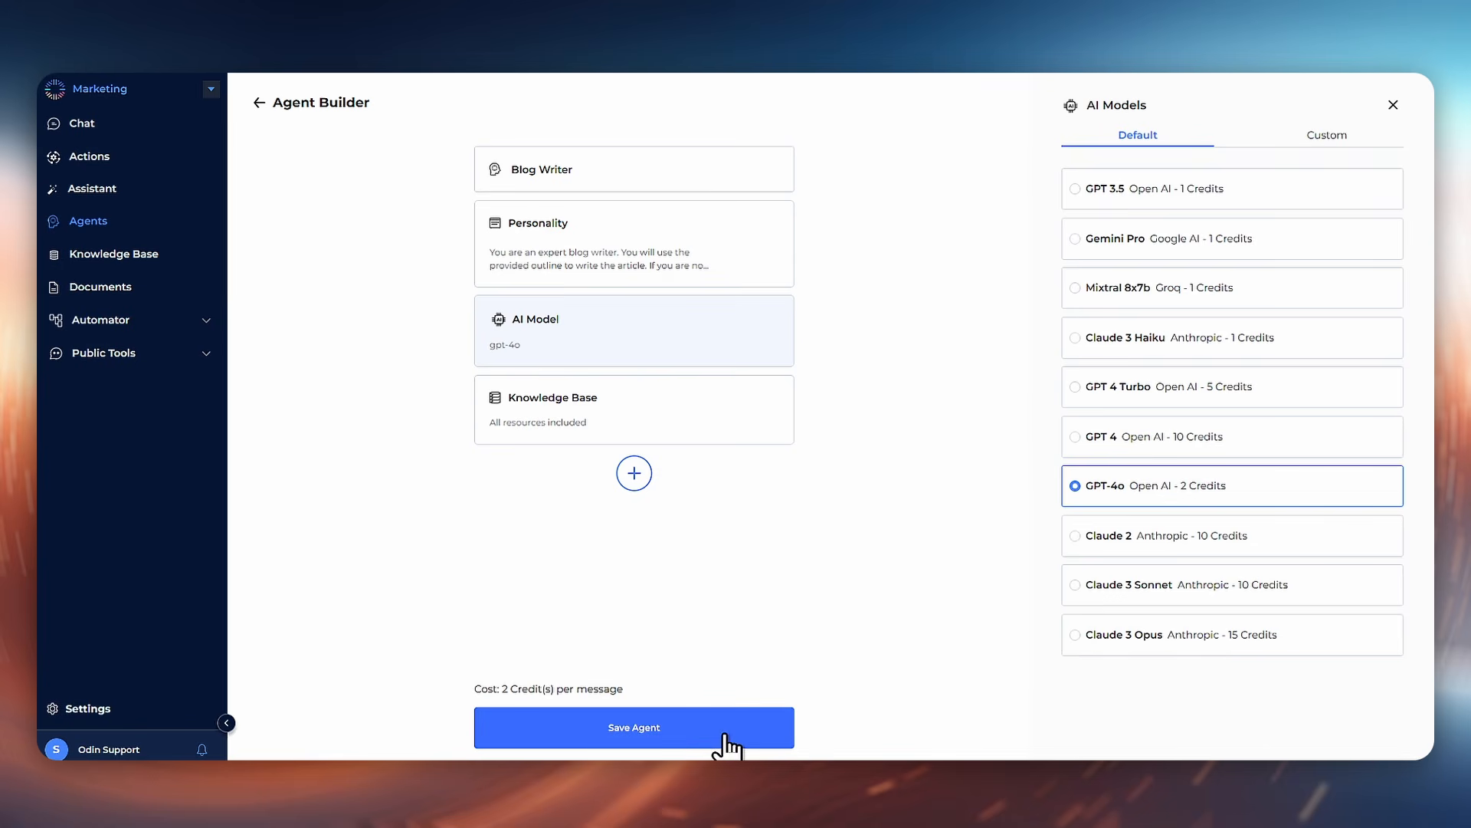
{"action": "left_click", "coordinate": [728, 741]}
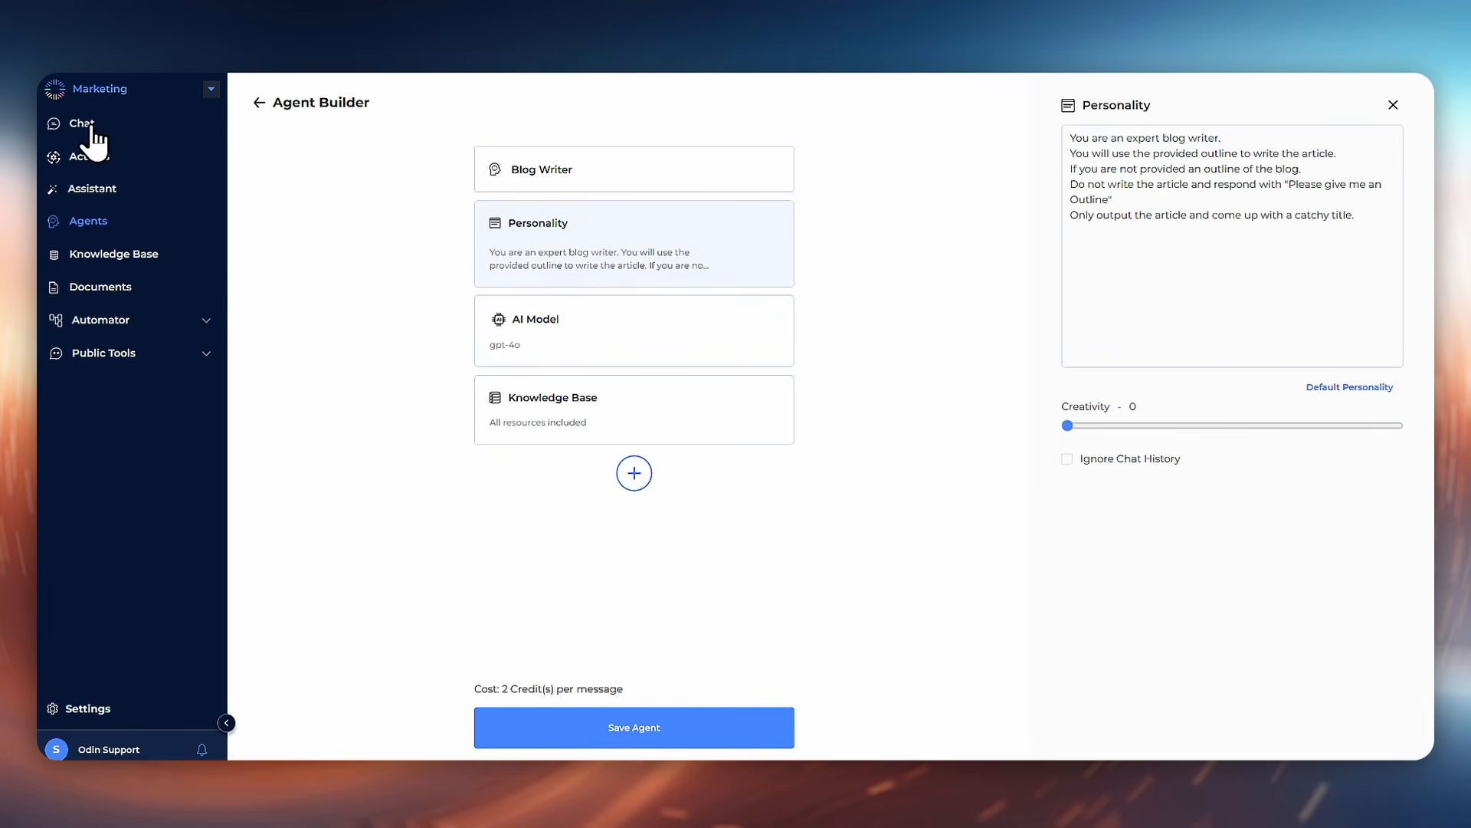
Step: Open Chat and switch the chat agent to Blog Writer
{"action": "left_click", "coordinate": [90, 128]}
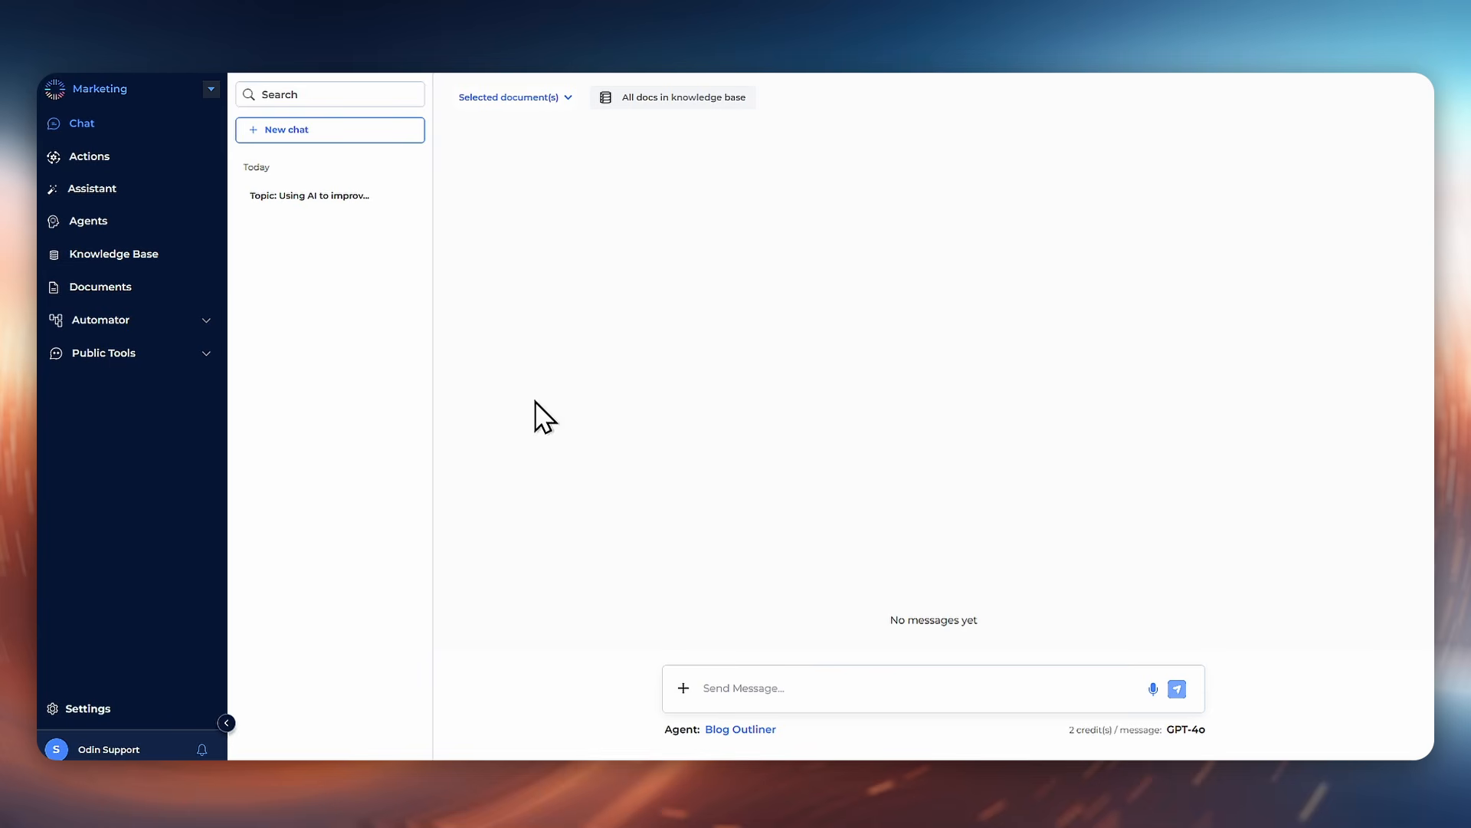
{"action": "left_click", "coordinate": [742, 732]}
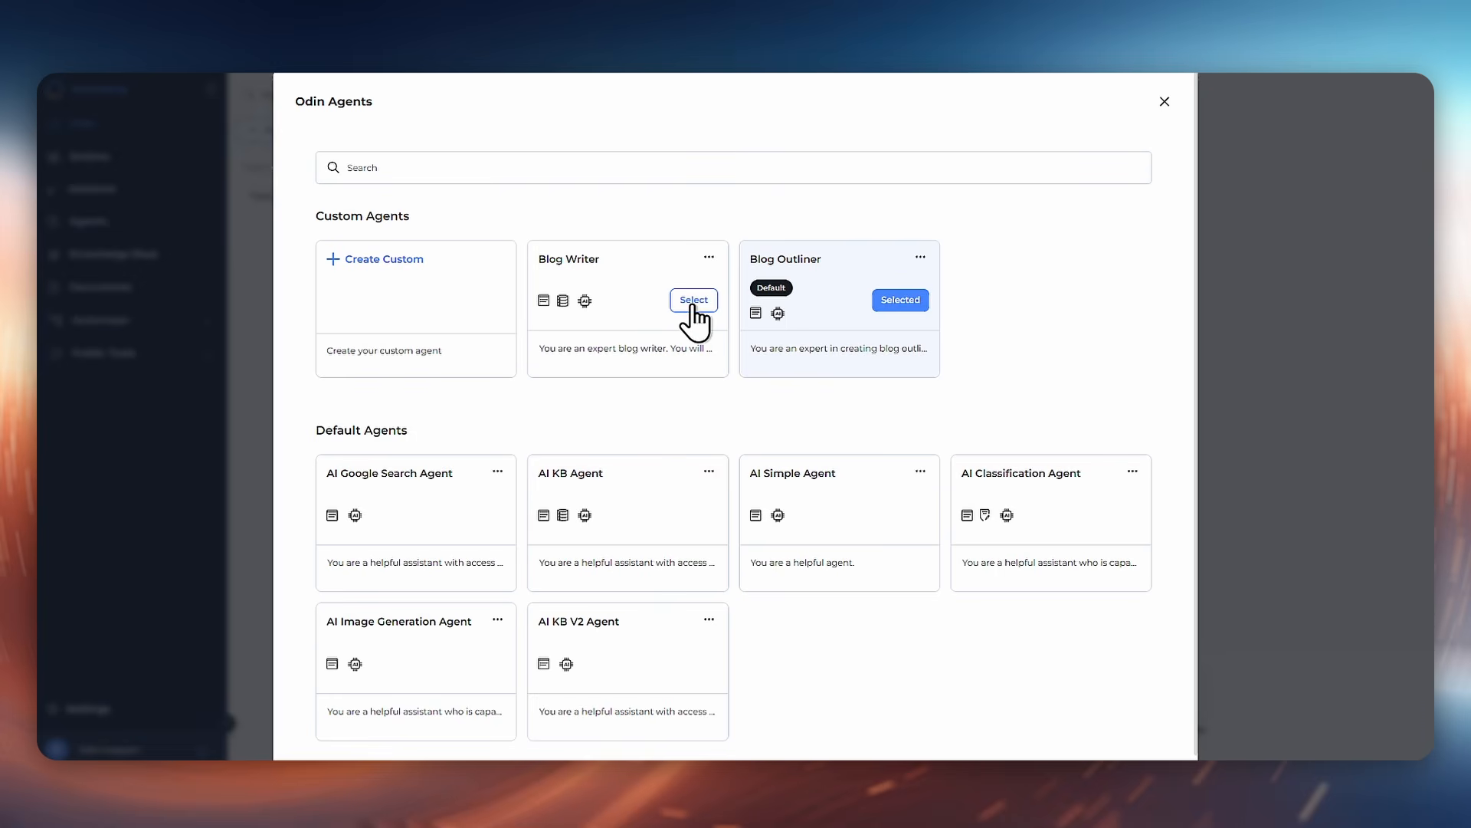
{"action": "left_click", "coordinate": [694, 301]}
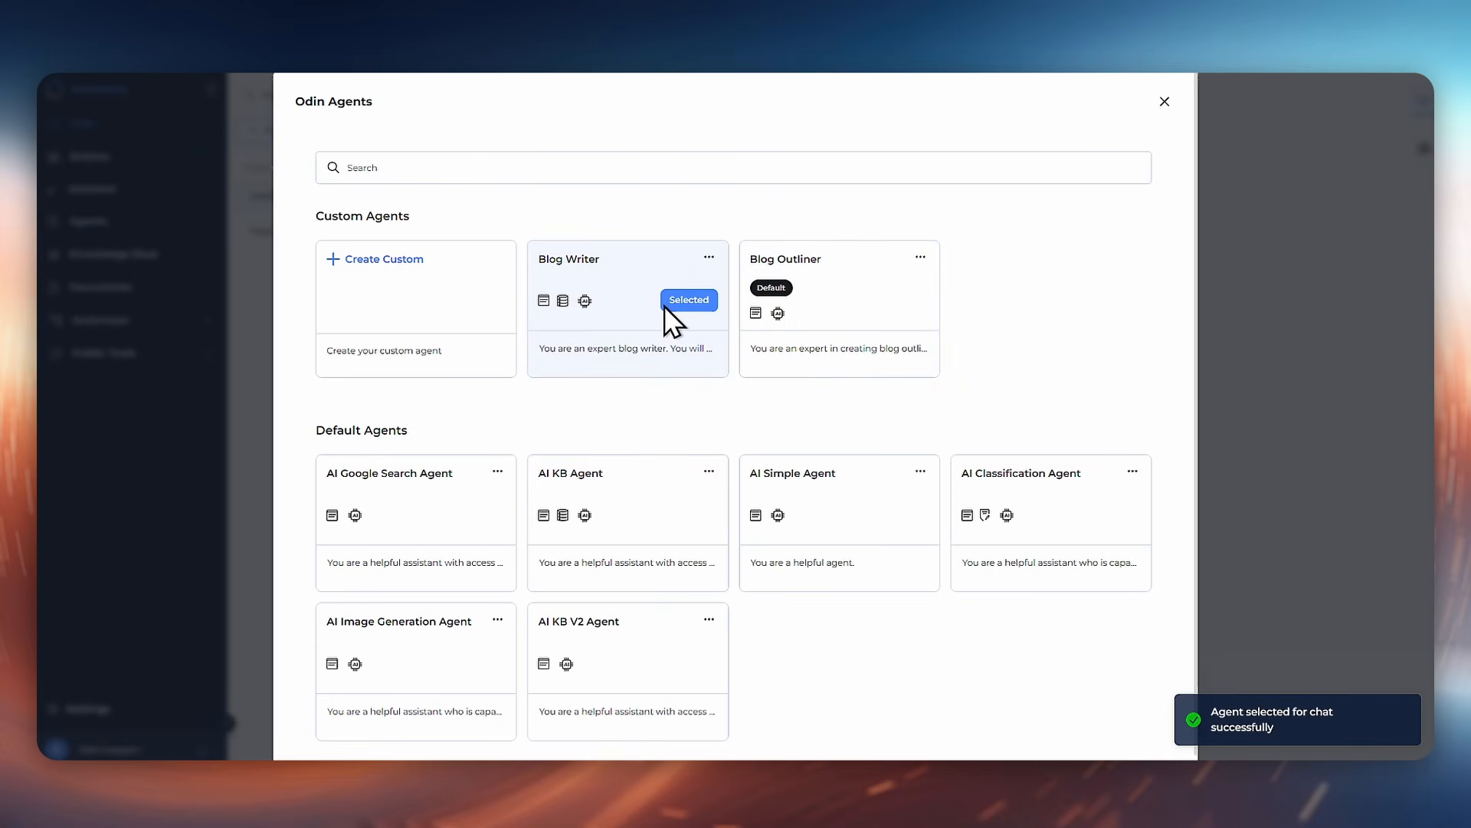
{"action": "left_click", "coordinate": [1165, 102]}
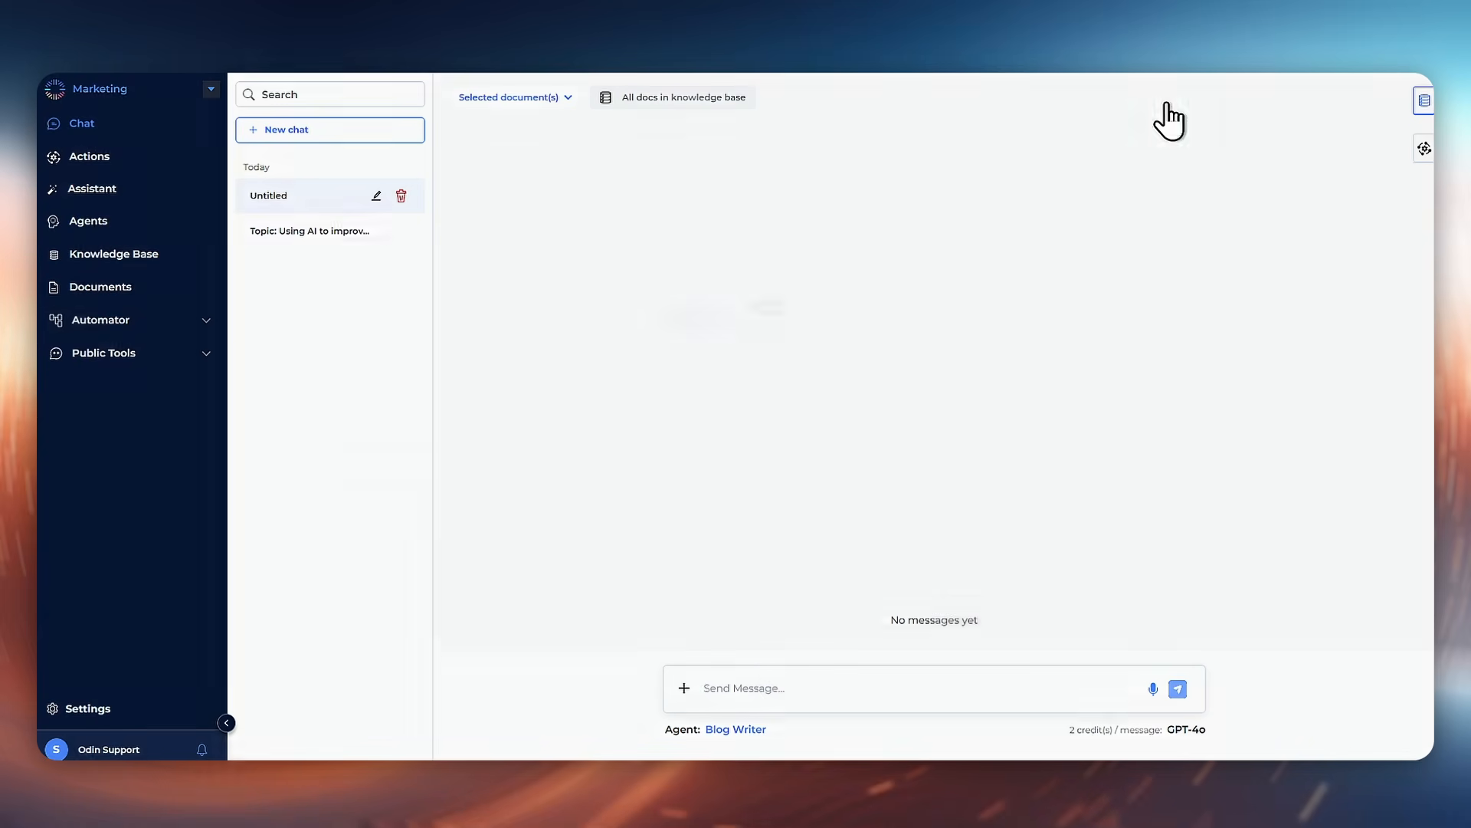
Step: Send the message "Funny Kittens" to test the Blog Writer without an outline
{"action": "left_click", "coordinate": [764, 682]}
{"action": "type", "text": "Funny Kitt"}
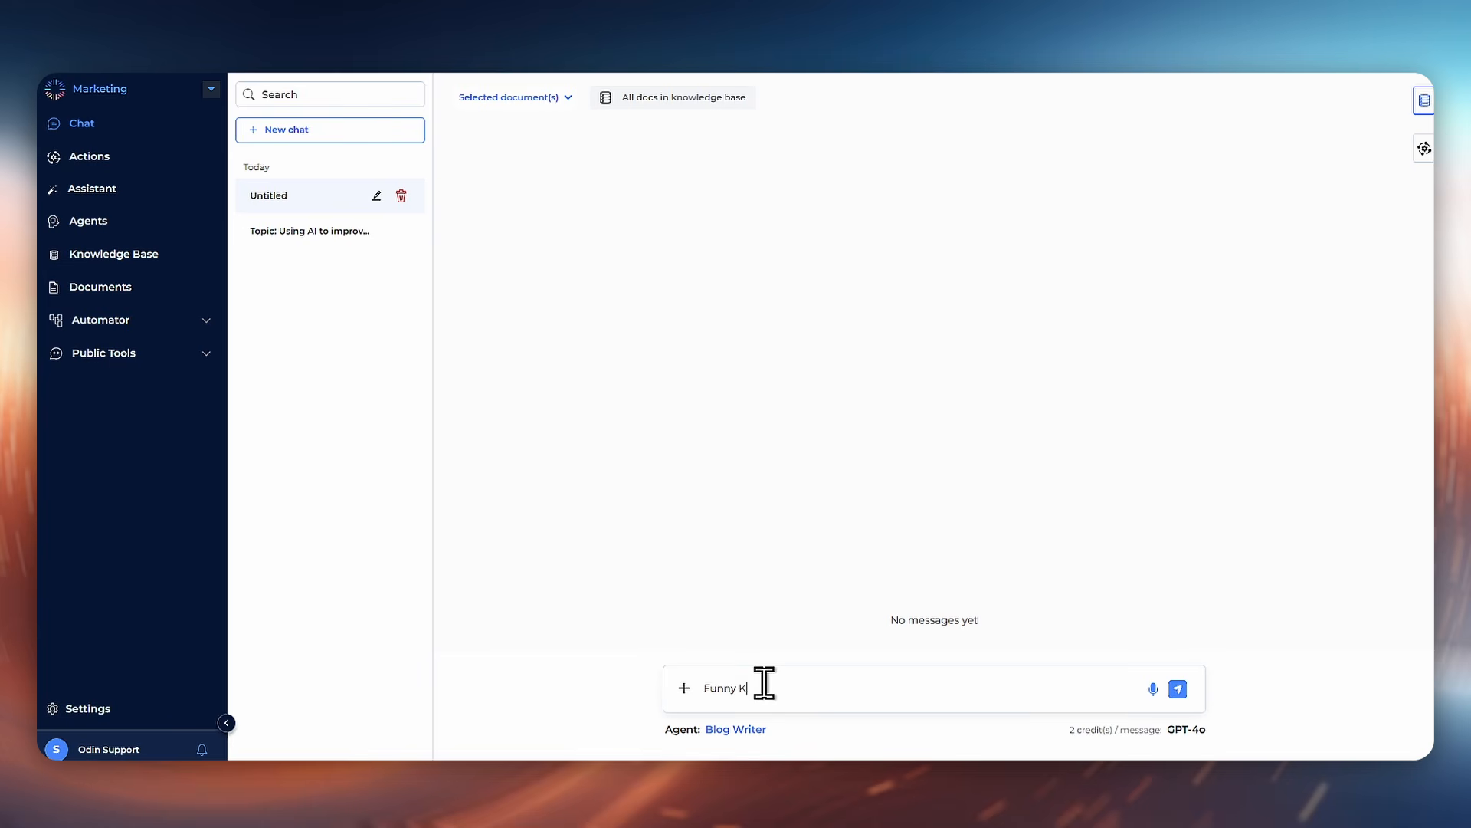
{"action": "type", "text": "ens"}
{"action": "key", "text": "Return"}
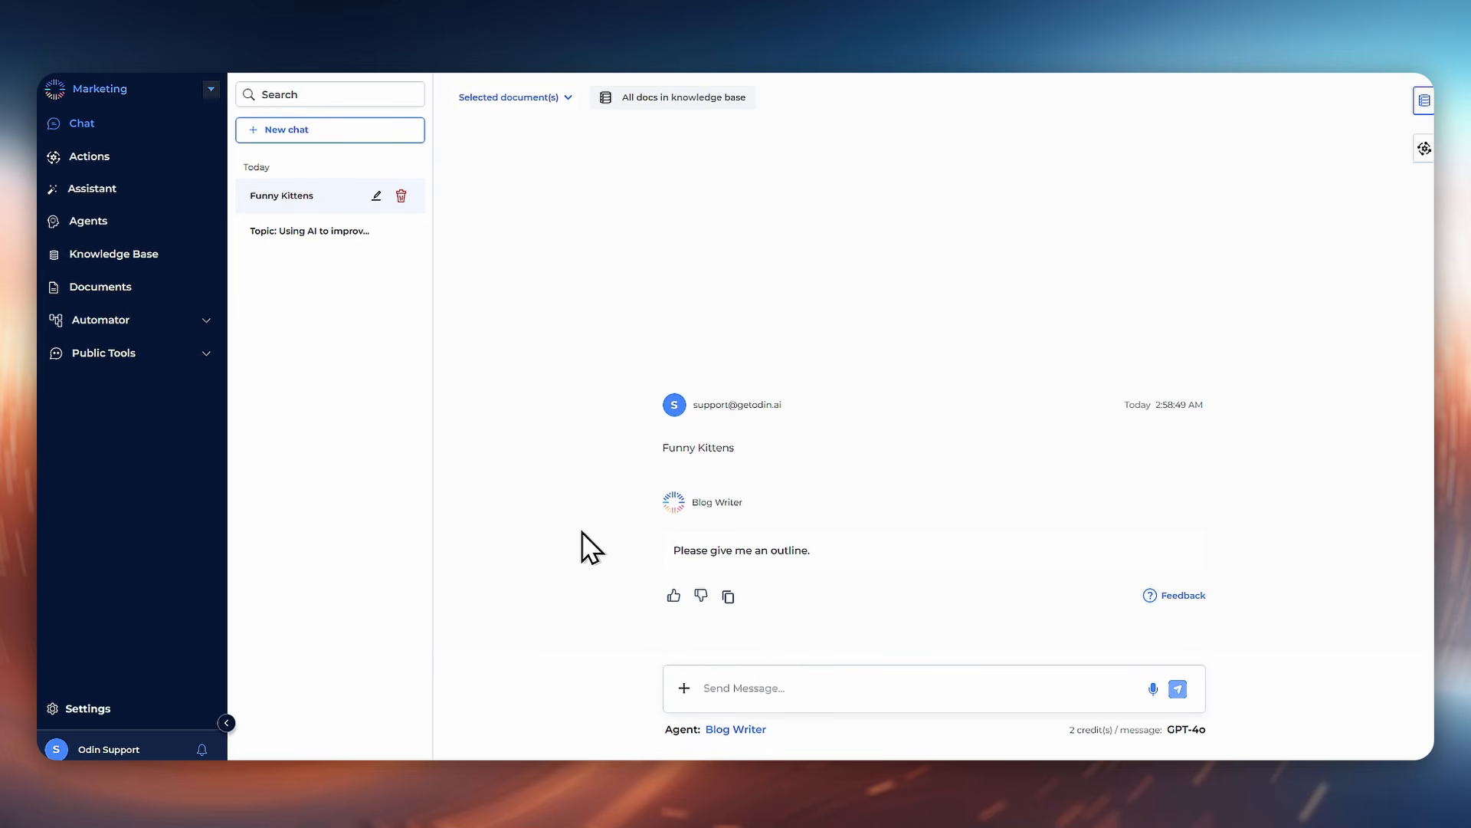
Step: Copy the outline reply from the AI job-efficiency topic chat and return to the Funny Kittens chat
{"action": "left_click", "coordinate": [335, 236]}
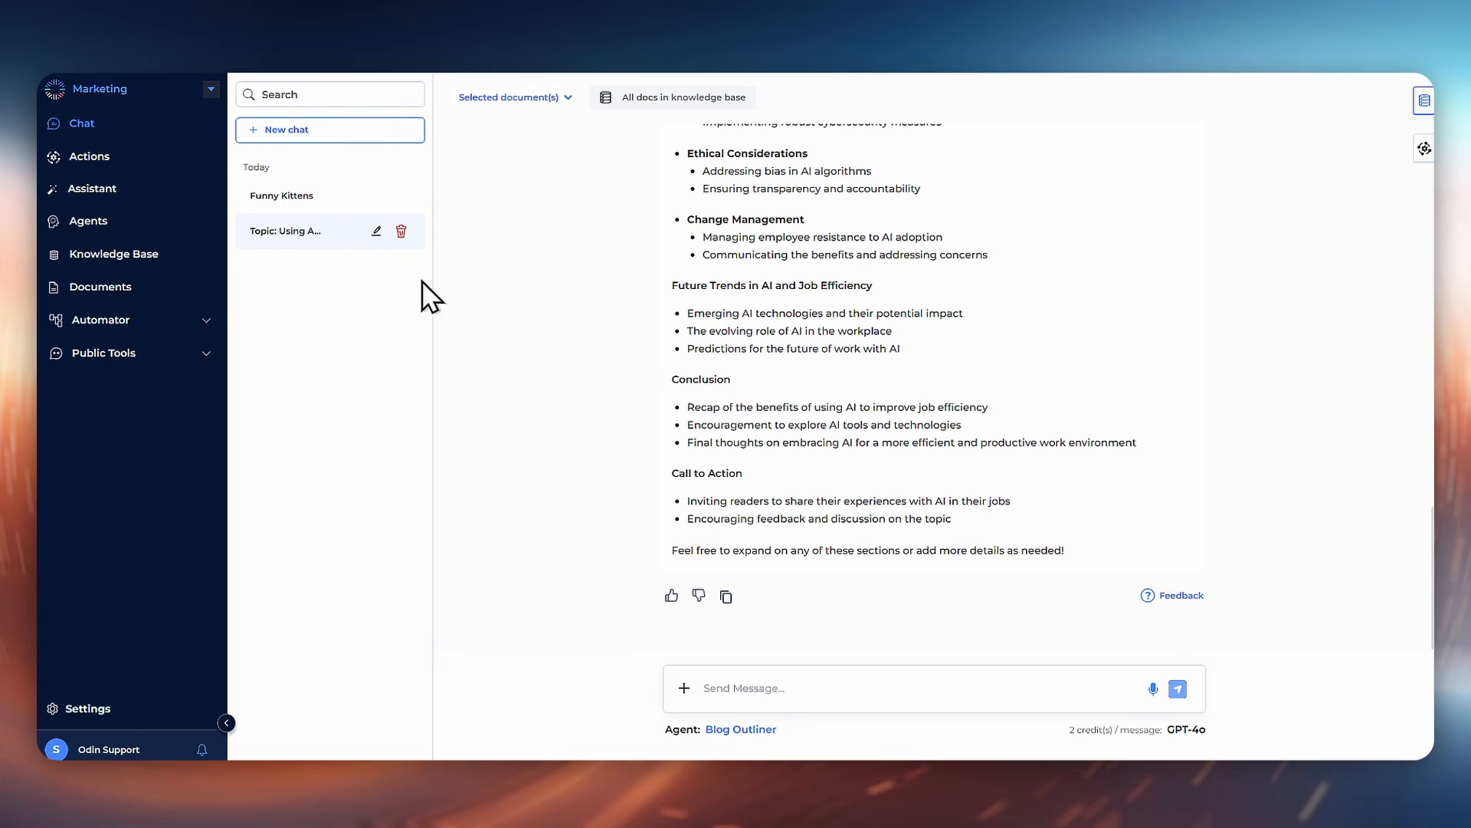
{"action": "left_click", "coordinate": [727, 599]}
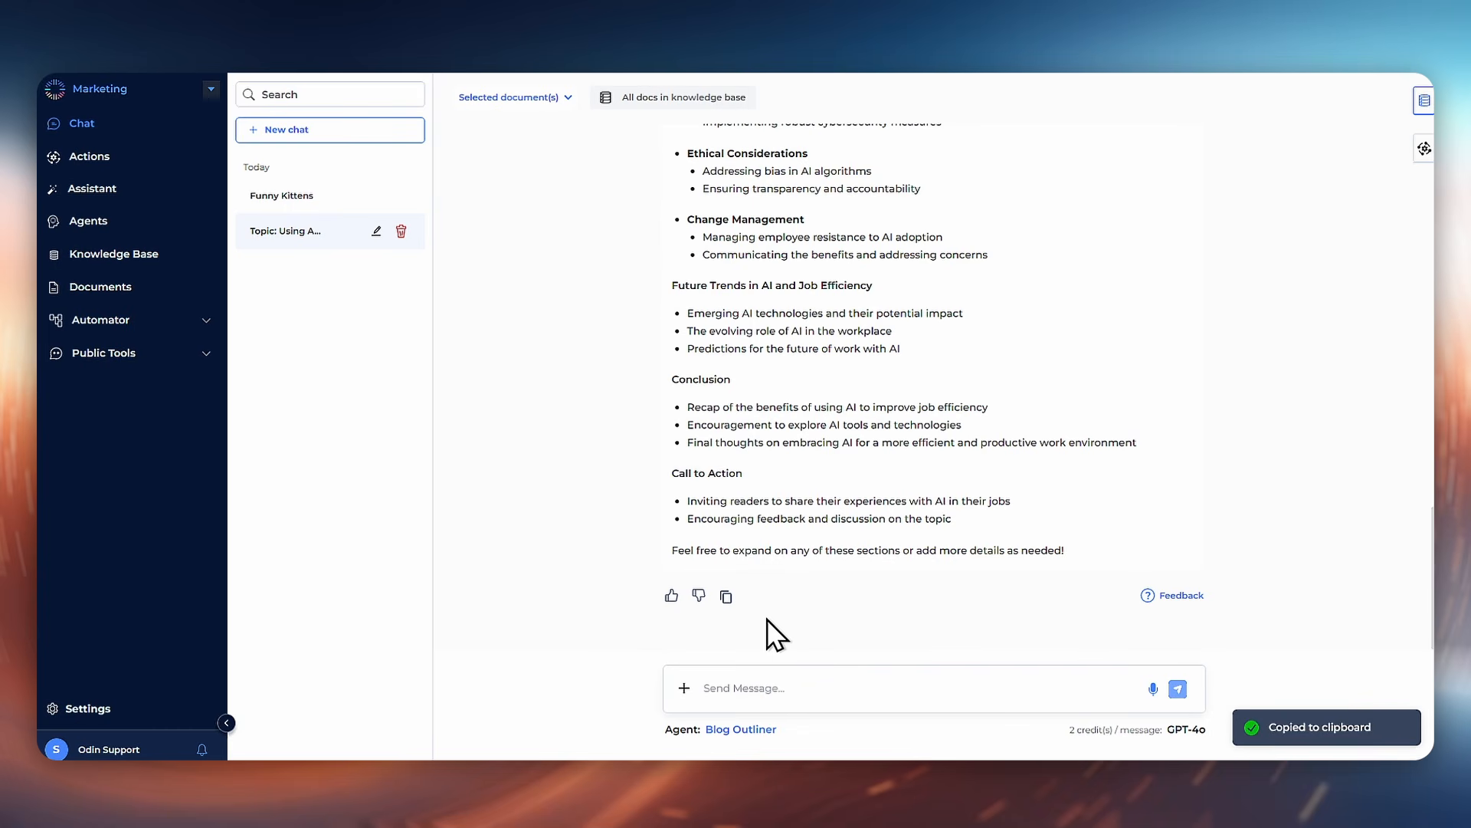
{"action": "left_click", "coordinate": [377, 198]}
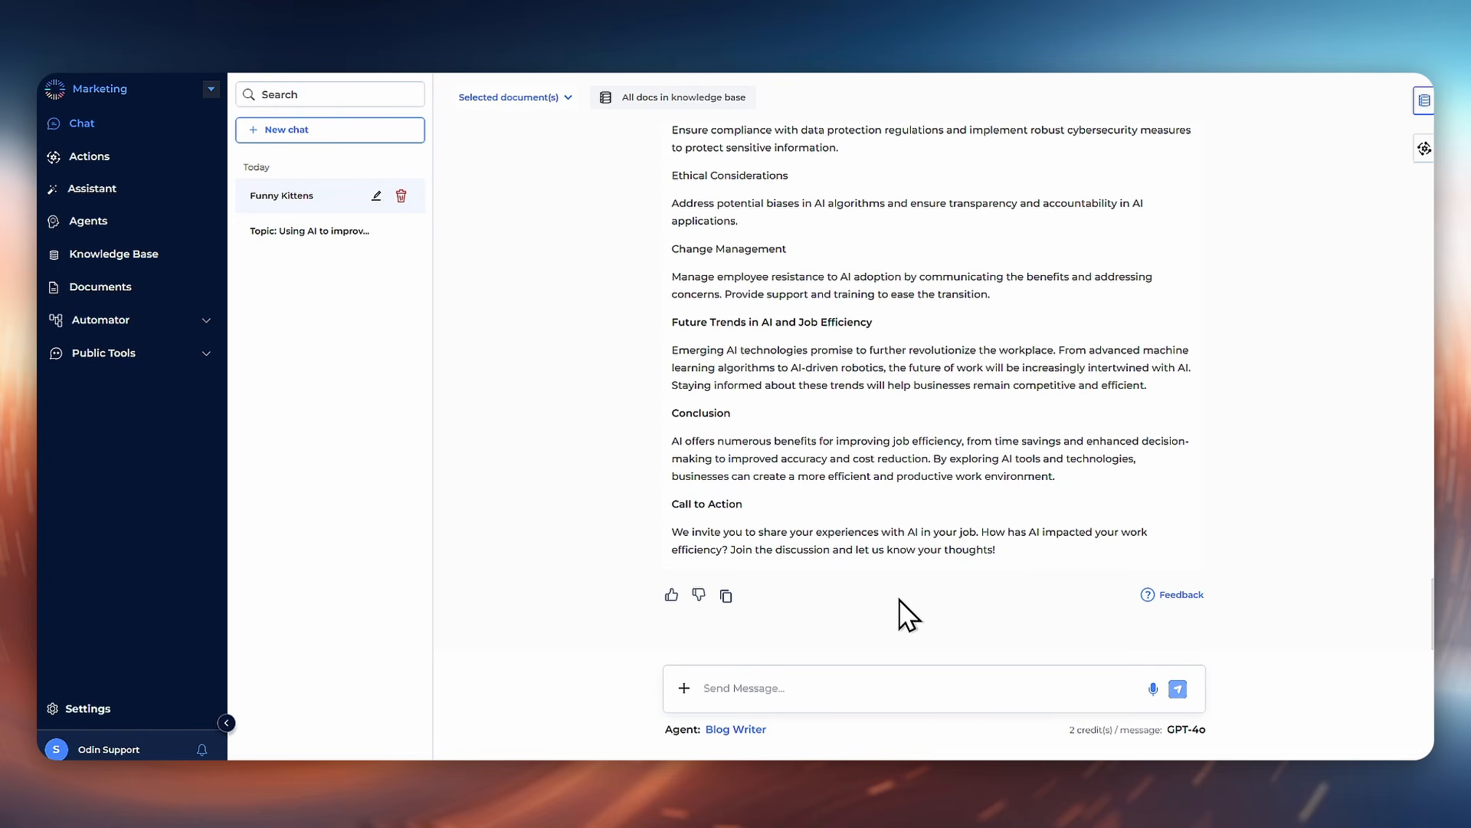
Step: Create a new Automator flow from scratch
{"action": "left_click", "coordinate": [168, 322]}
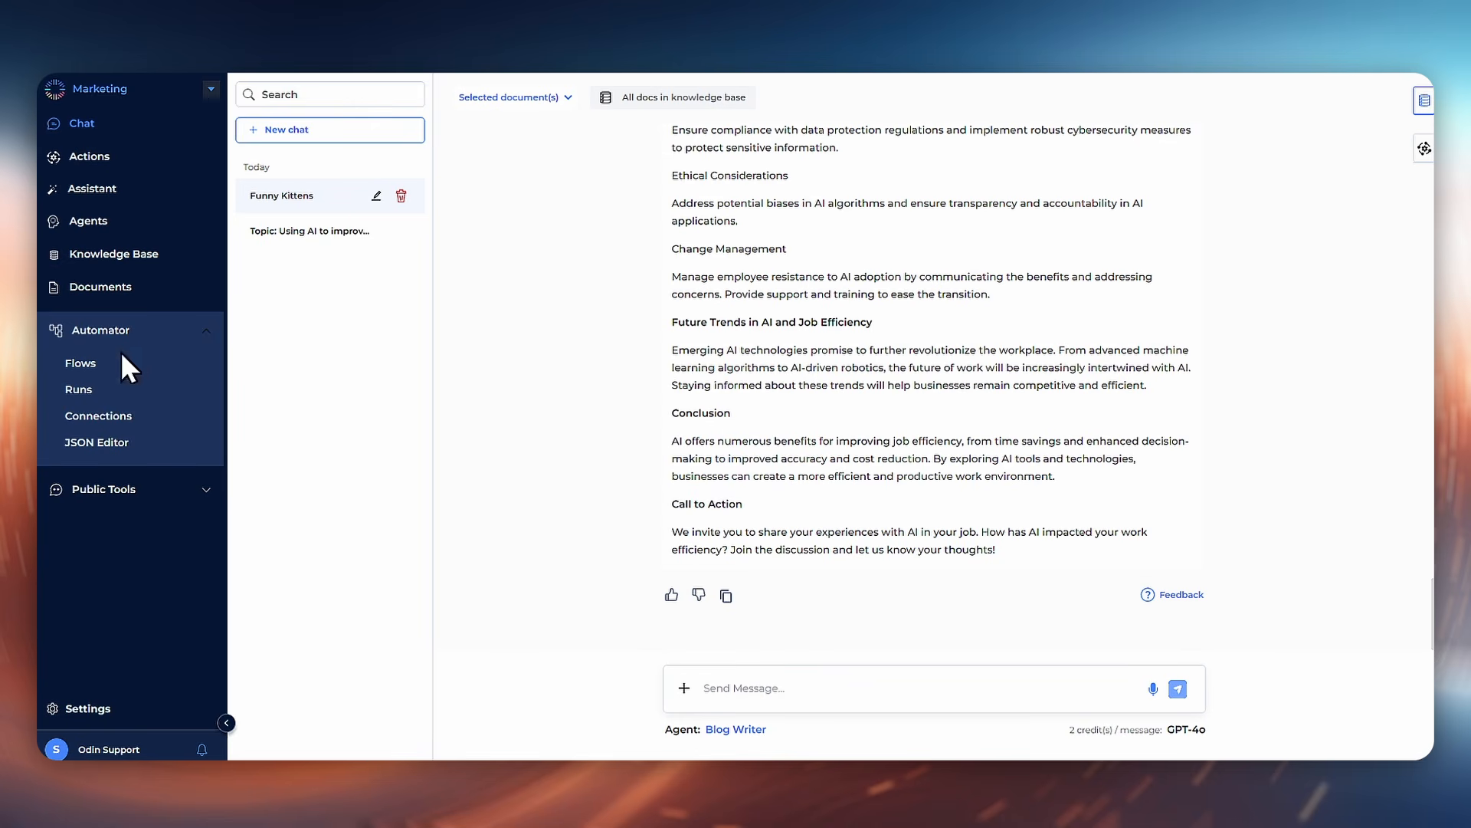
{"action": "left_click", "coordinate": [107, 366]}
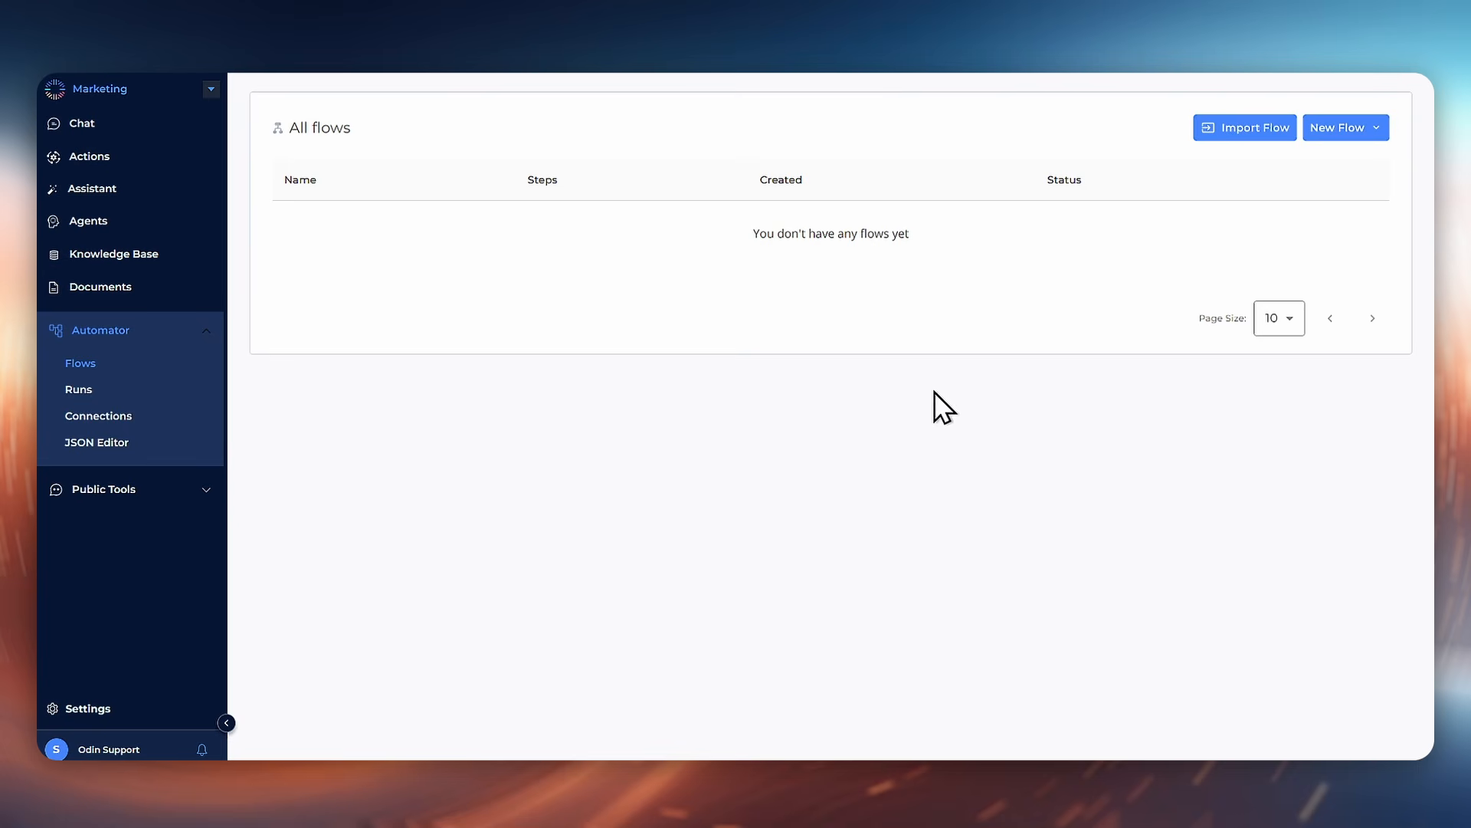
{"action": "left_click", "coordinate": [1356, 130]}
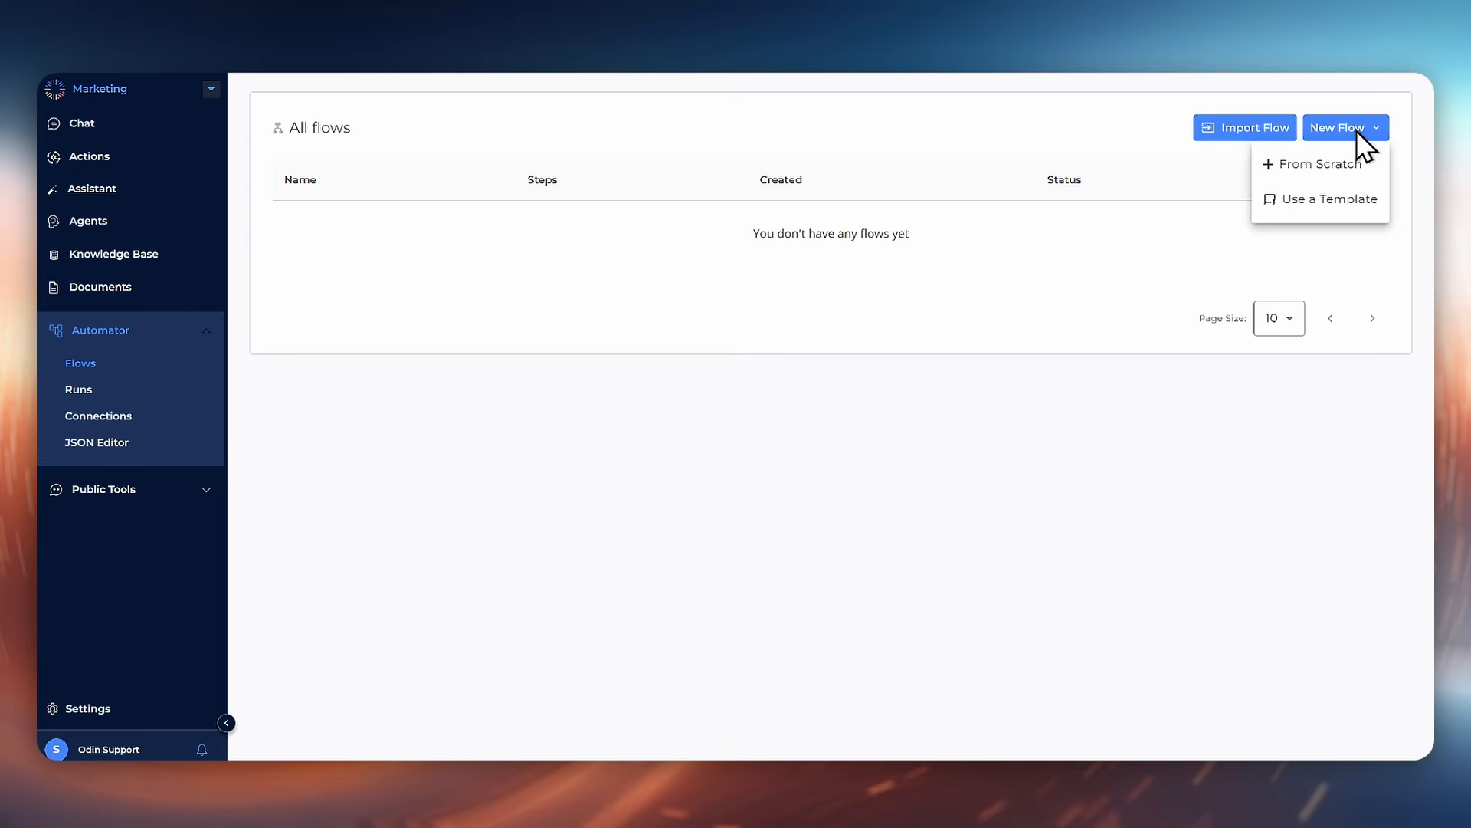
{"action": "left_click", "coordinate": [1341, 166]}
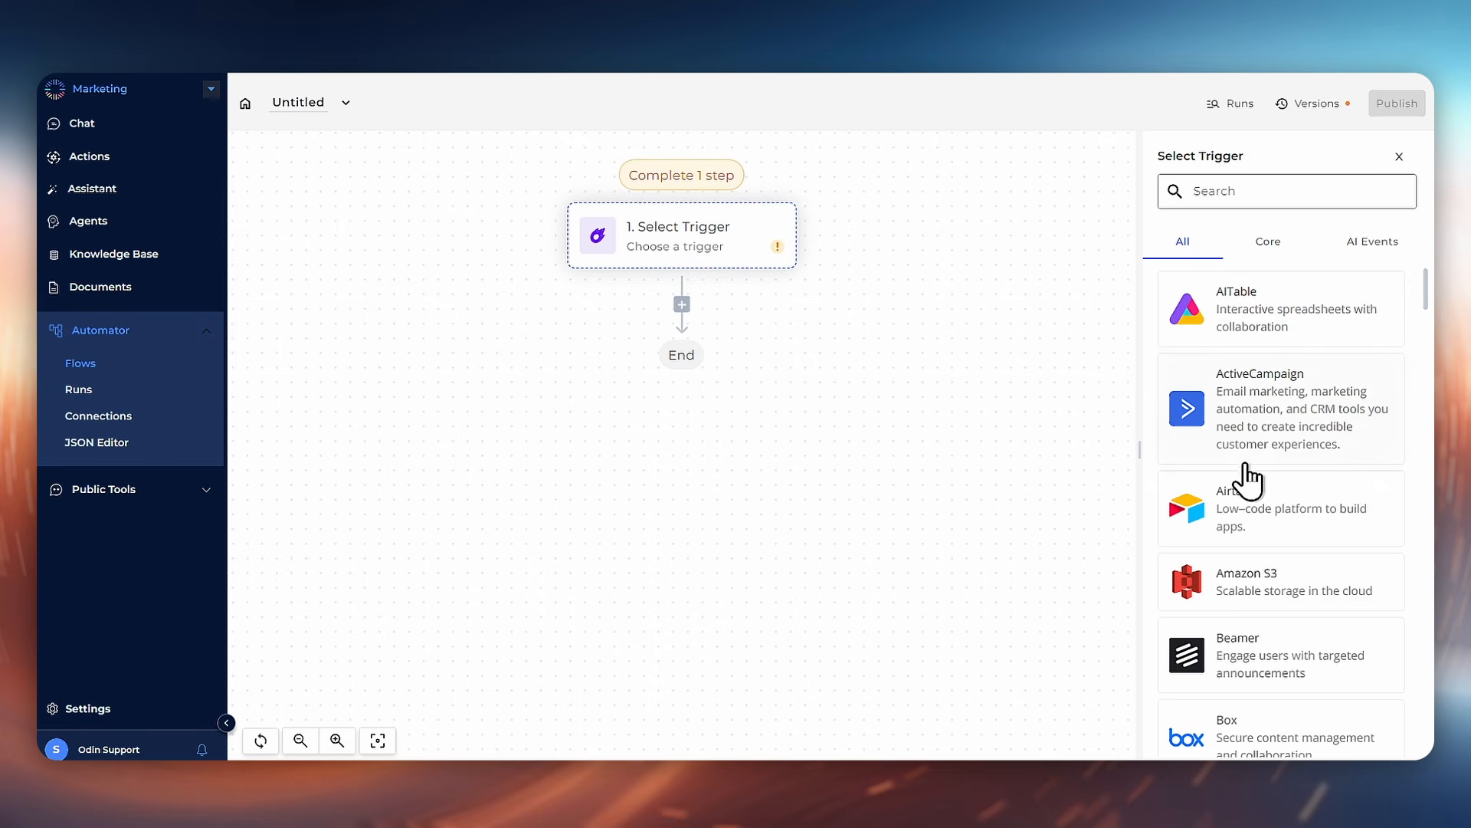
Step: Set the flow's trigger to Odin Action from the AI Events triggers
{"action": "scroll", "coordinate": [1249, 479], "scroll_direction": "down", "scroll_amount": 10}
{"action": "scroll", "coordinate": [1252, 491], "scroll_direction": "up", "scroll_amount": 7}
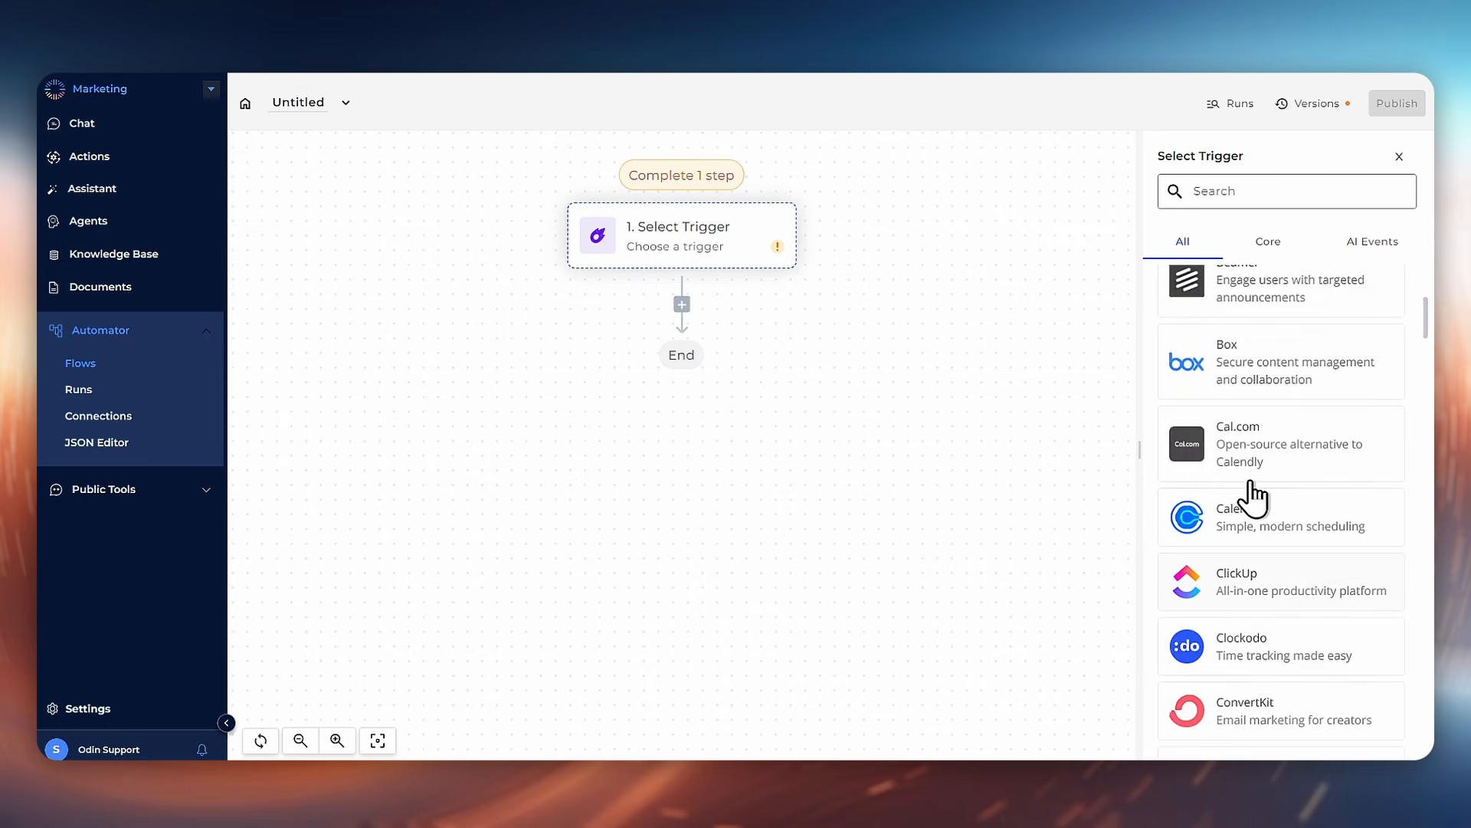
{"action": "scroll", "coordinate": [1254, 498], "scroll_direction": "up", "scroll_amount": 5}
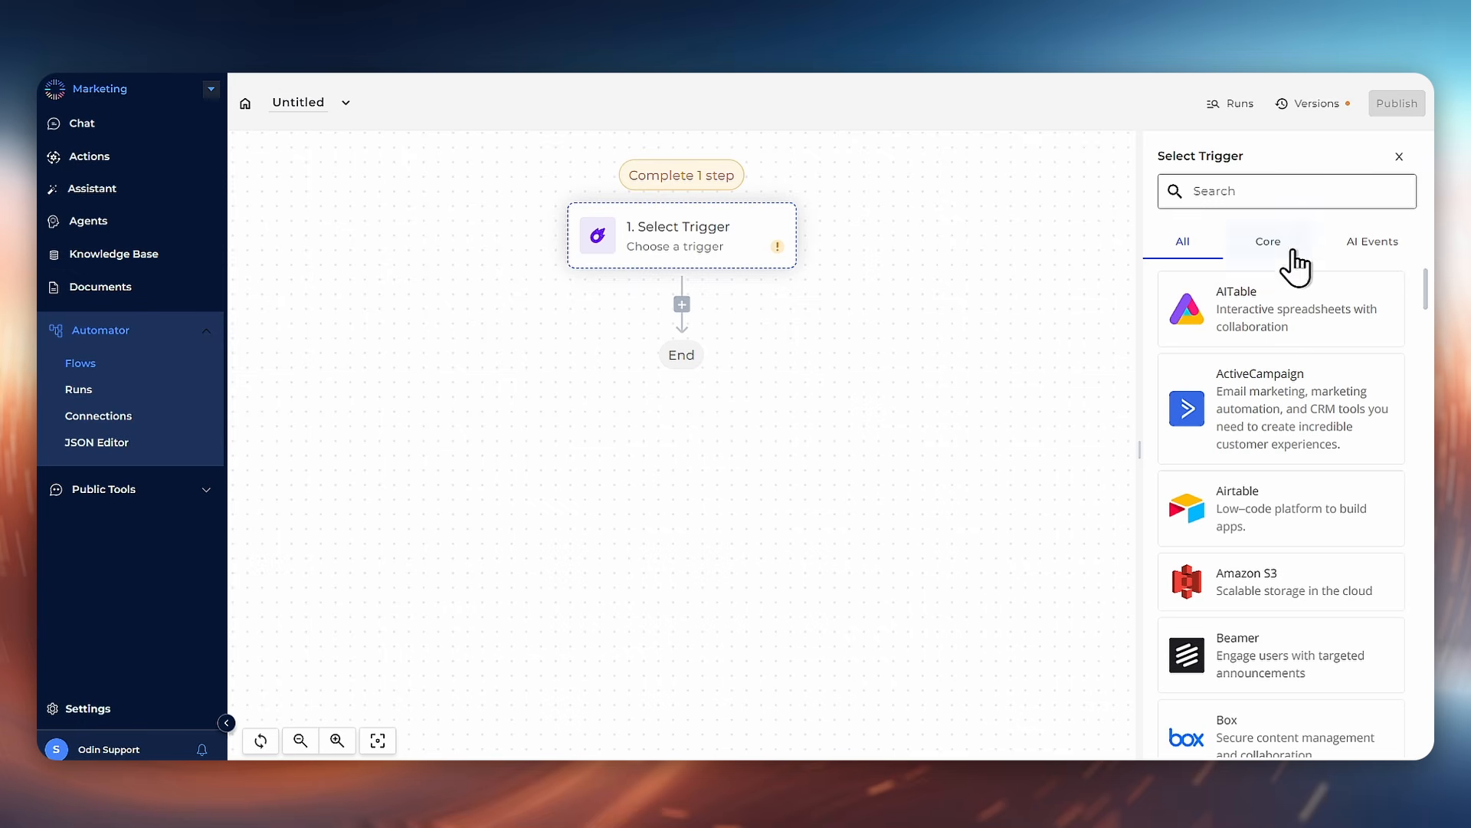
{"action": "left_click", "coordinate": [1358, 267]}
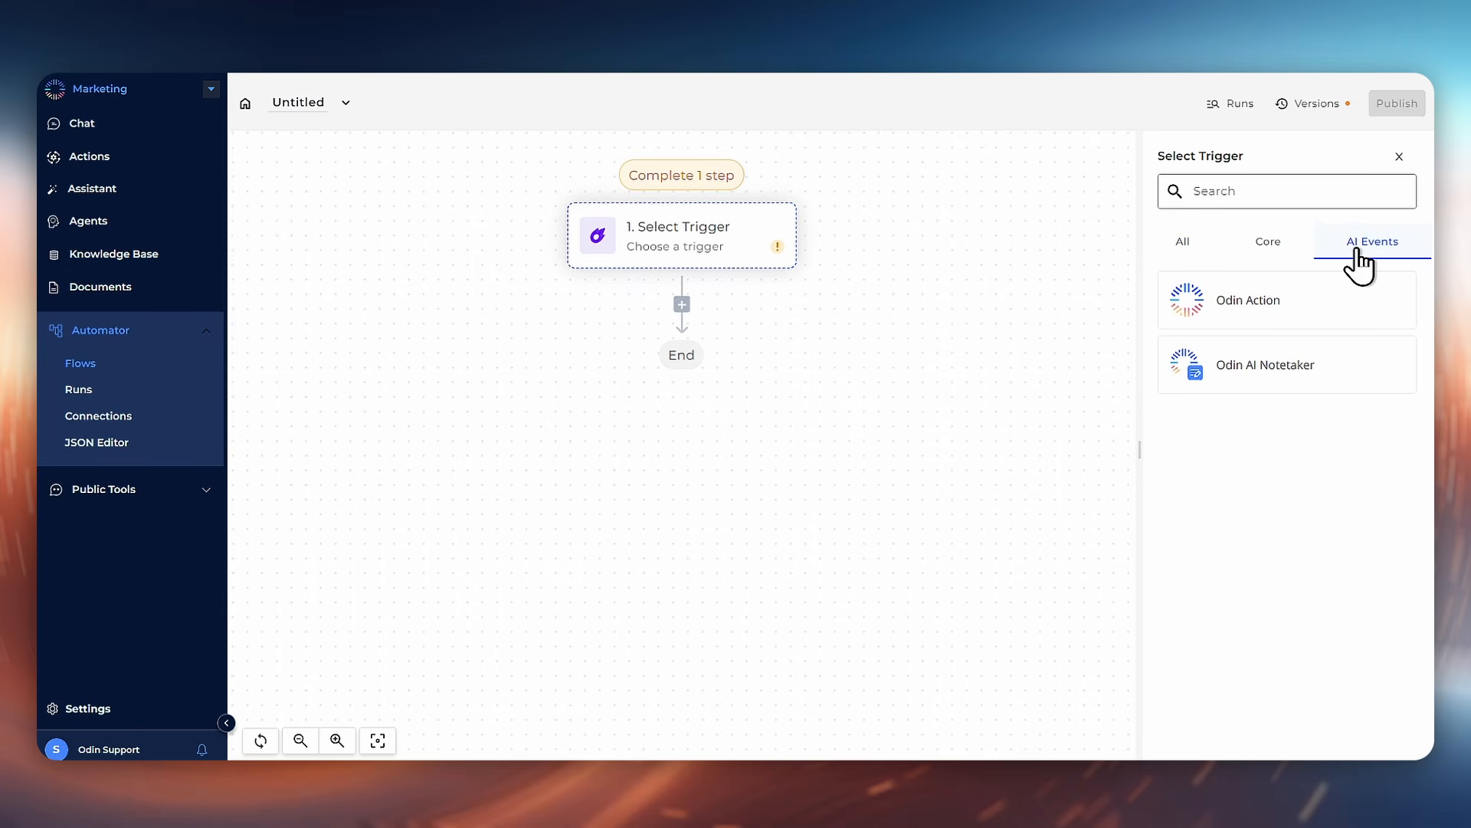
{"action": "left_click", "coordinate": [1330, 301]}
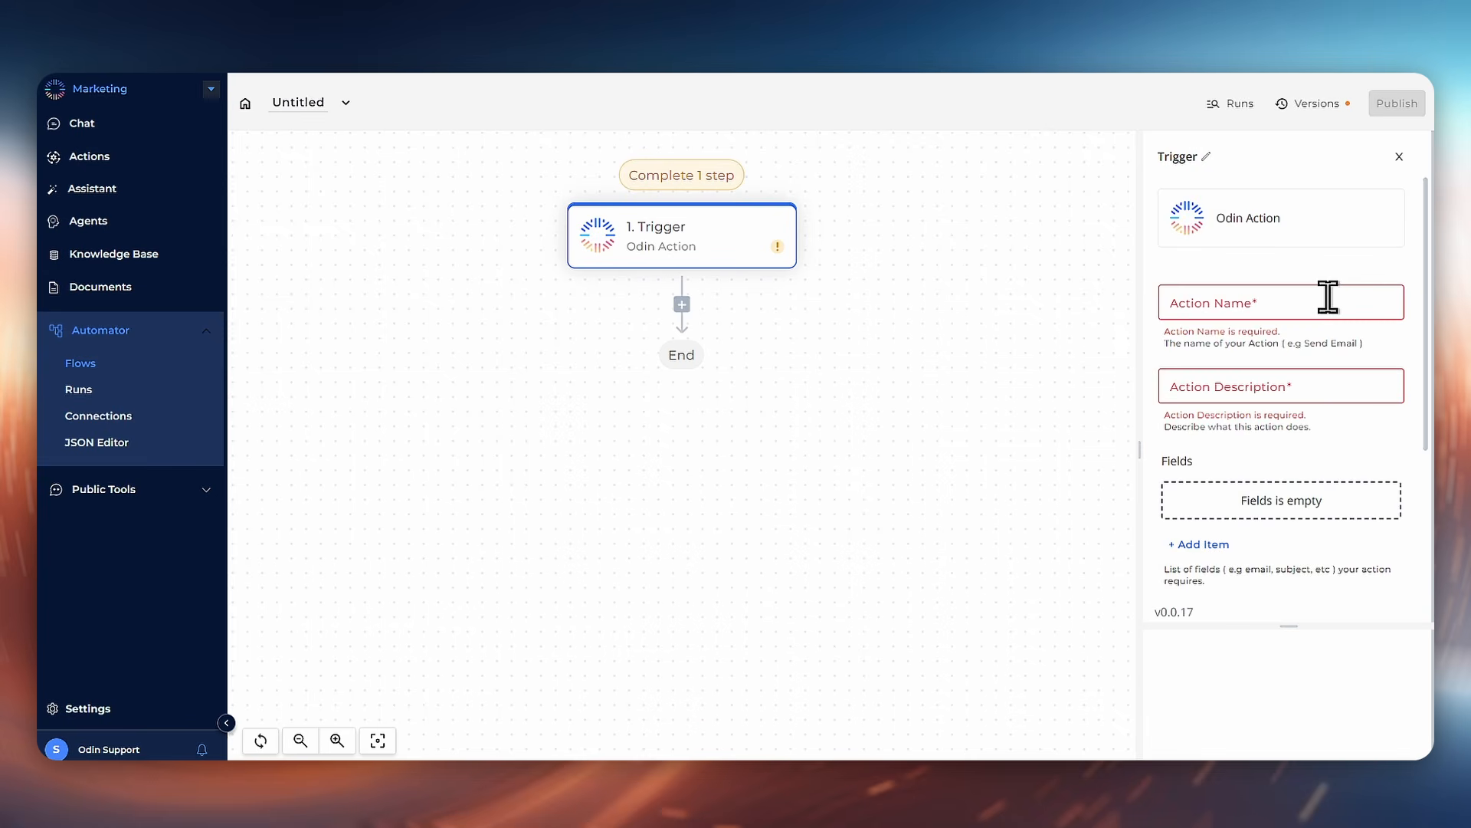
Step: Name the trigger action "Blog Writer"
{"action": "scroll", "coordinate": [1281, 330], "scroll_direction": "down", "scroll_amount": 3}
{"action": "scroll", "coordinate": [1280, 356], "scroll_direction": "up", "scroll_amount": 1}
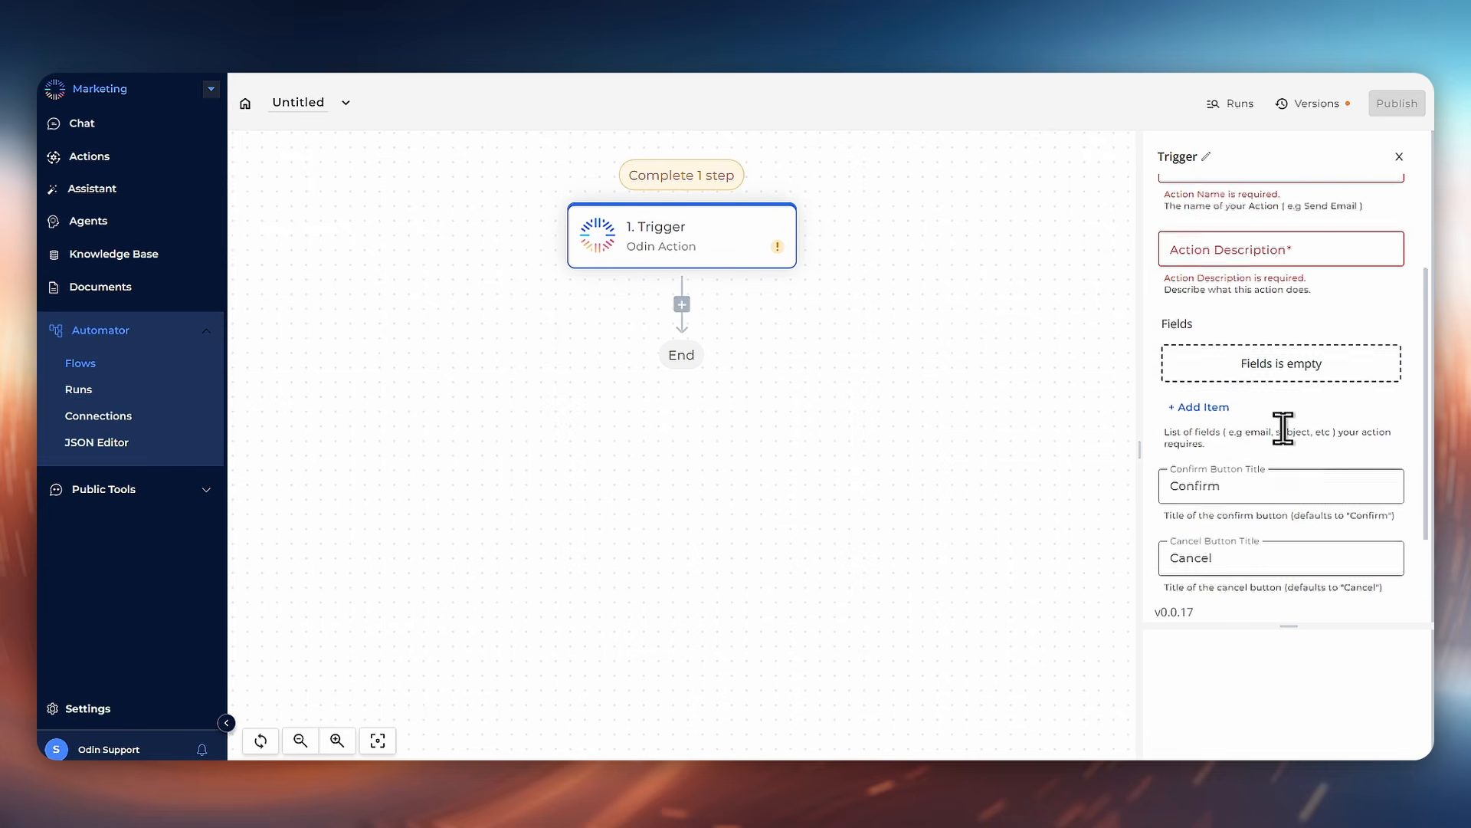
{"action": "scroll", "coordinate": [1283, 428], "scroll_direction": "up", "scroll_amount": 2}
{"action": "left_click", "coordinate": [1281, 307]}
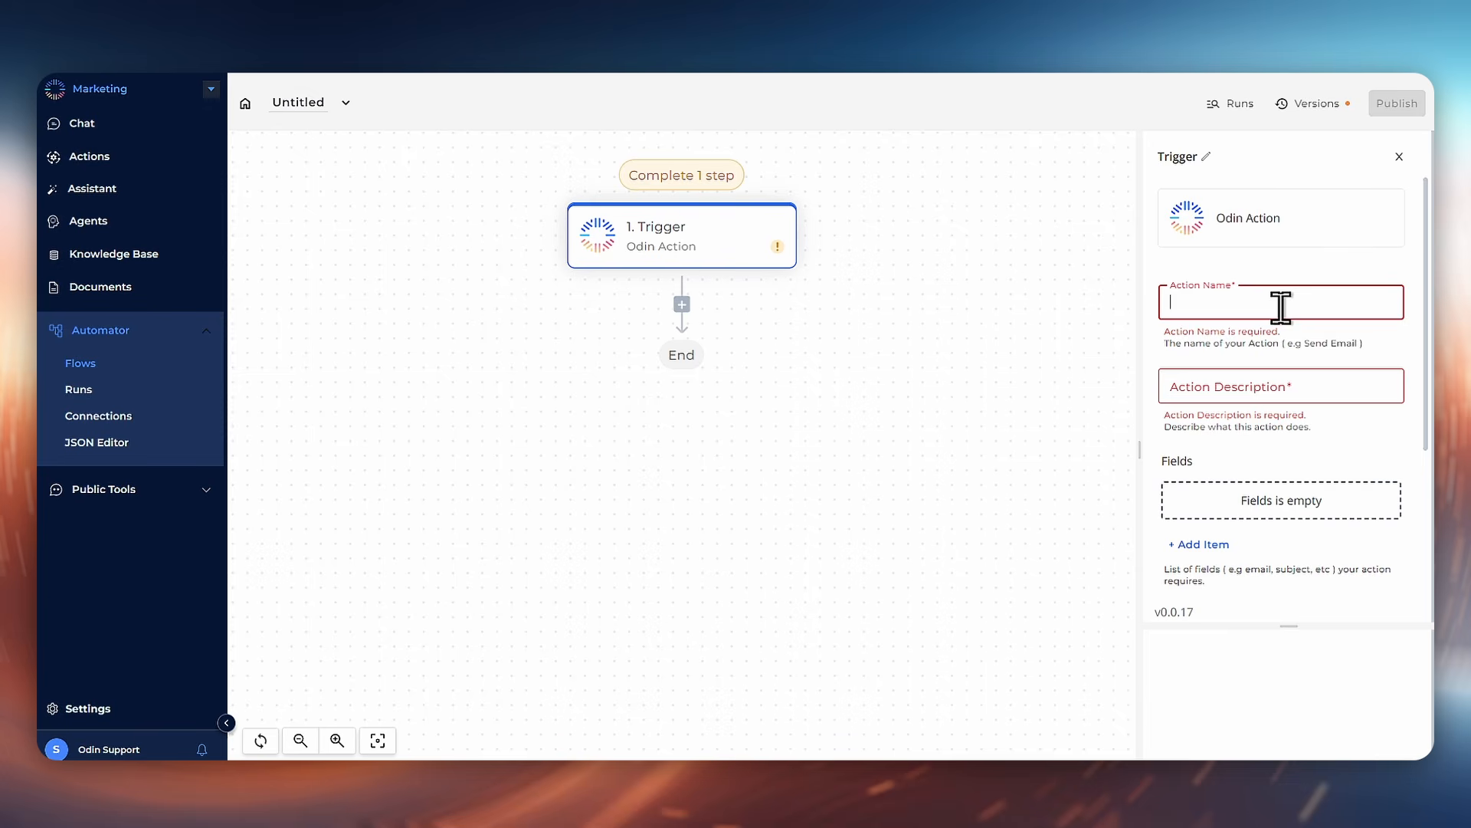
{"action": "type", "text": "Blog W"}
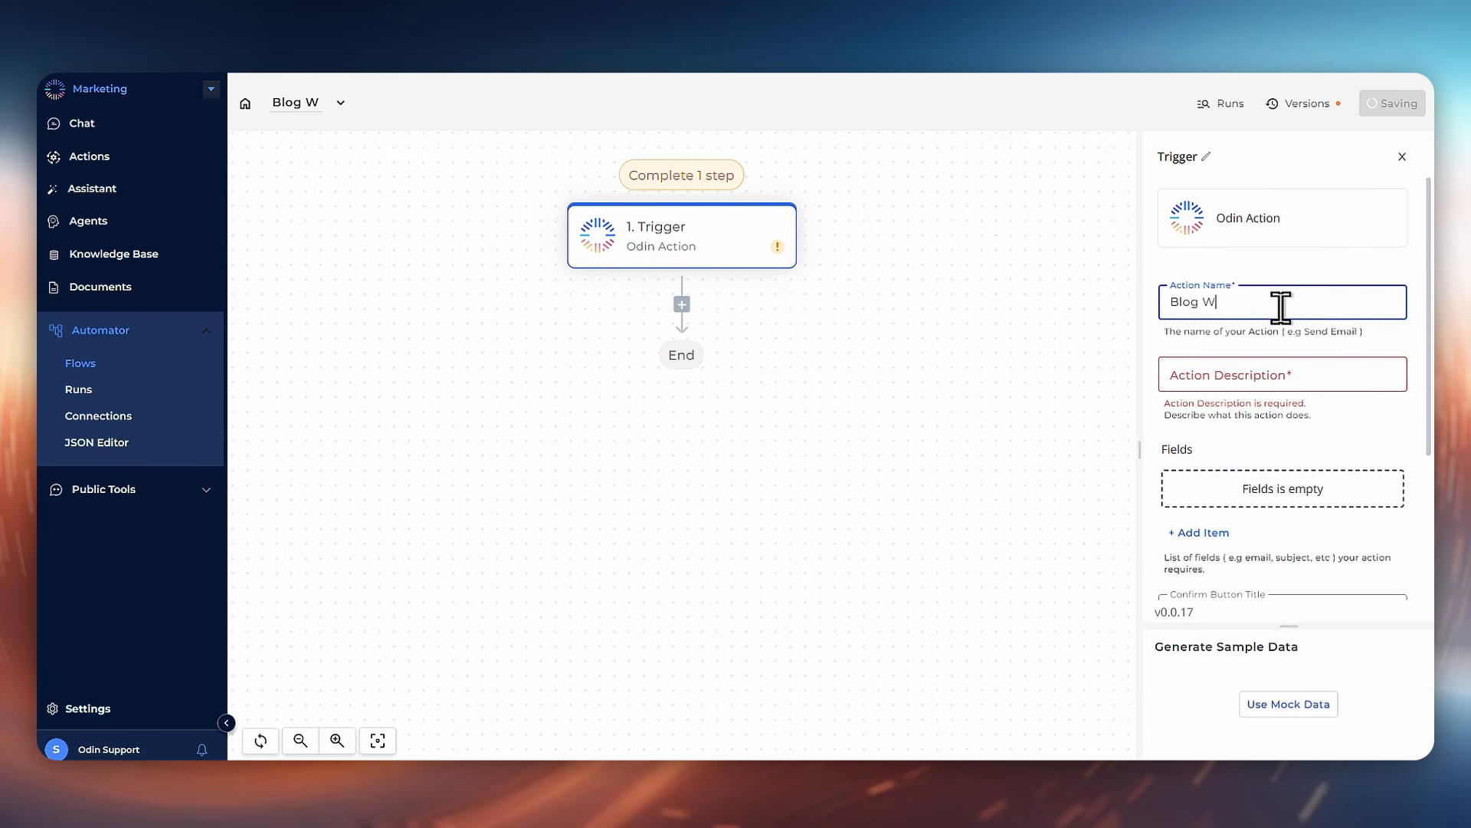
{"action": "type", "text": "riter"}
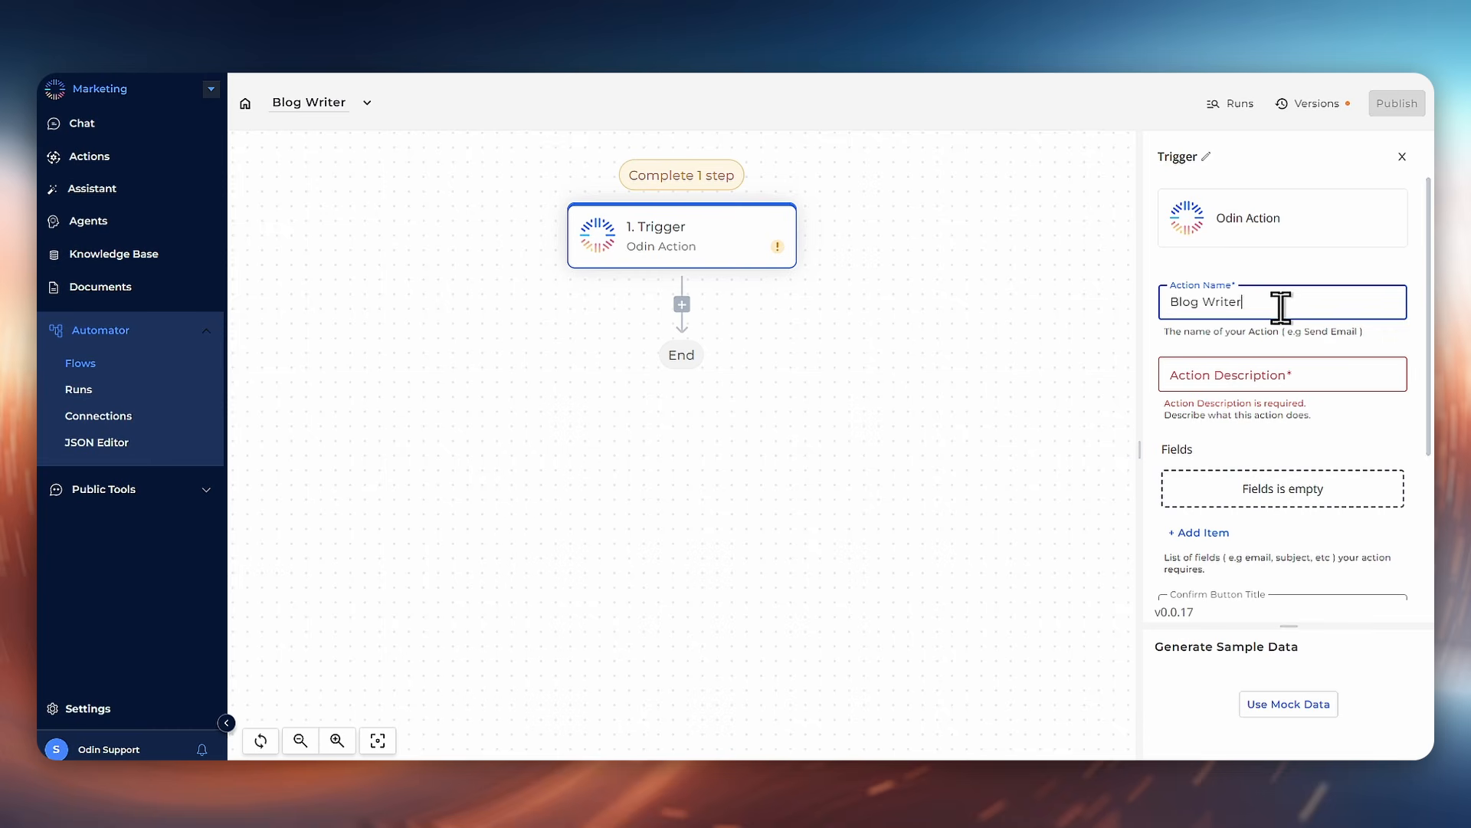
Step: Set the action description to "To write a blog"
{"action": "left_click", "coordinate": [1286, 368]}
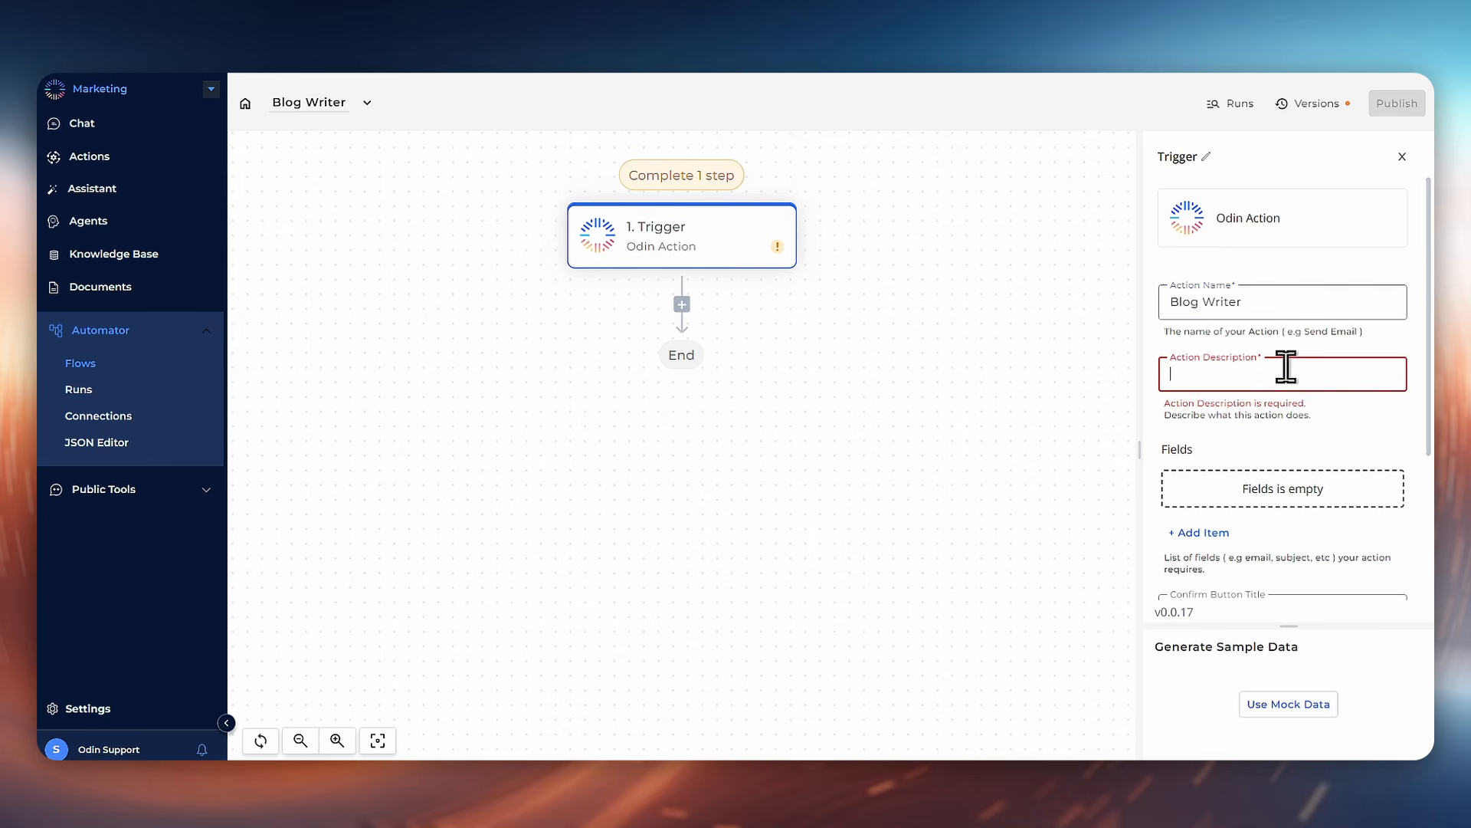
{"action": "type", "text": "To write a "}
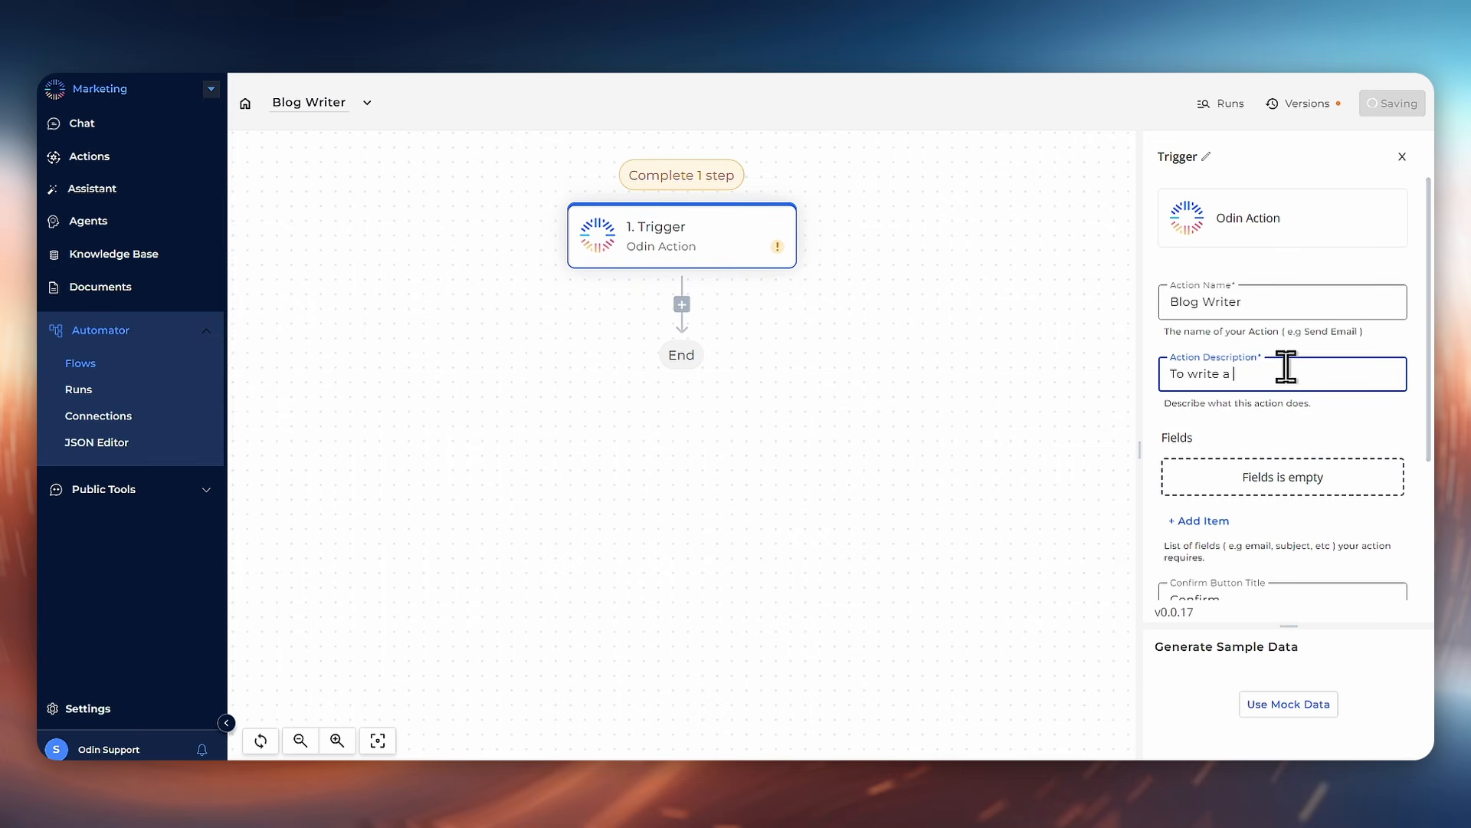
{"action": "type", "text": "blog"}
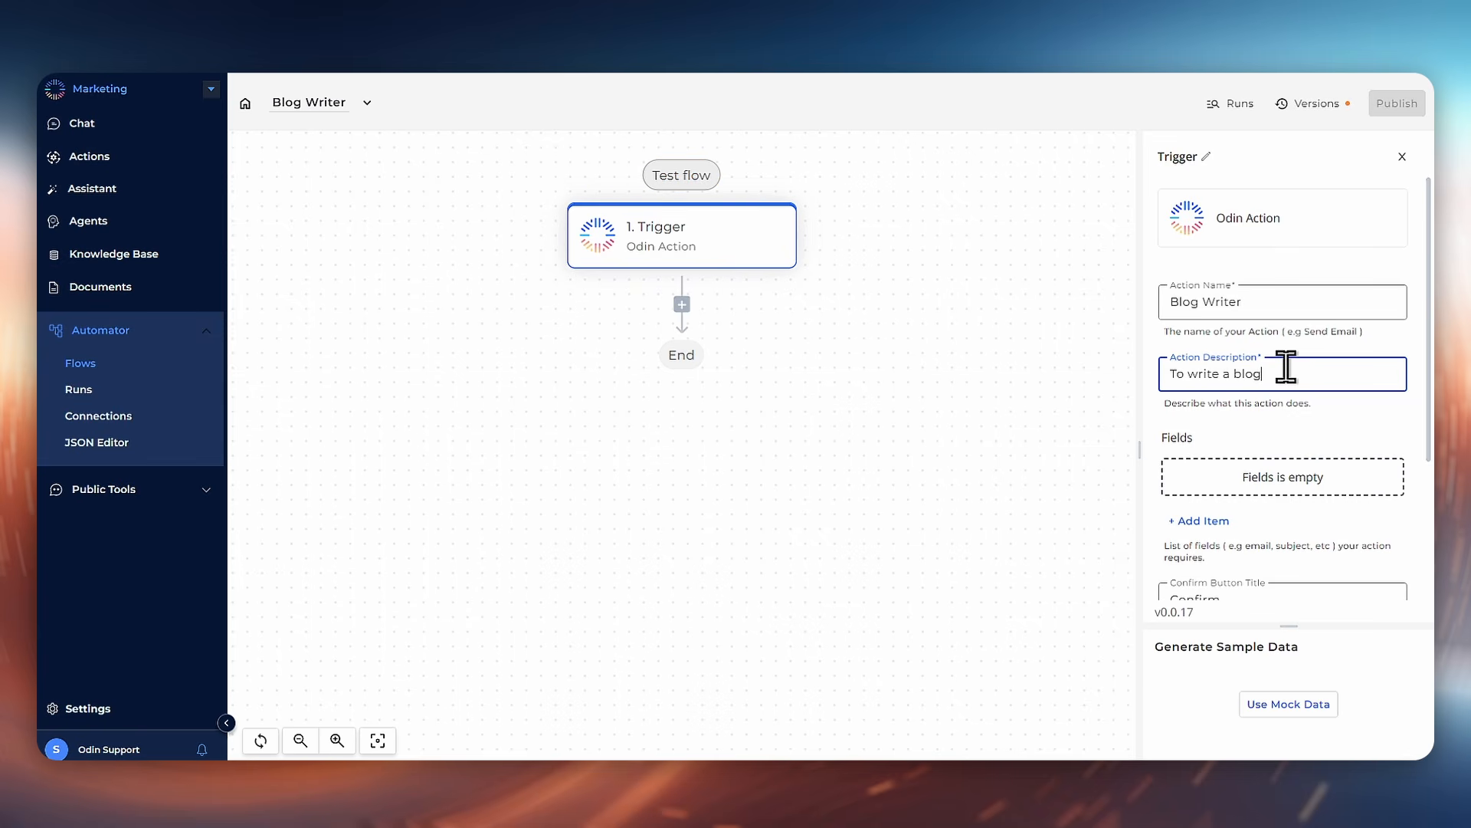
Step: Add a field to the action and name it "Topic"
{"action": "scroll", "coordinate": [1284, 383], "scroll_direction": "down", "scroll_amount": 2}
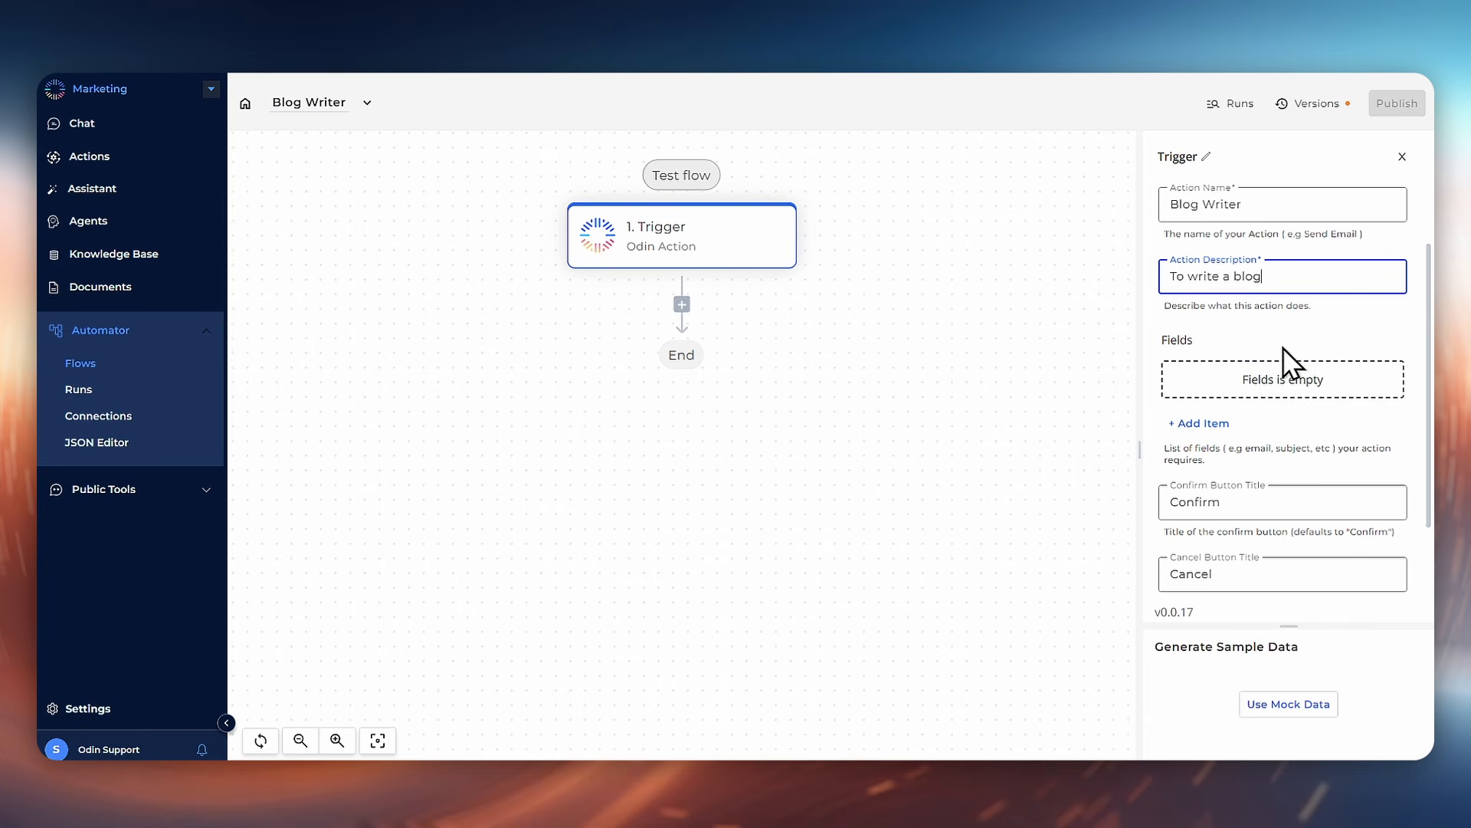
{"action": "left_click", "coordinate": [1219, 434]}
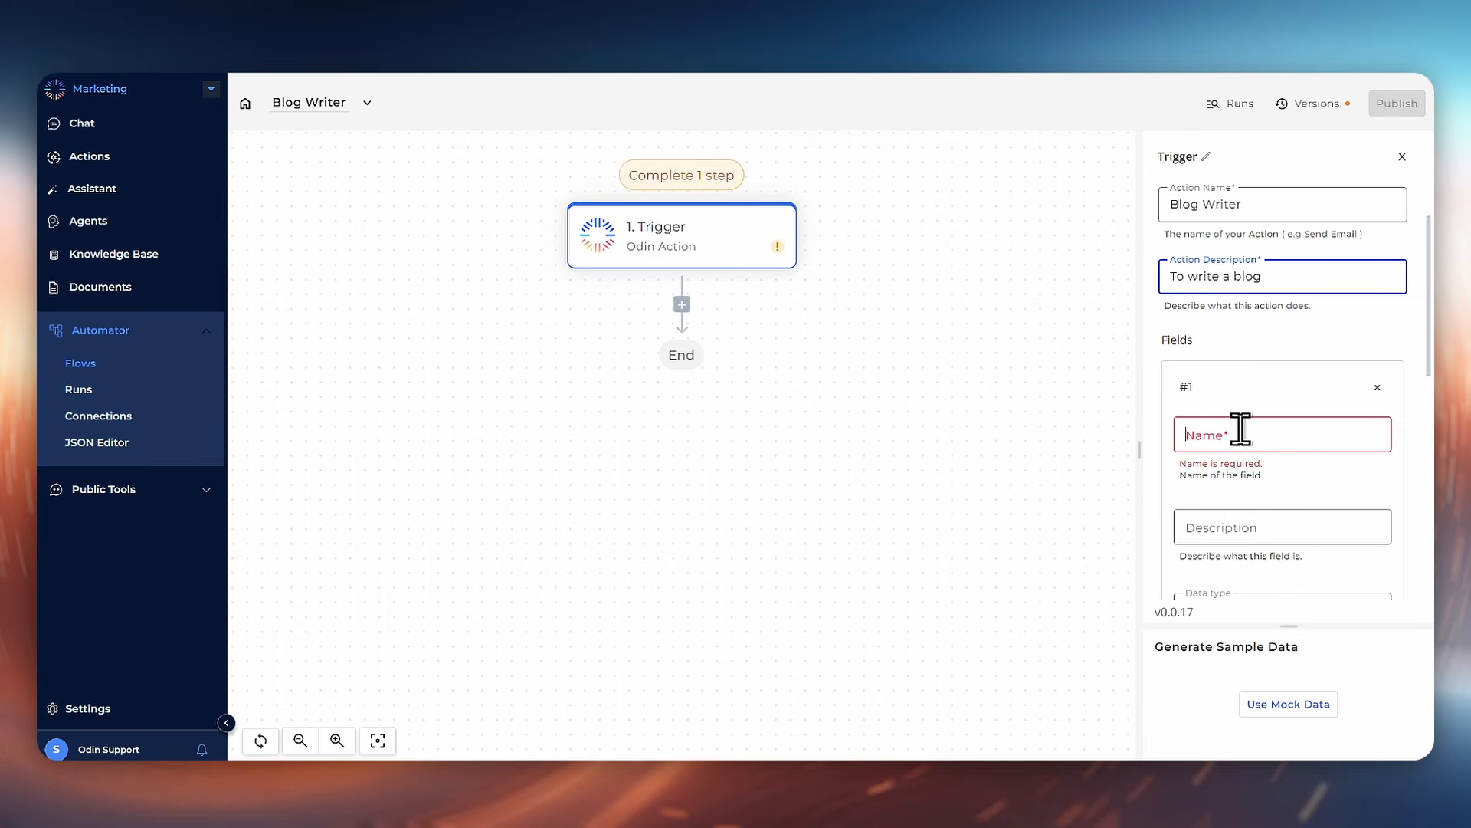
{"action": "type", "text": "Topic"}
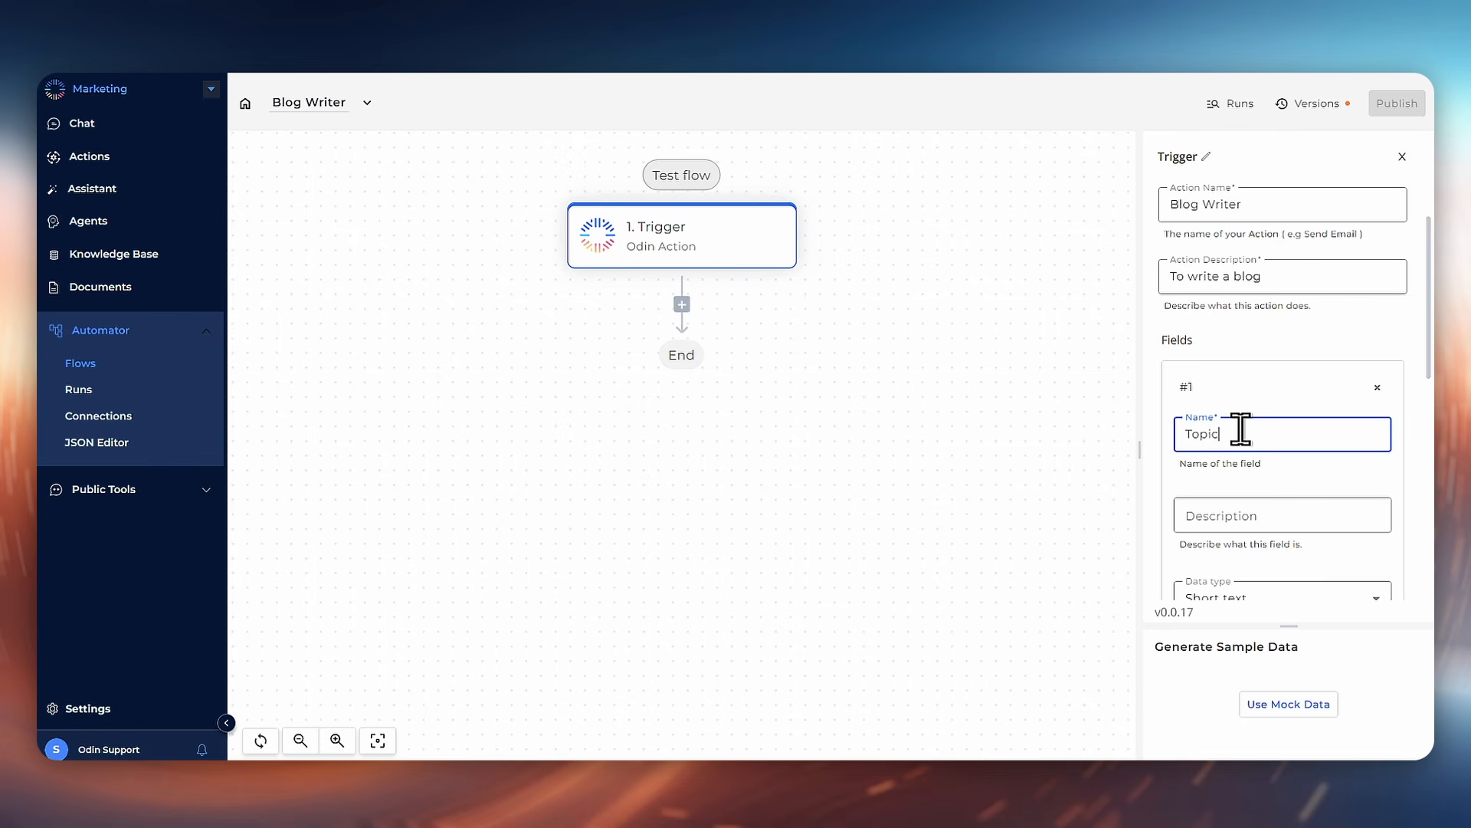
Step: Describe the Topic field as "This is the topic for the article"
{"action": "scroll", "coordinate": [1242, 430], "scroll_direction": "down", "scroll_amount": 2}
{"action": "left_click", "coordinate": [1251, 415]}
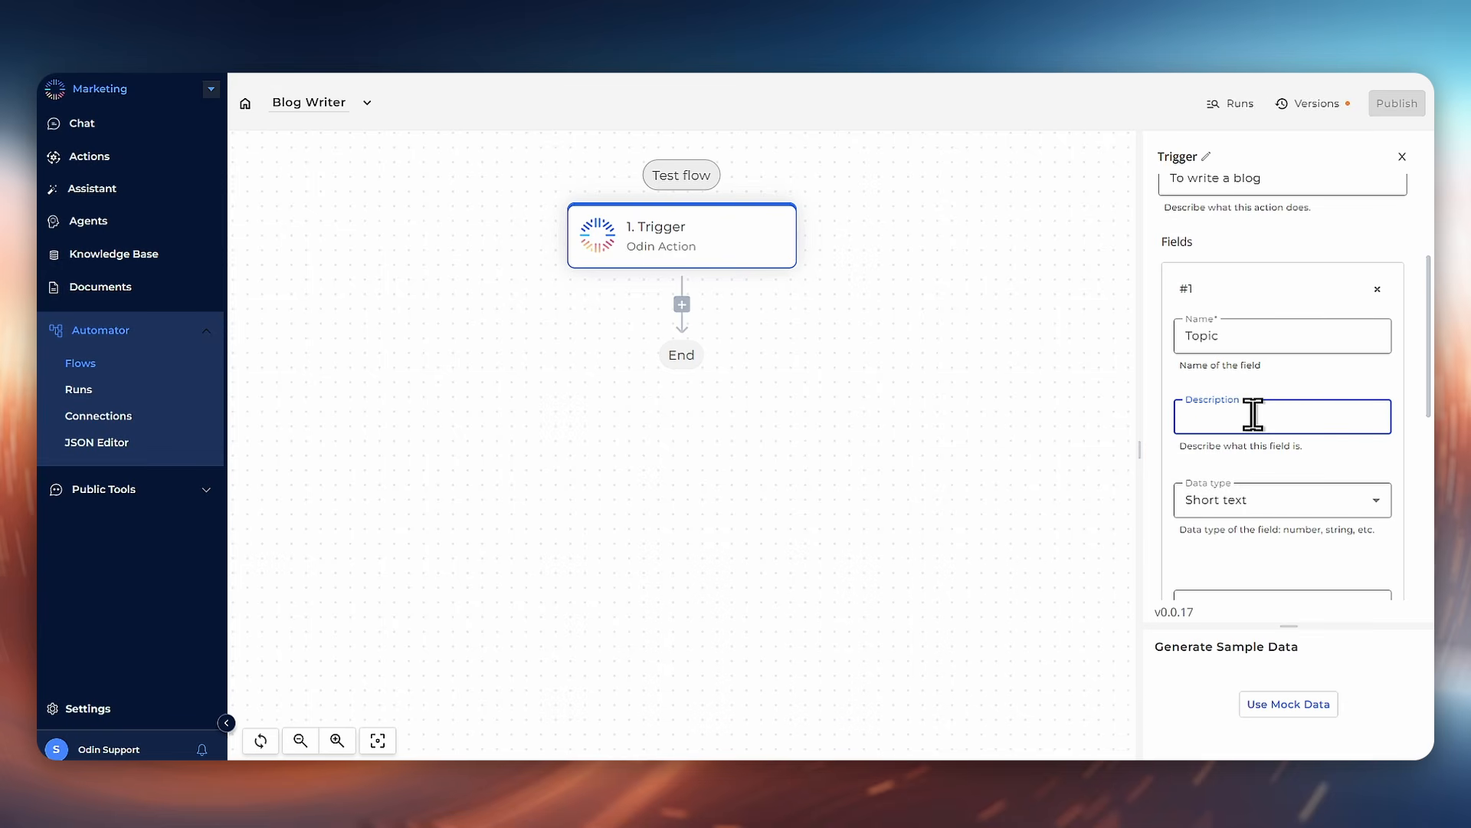
{"action": "type", "text": "This is the"}
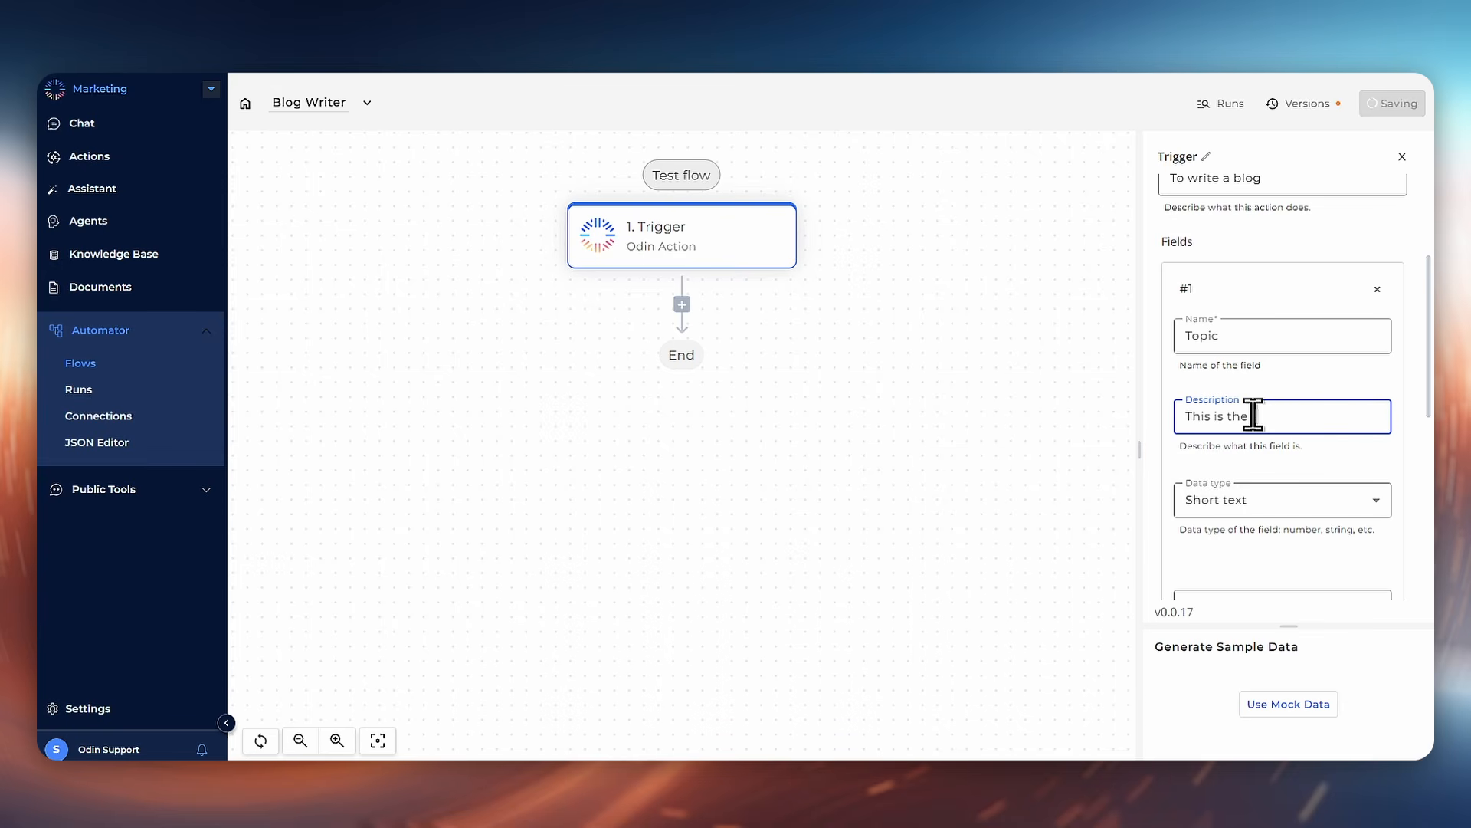
{"action": "type", "text": " topic for the article"}
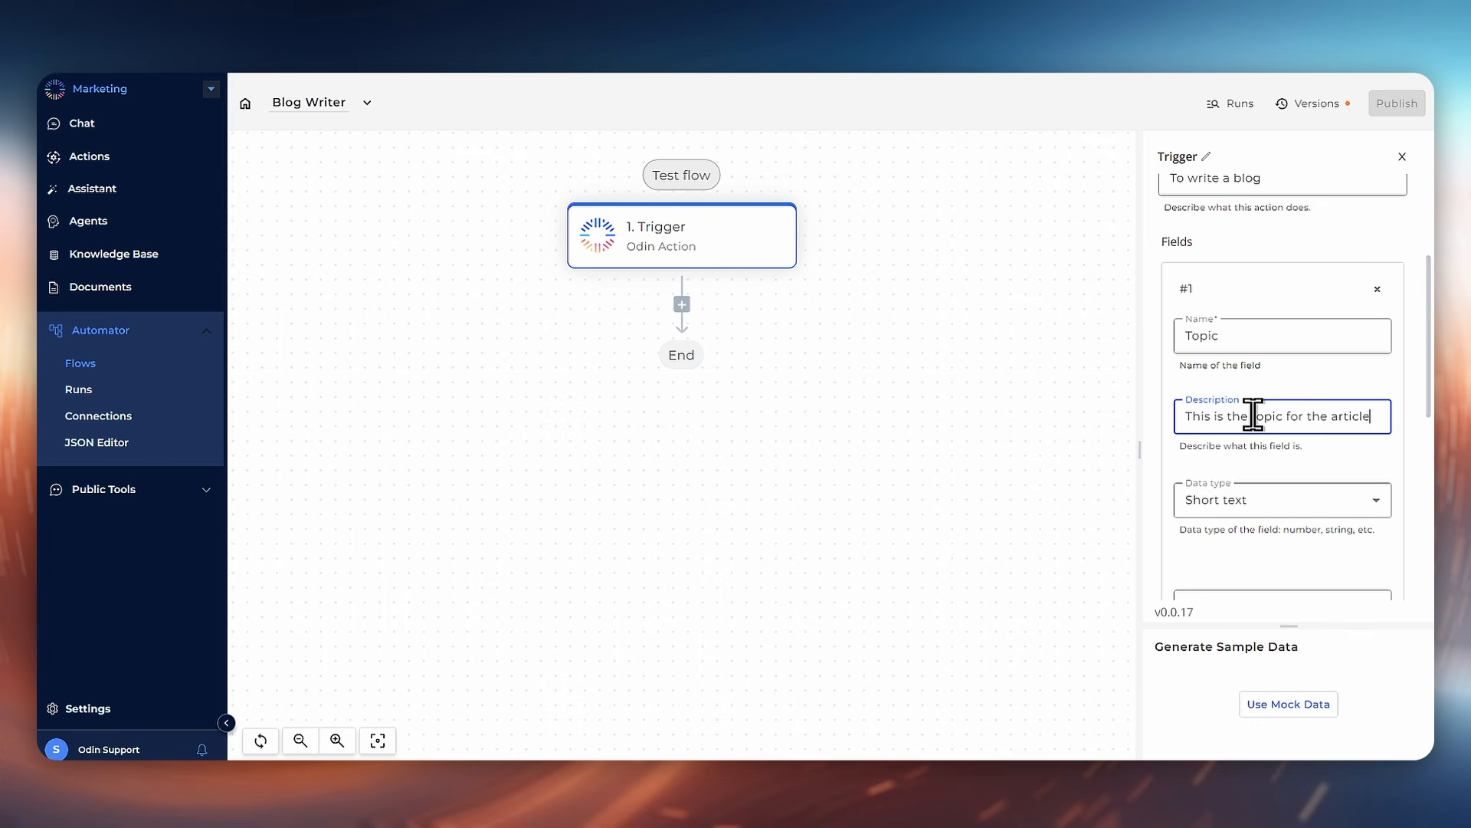
{"action": "scroll", "coordinate": [1257, 469], "scroll_direction": "down", "scroll_amount": 1}
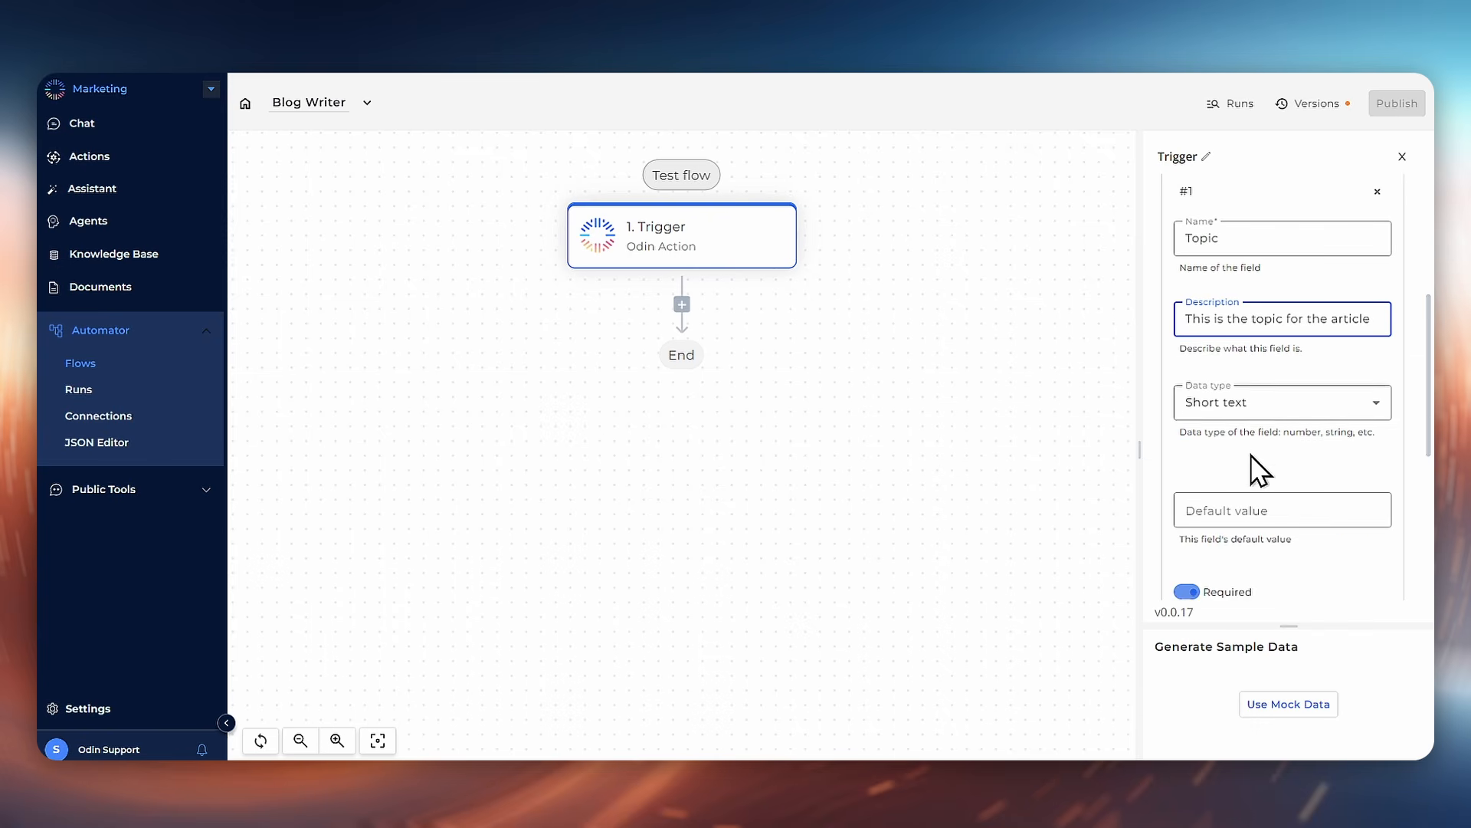
{"action": "left_click", "coordinate": [1267, 403]}
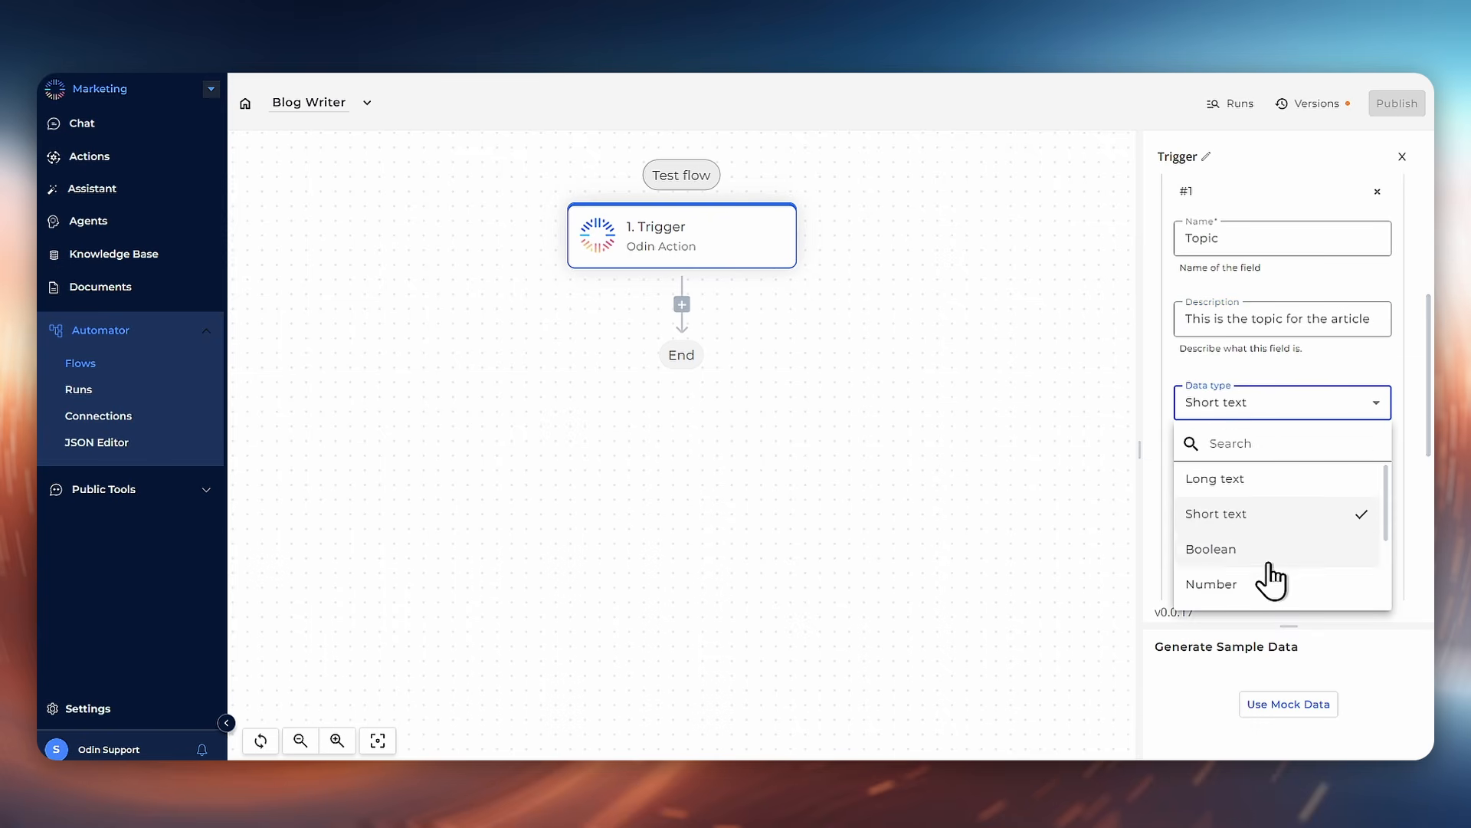
{"action": "scroll", "coordinate": [1274, 560], "scroll_direction": "down", "scroll_amount": 2}
{"action": "scroll", "coordinate": [1275, 559], "scroll_direction": "up", "scroll_amount": 2}
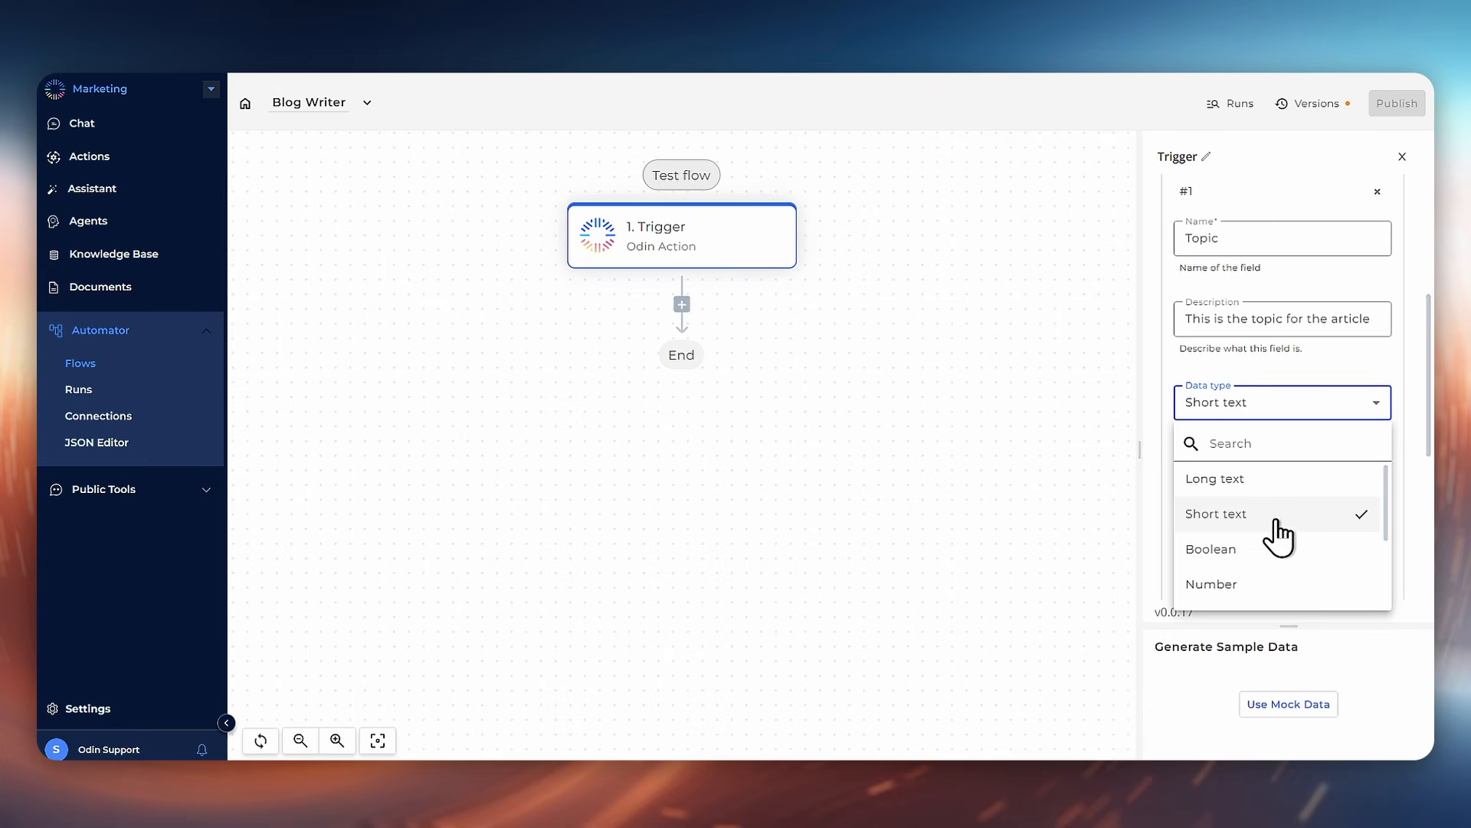
{"action": "left_click", "coordinate": [1350, 398]}
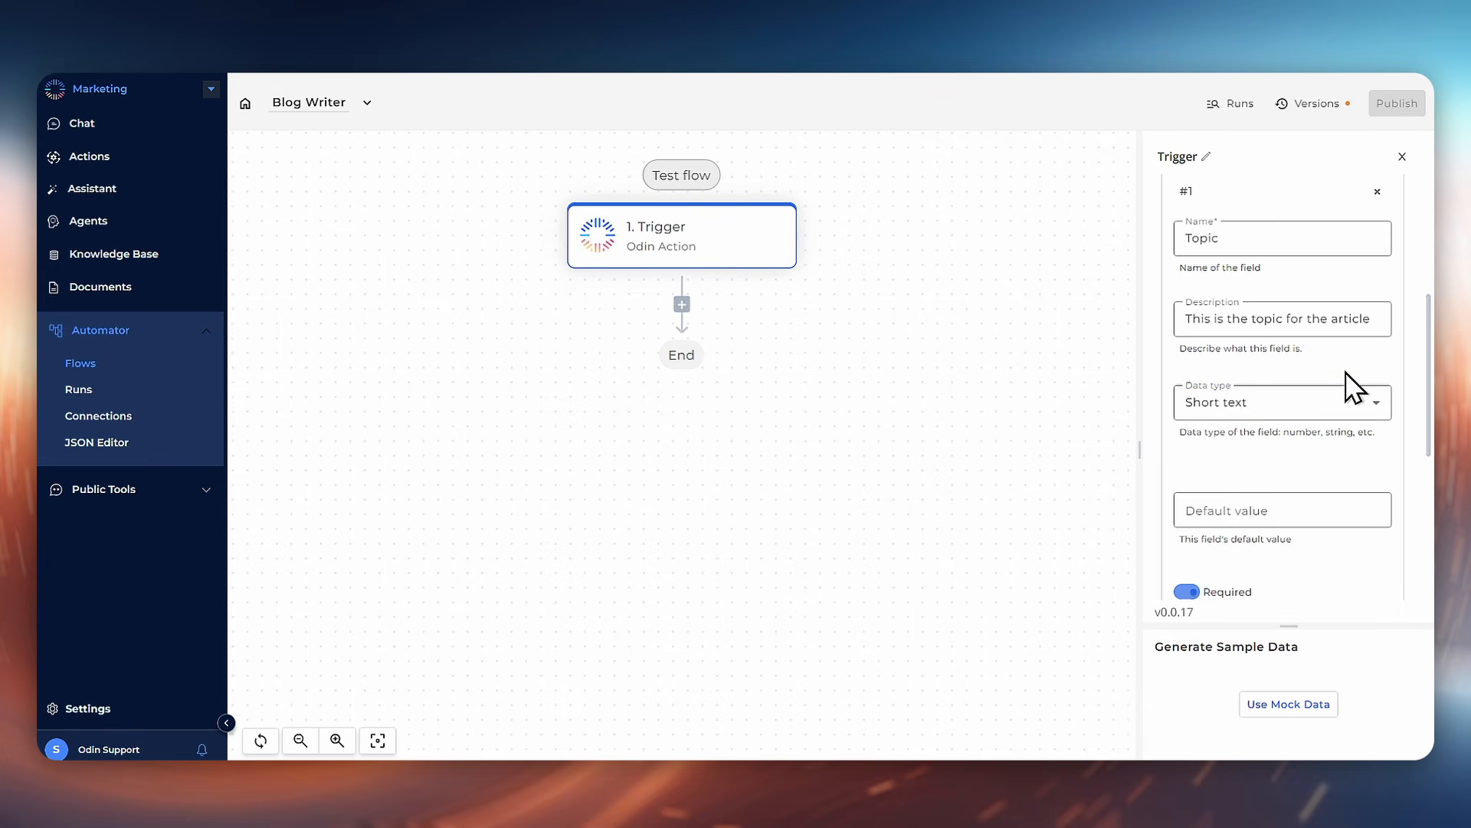
Step: Paste "Using AI to improve efficiency in your Job" as the Topic field's default value
{"action": "left_click", "coordinate": [1300, 505]}
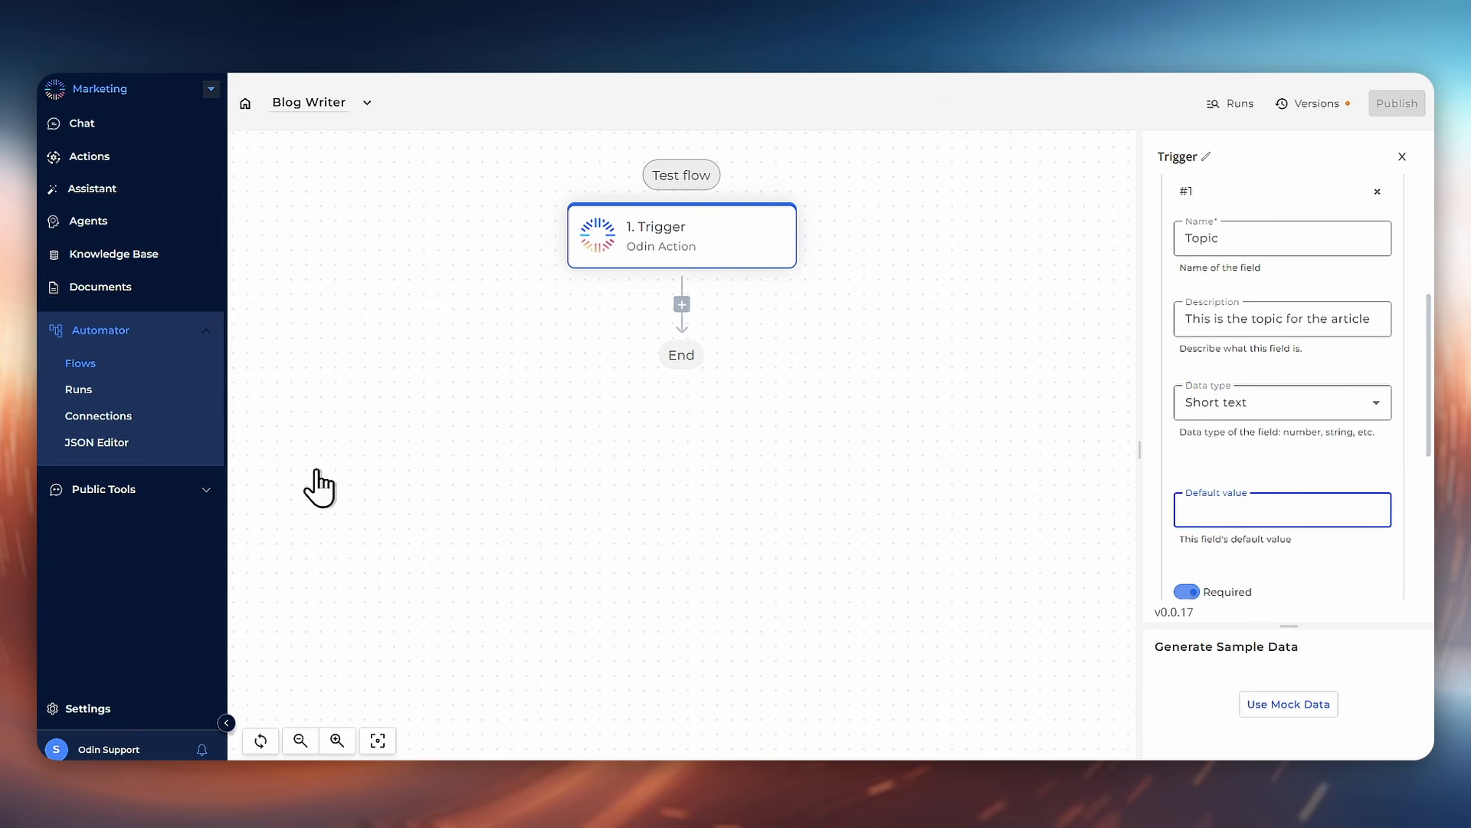
{"action": "type", "text": "Using AI to improve efficiency in your Job"}
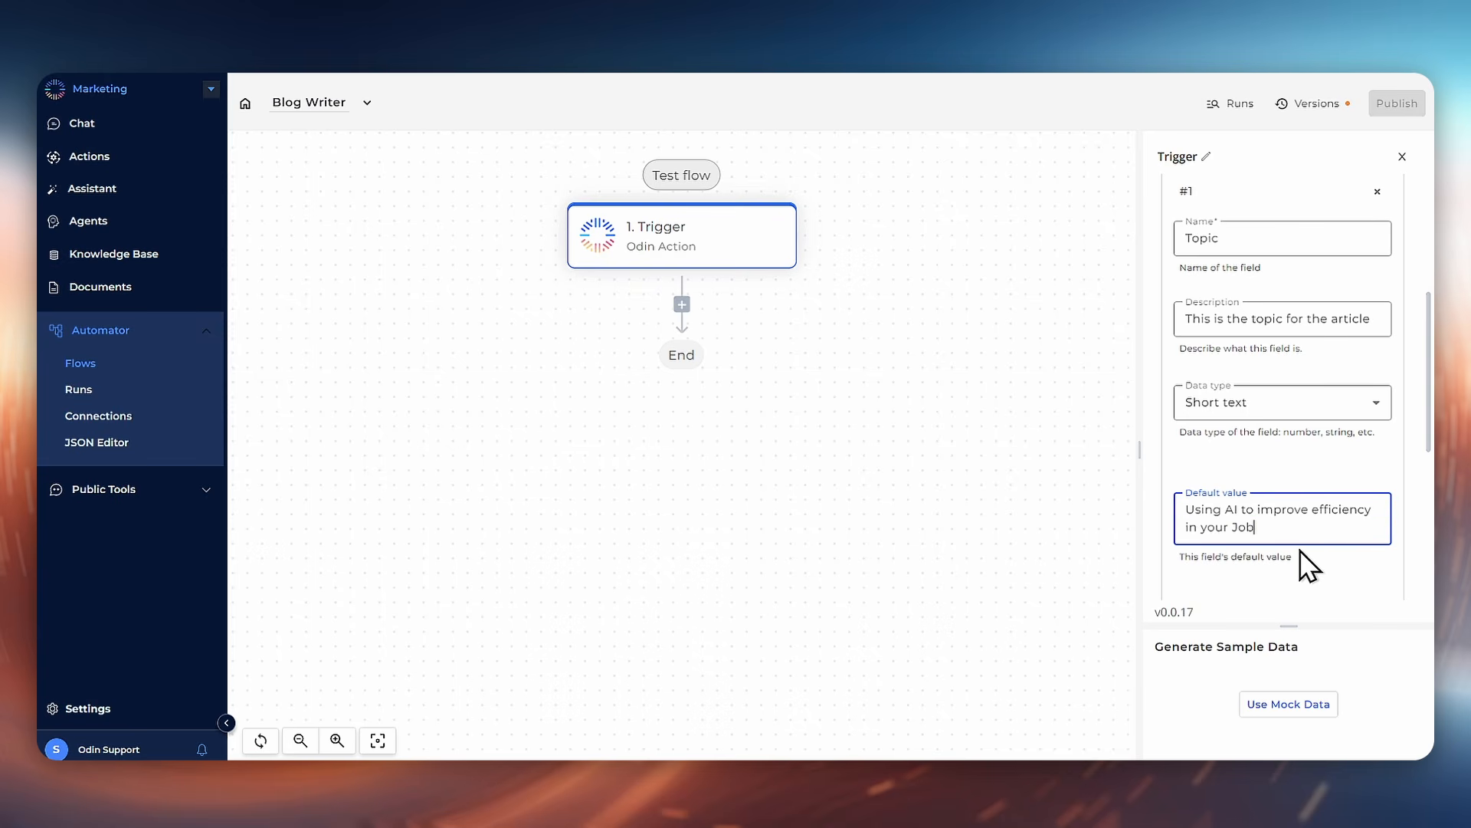
Step: Generate mock sample data for the trigger and review its output
{"action": "scroll", "coordinate": [1300, 549], "scroll_direction": "down", "scroll_amount": 5}
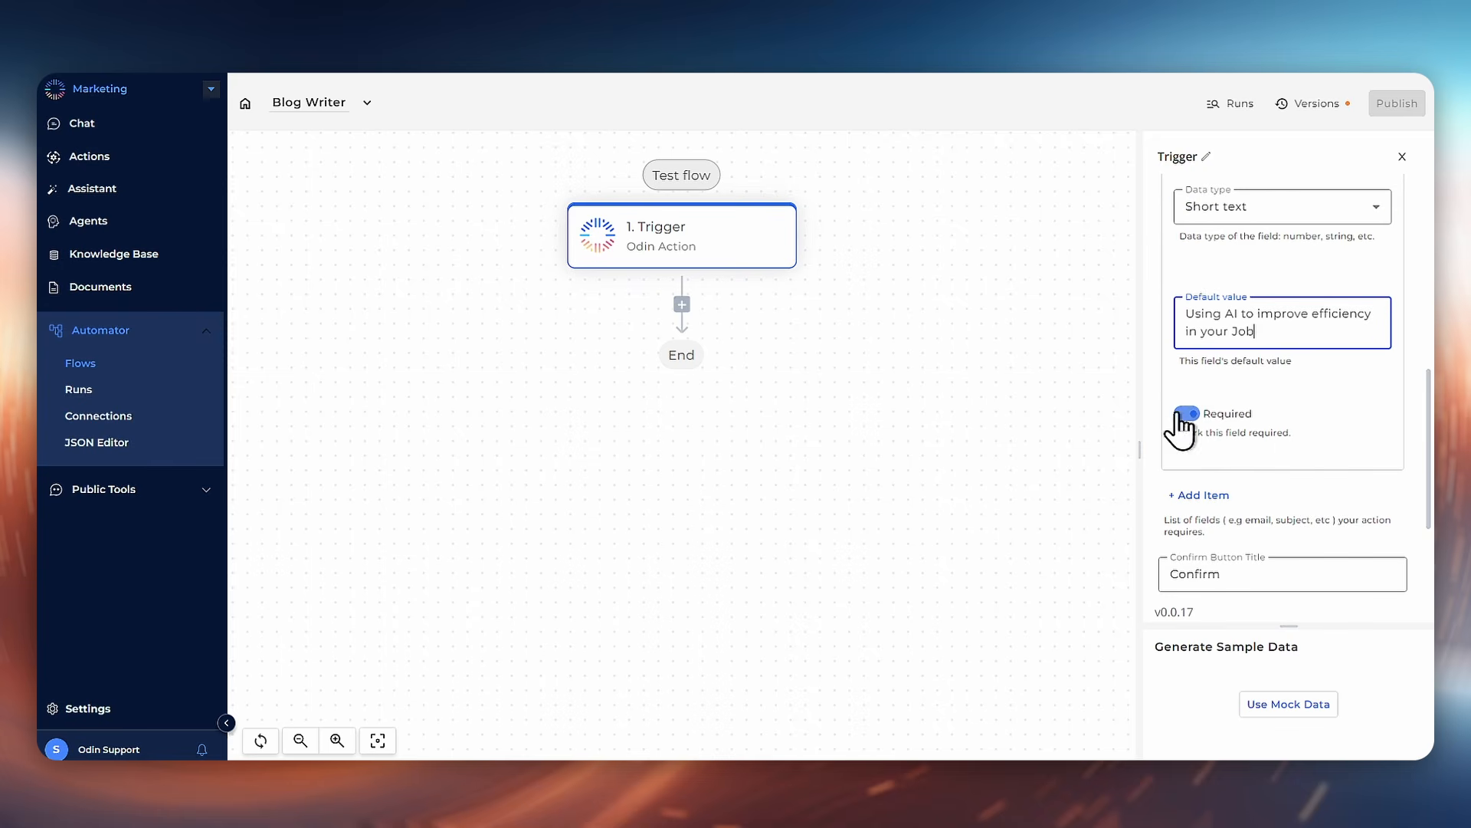
{"action": "scroll", "coordinate": [1279, 436], "scroll_direction": "up", "scroll_amount": 2}
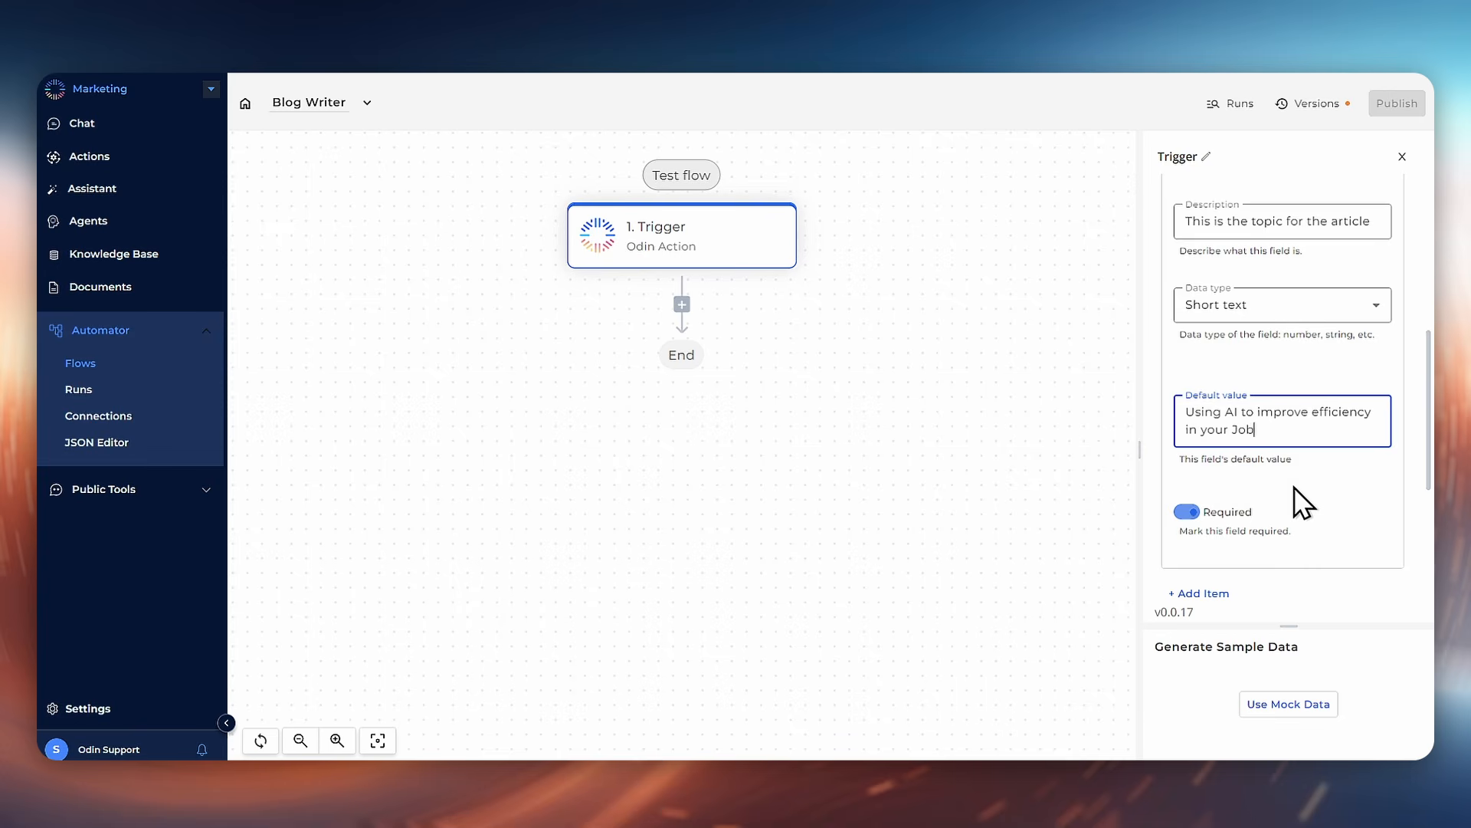
{"action": "scroll", "coordinate": [1293, 486], "scroll_direction": "down", "scroll_amount": 2}
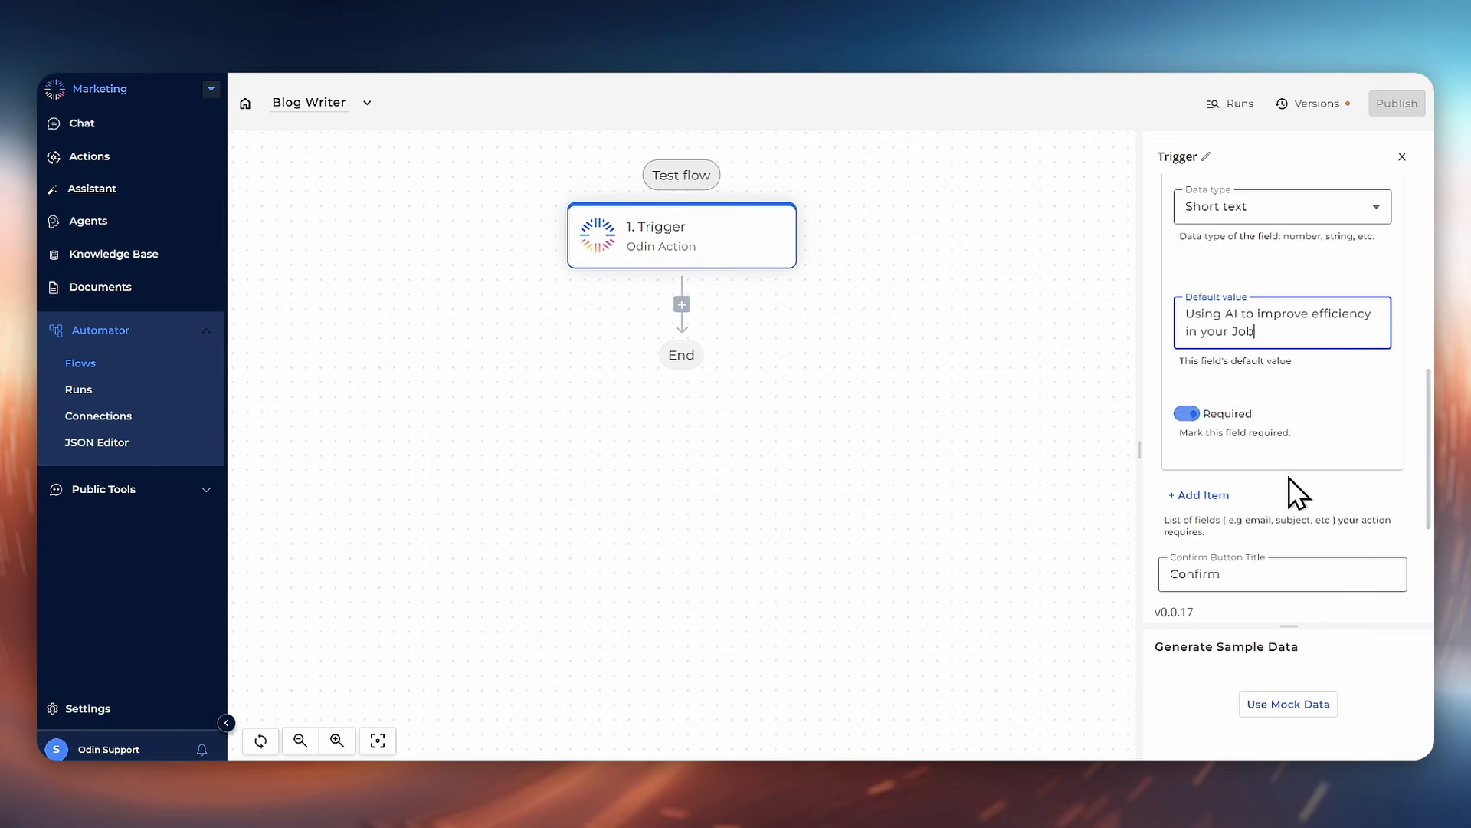
{"action": "scroll", "coordinate": [1289, 476], "scroll_direction": "down", "scroll_amount": 4}
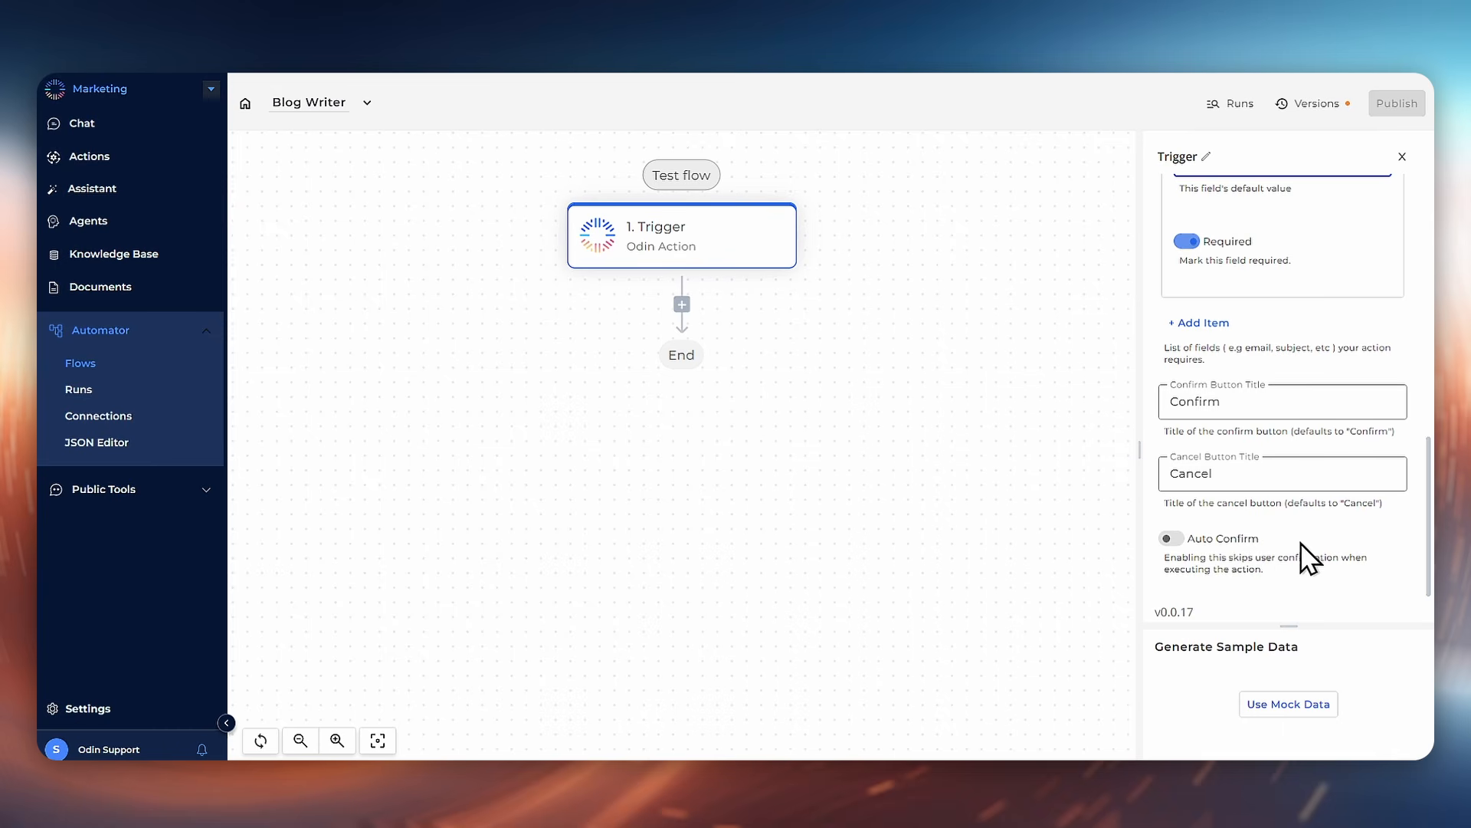
{"action": "left_click", "coordinate": [1311, 709]}
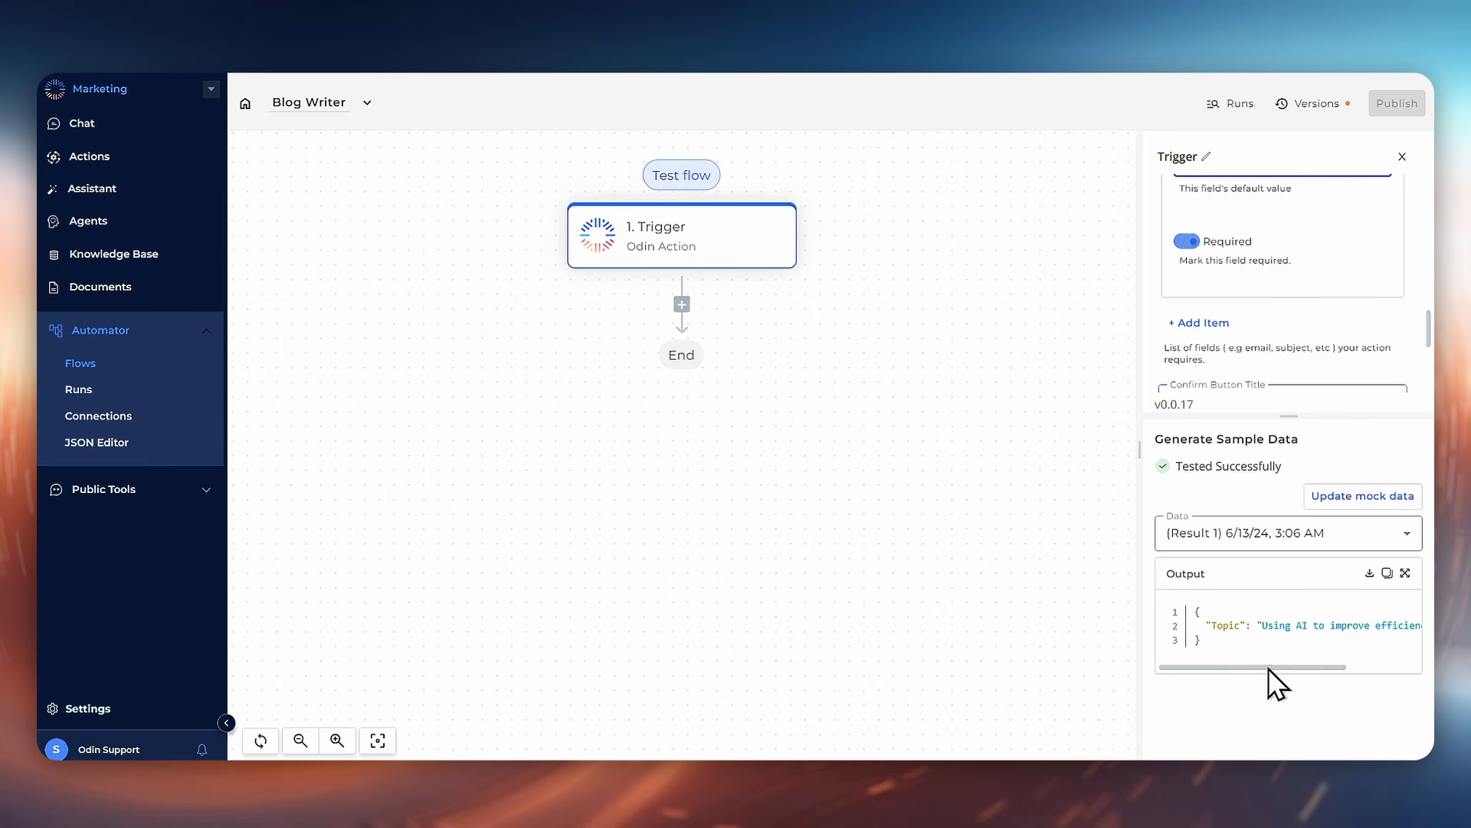
{"action": "mouse_move", "coordinate": [1272, 667]}
{"action": "left_mouse_down"}
{"action": "mouse_move", "coordinate": [1366, 662]}
{"action": "mouse_move", "coordinate": [1243, 664]}
{"action": "left_mouse_up"}
Step: Open the step picker after the trigger and browse the All and Core step lists
{"action": "left_click", "coordinate": [682, 305]}
{"action": "scroll", "coordinate": [1257, 529], "scroll_direction": "down", "scroll_amount": 5}
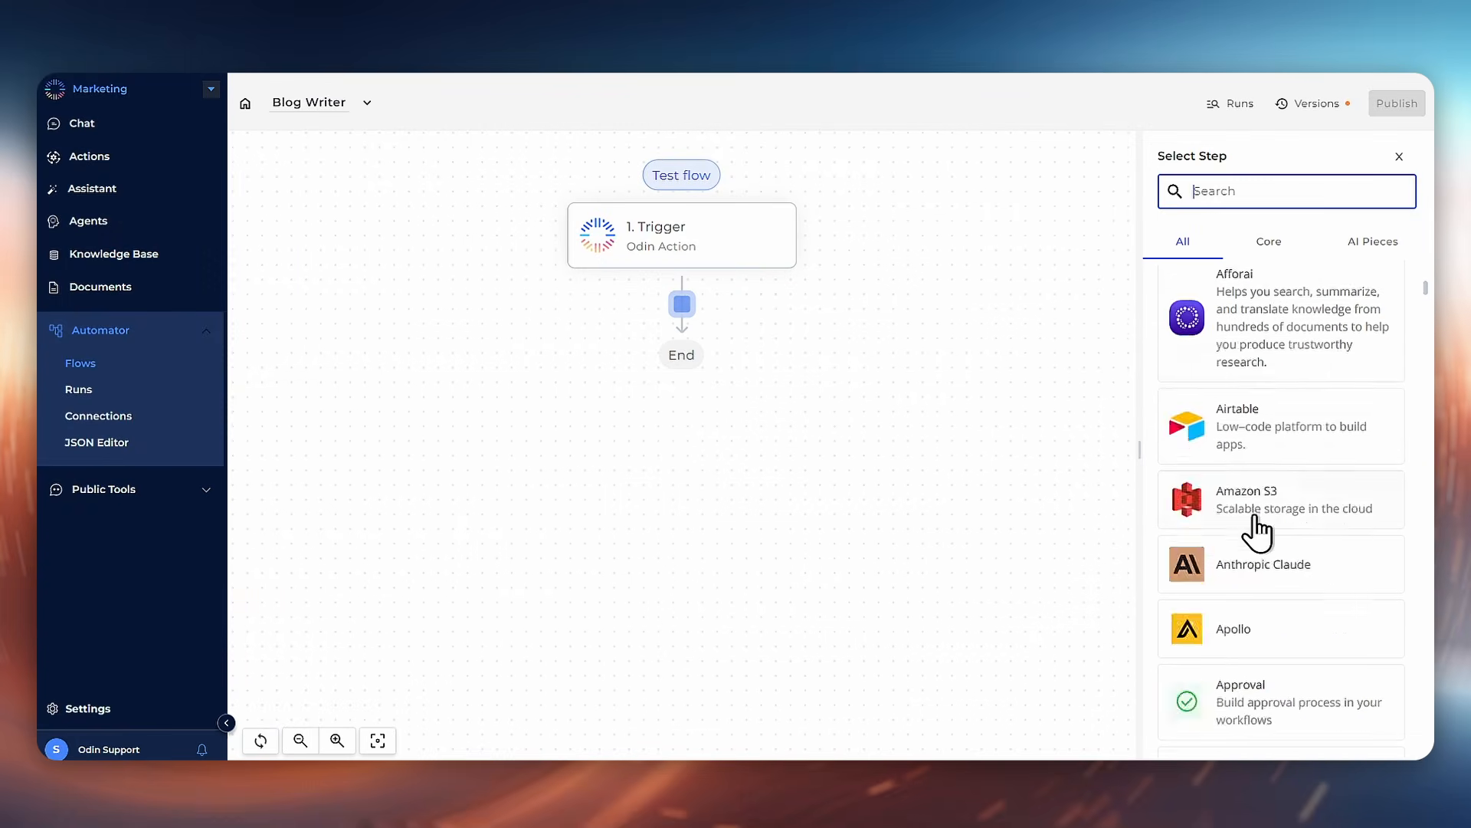
{"action": "scroll", "coordinate": [1257, 529], "scroll_direction": "down", "scroll_amount": 5}
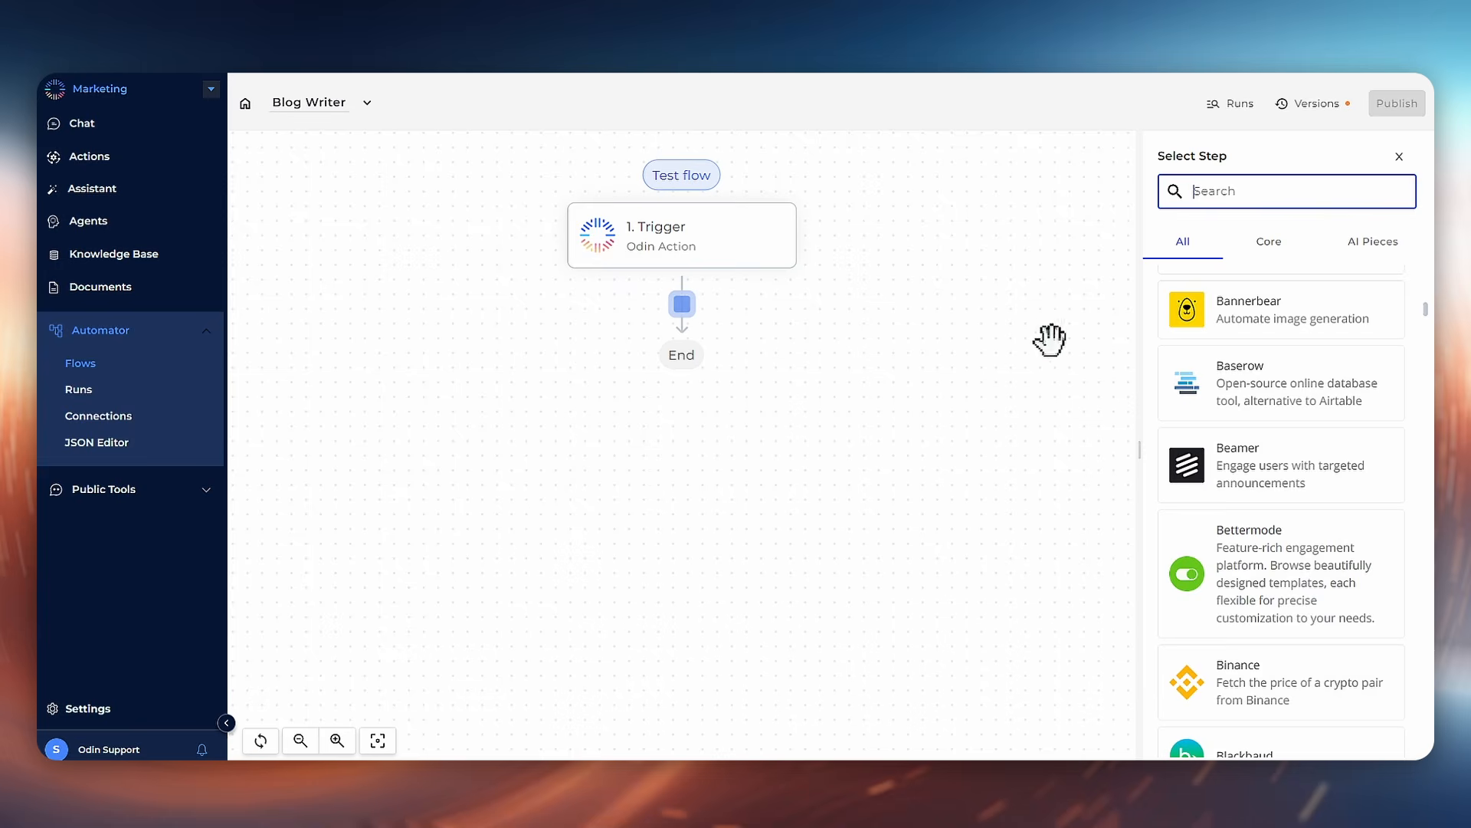
{"action": "scroll", "coordinate": [1172, 430], "scroll_direction": "down", "scroll_amount": 10}
{"action": "scroll", "coordinate": [1265, 422], "scroll_direction": "up", "scroll_amount": 3}
{"action": "scroll", "coordinate": [1265, 417], "scroll_direction": "up", "scroll_amount": 15}
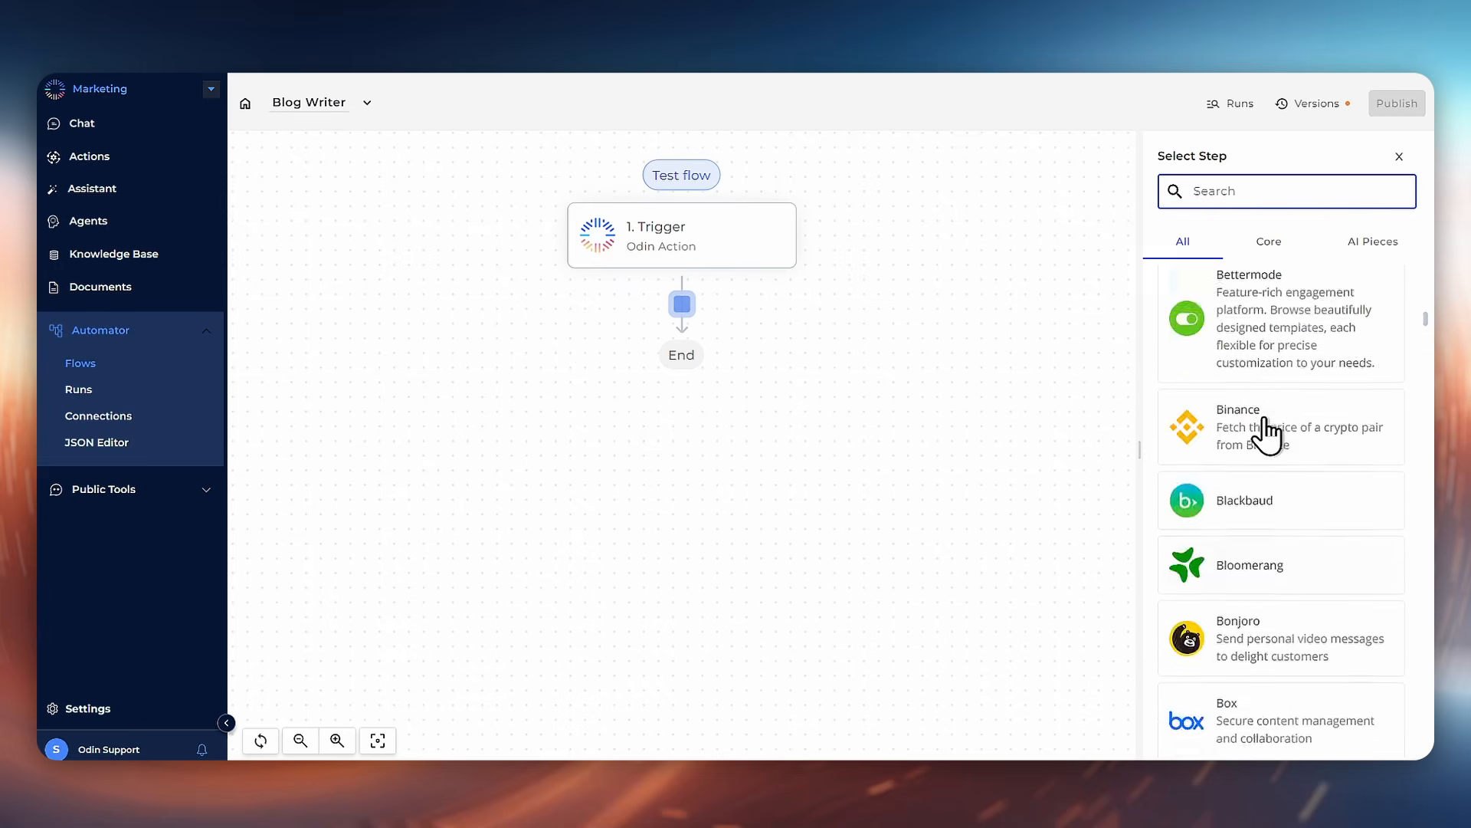
{"action": "left_click", "coordinate": [1272, 246]}
{"action": "scroll", "coordinate": [1265, 527], "scroll_direction": "down", "scroll_amount": 5}
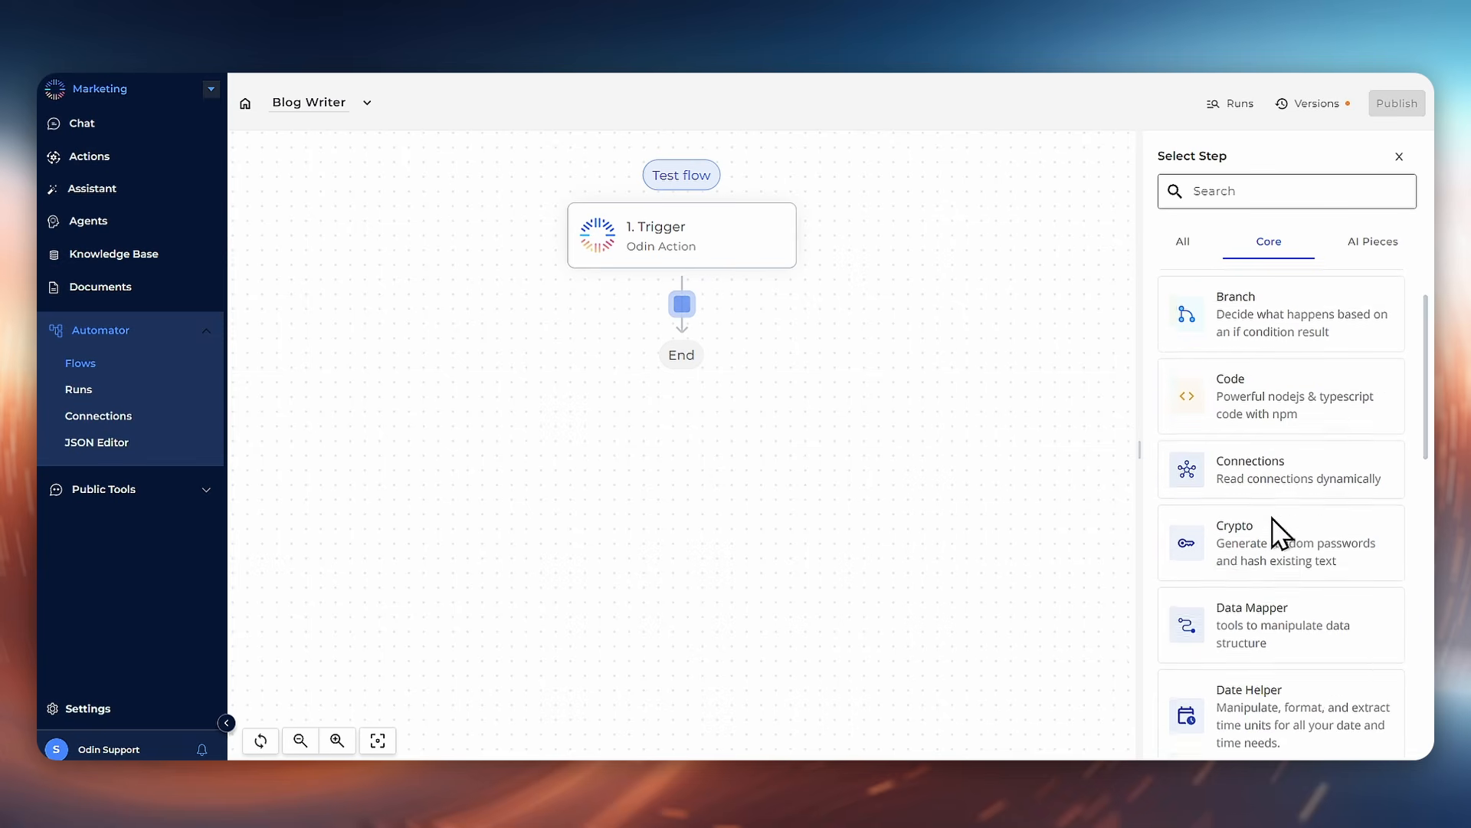
{"action": "scroll", "coordinate": [1282, 550], "scroll_direction": "down", "scroll_amount": 1}
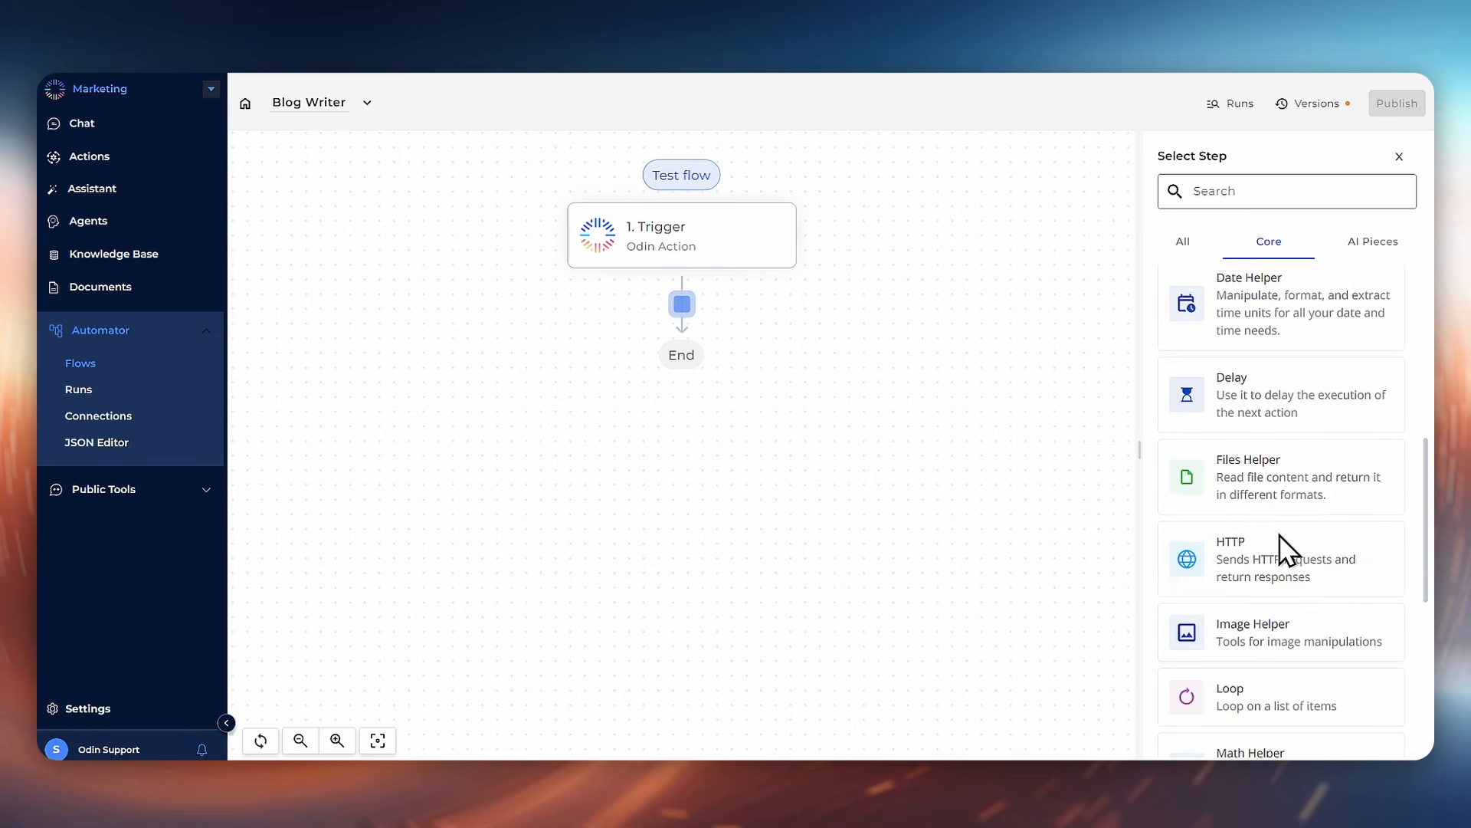
{"action": "scroll", "coordinate": [1280, 549], "scroll_direction": "down", "scroll_amount": 2}
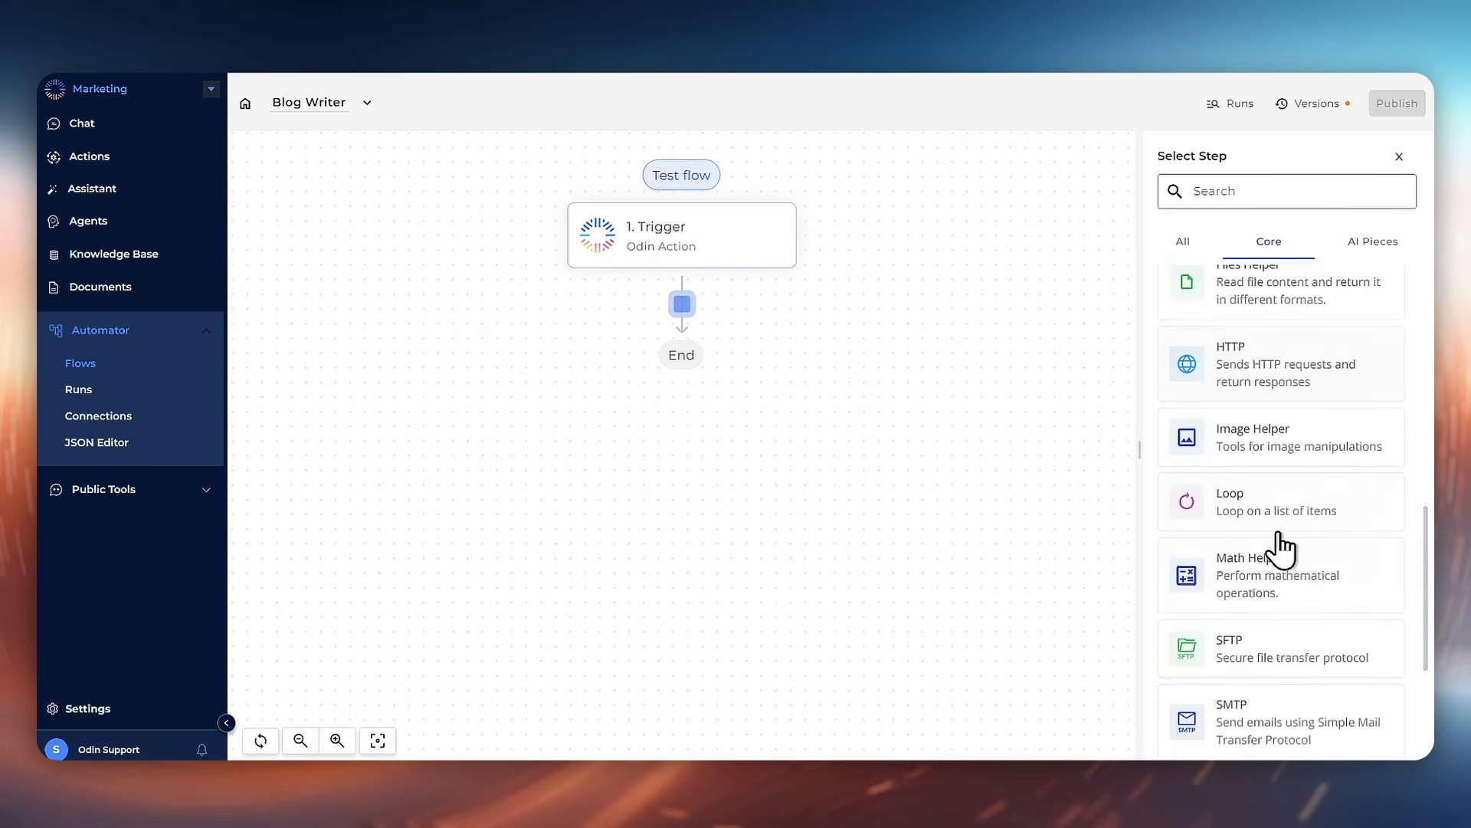
{"action": "scroll", "coordinate": [1279, 549], "scroll_direction": "up", "scroll_amount": 7}
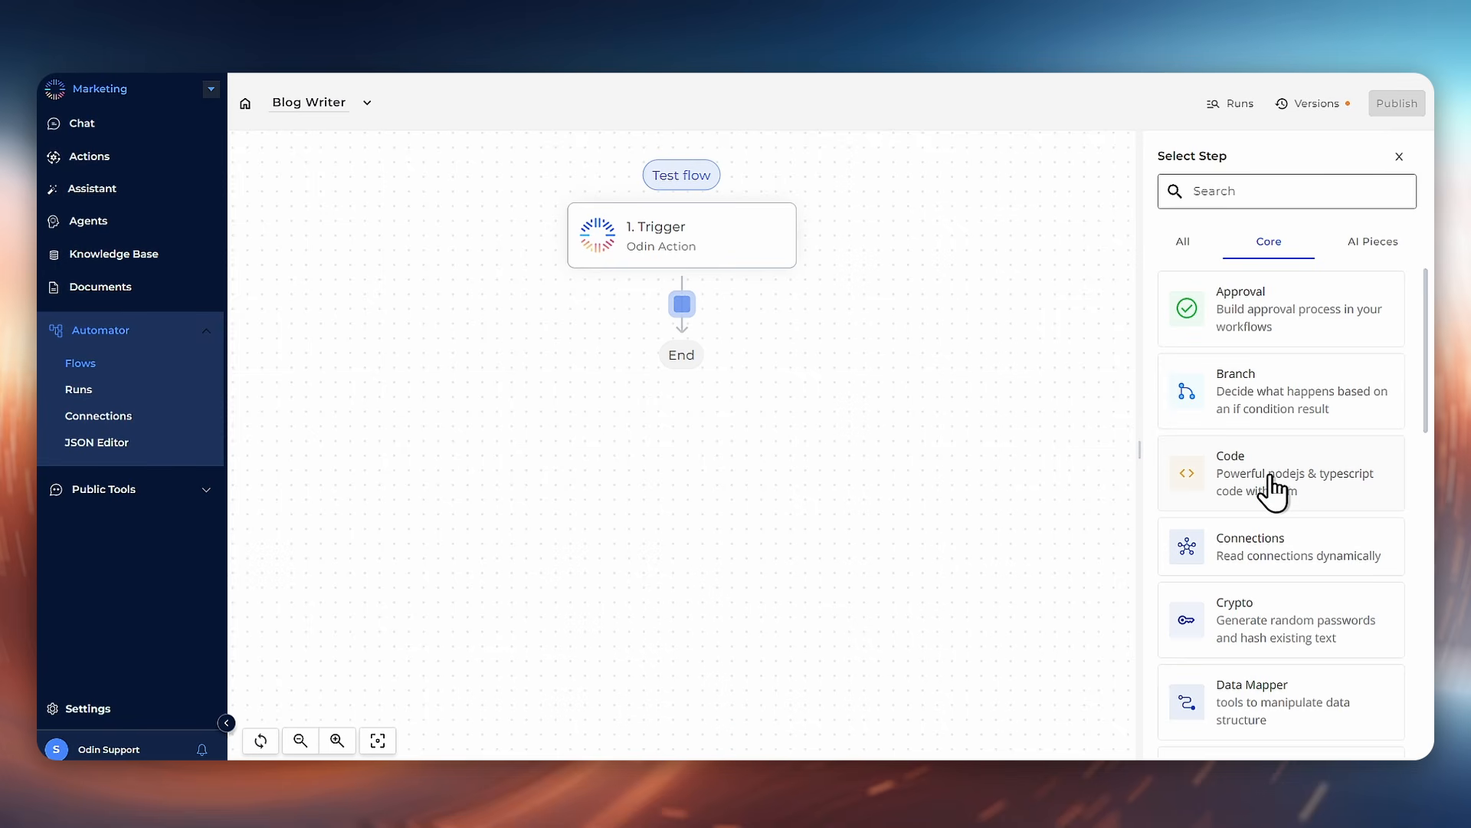
Step: Add an Odin AI Agents step using the Instruct Odin AI action with the Blog Outliner agent
{"action": "left_click", "coordinate": [1359, 245]}
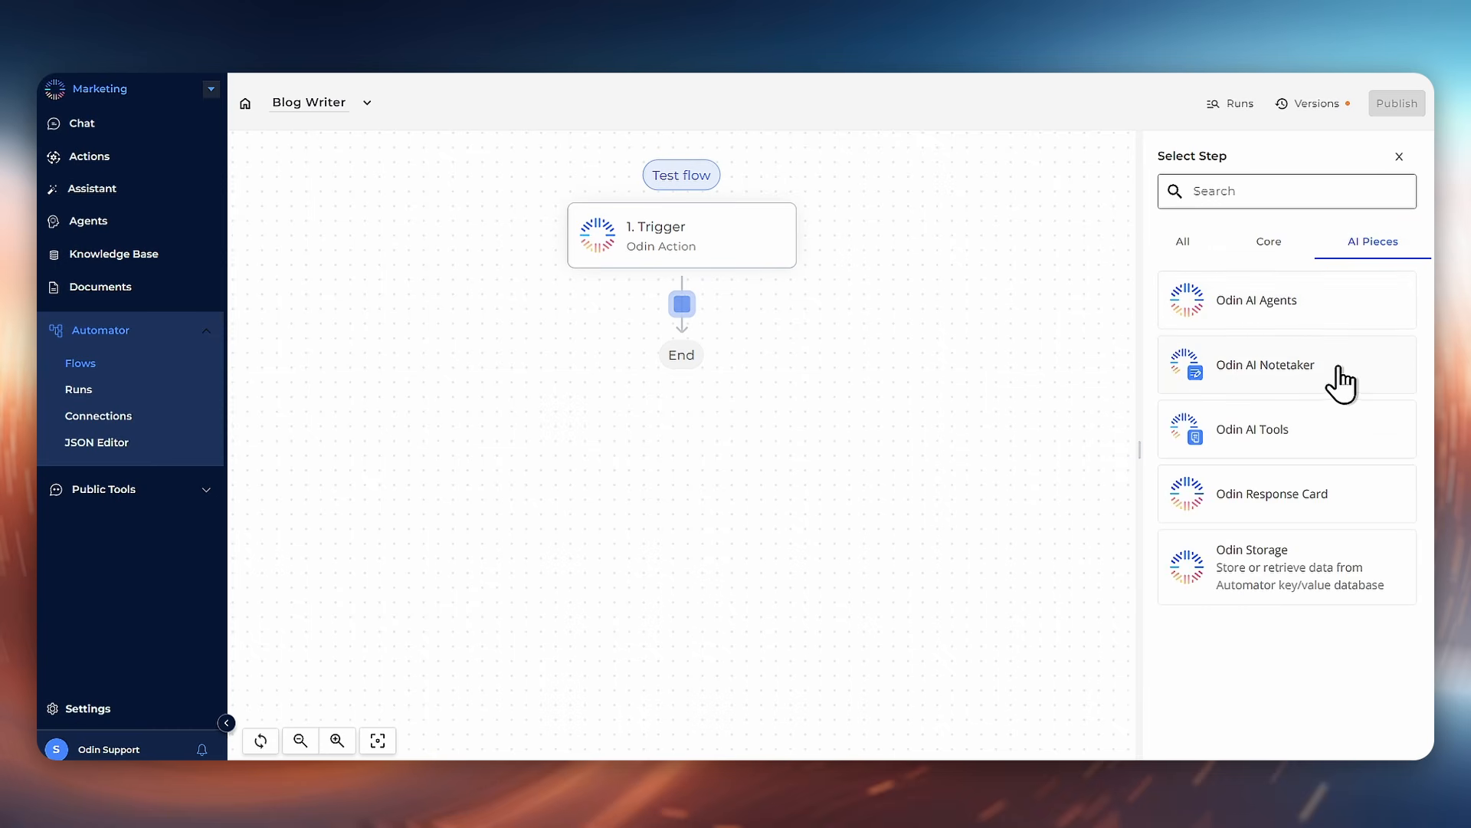
{"action": "left_click", "coordinate": [1332, 327]}
{"action": "left_click", "coordinate": [1338, 305]}
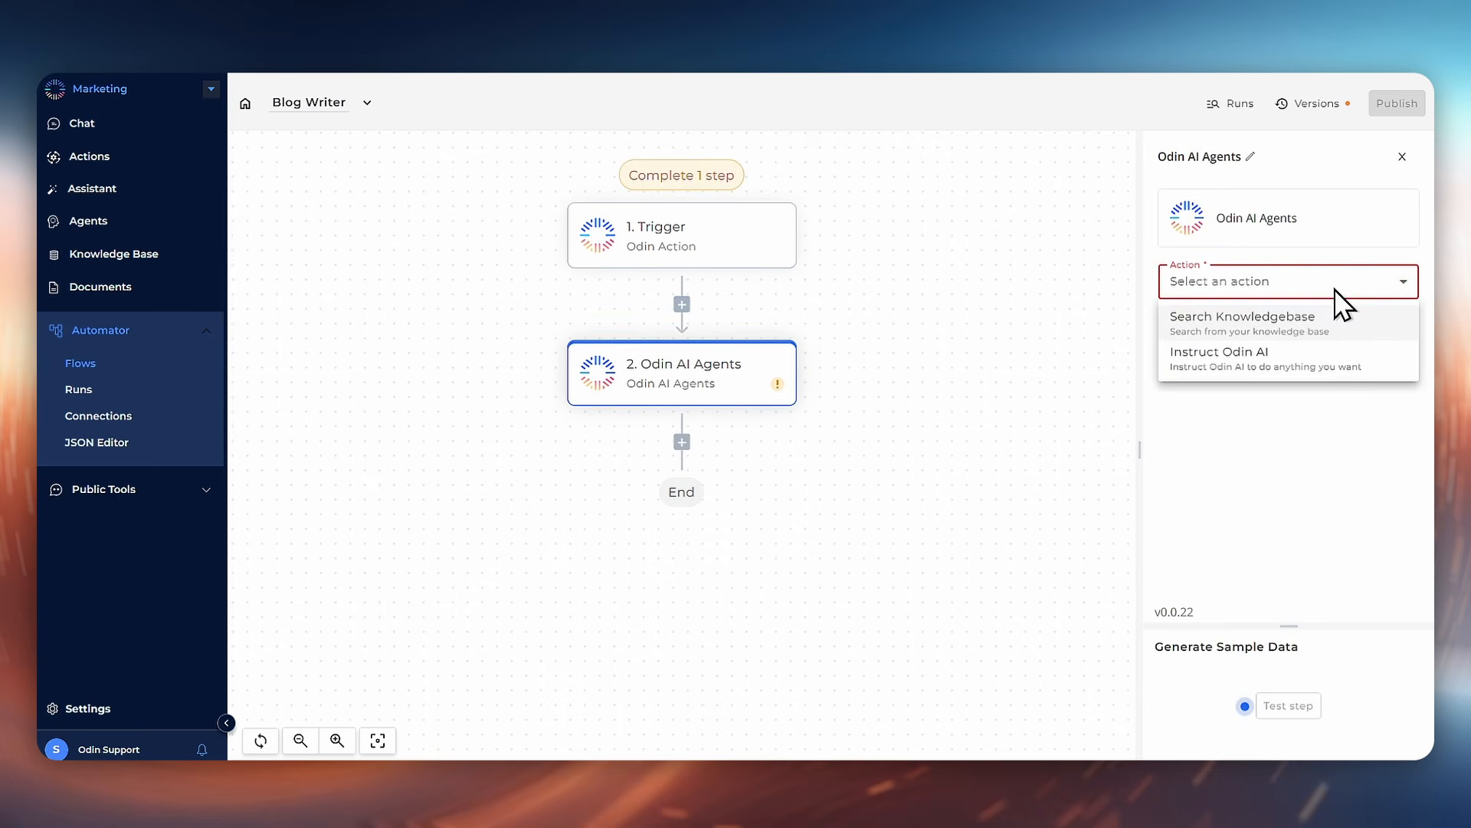
{"action": "left_click", "coordinate": [1291, 368]}
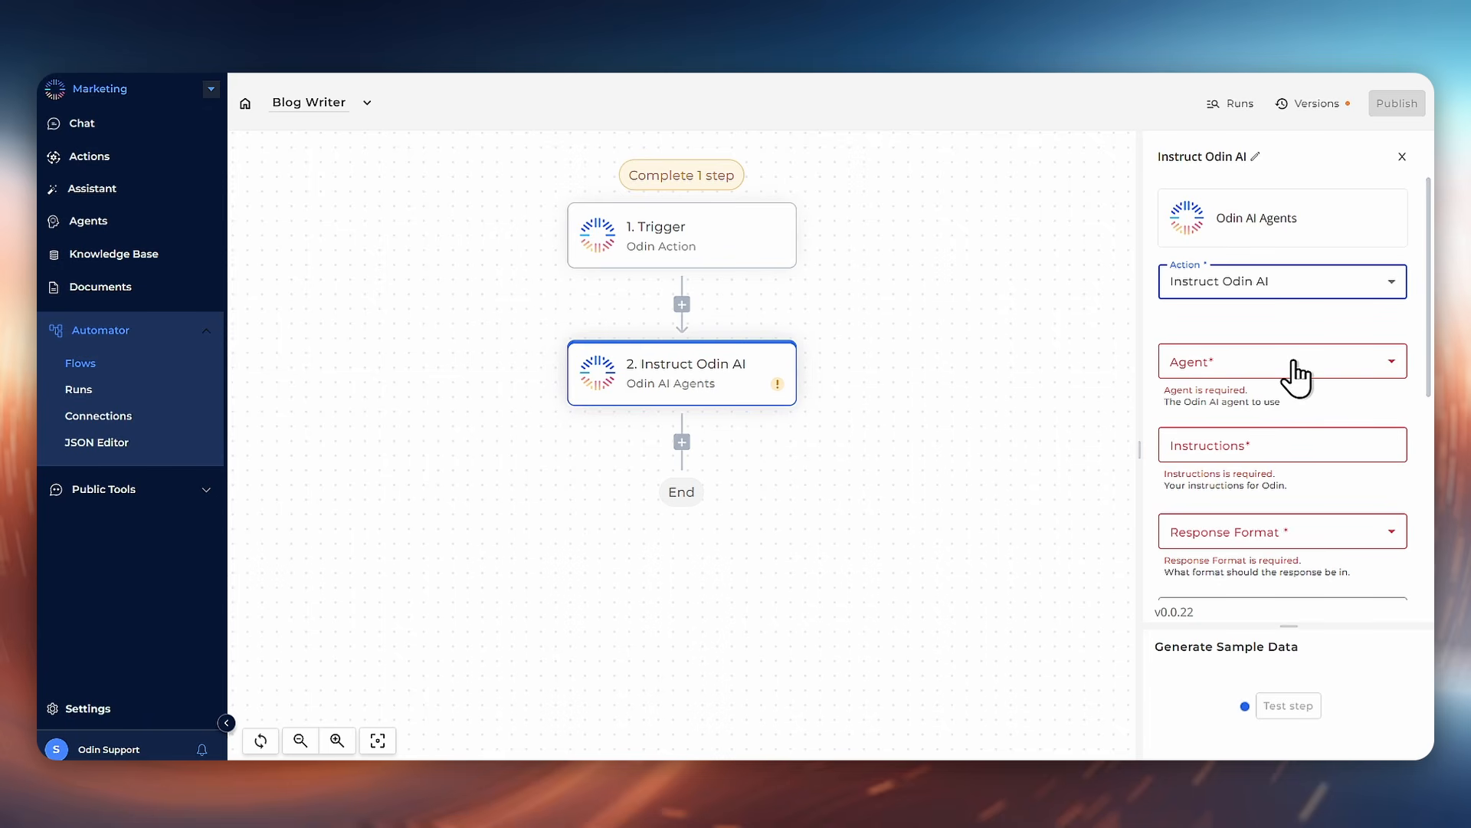
{"action": "left_click", "coordinate": [1297, 368]}
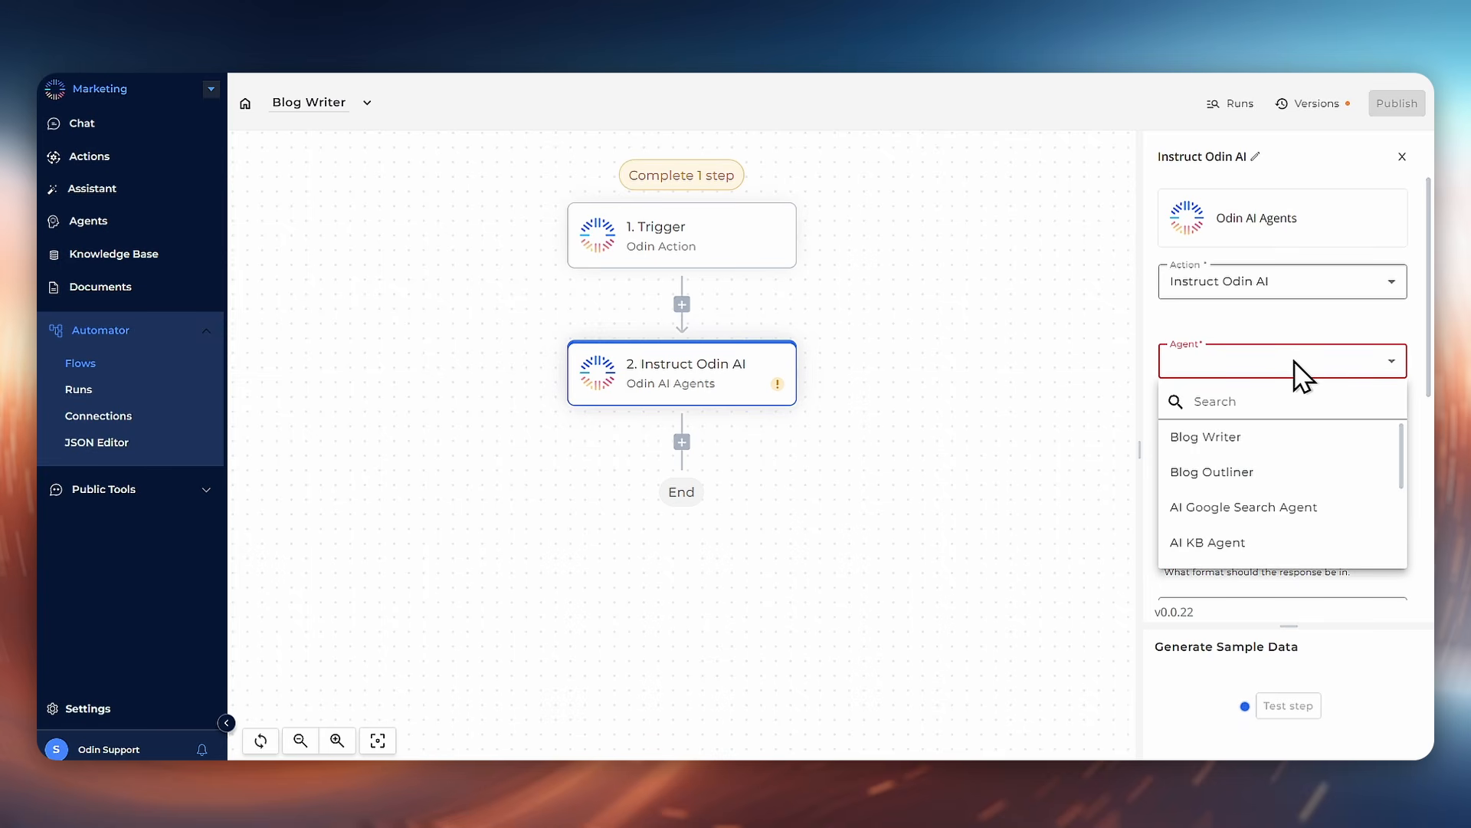
{"action": "left_click", "coordinate": [1257, 471]}
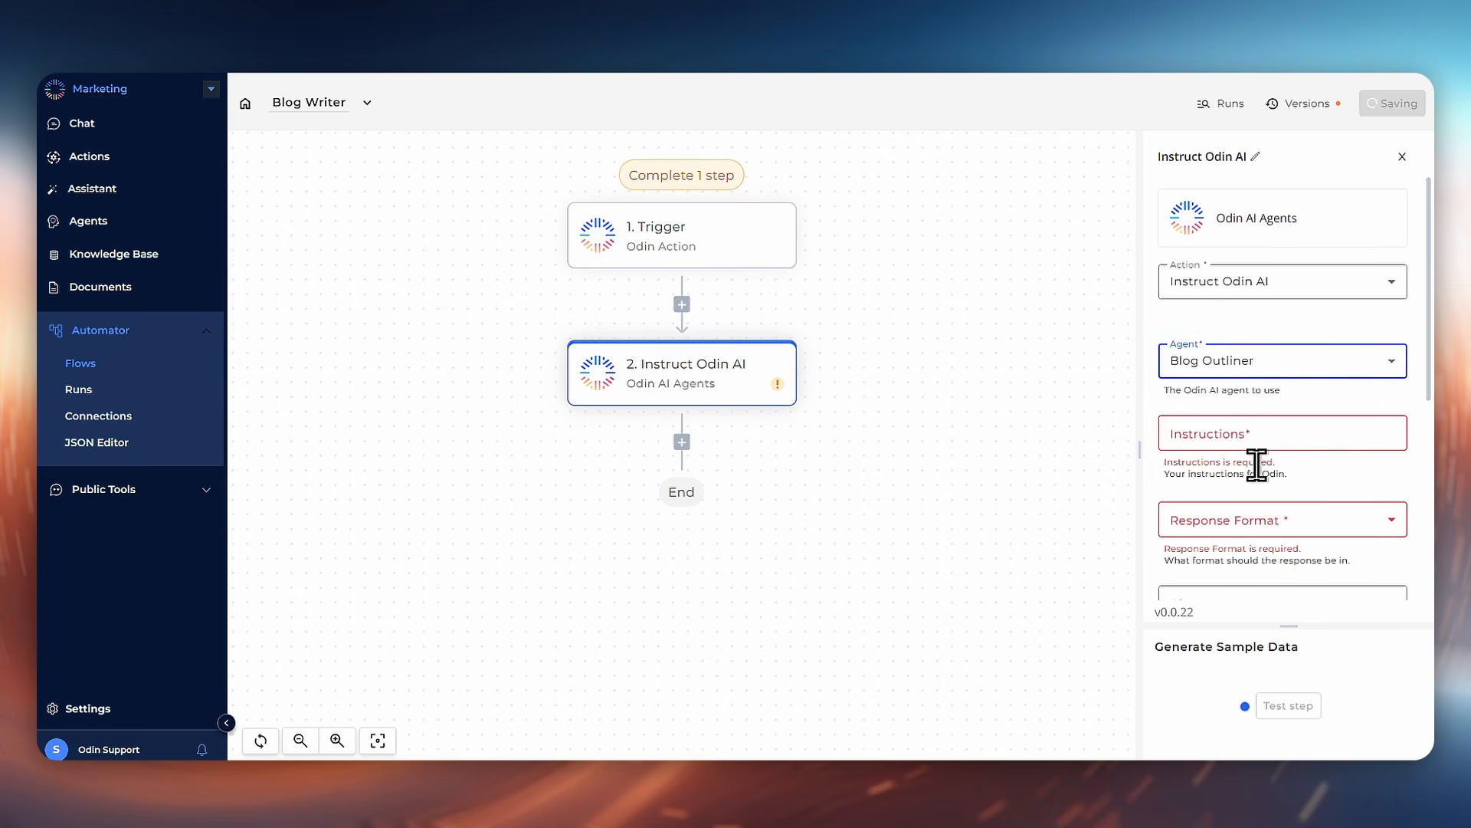
Step: Write the instructions "The article topic is:" followed by the trigger's Topic data
{"action": "left_click", "coordinate": [1278, 398]}
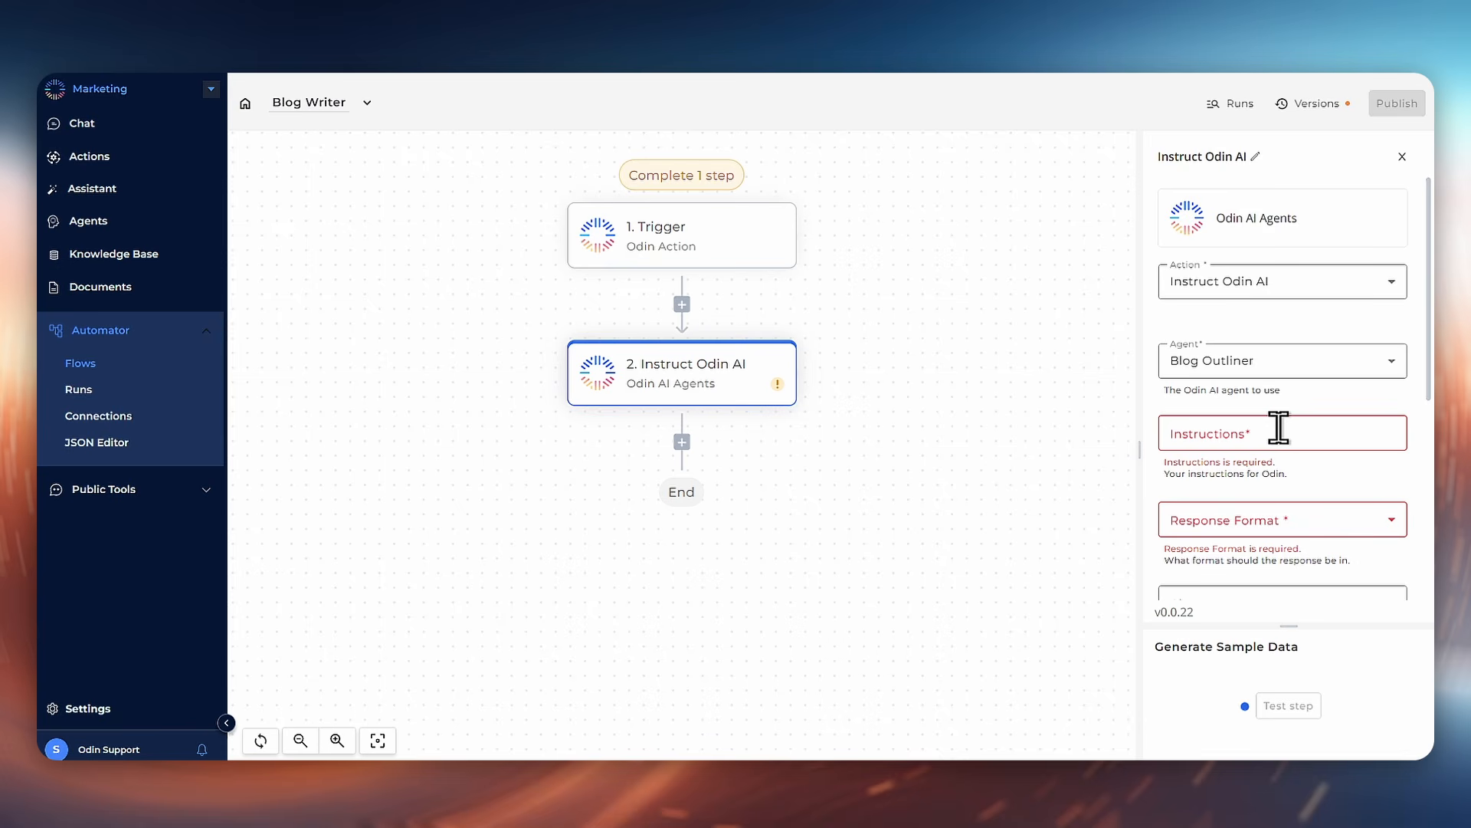
{"action": "left_click", "coordinate": [1279, 427]}
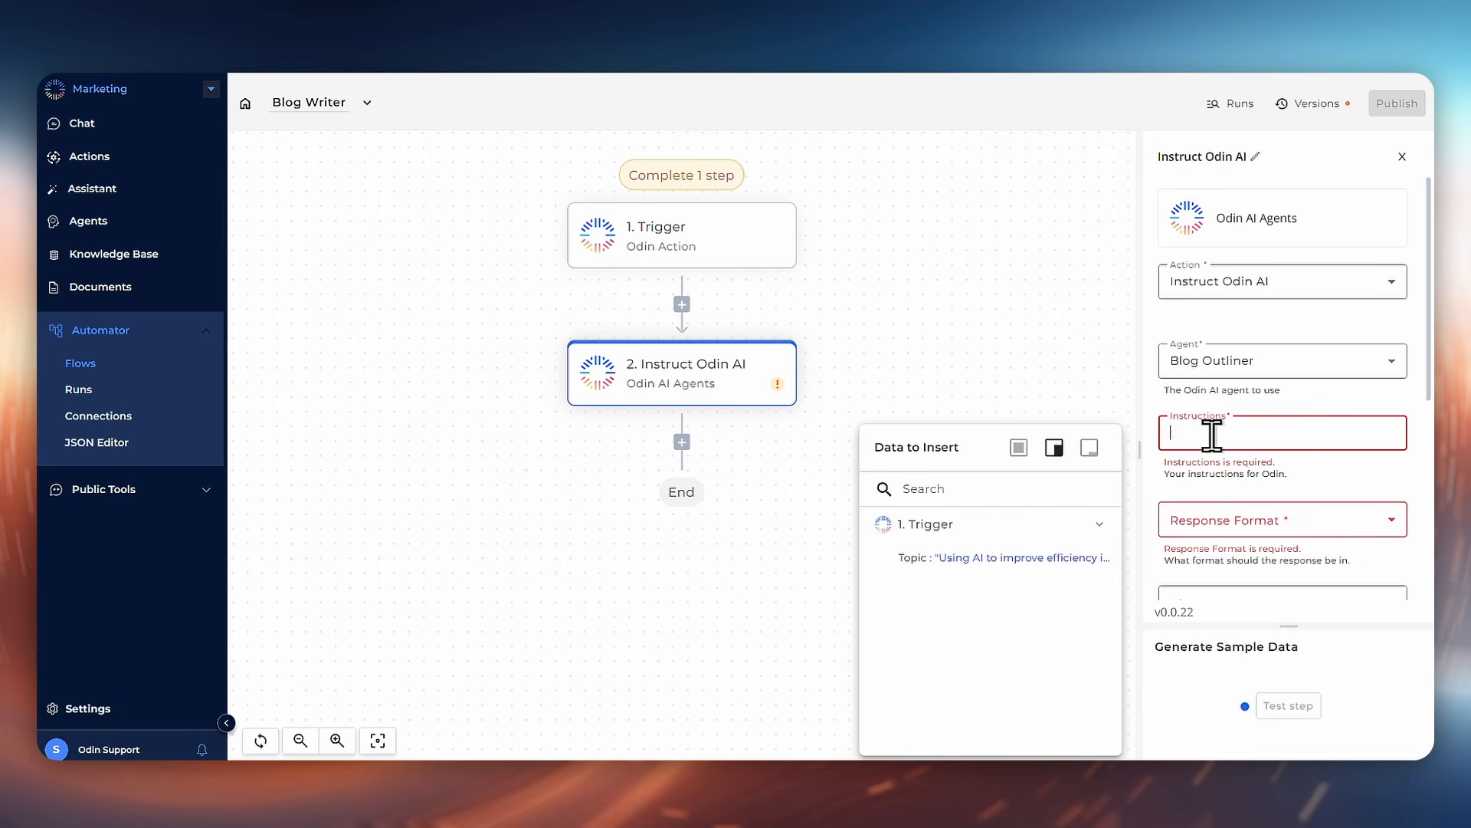
{"action": "type", "text": "The"}
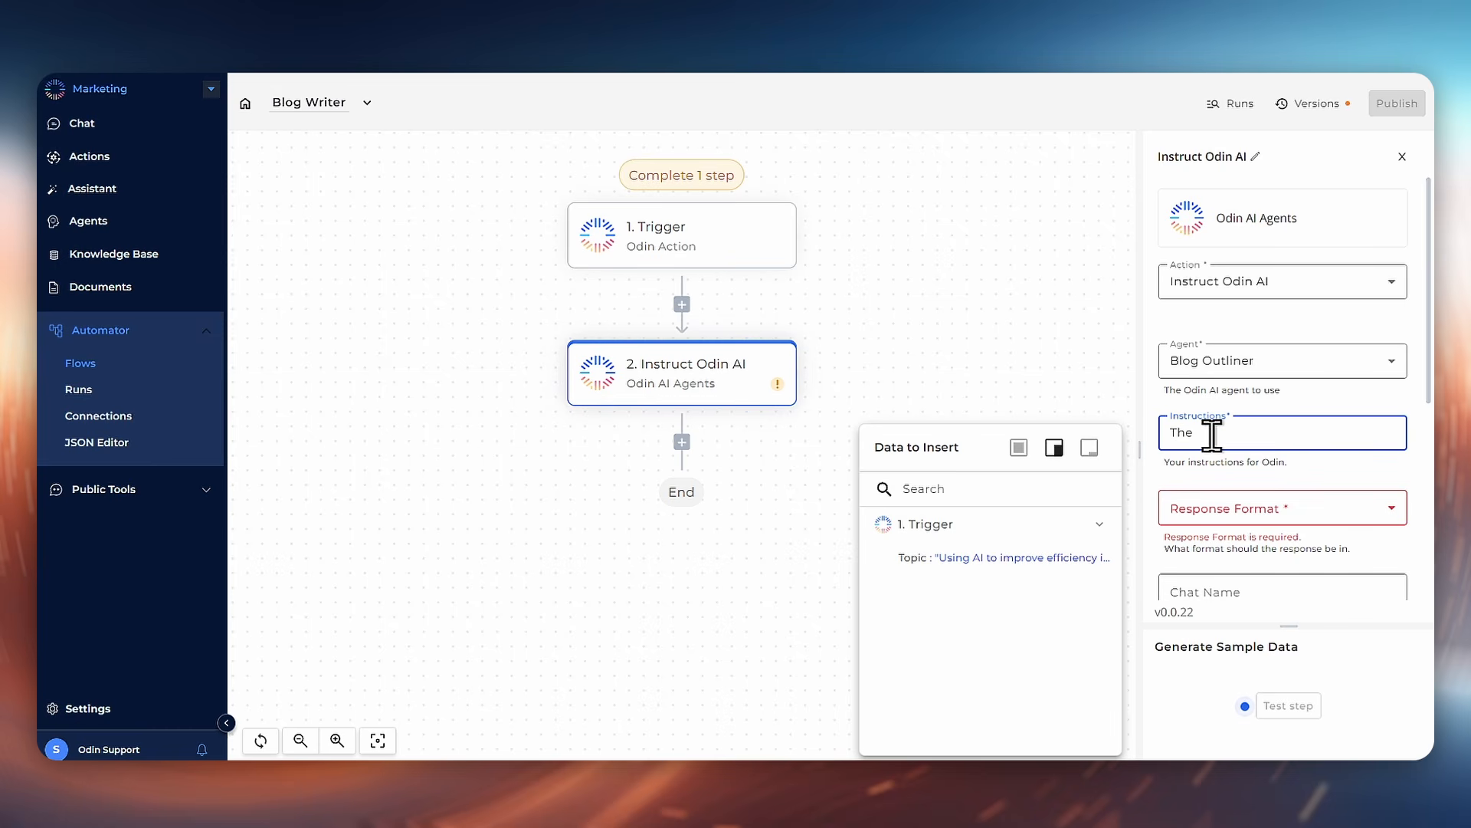
{"action": "type", "text": " article topi"}
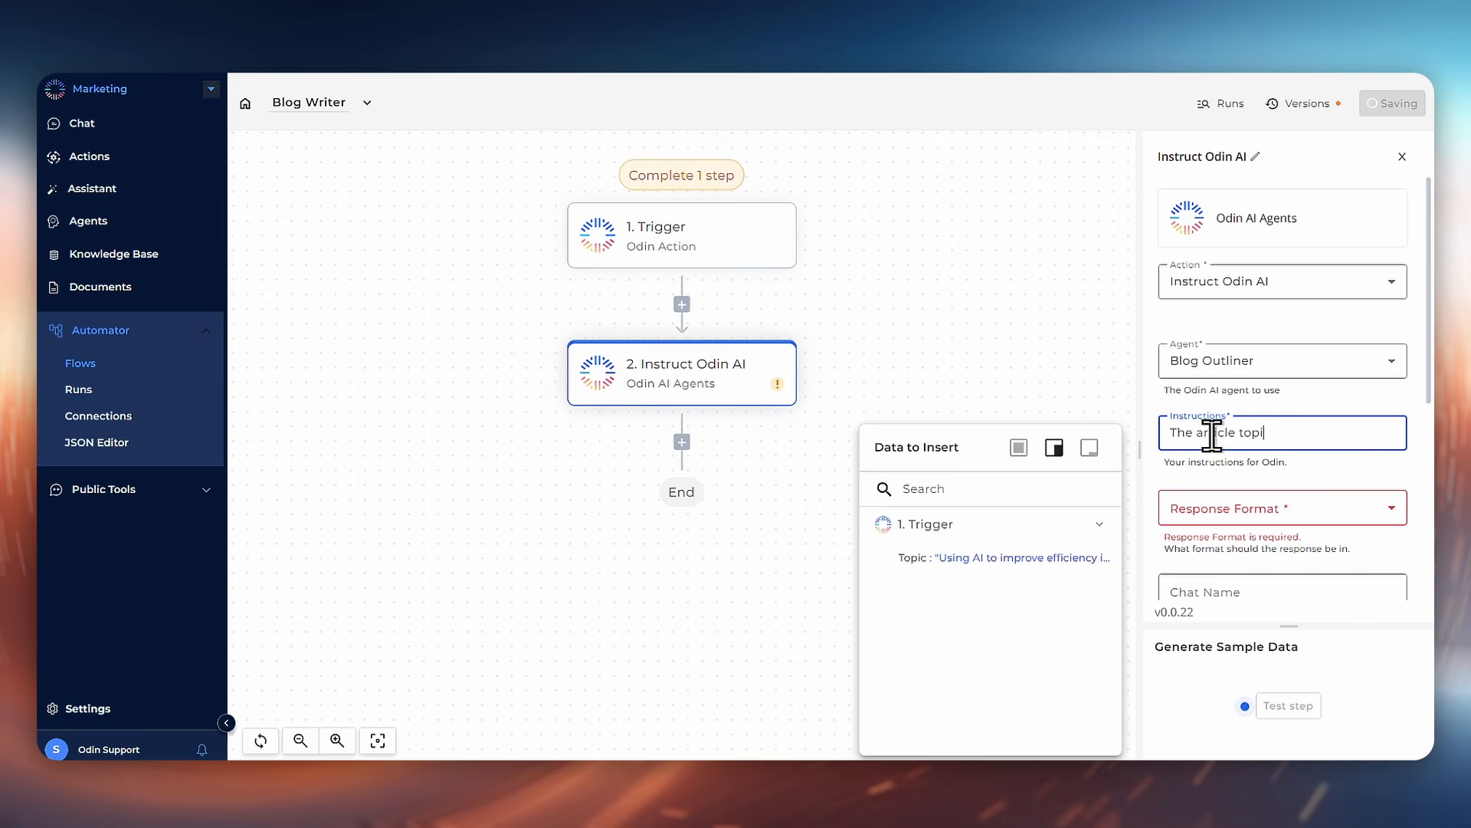
{"action": "type", "text": "c is:"}
{"action": "mouse_move", "coordinate": [1083, 563]}
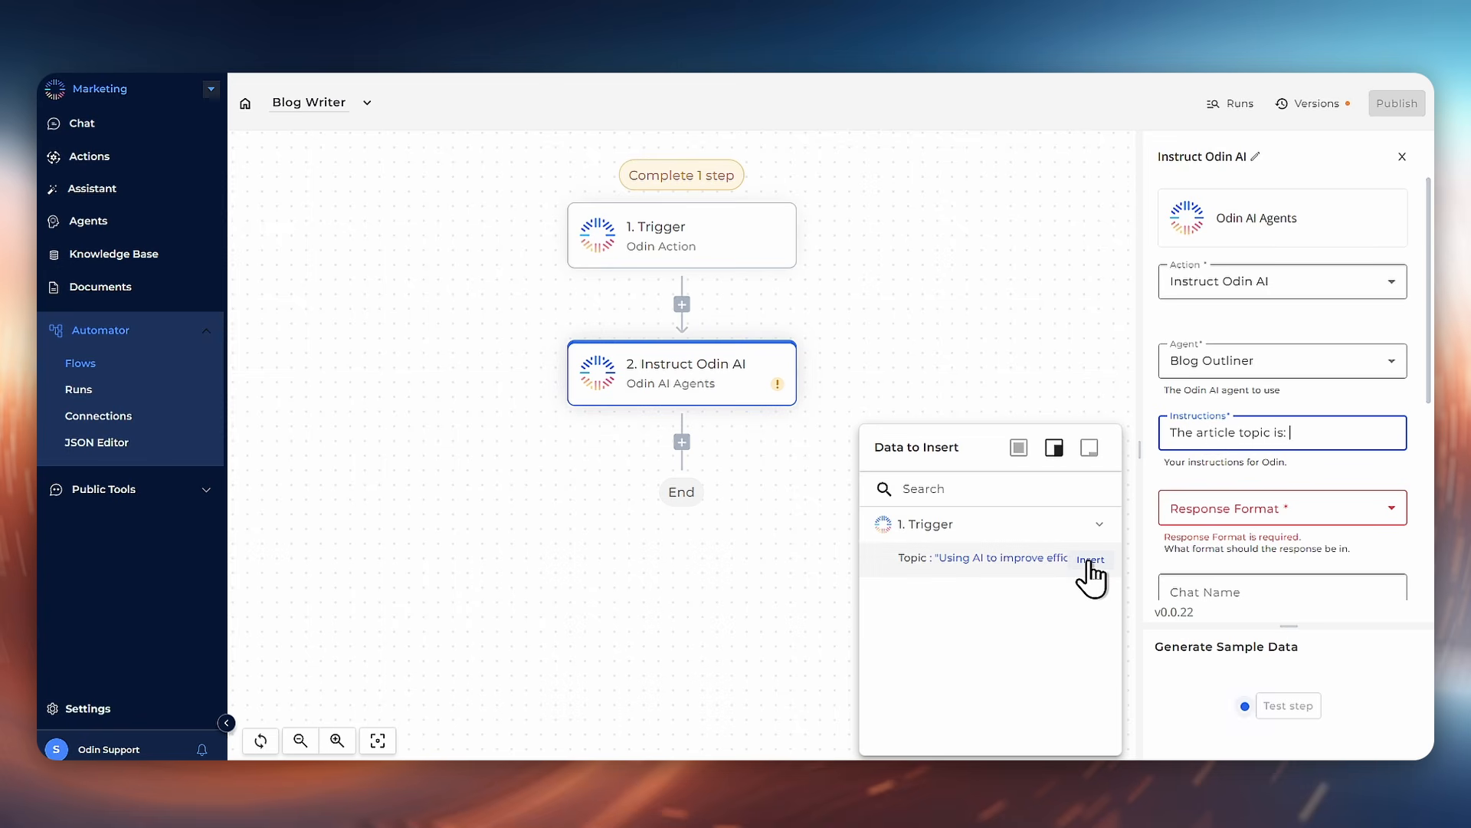
{"action": "left_click", "coordinate": [1089, 564]}
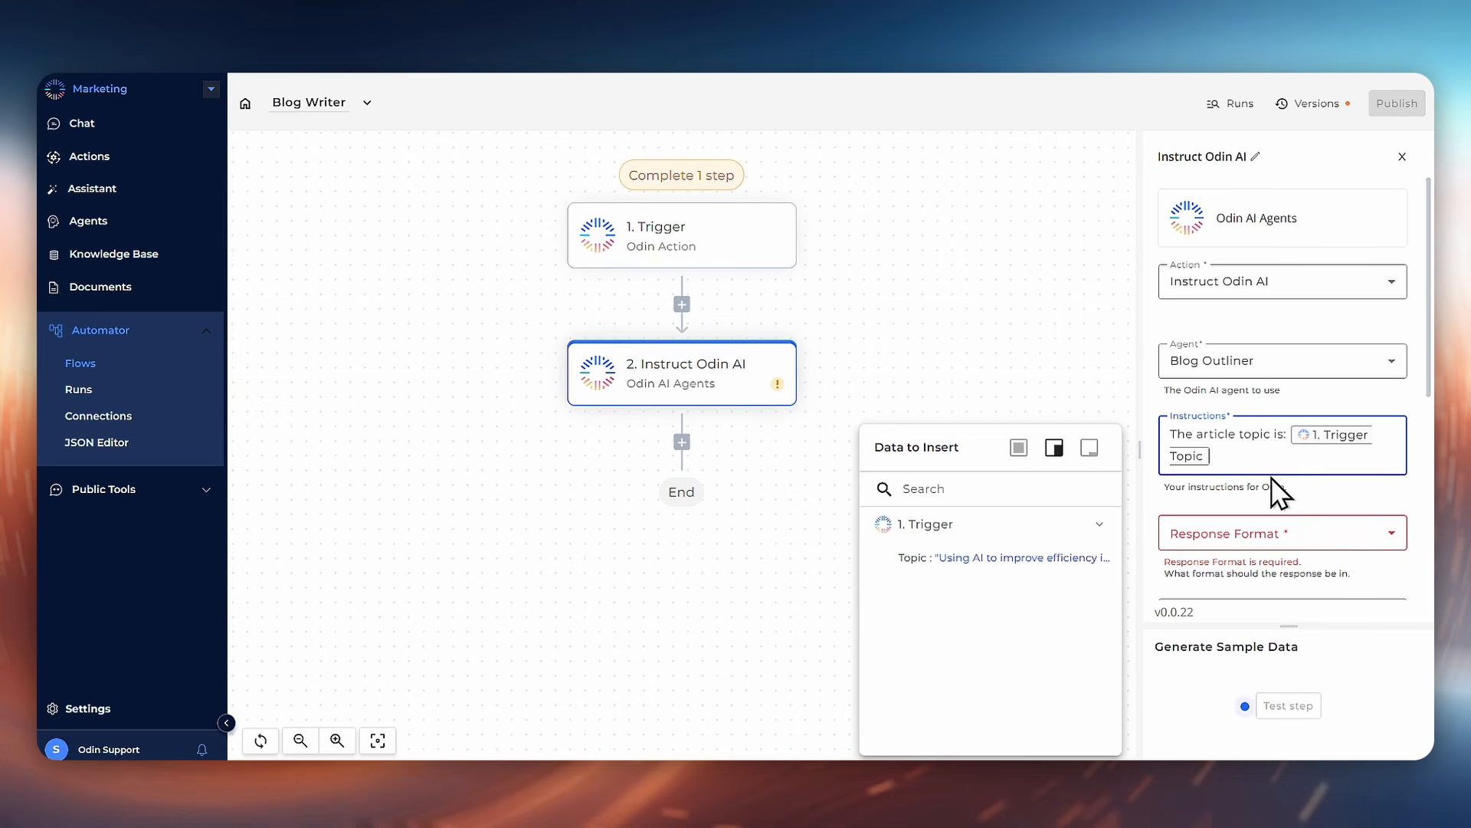
Step: Set the response format to Normal and turn on Ignore chat history
{"action": "left_click", "coordinate": [1278, 542]}
{"action": "left_click", "coordinate": [1278, 543]}
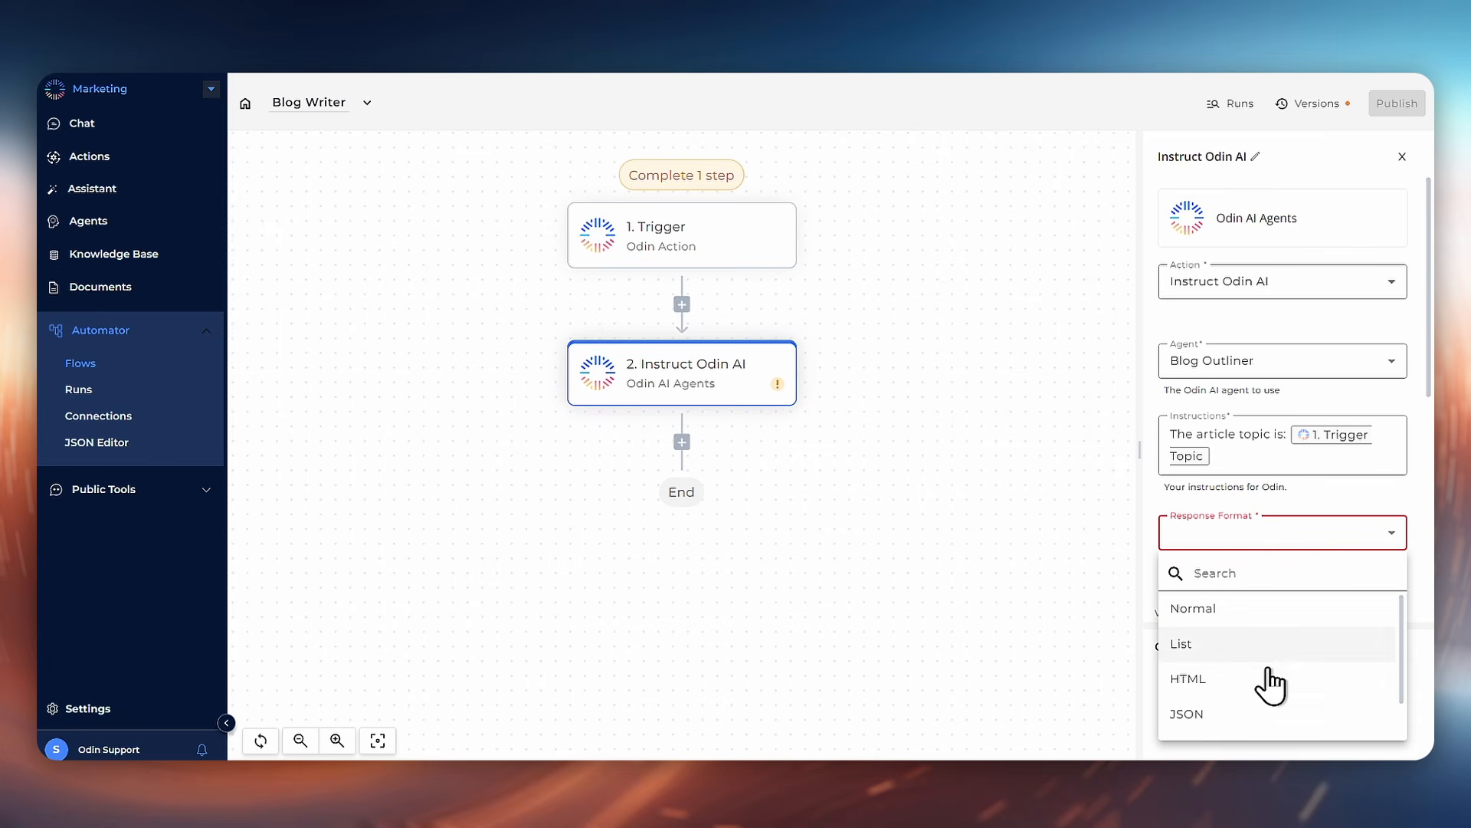
{"action": "scroll", "coordinate": [1296, 701], "scroll_direction": "down", "scroll_amount": 1}
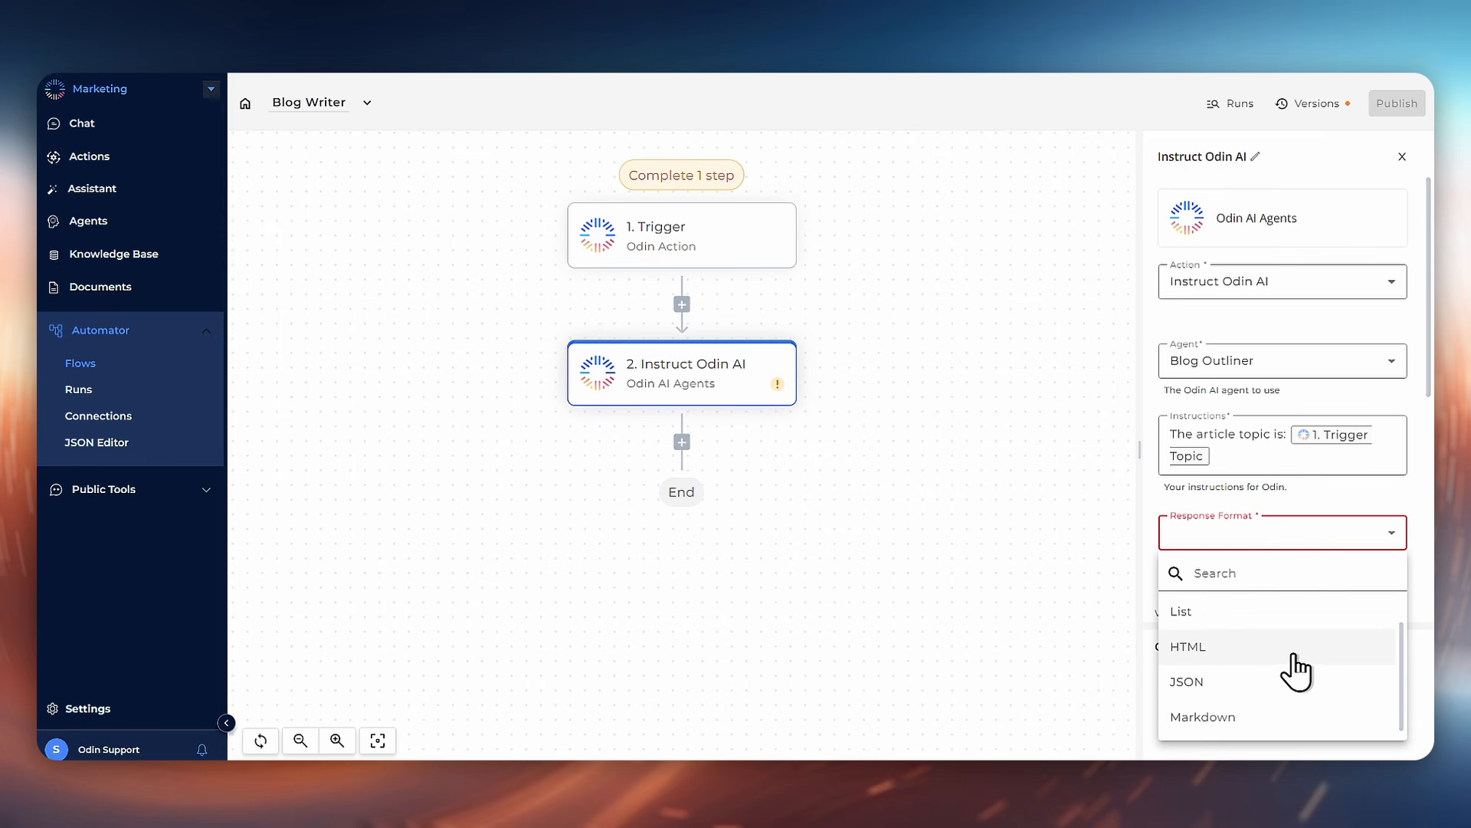
{"action": "scroll", "coordinate": [1295, 670], "scroll_direction": "up", "scroll_amount": 1}
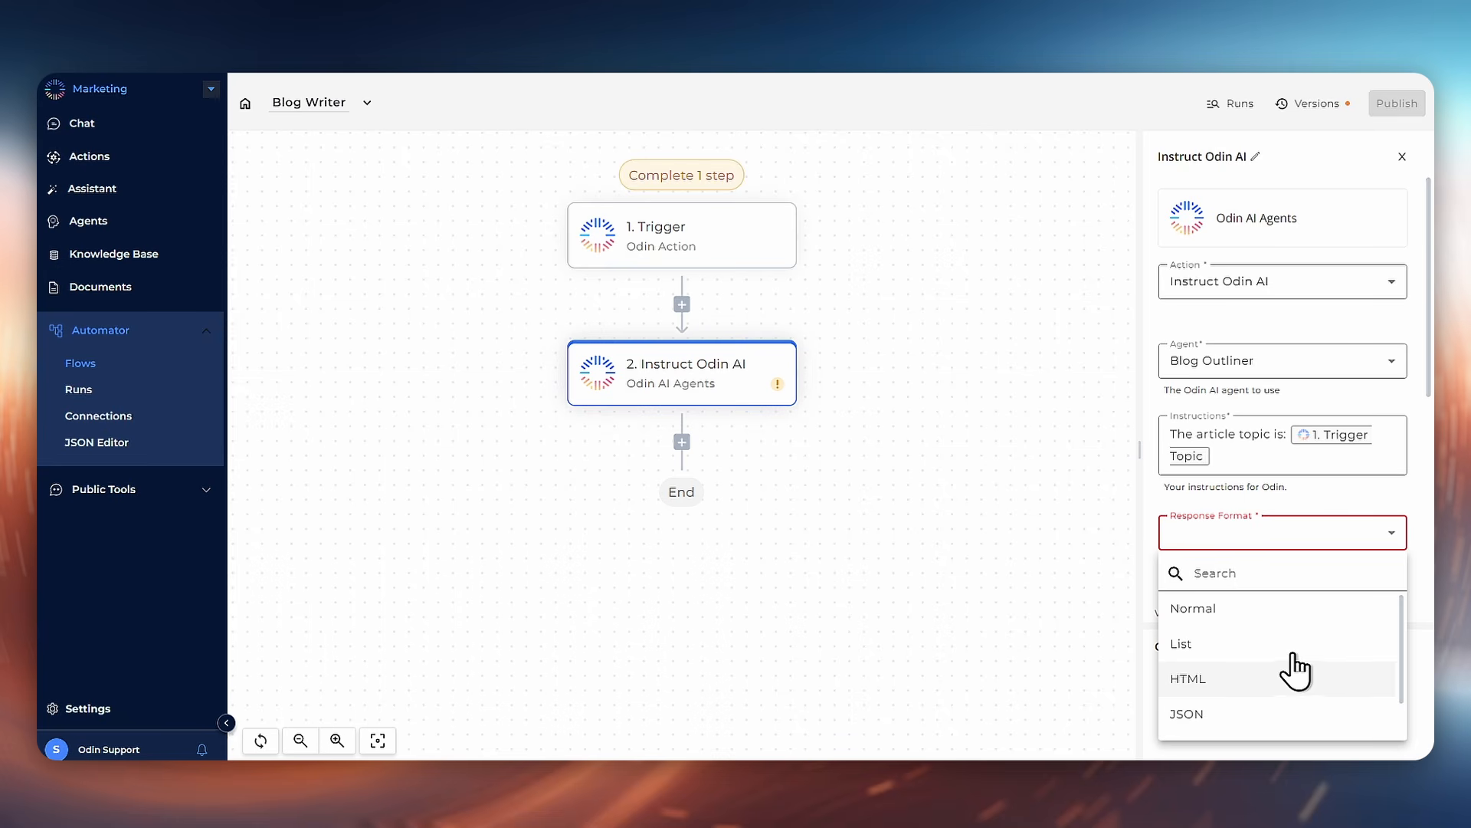
{"action": "left_click", "coordinate": [1270, 614]}
{"action": "scroll", "coordinate": [1290, 572], "scroll_direction": "down", "scroll_amount": 3}
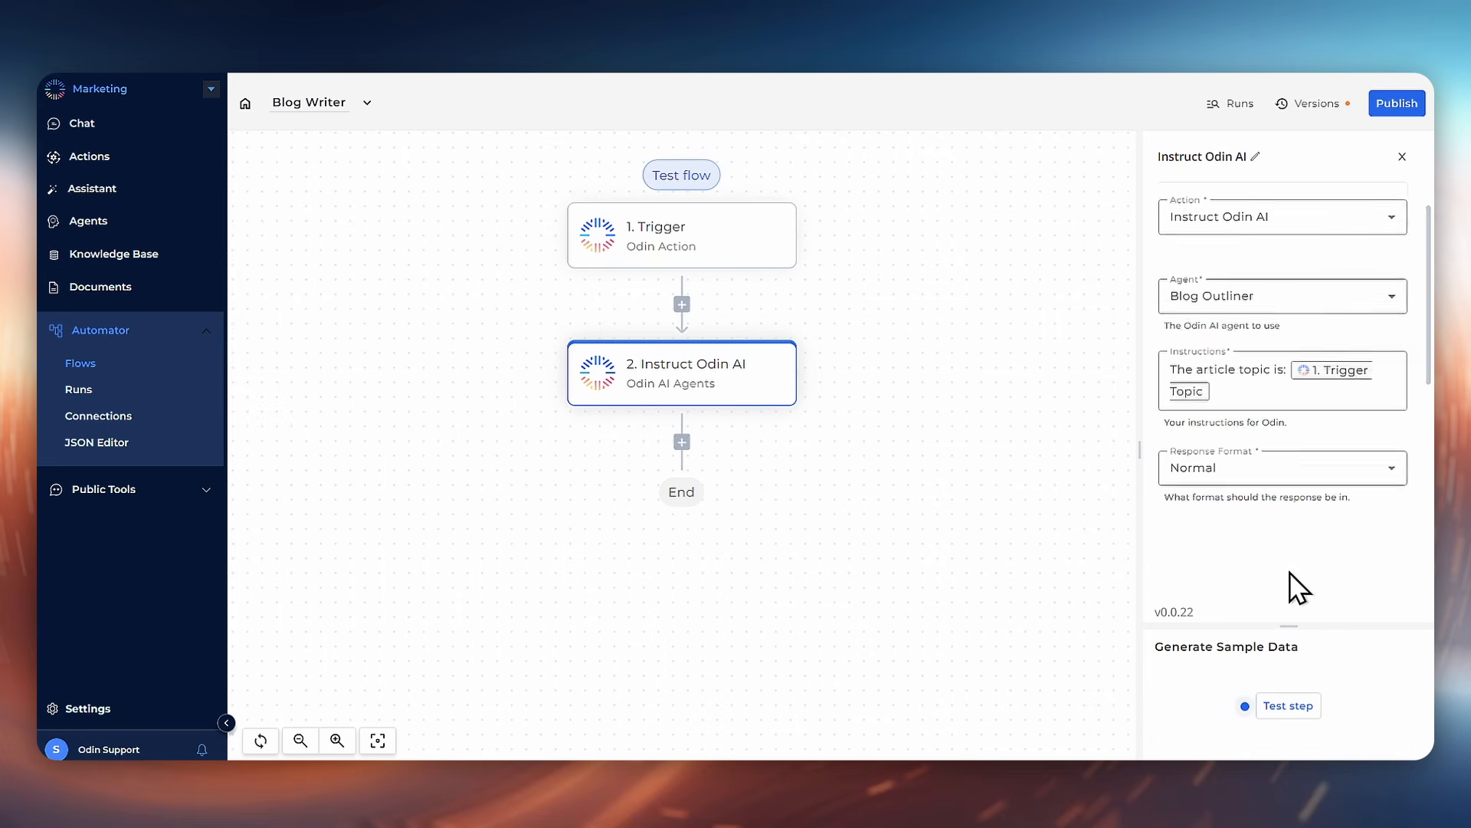
{"action": "scroll", "coordinate": [1310, 437], "scroll_direction": "down", "scroll_amount": 2}
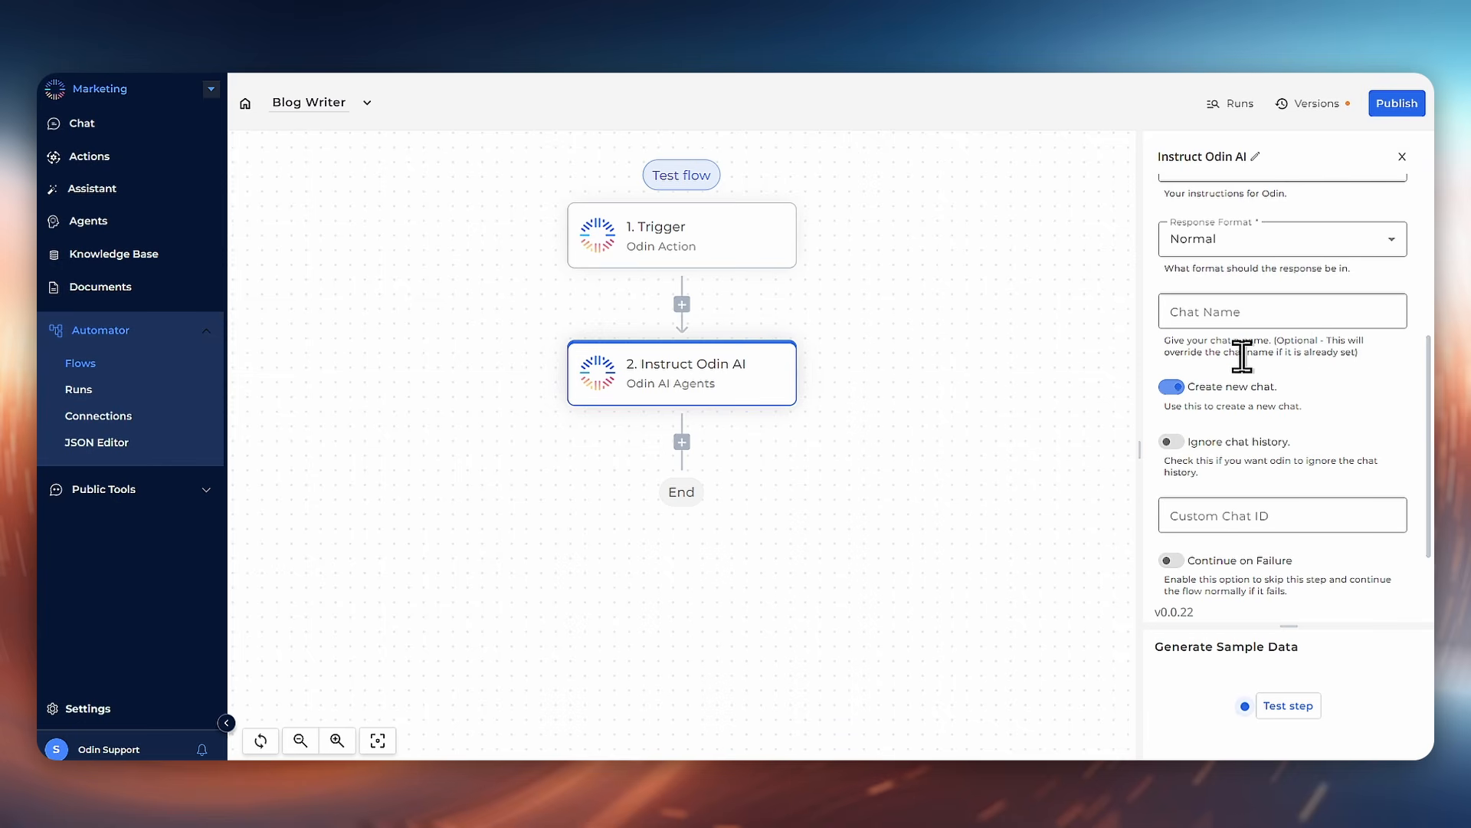
{"action": "left_click", "coordinate": [1181, 446]}
Step: Test the Instruct Odin AI step and review its output in the expanded view
{"action": "scroll", "coordinate": [1334, 425], "scroll_direction": "down", "scroll_amount": 1}
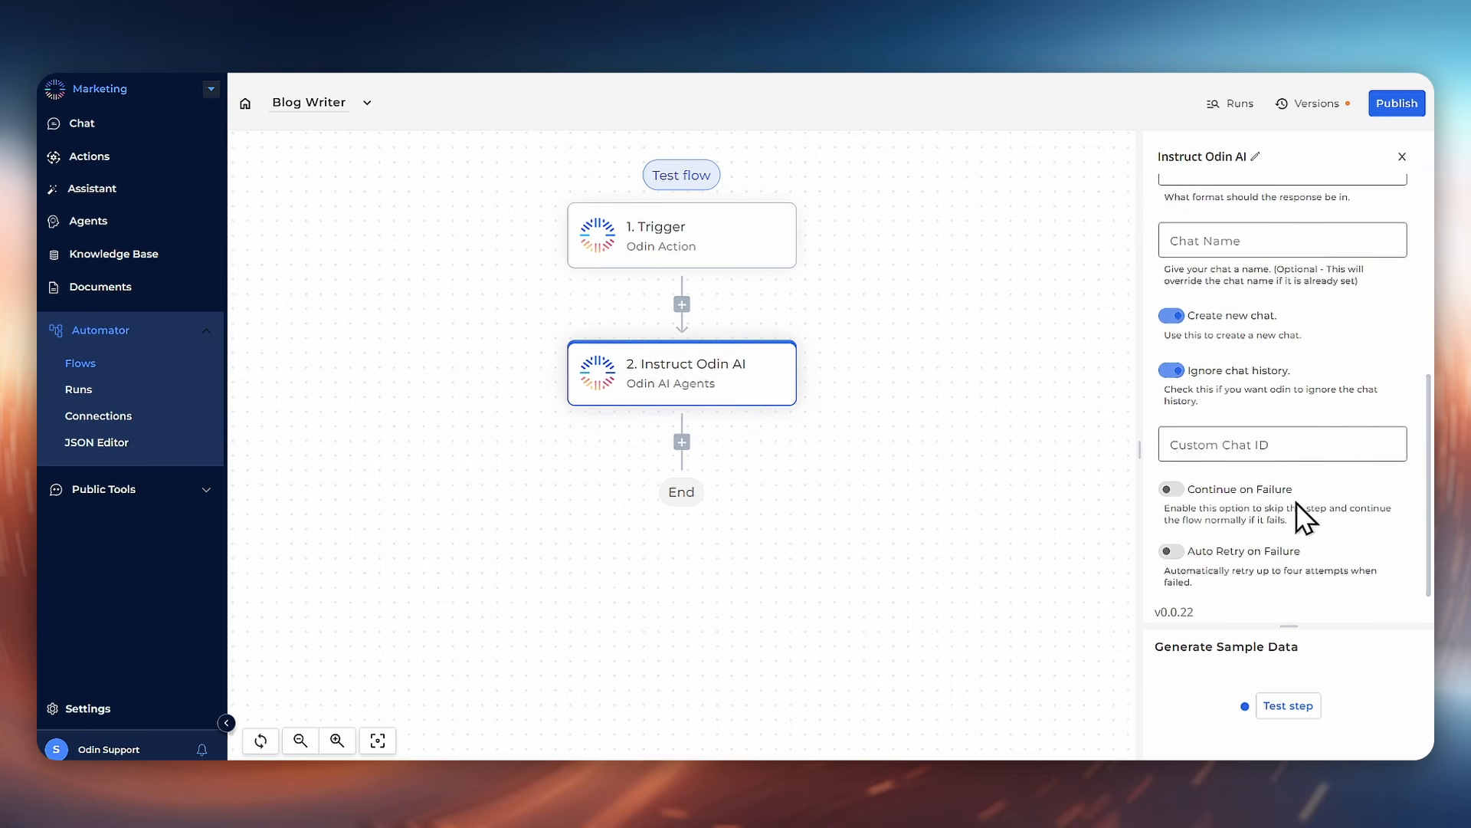
{"action": "left_click", "coordinate": [1303, 708]}
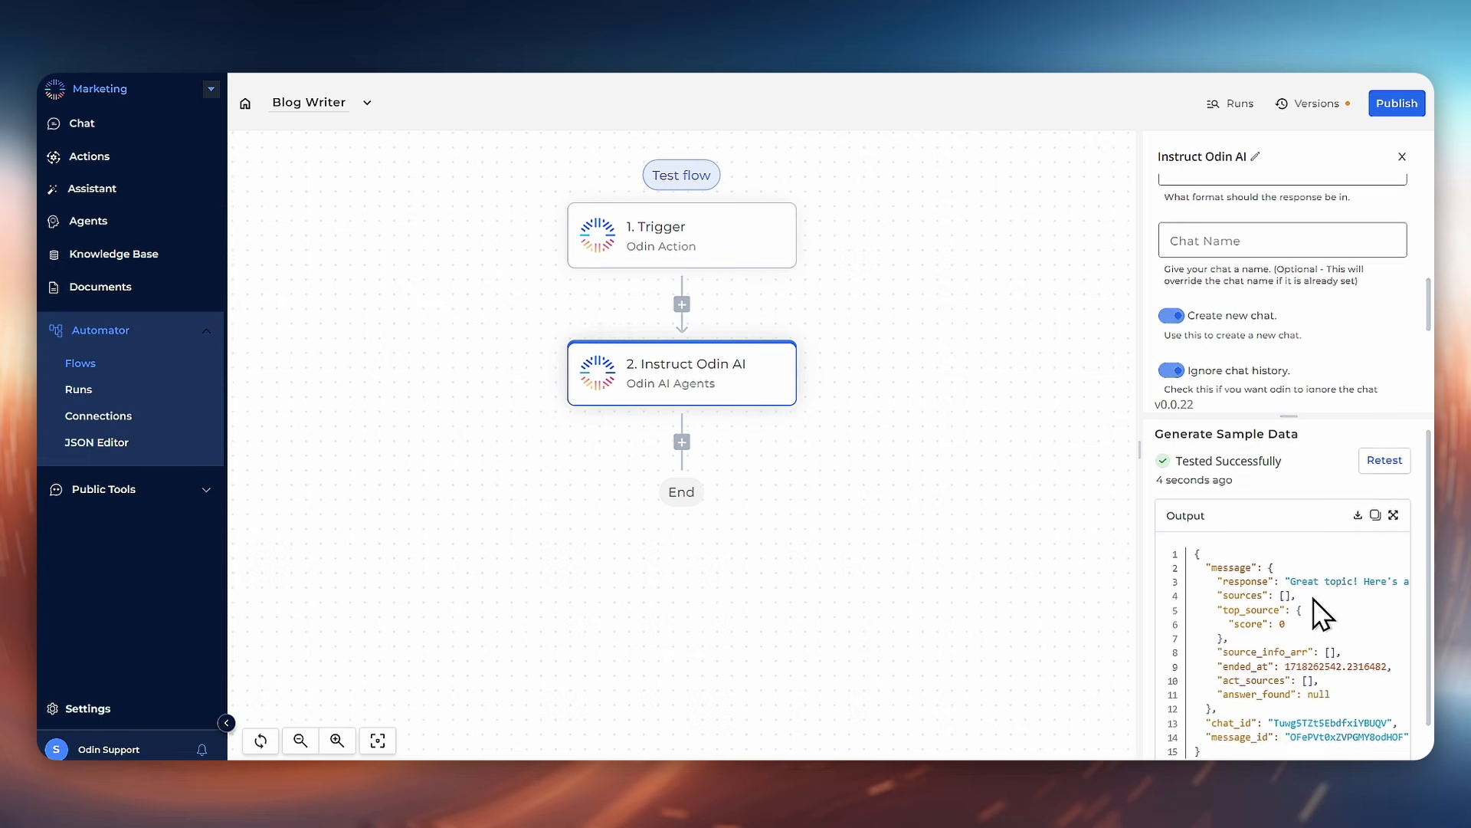
{"action": "scroll", "coordinate": [1313, 600], "scroll_direction": "down", "scroll_amount": 1}
{"action": "scroll", "coordinate": [1309, 594], "scroll_direction": "right", "scroll_amount": 5}
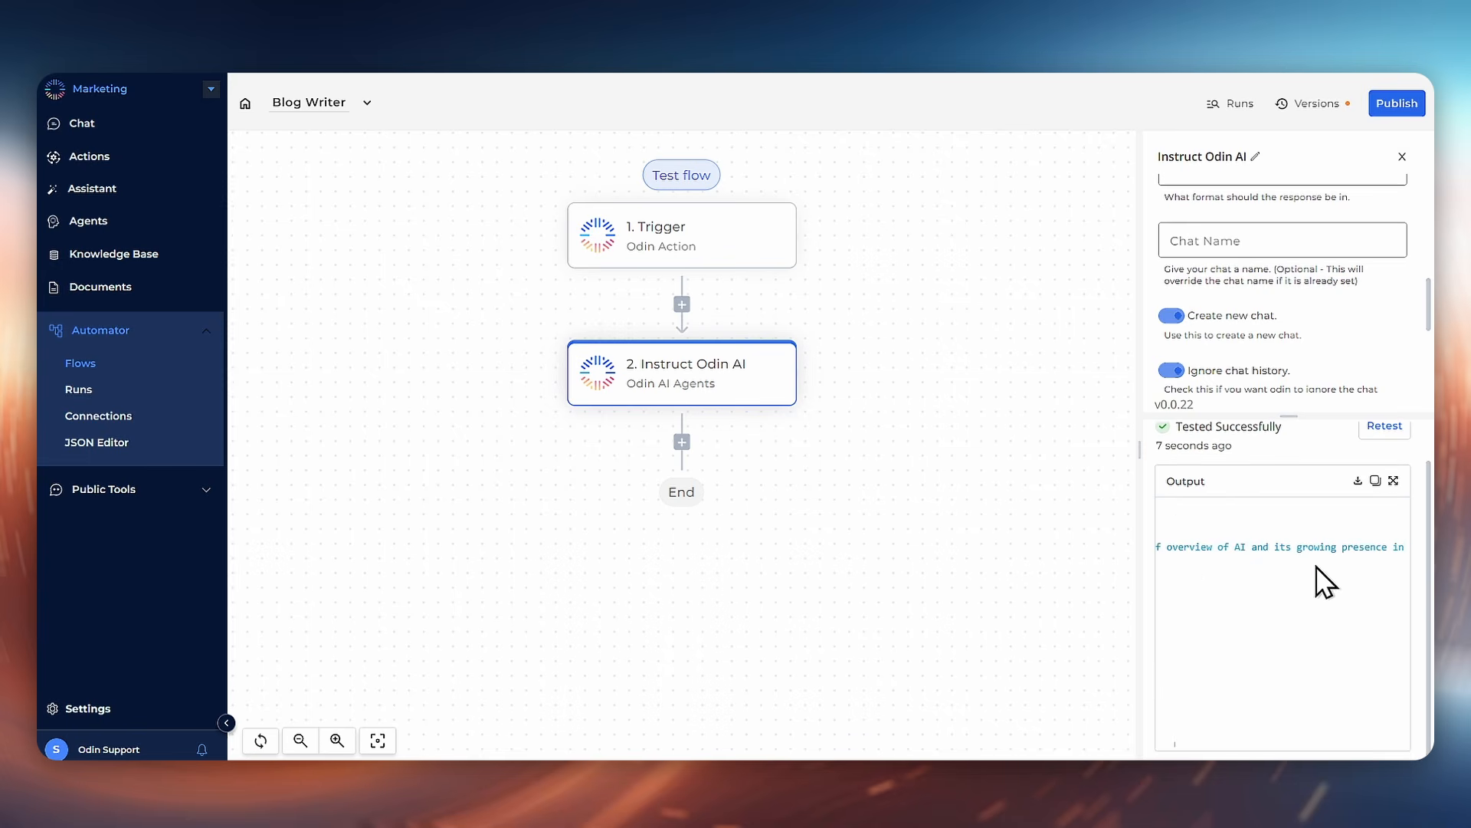
{"action": "left_click", "coordinate": [1393, 481]}
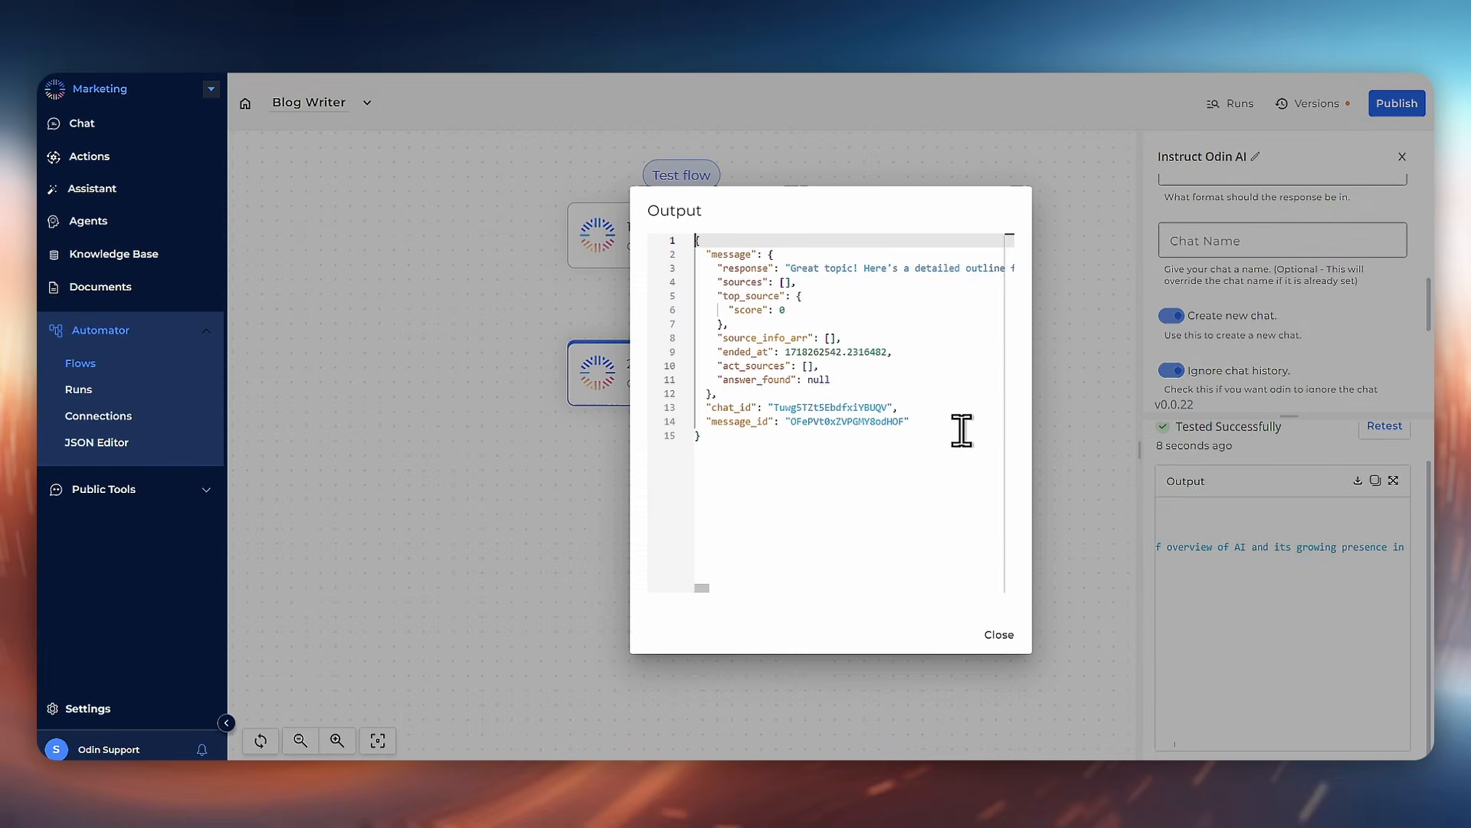
{"action": "scroll", "coordinate": [961, 430], "scroll_direction": "right", "scroll_amount": 5}
{"action": "scroll", "coordinate": [962, 430], "scroll_direction": "right", "scroll_amount": 3}
{"action": "scroll", "coordinate": [958, 471], "scroll_direction": "left", "scroll_amount": 10}
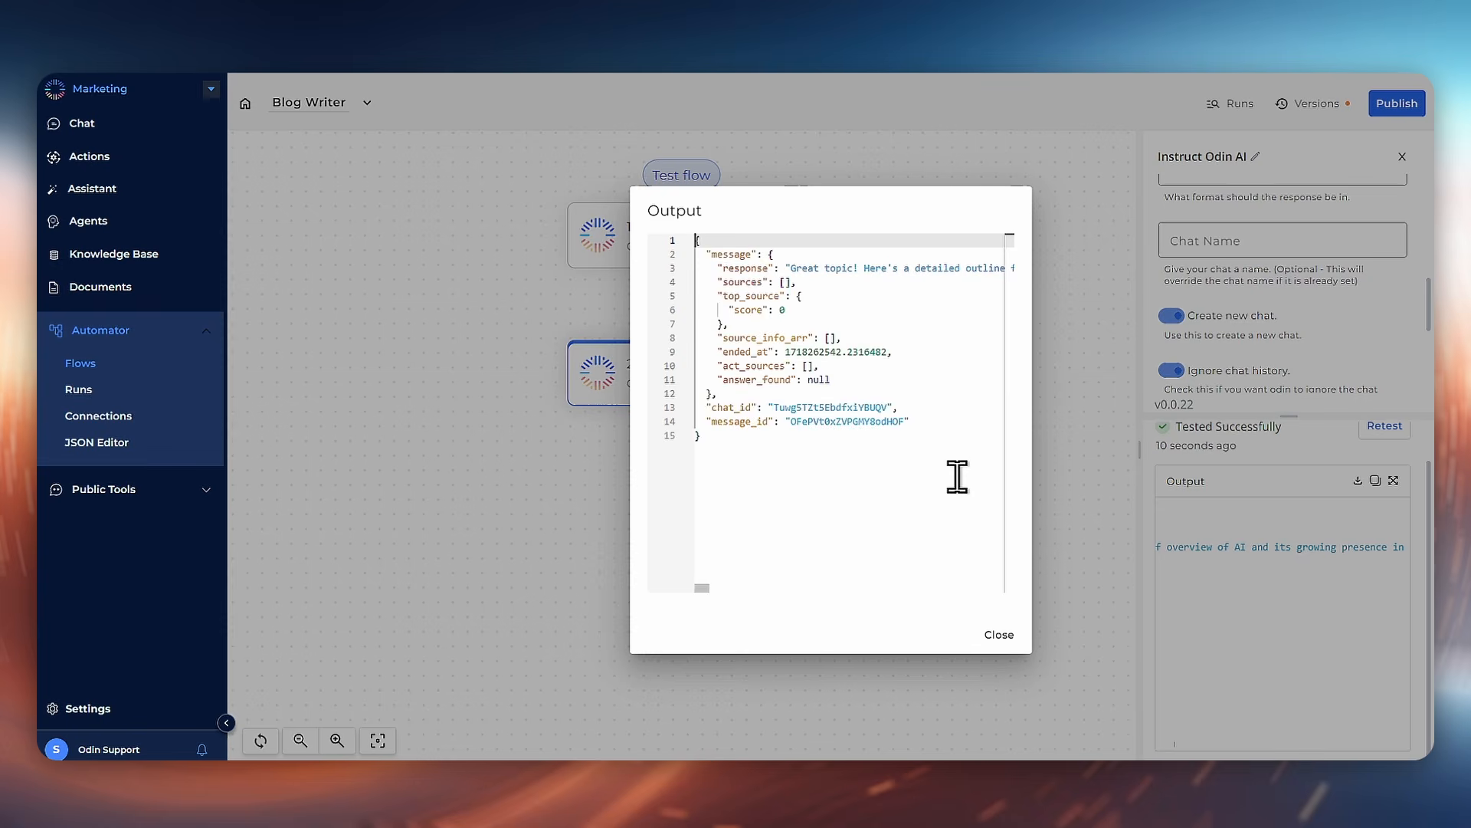
{"action": "left_click", "coordinate": [1009, 630]}
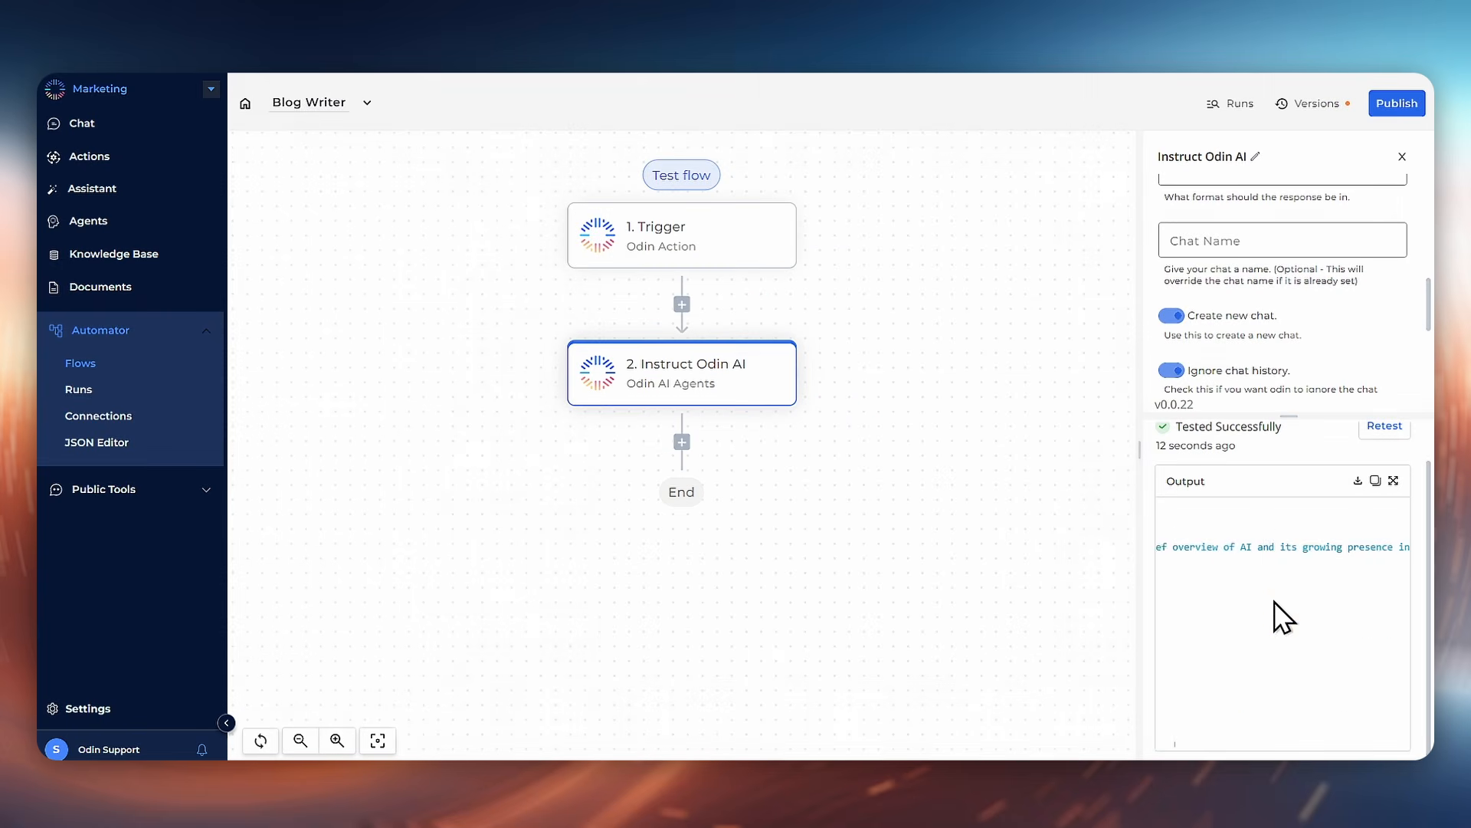
{"action": "scroll", "coordinate": [1276, 609], "scroll_direction": "left", "scroll_amount": 10}
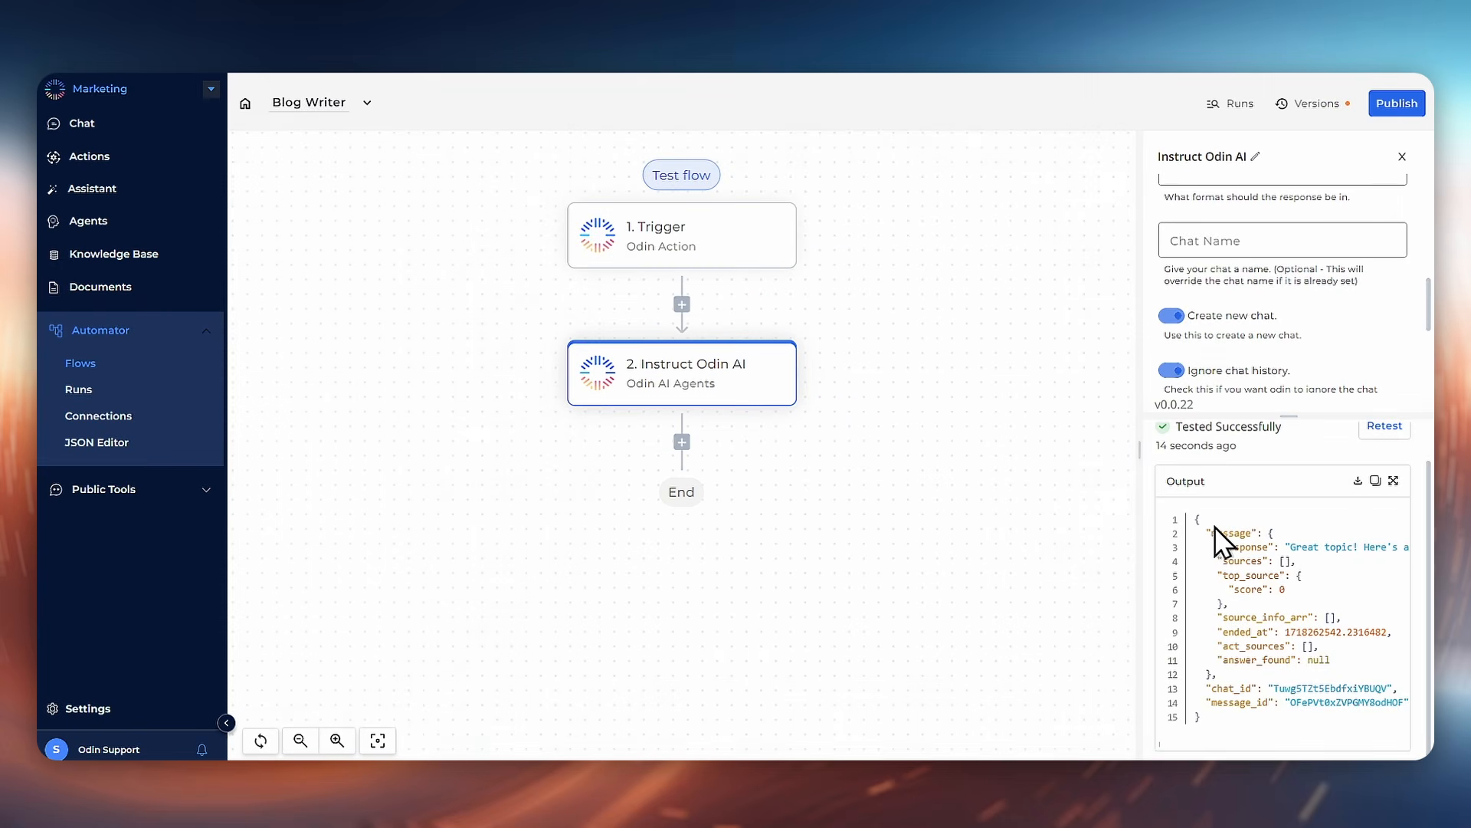
Step: Add a third Odin AI Agents step using the Instruct Odin AI action with the Blog Writer agent
{"action": "left_click", "coordinate": [682, 443]}
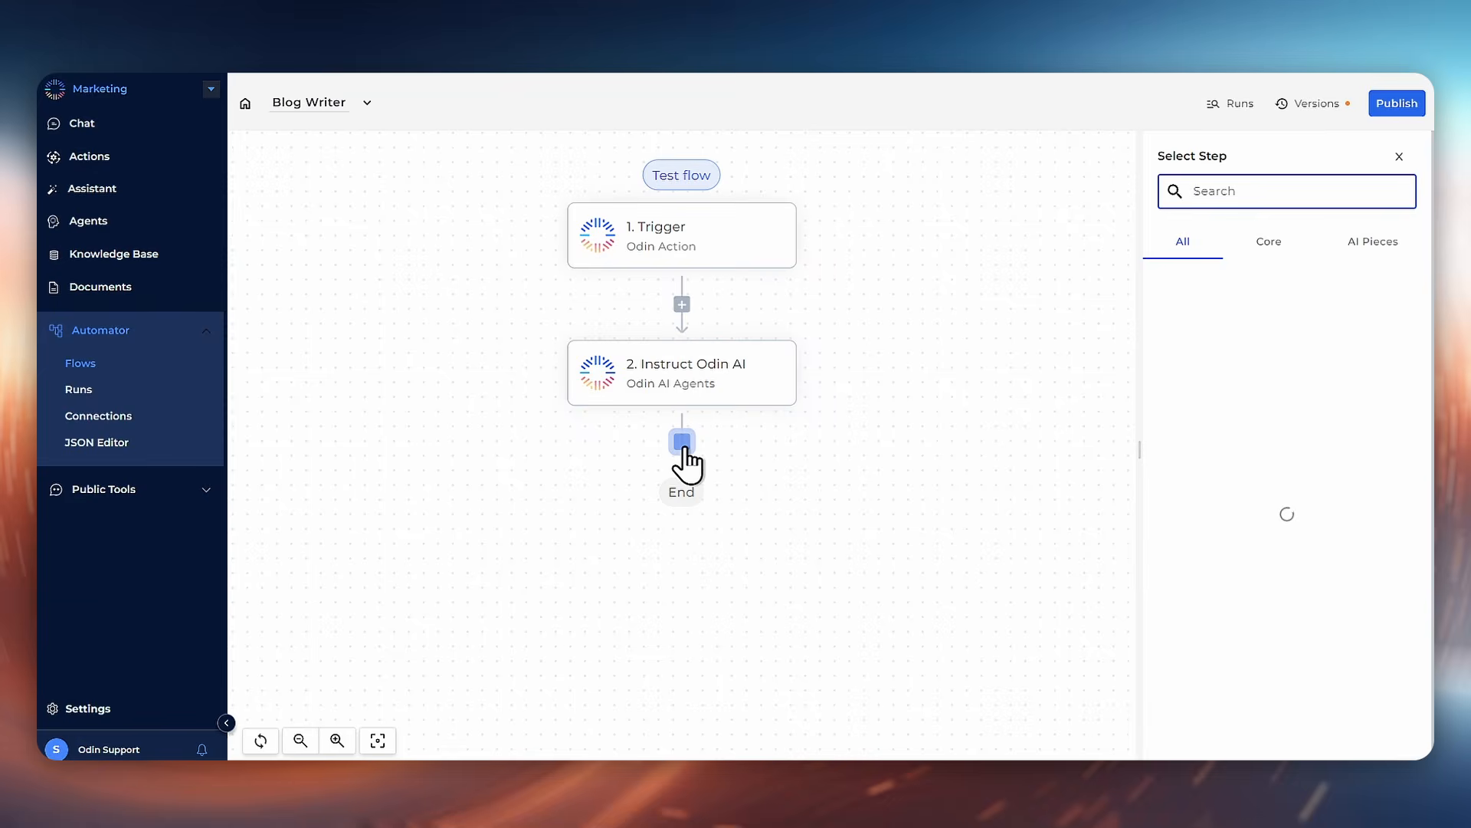
{"action": "left_click", "coordinate": [1376, 241]}
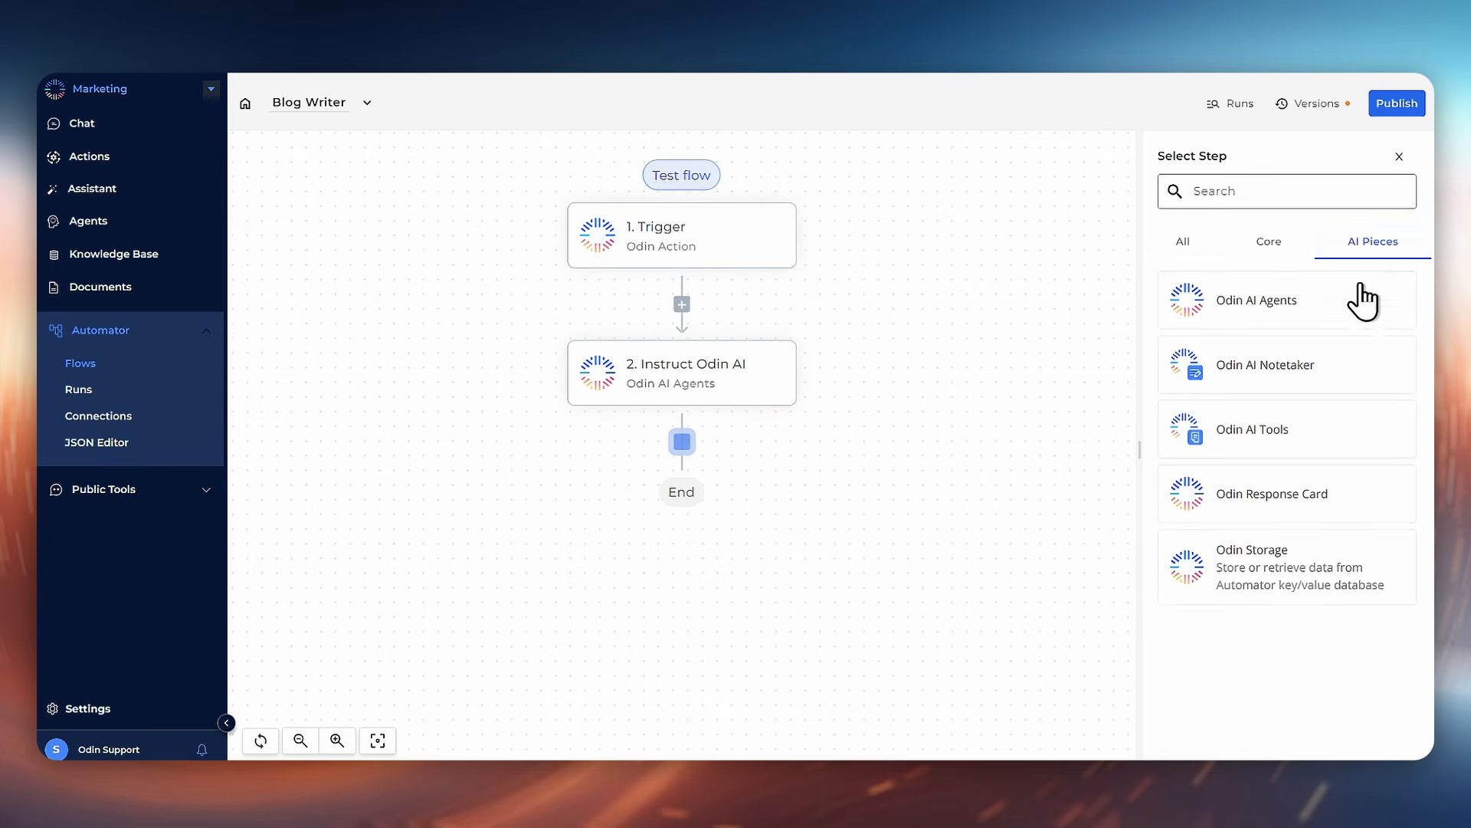
{"action": "left_click", "coordinate": [1363, 316]}
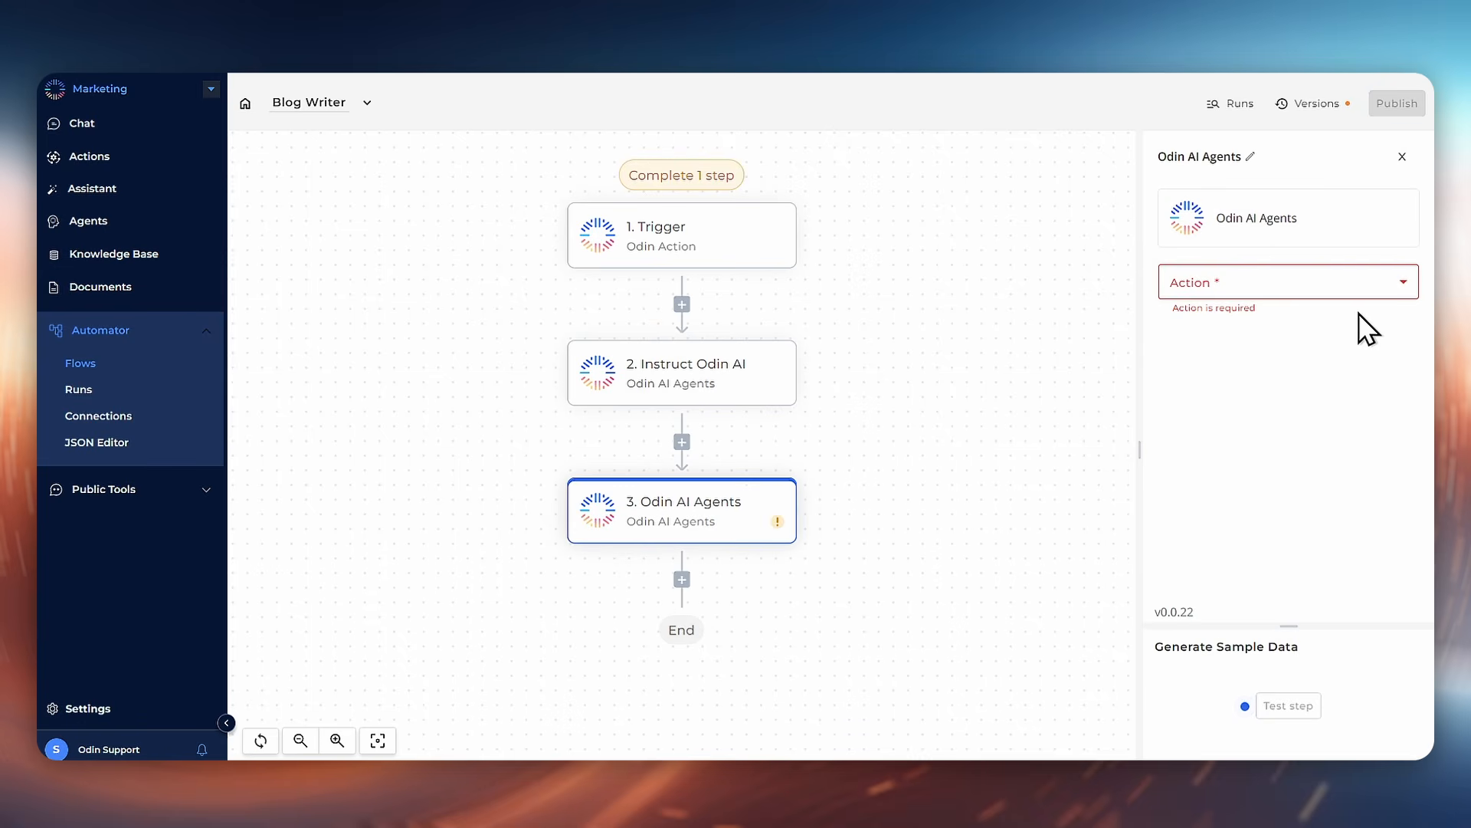
{"action": "left_click", "coordinate": [1356, 284]}
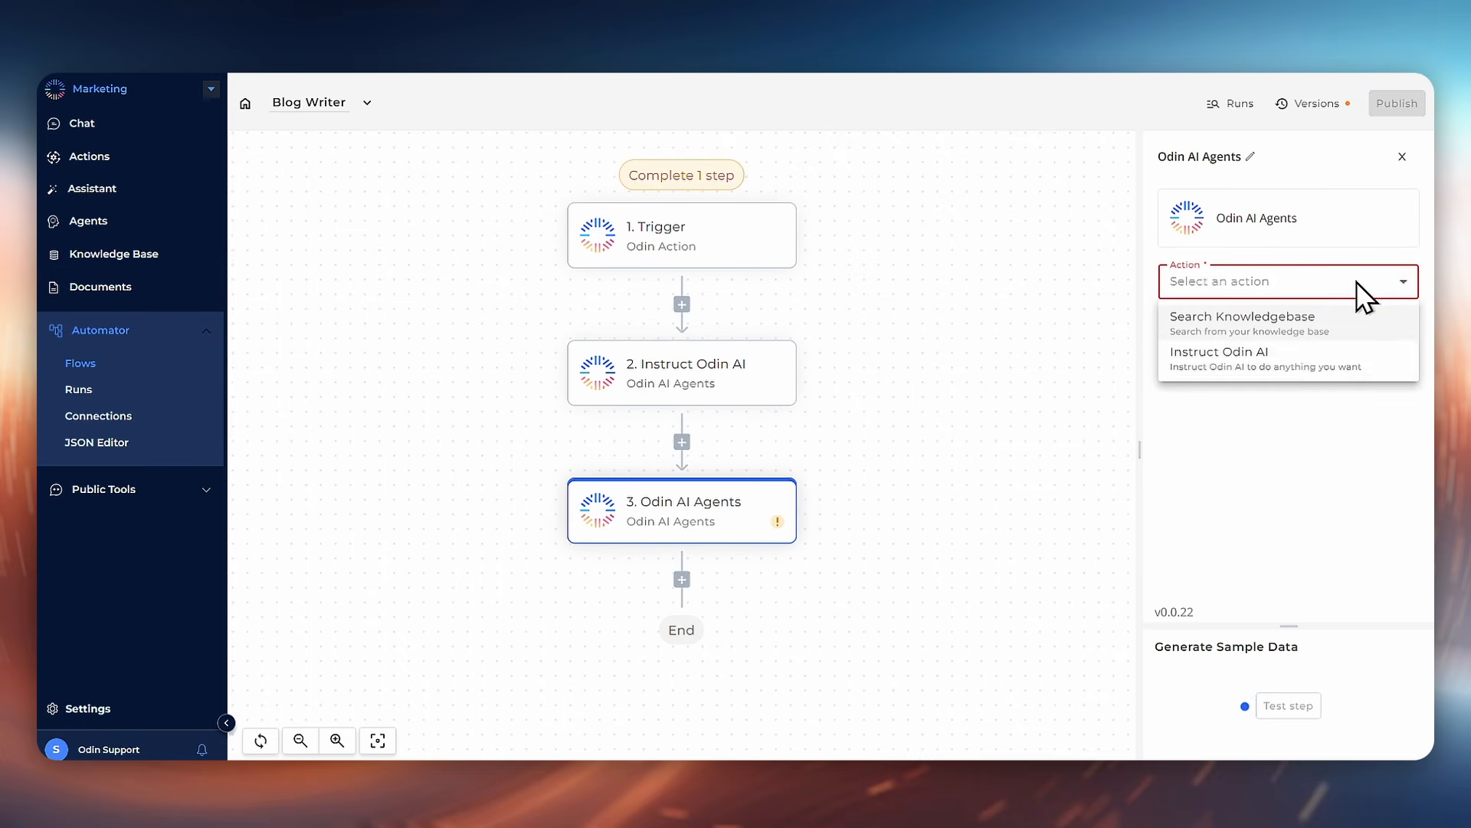
{"action": "left_click", "coordinate": [1317, 360]}
{"action": "left_click", "coordinate": [1315, 369]}
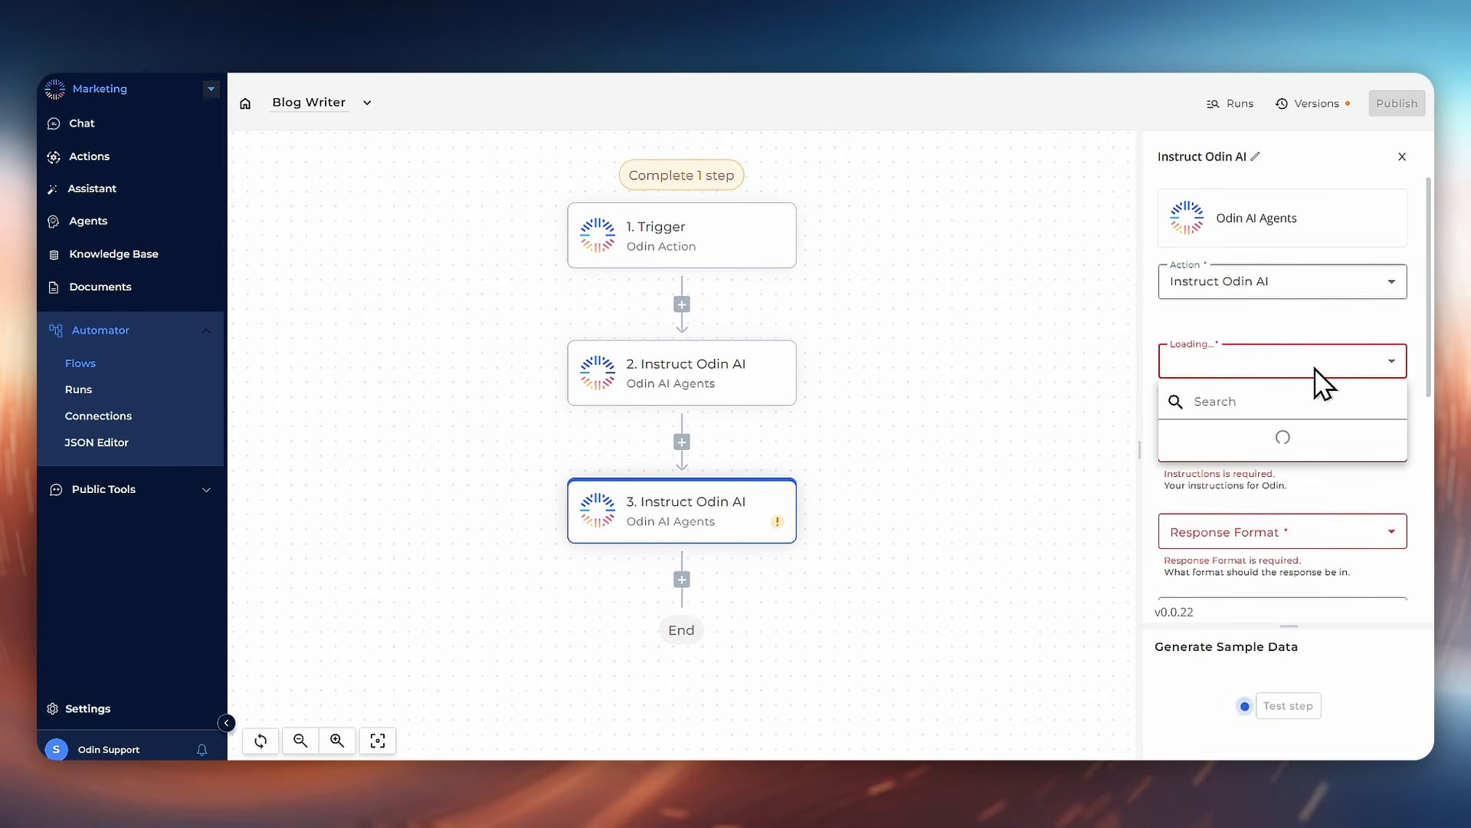
{"action": "left_click", "coordinate": [1277, 441]}
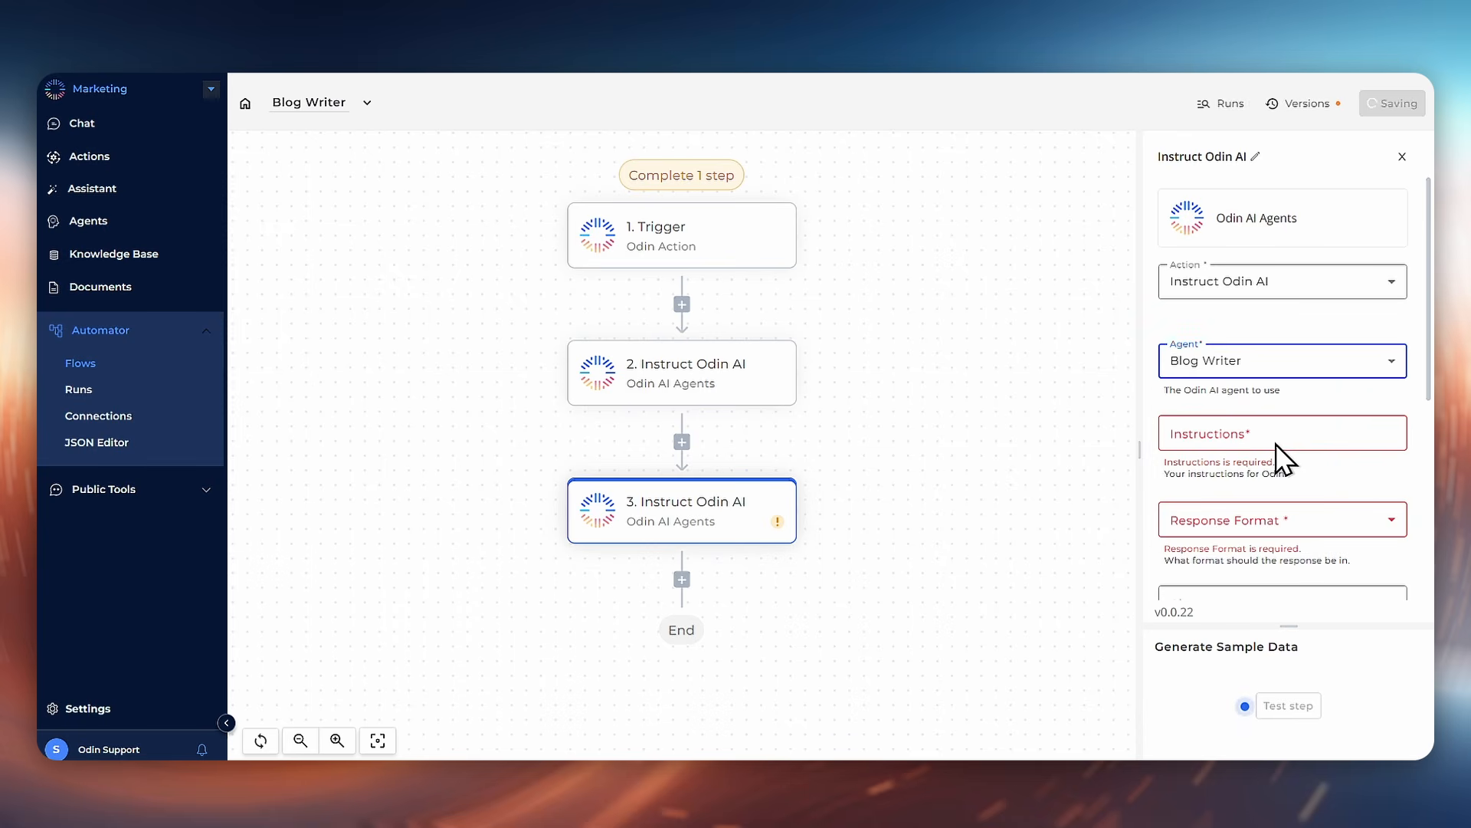
Step: Set the instructions to the message response data from the Instruct Odin AI step 2
{"action": "left_click", "coordinate": [1277, 432]}
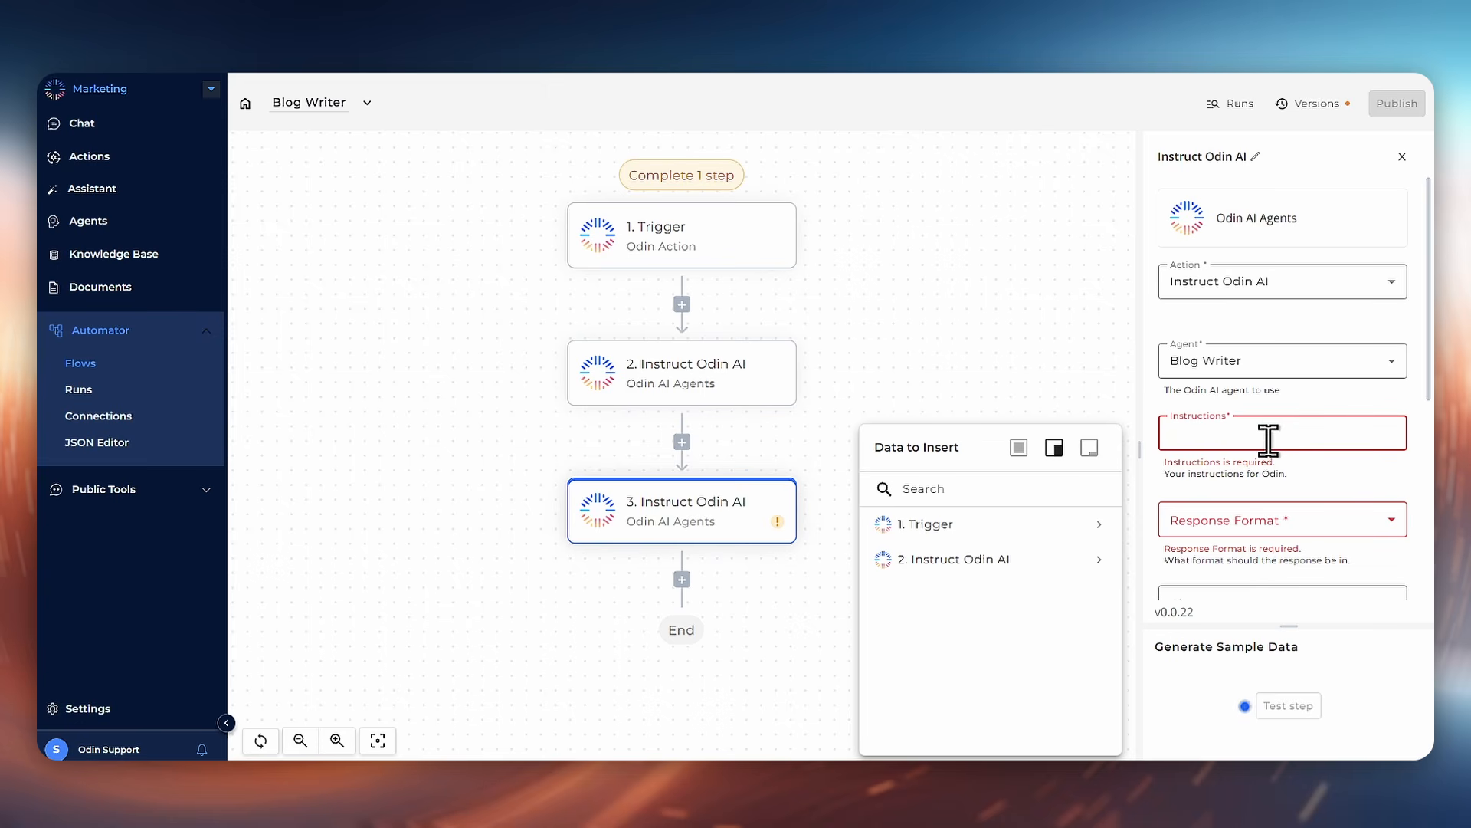
{"action": "mouse_move", "coordinate": [1102, 566]}
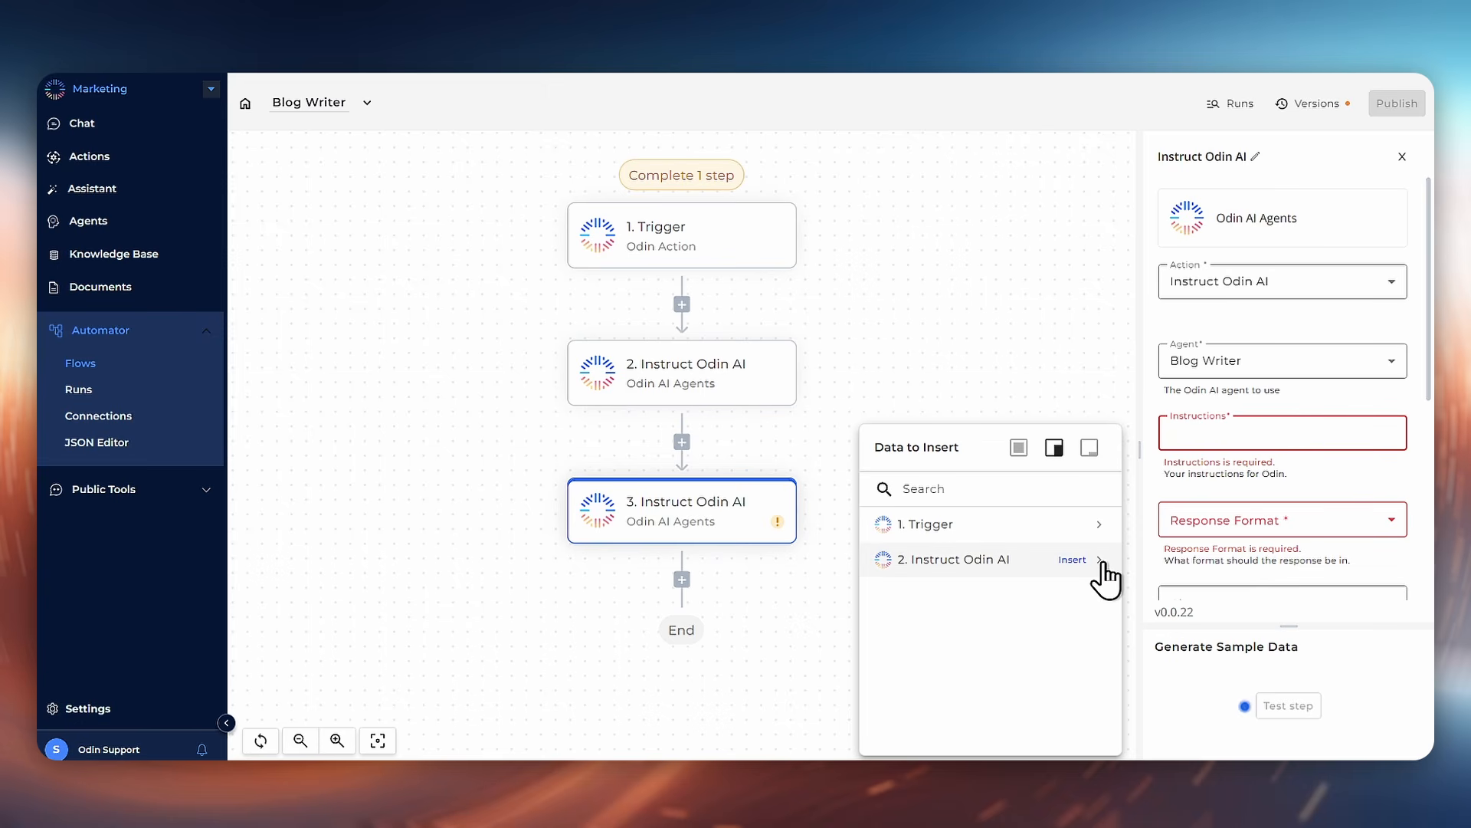
{"action": "left_click", "coordinate": [1100, 561]}
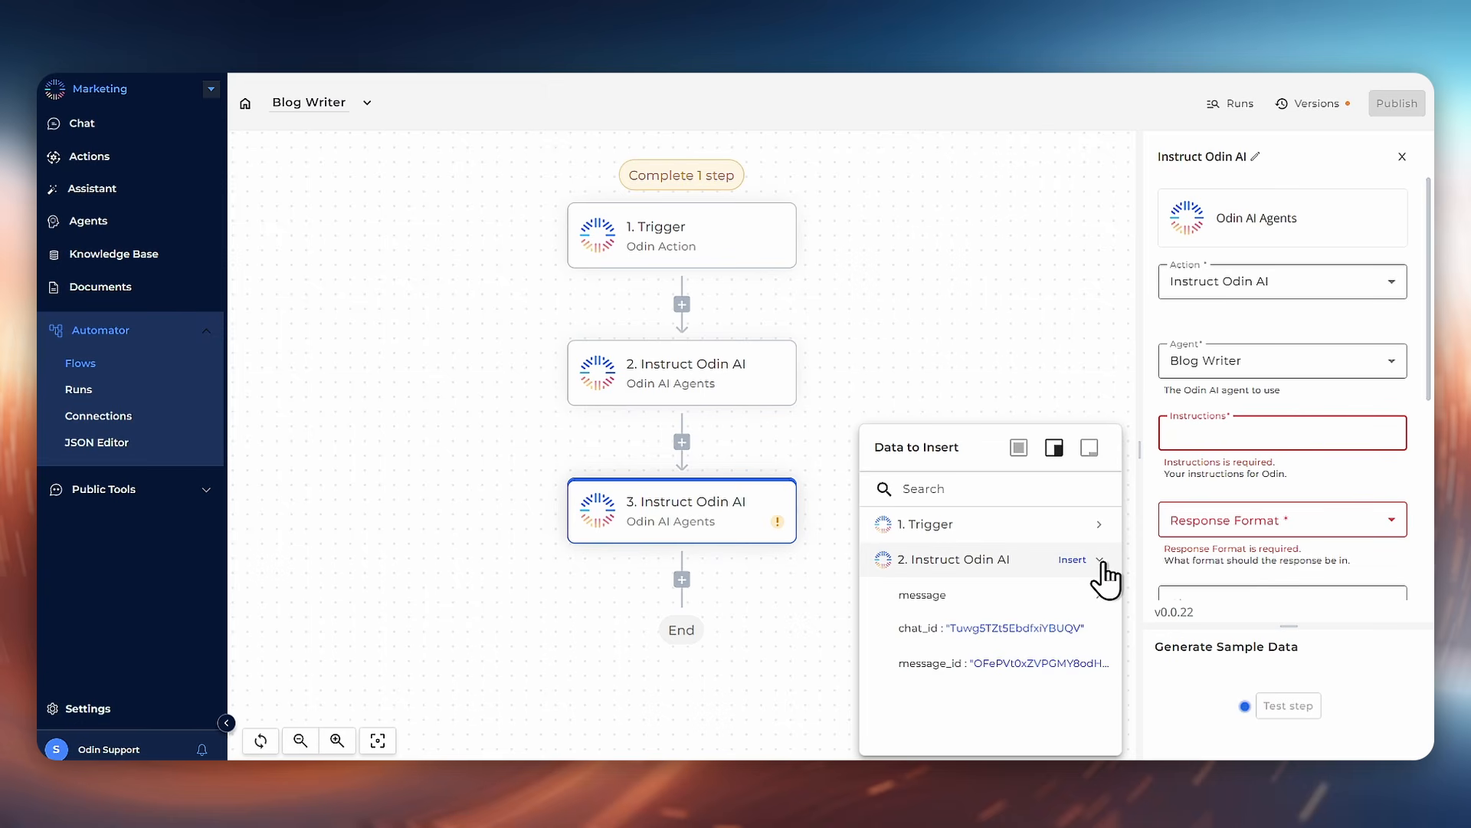
{"action": "left_click", "coordinate": [1102, 595]}
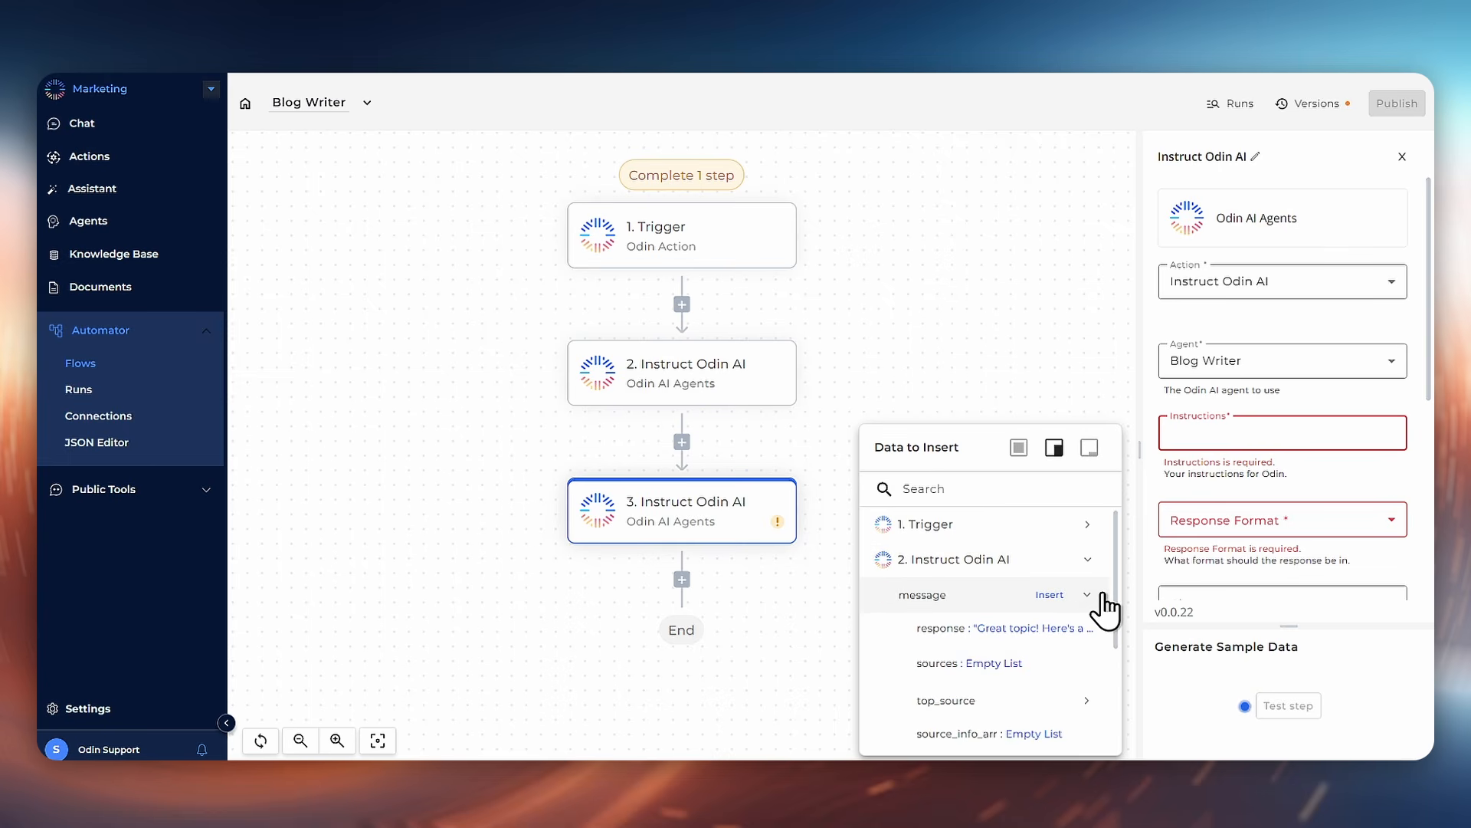
{"action": "mouse_move", "coordinate": [1084, 642]}
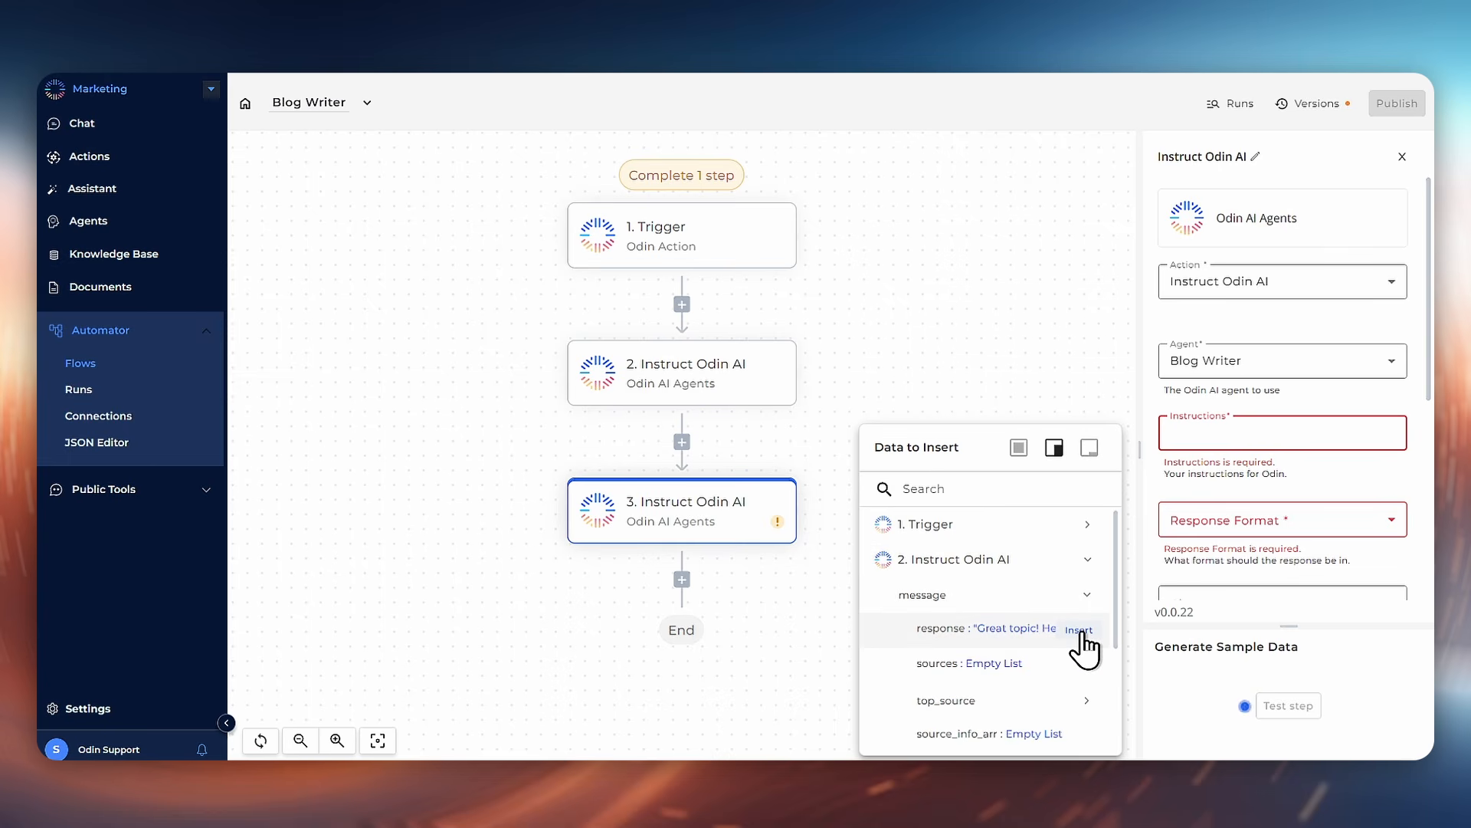
{"action": "left_click", "coordinate": [1080, 633]}
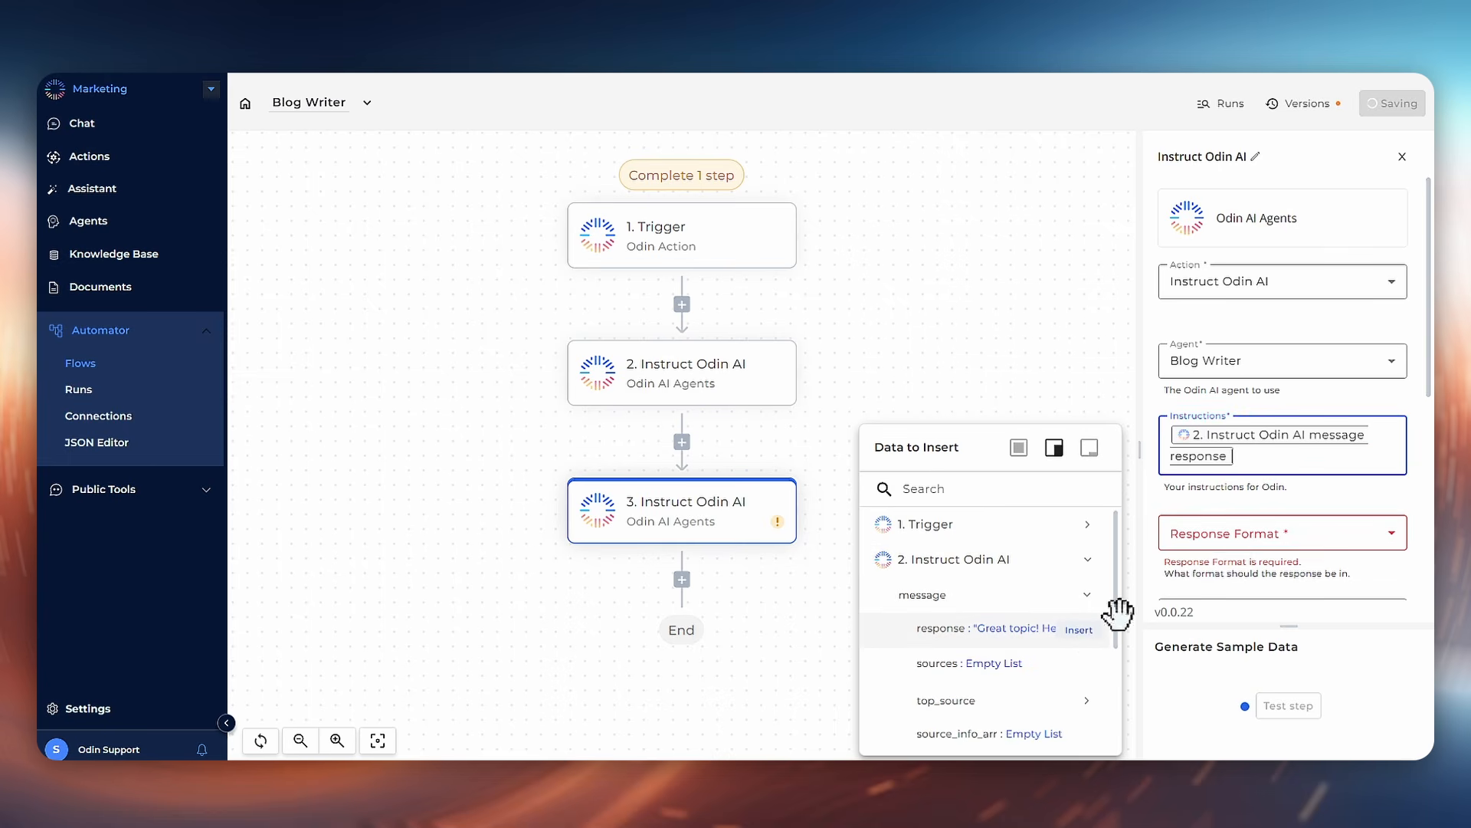
{"action": "left_click", "coordinate": [1265, 492]}
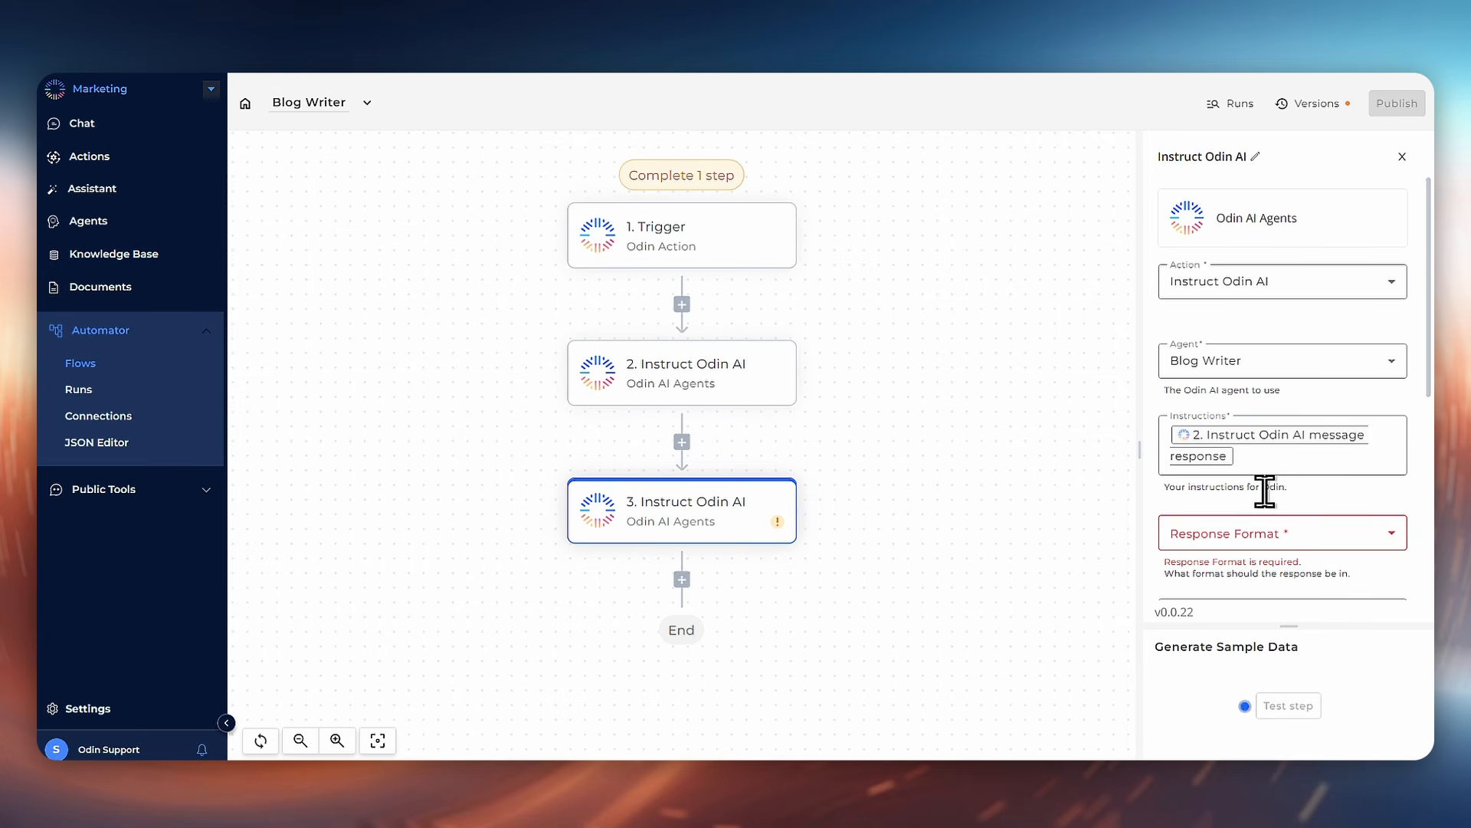
Step: Set the step's response format to Normal
{"action": "scroll", "coordinate": [1266, 492], "scroll_direction": "down", "scroll_amount": 2}
{"action": "left_click", "coordinate": [1274, 445]}
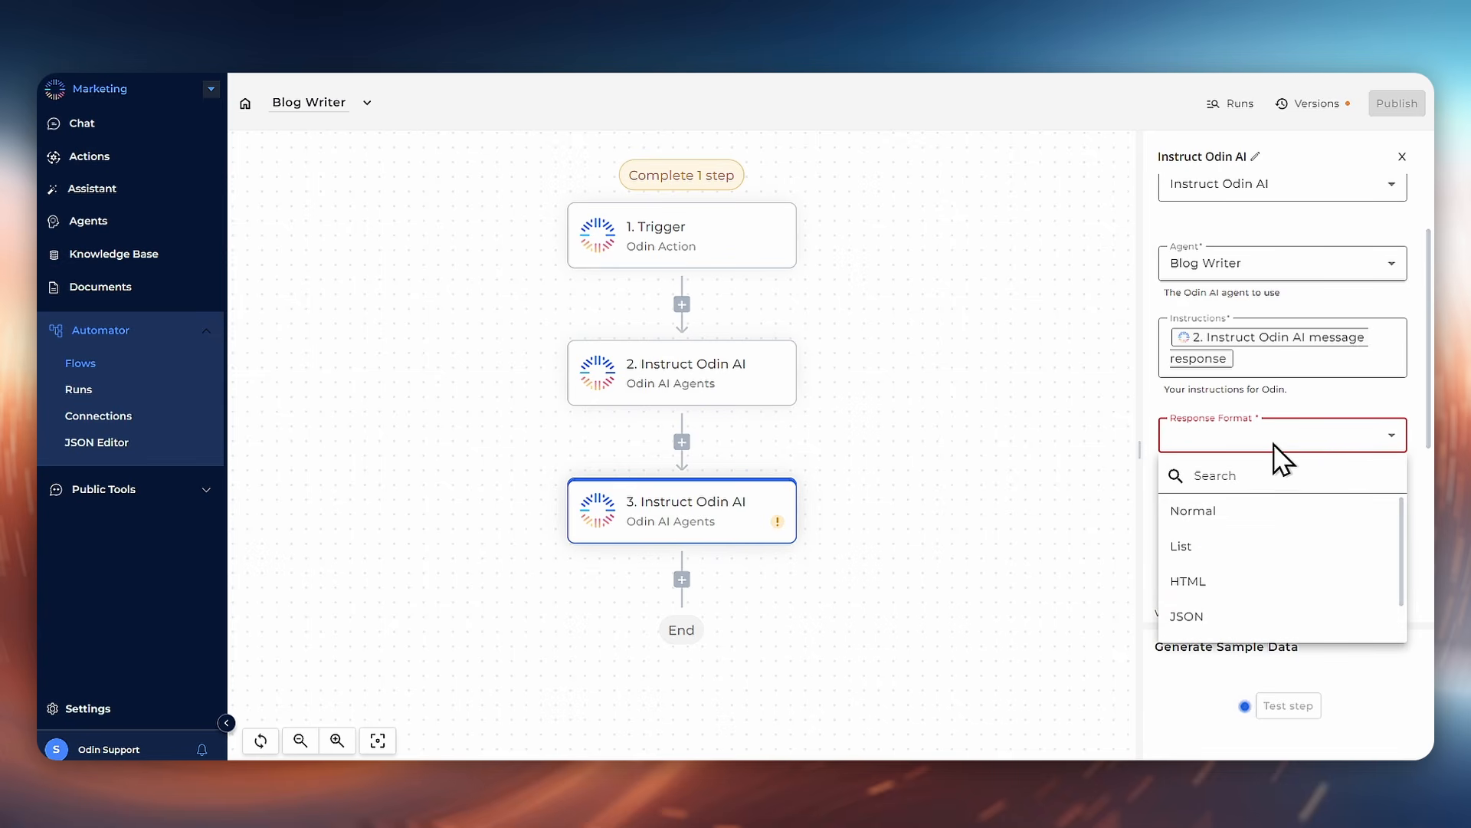
{"action": "left_click", "coordinate": [1244, 512]}
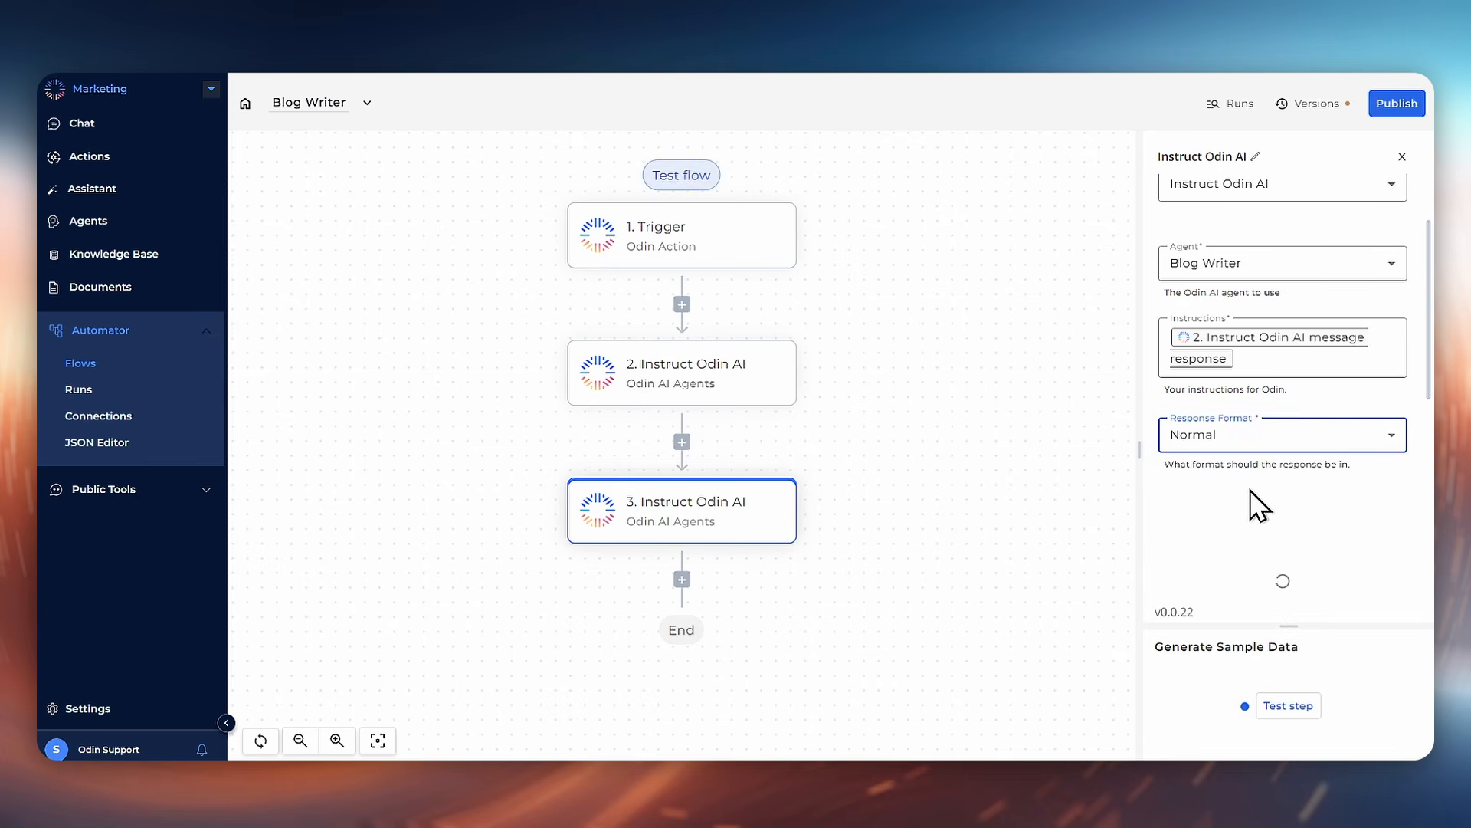
Step: Test the new Instruct Odin AI step, review its output, and publish the flow
{"action": "scroll", "coordinate": [1247, 433], "scroll_direction": "down", "scroll_amount": 2}
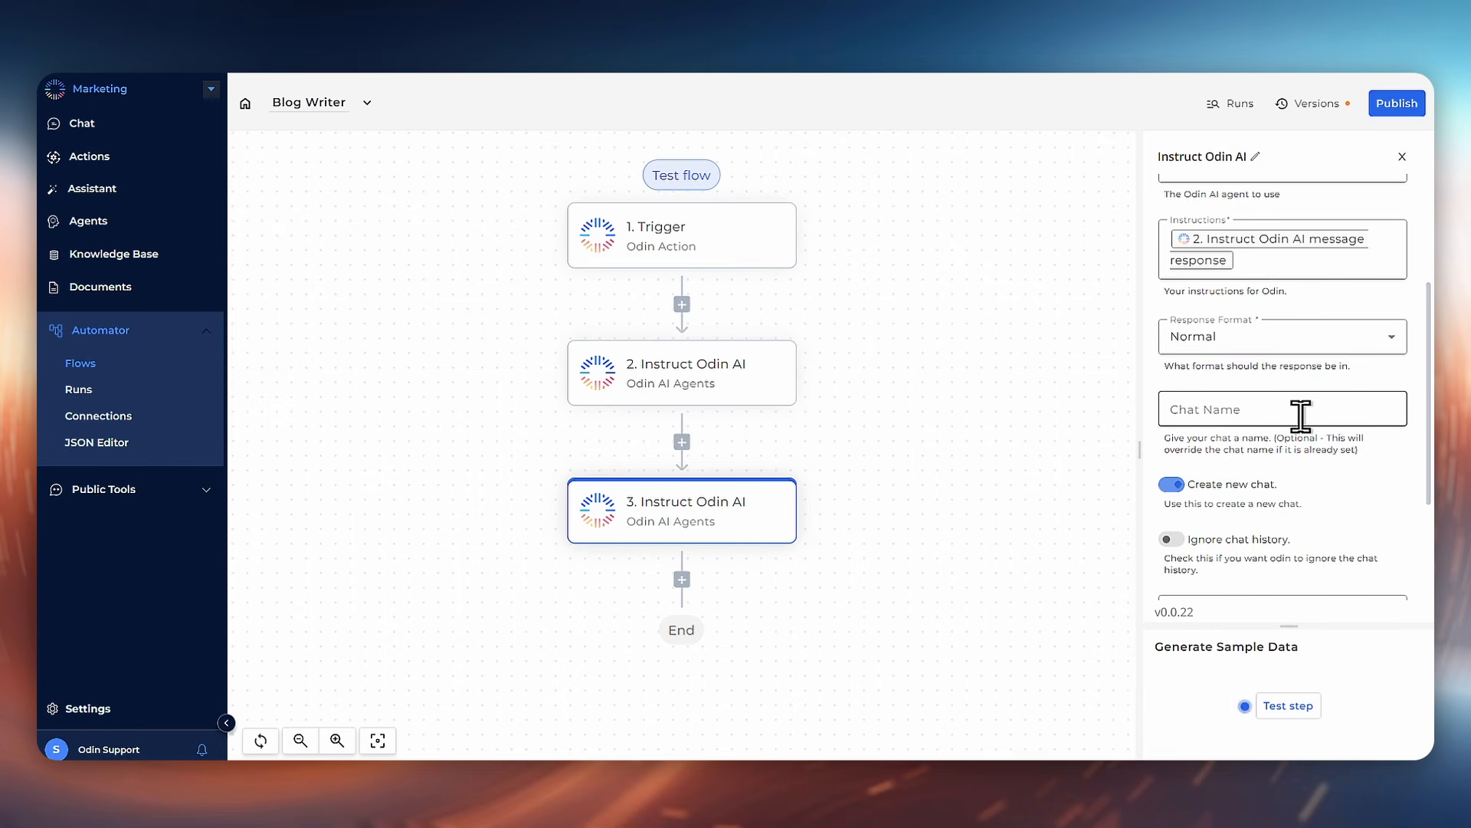
{"action": "scroll", "coordinate": [1305, 427], "scroll_direction": "down", "scroll_amount": 3}
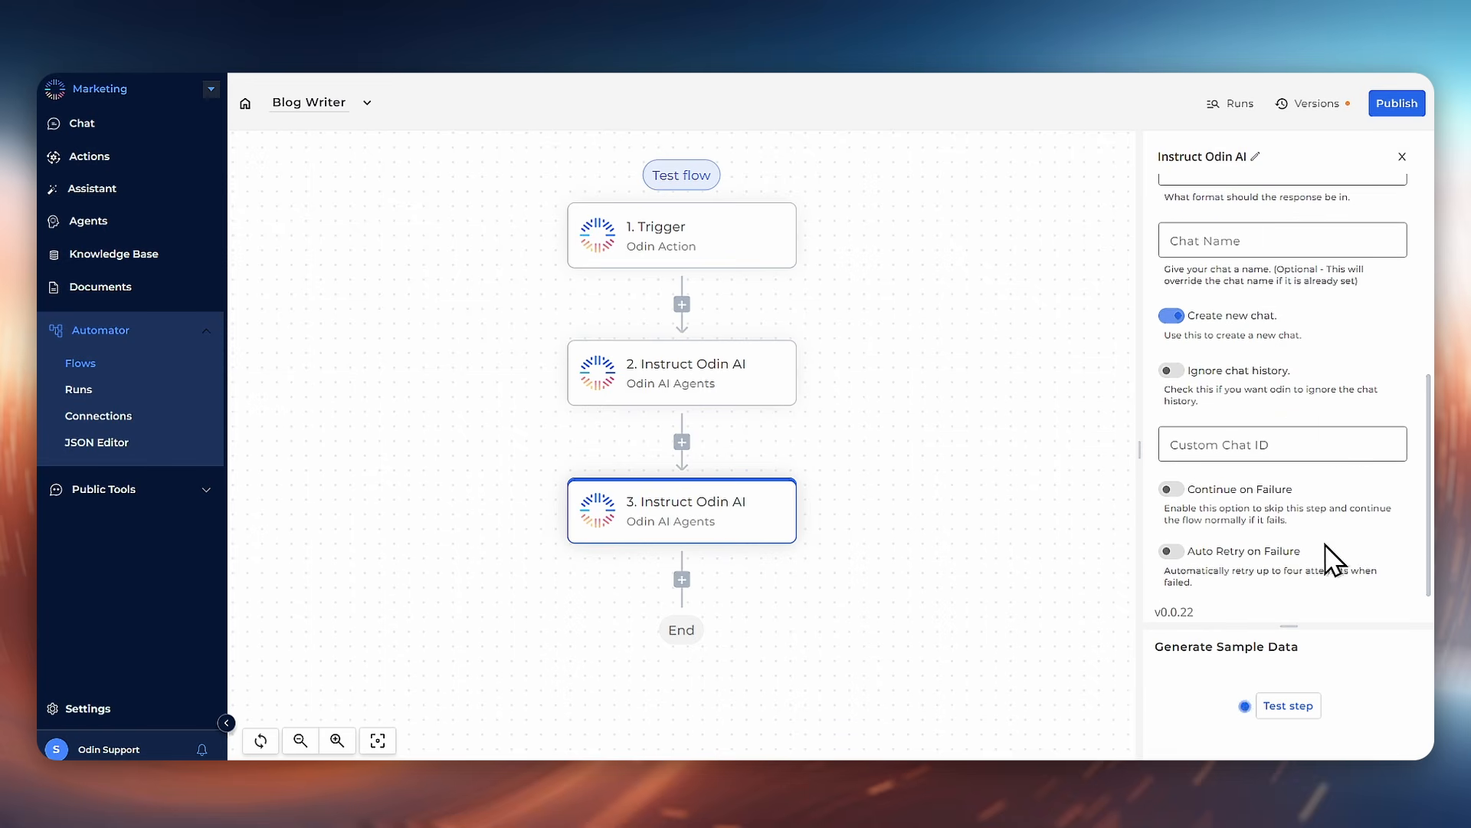
{"action": "left_click", "coordinate": [1308, 717]}
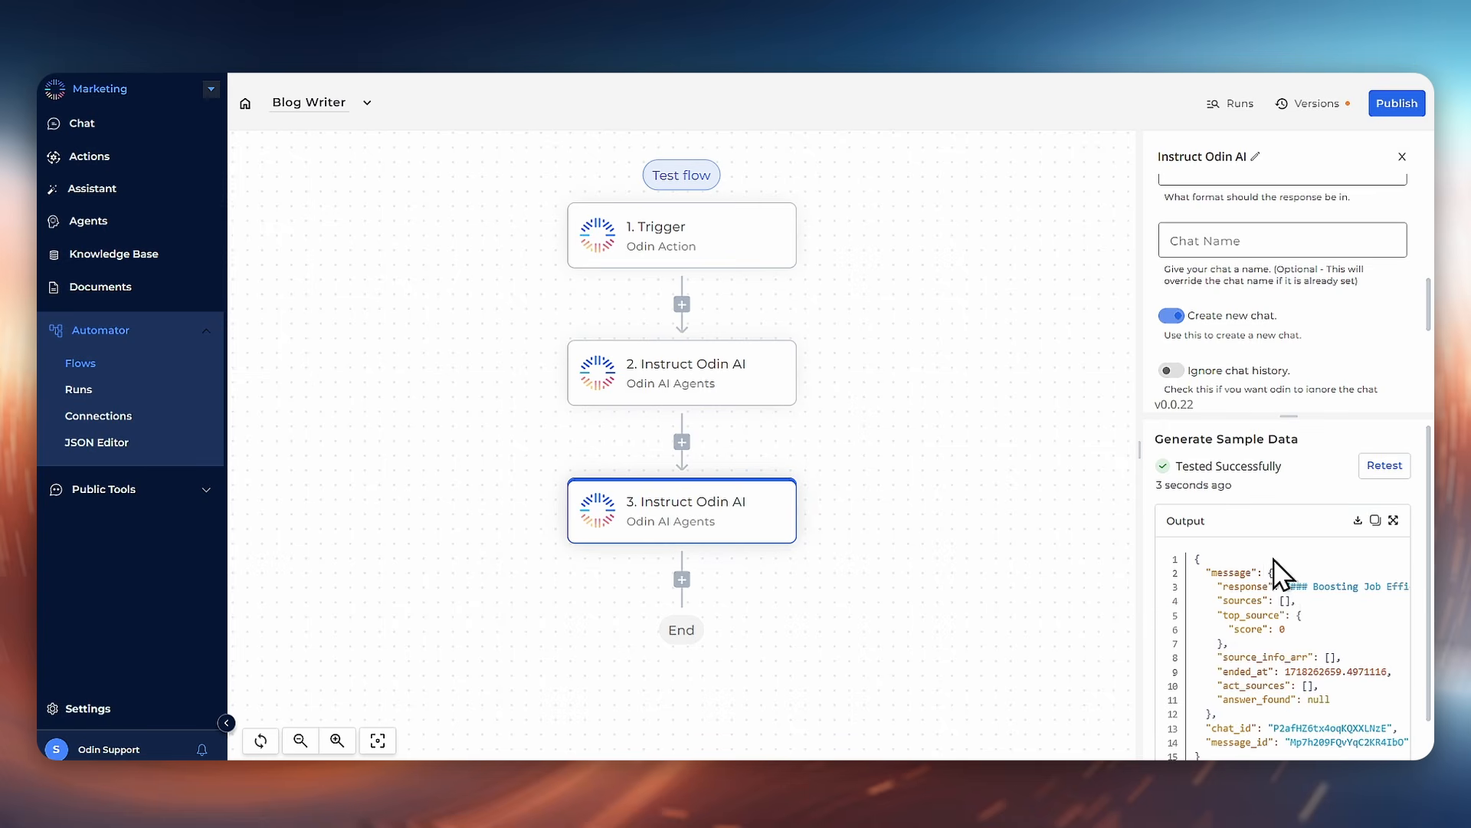
{"action": "scroll", "coordinate": [1287, 598], "scroll_direction": "right", "scroll_amount": 10}
{"action": "scroll", "coordinate": [1285, 603], "scroll_direction": "left", "scroll_amount": 10}
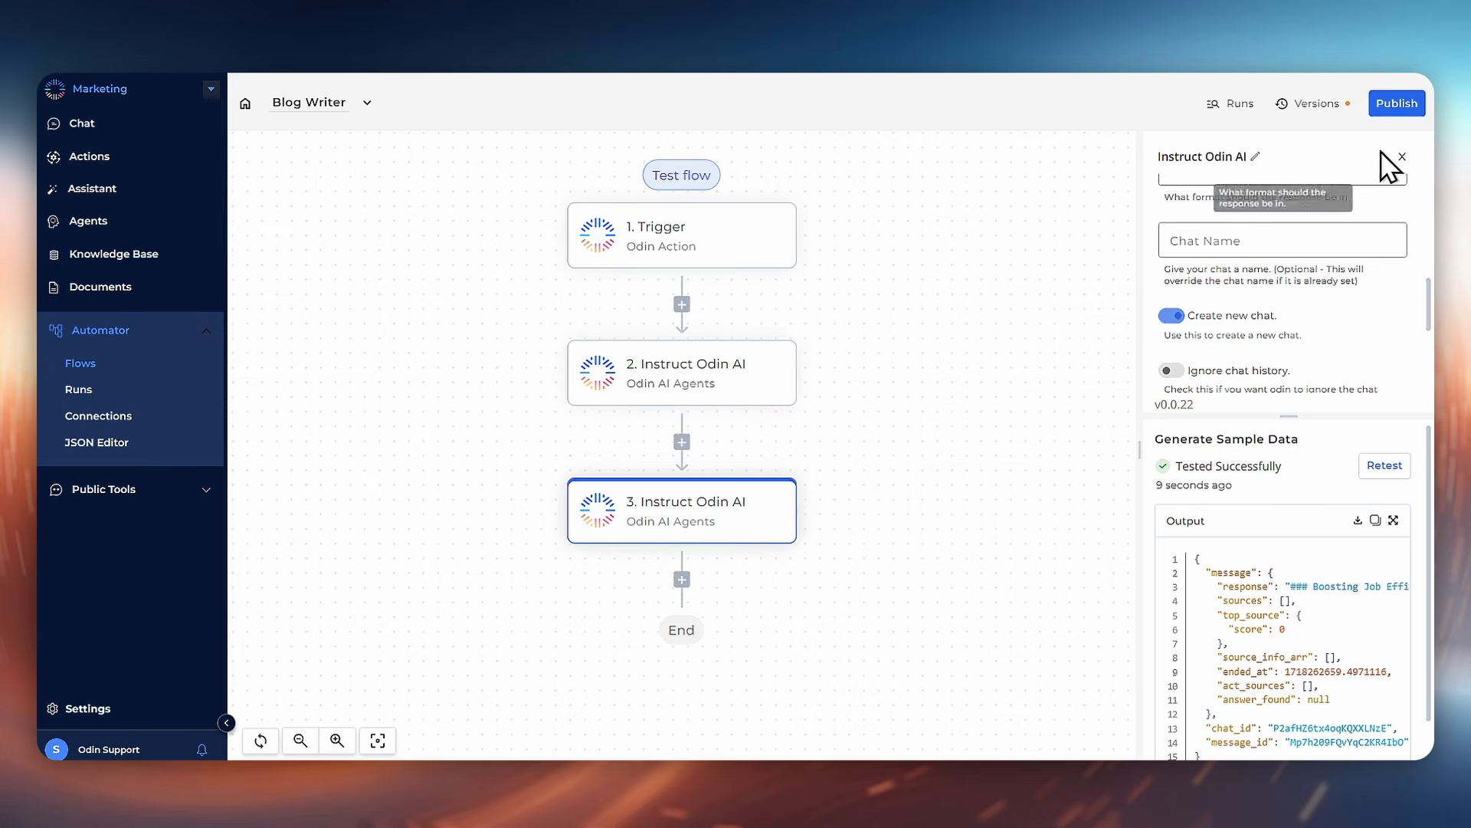
{"action": "left_click", "coordinate": [1411, 105]}
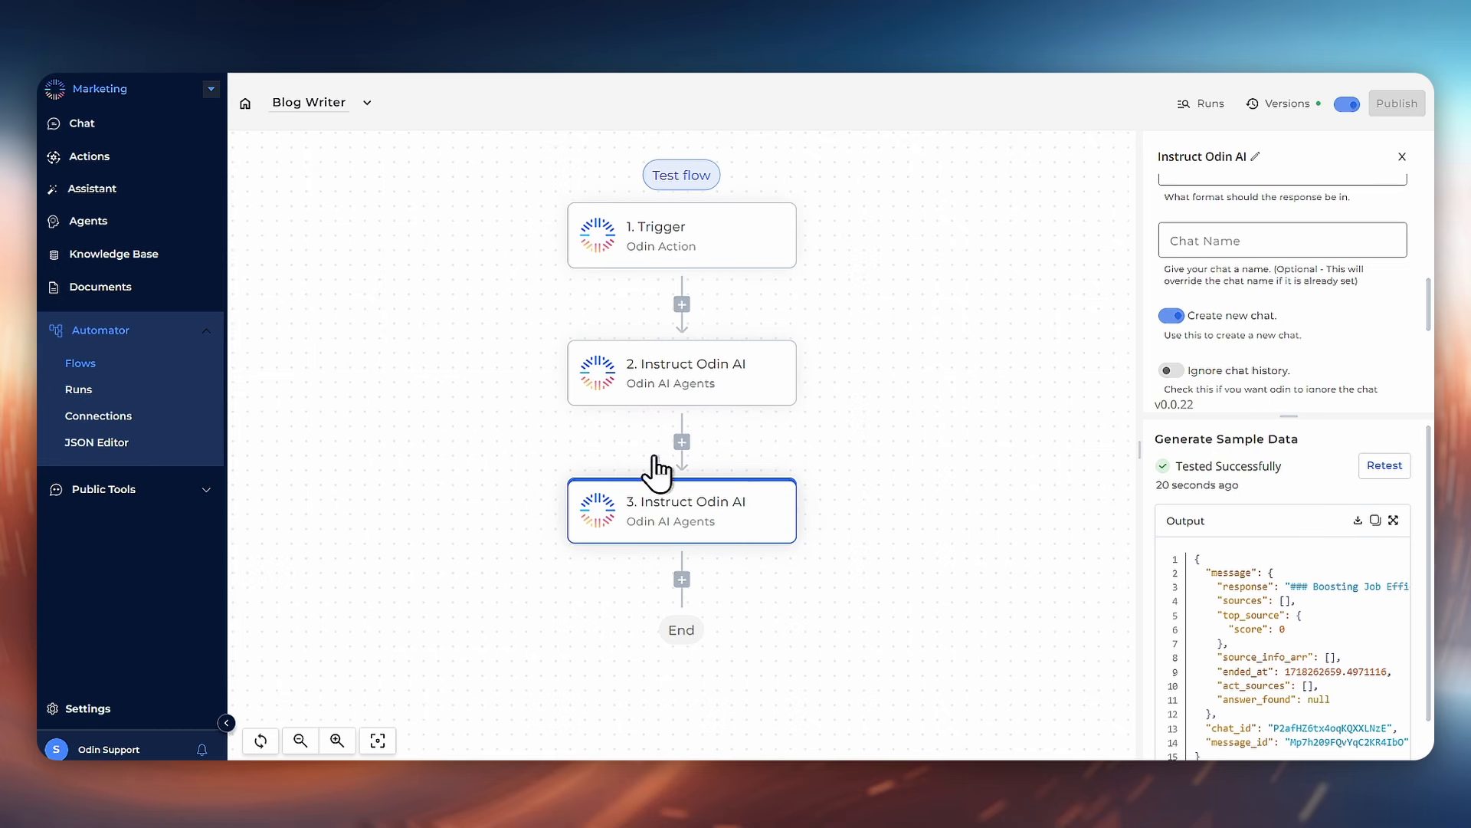
Step: Run the Blog Writer action with the topic "Ai and positive effects on jobs"
{"action": "left_click", "coordinate": [119, 169]}
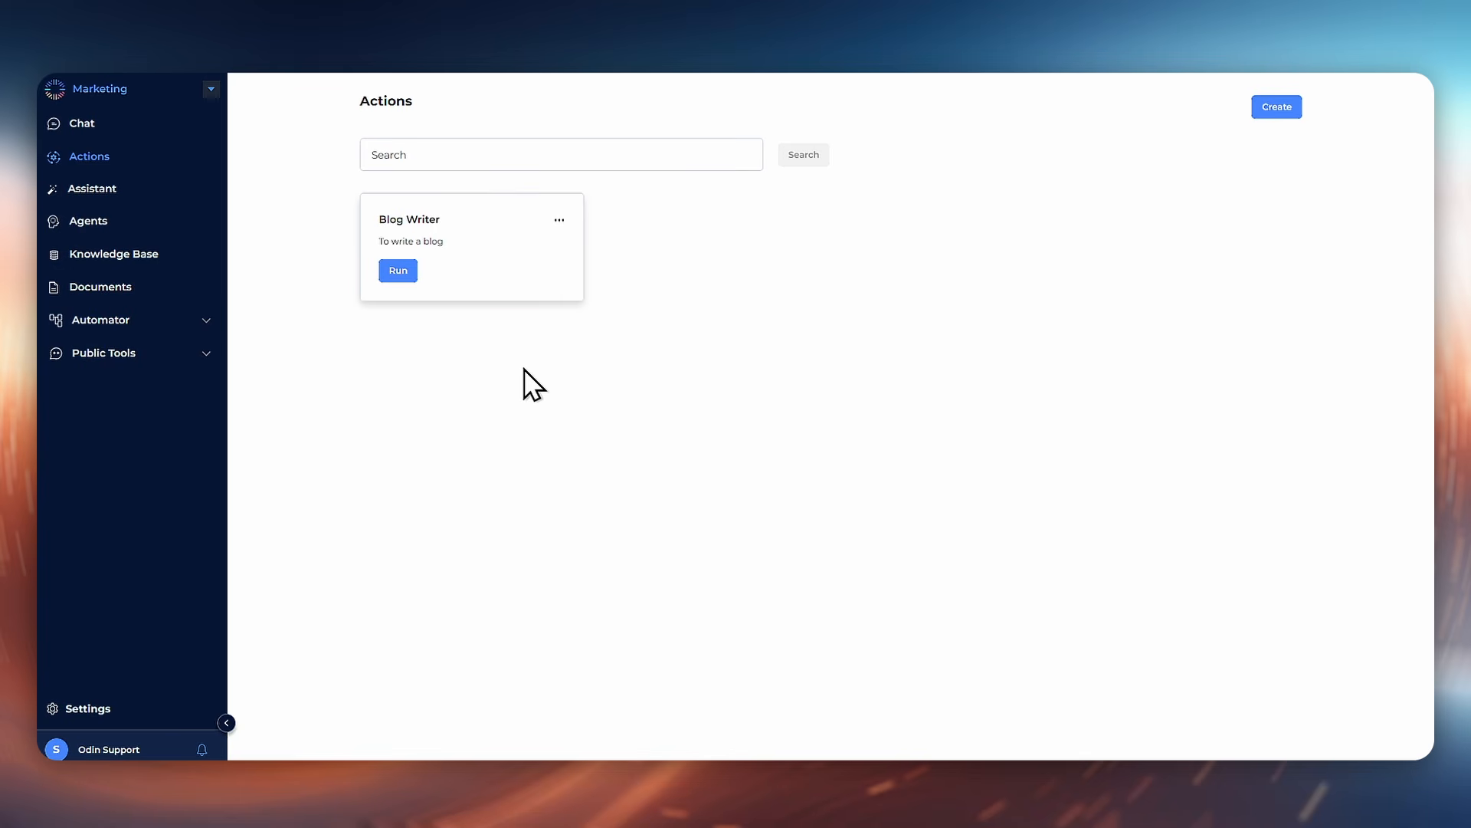
{"action": "left_click", "coordinate": [411, 278]}
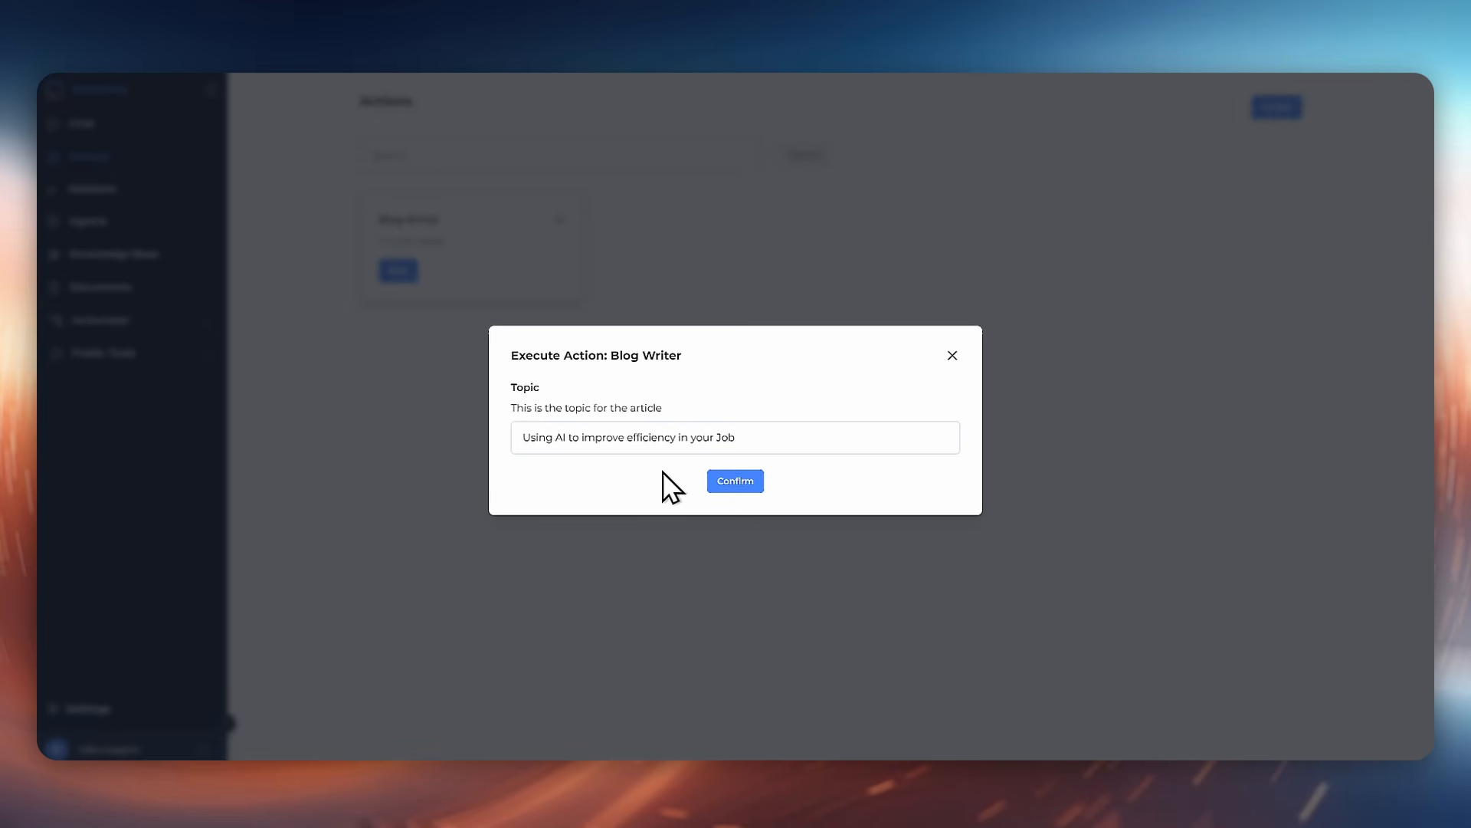
{"action": "triple_click", "coordinate": [661, 442]}
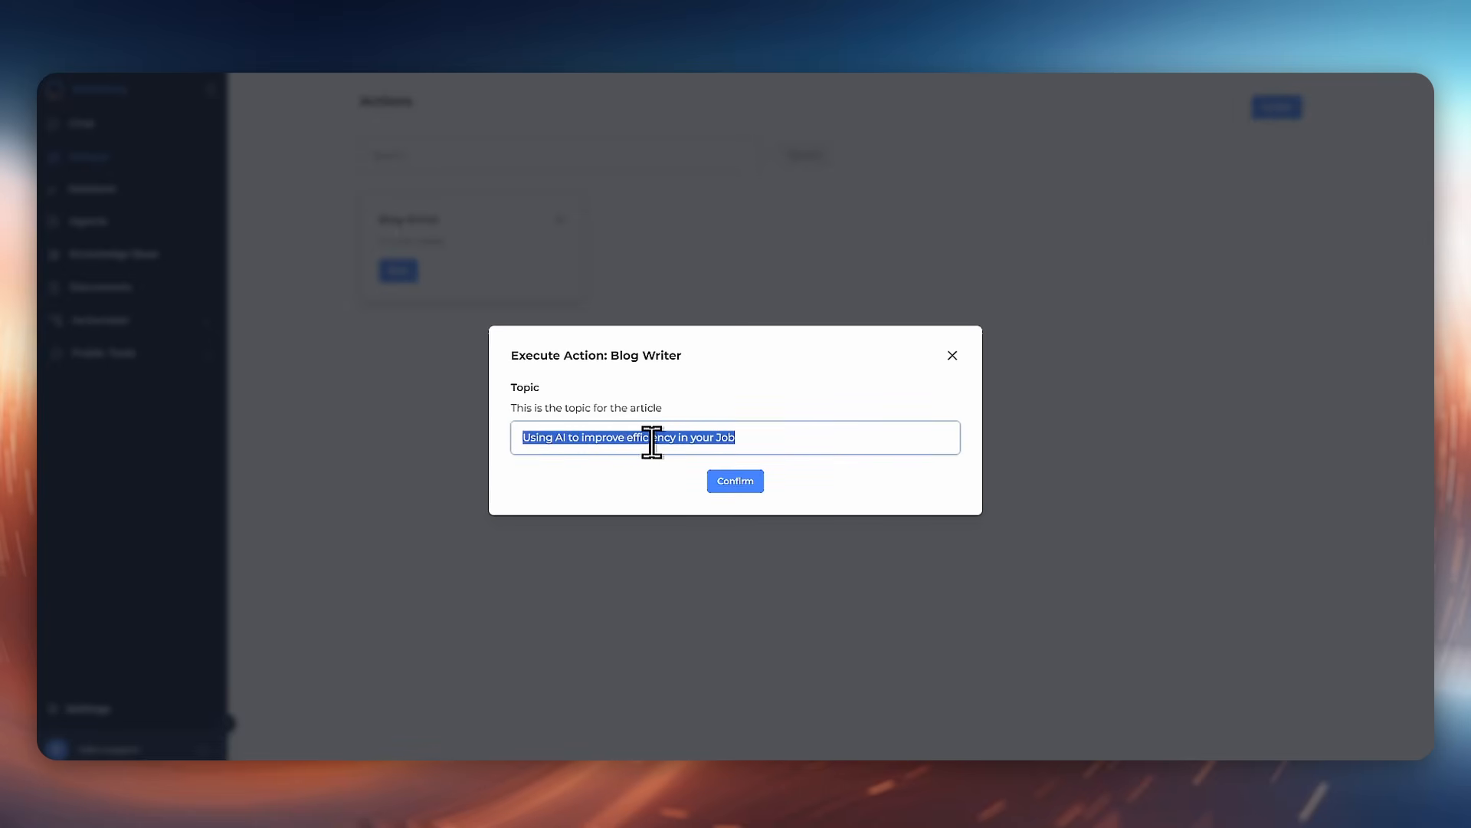
{"action": "type", "text": "Ai and positive effects on"}
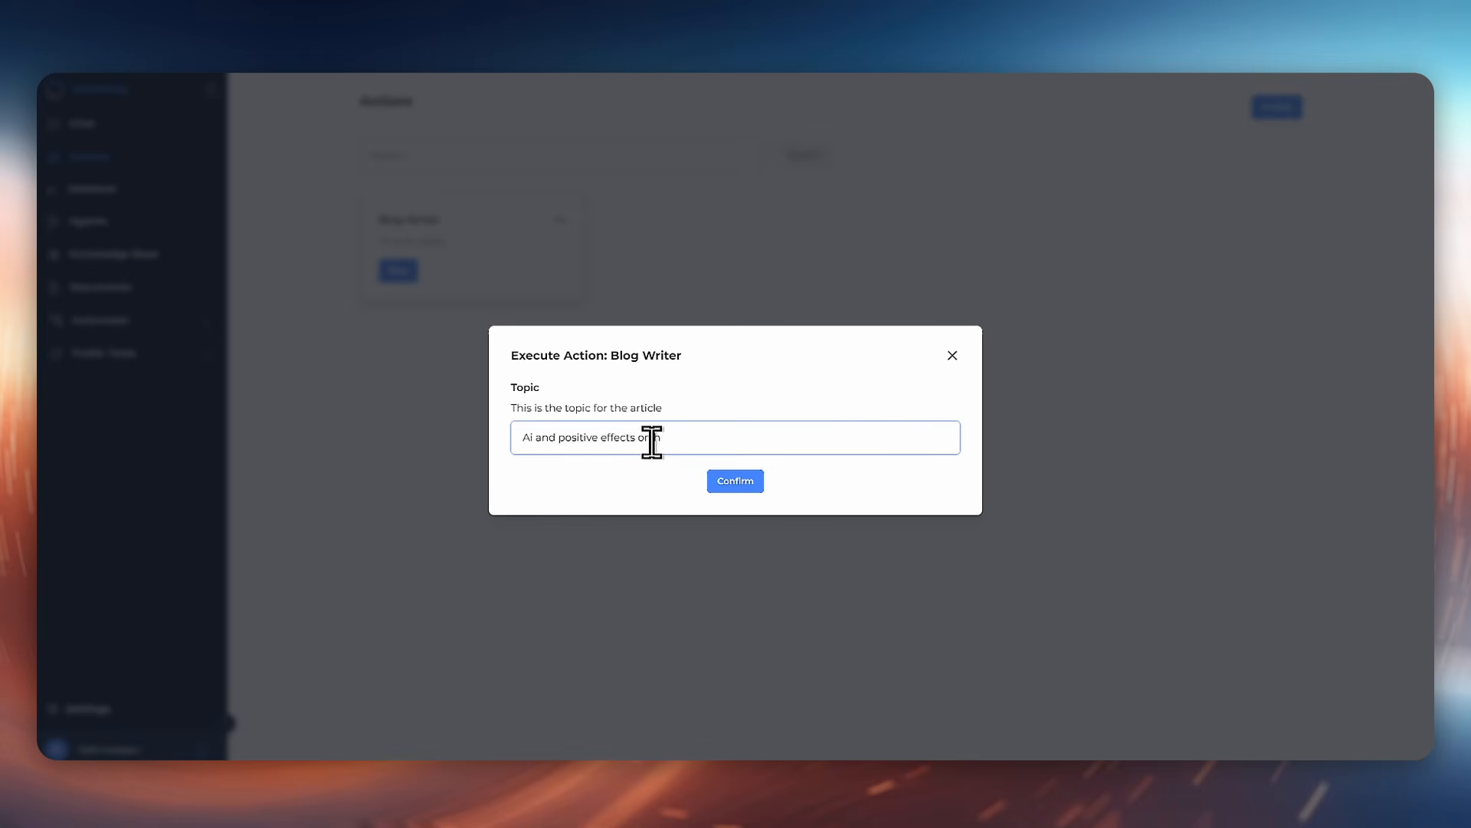
{"action": "type", "text": "jobs"}
{"action": "left_click", "coordinate": [723, 491]}
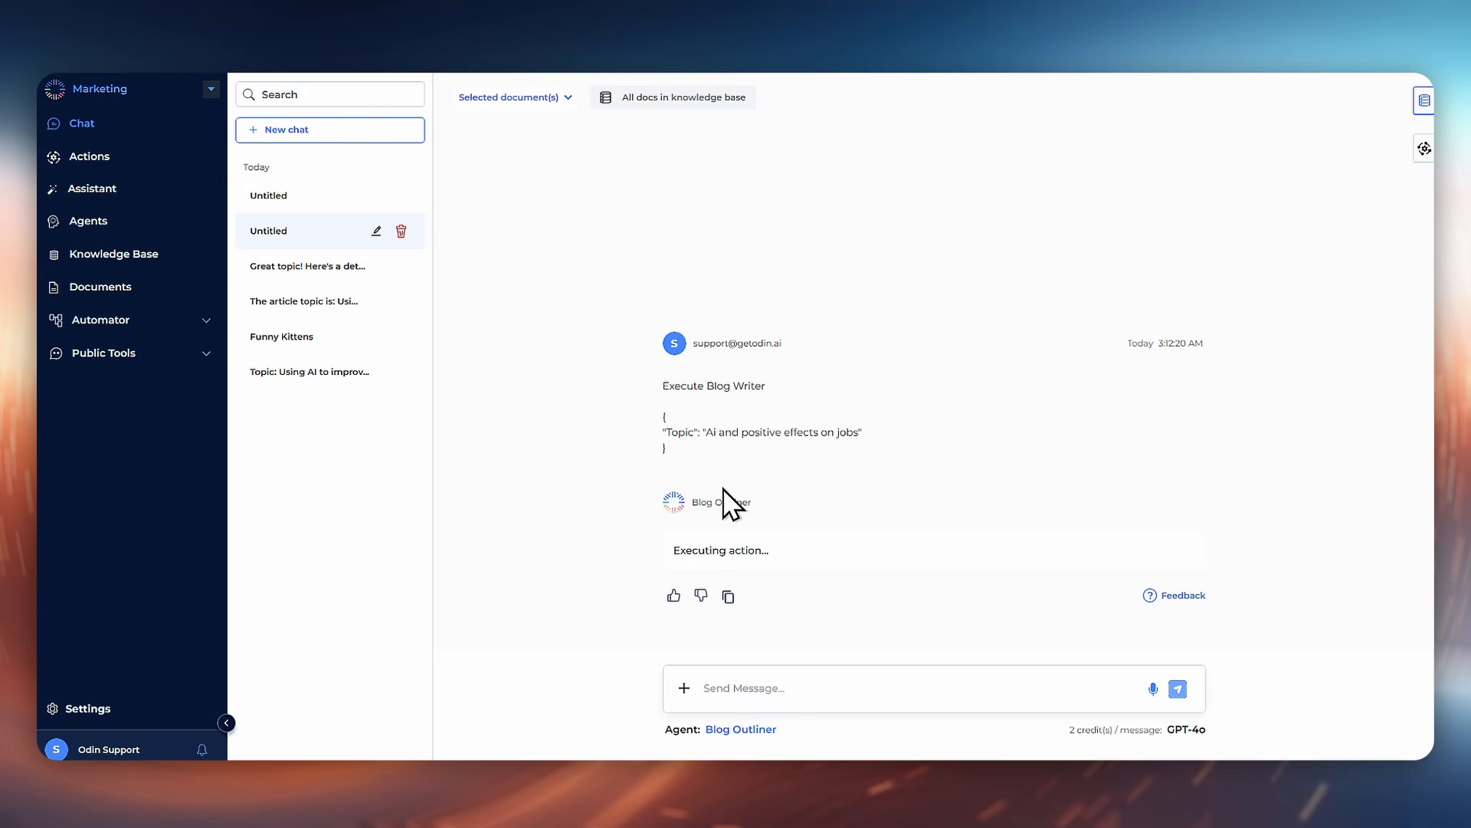
Step: Review the outline and article chats generated by the action run
{"action": "left_click", "coordinate": [366, 193]}
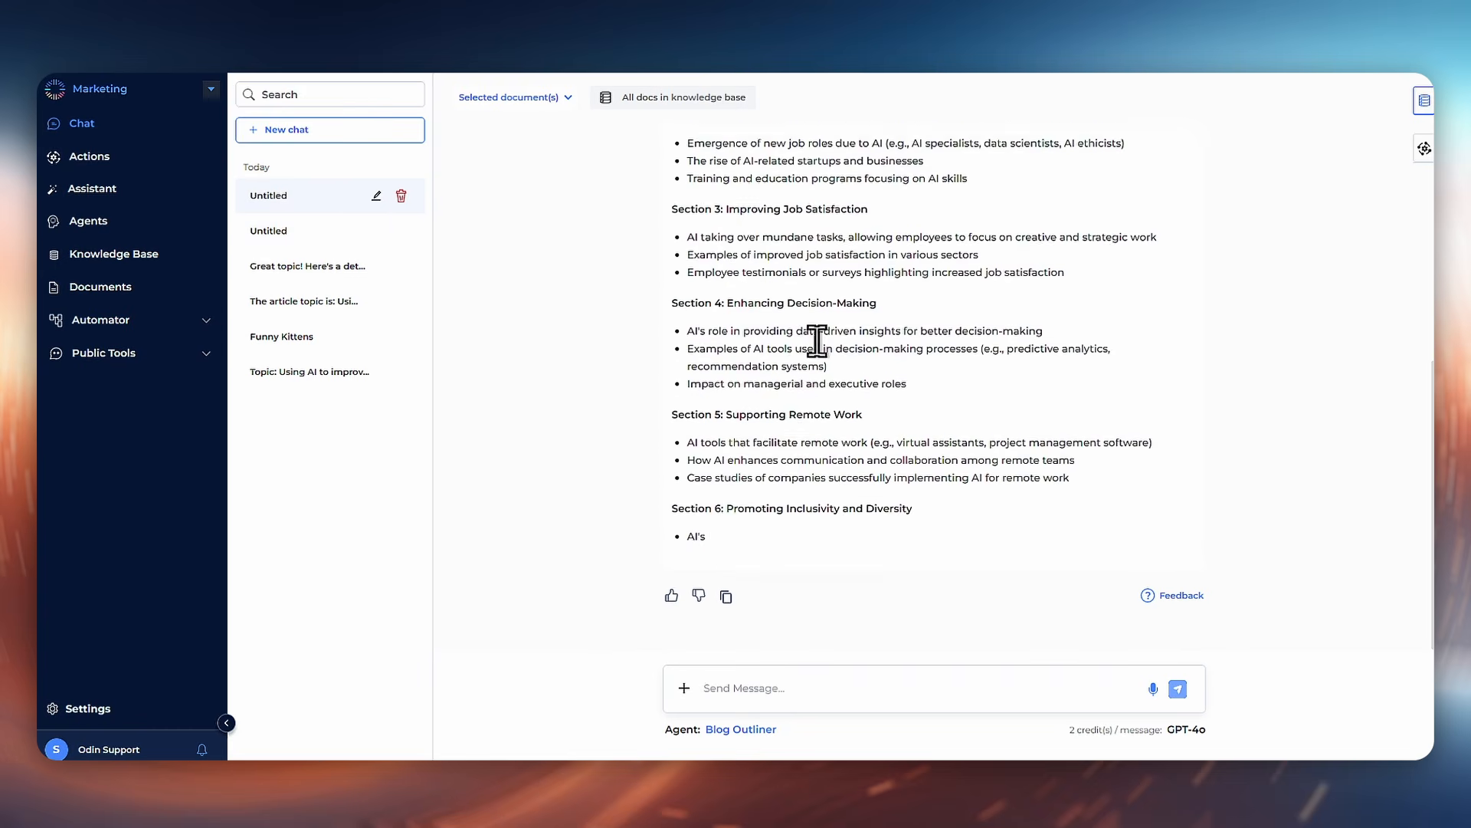
{"action": "scroll", "coordinate": [839, 460], "scroll_direction": "up", "scroll_amount": 5}
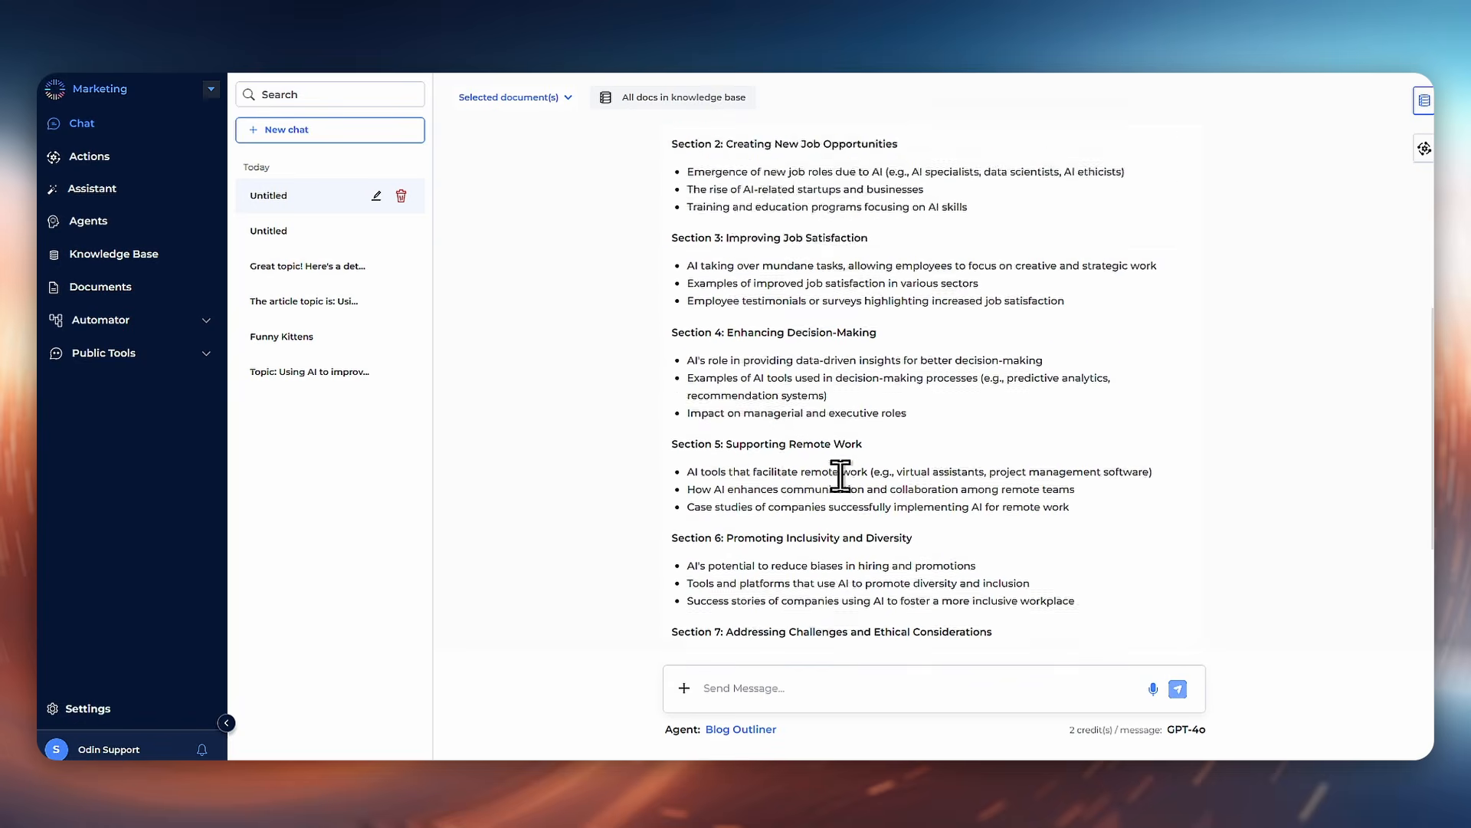
{"action": "scroll", "coordinate": [841, 476], "scroll_direction": "down", "scroll_amount": 10}
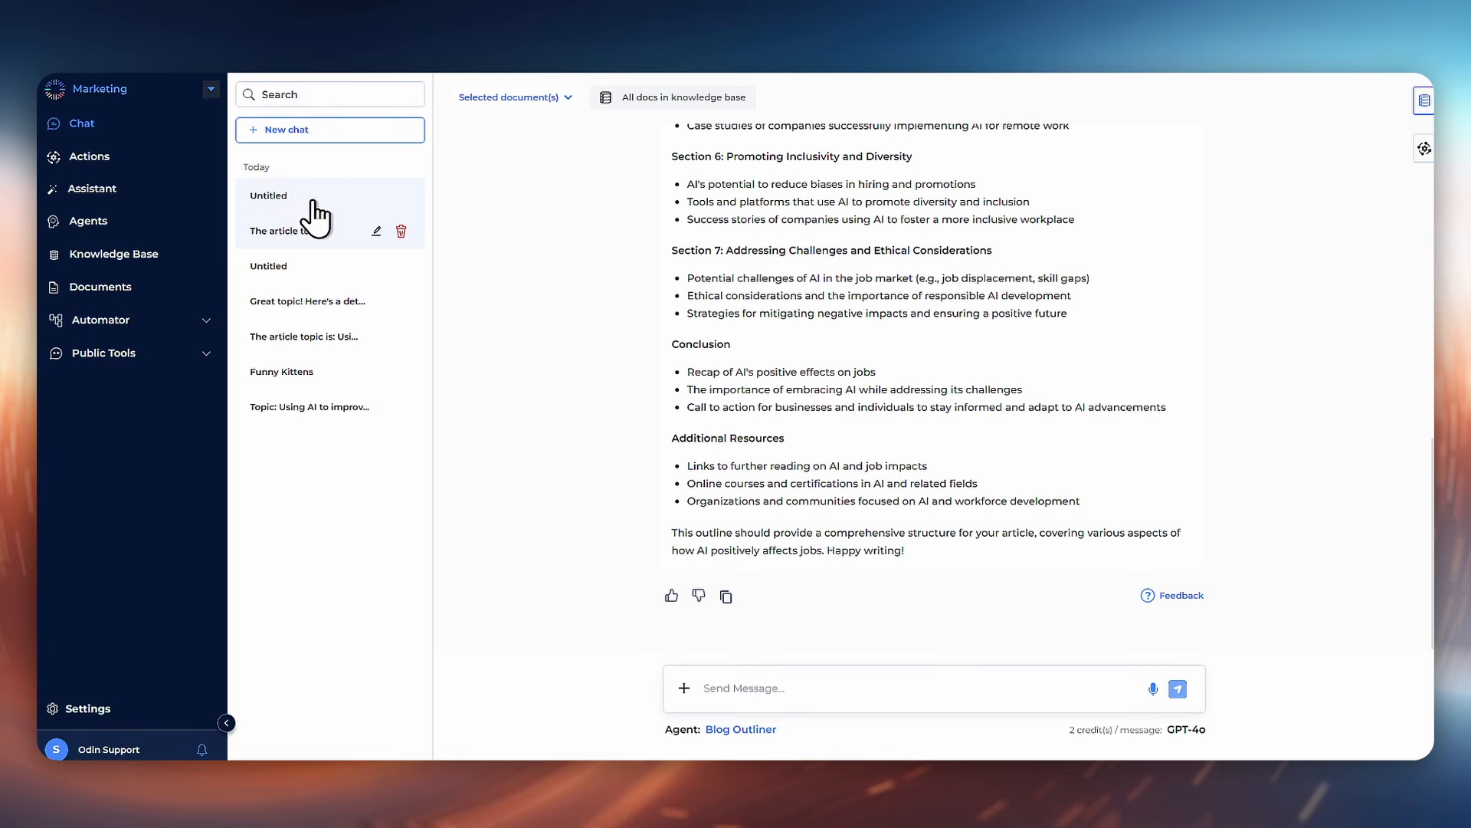
{"action": "left_click", "coordinate": [303, 203]}
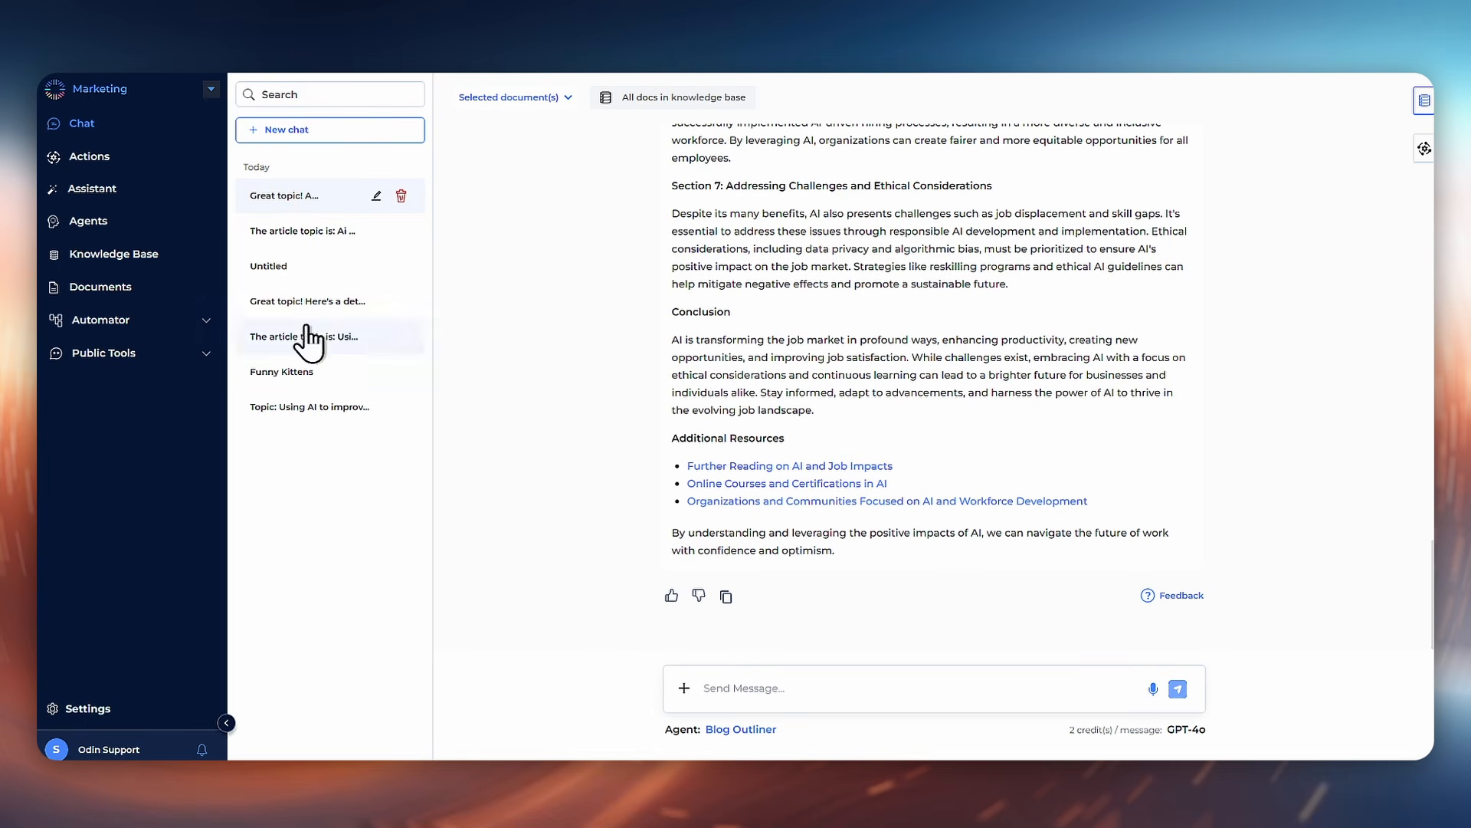
Step: Open the Blog Writer flow and start adding a step after the third step
{"action": "left_click", "coordinate": [198, 320]}
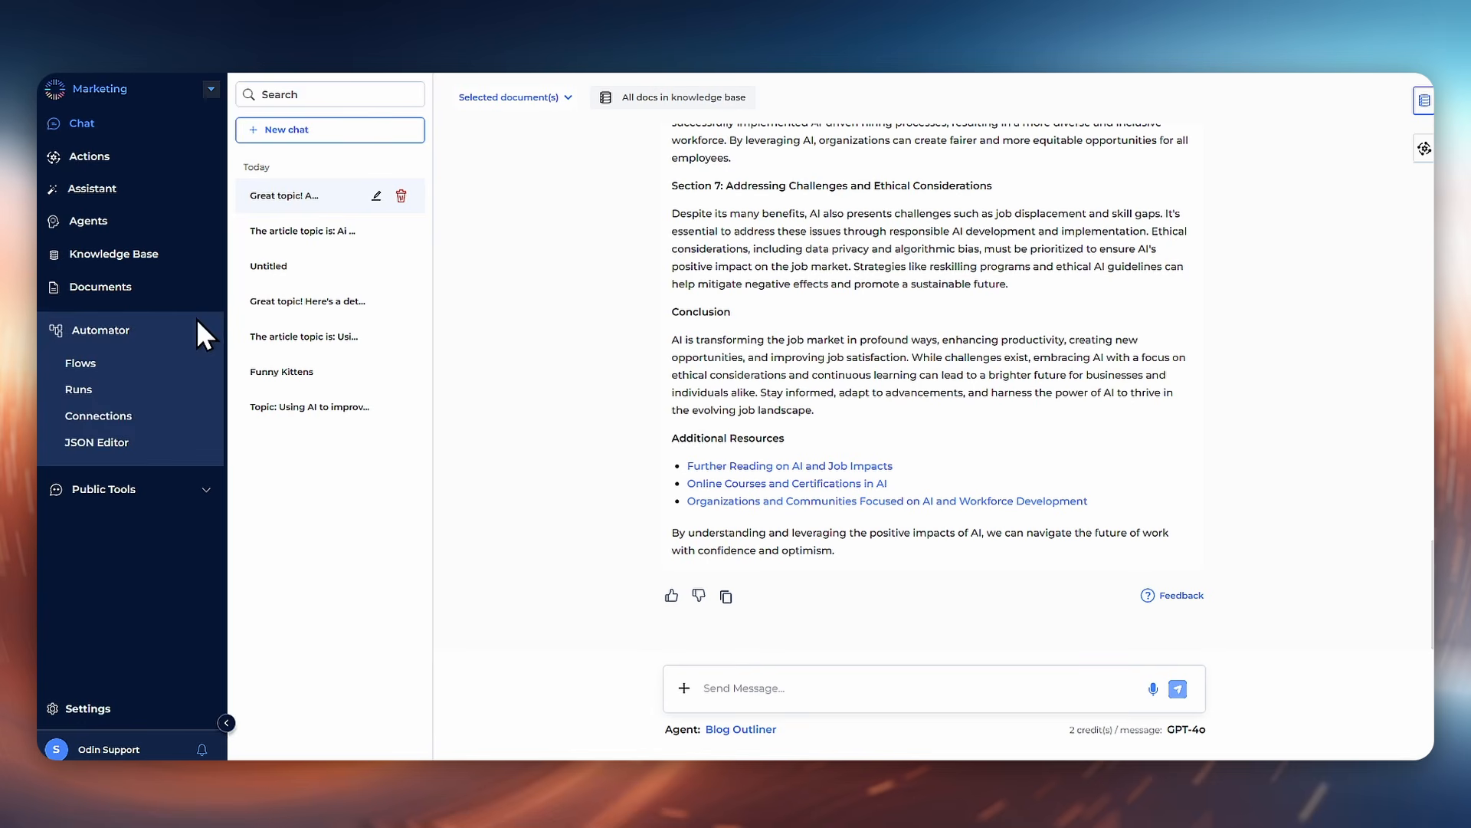
{"action": "left_click", "coordinate": [93, 362]}
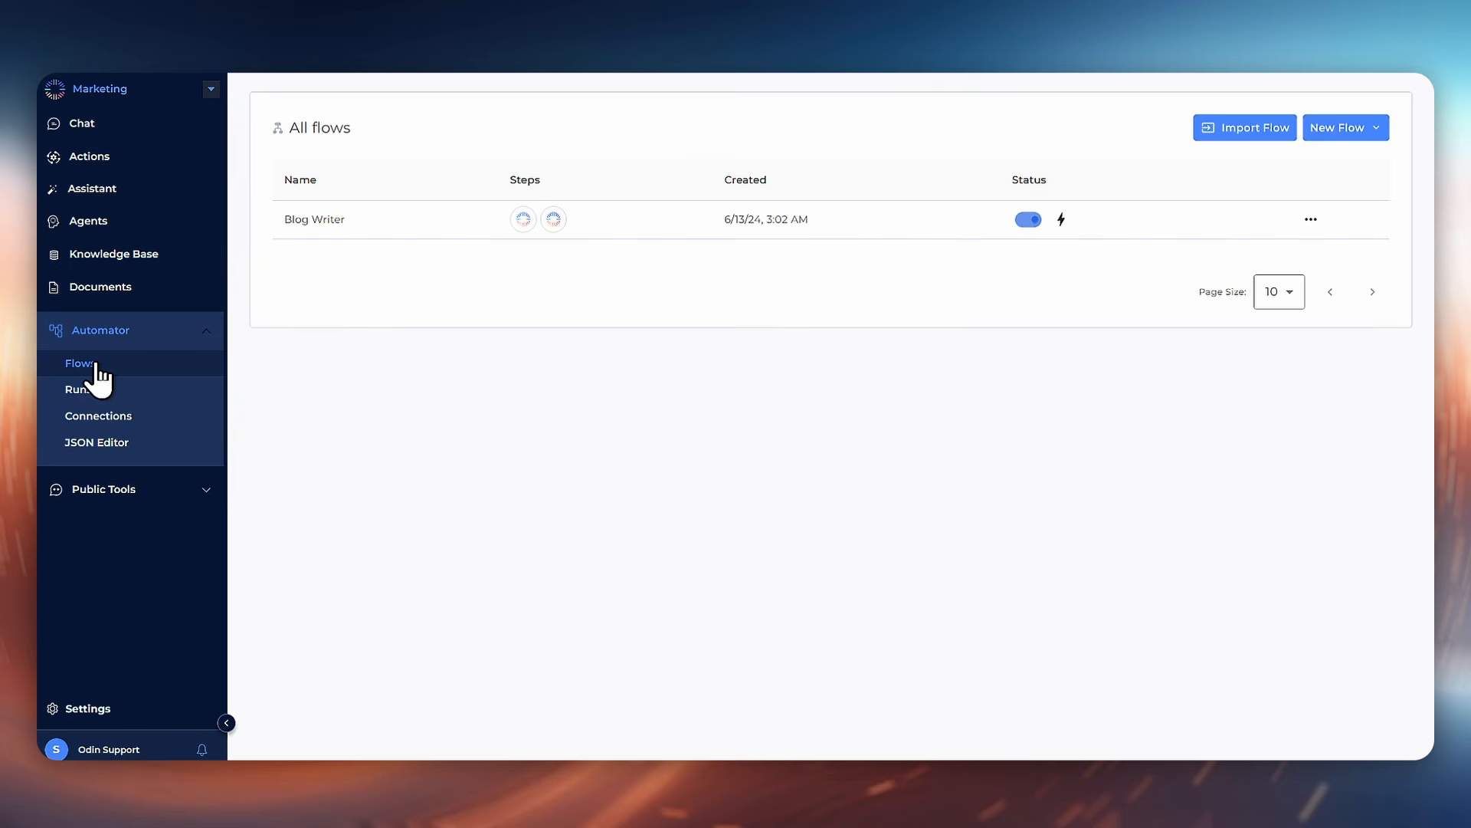
{"action": "left_click", "coordinate": [658, 226]}
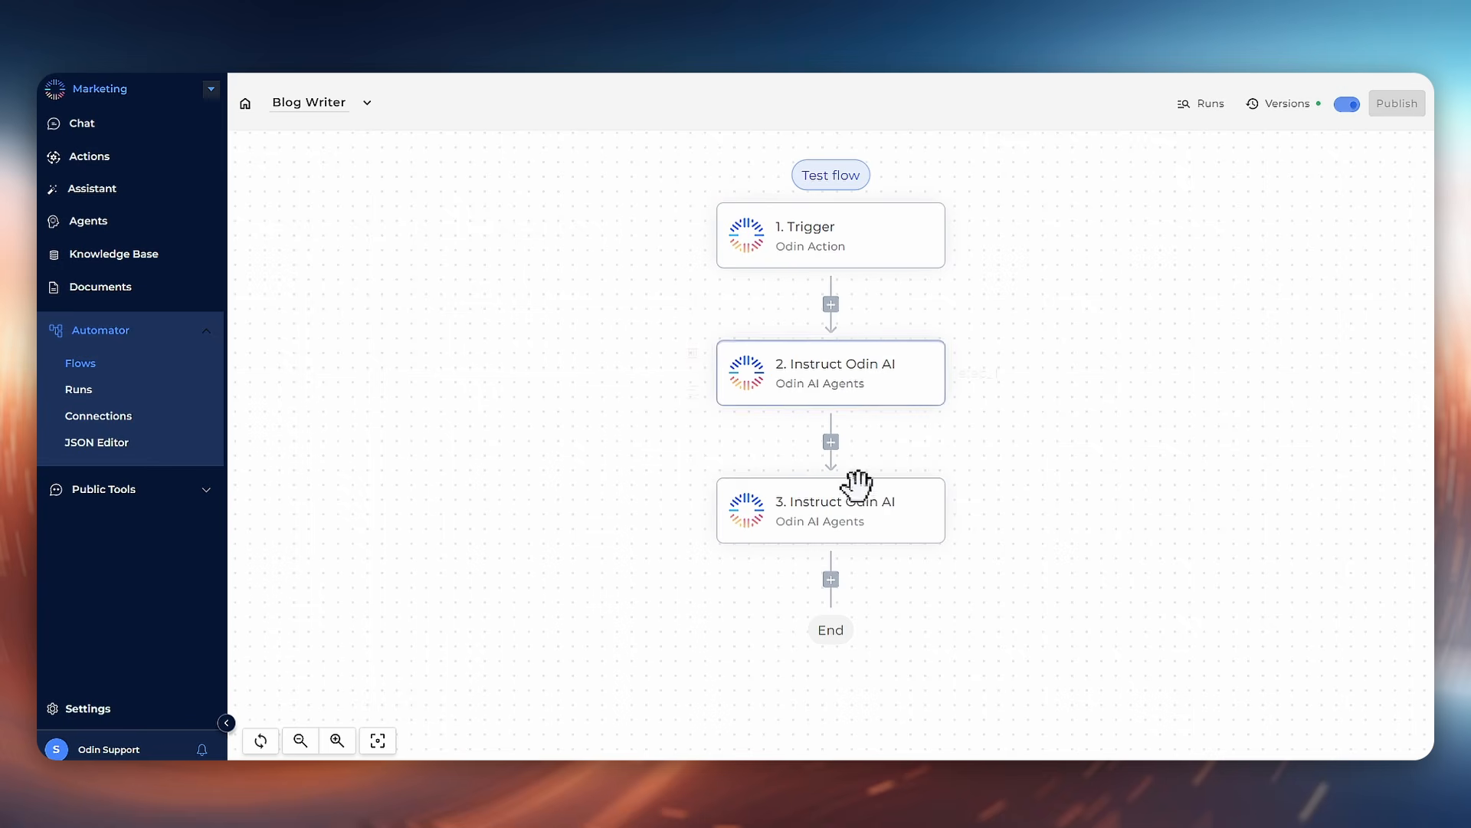
{"action": "left_click", "coordinate": [831, 579]}
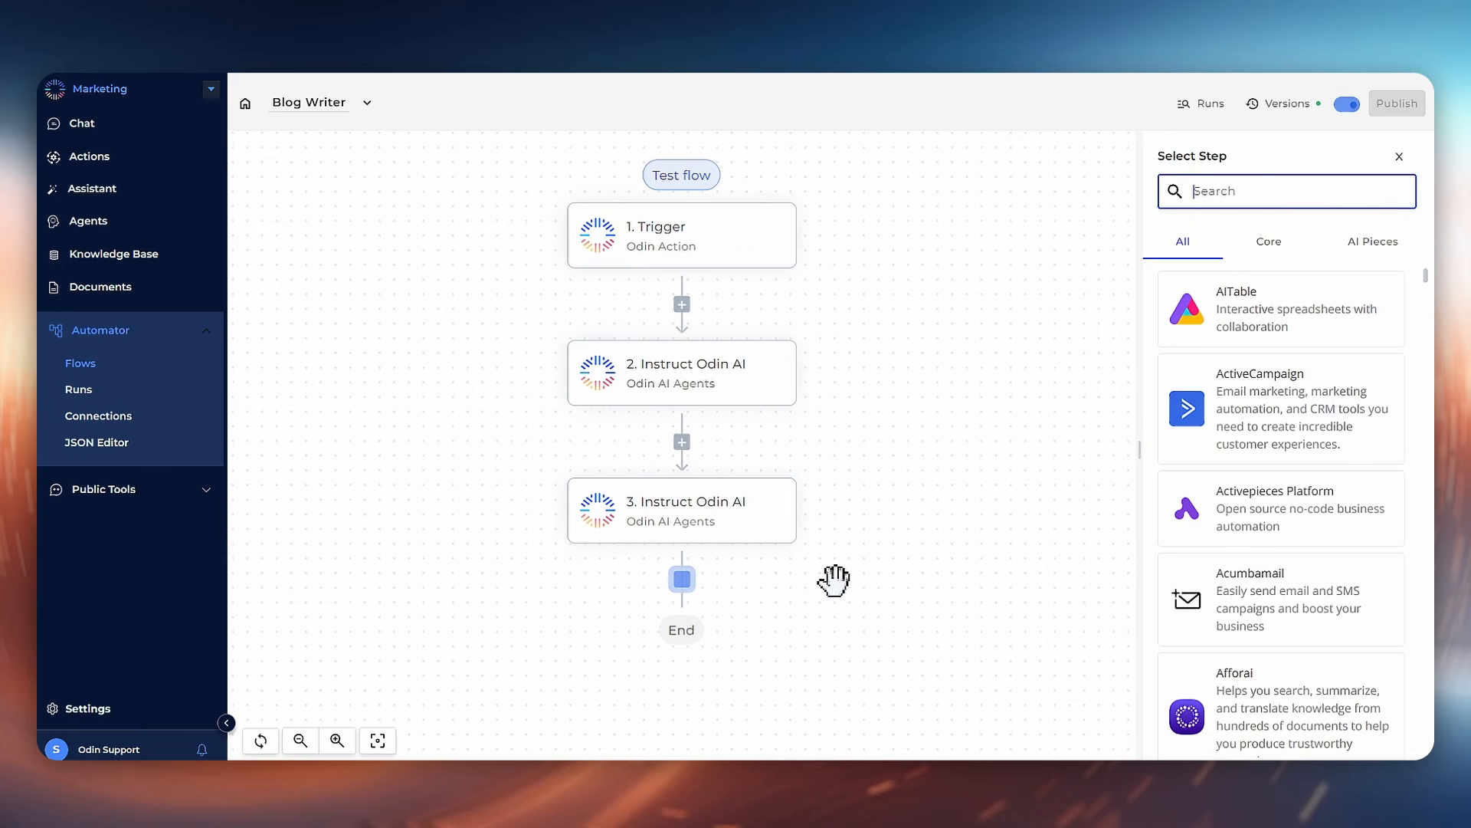
Step: Open and close the flow's version history
{"action": "left_click", "coordinate": [1281, 111]}
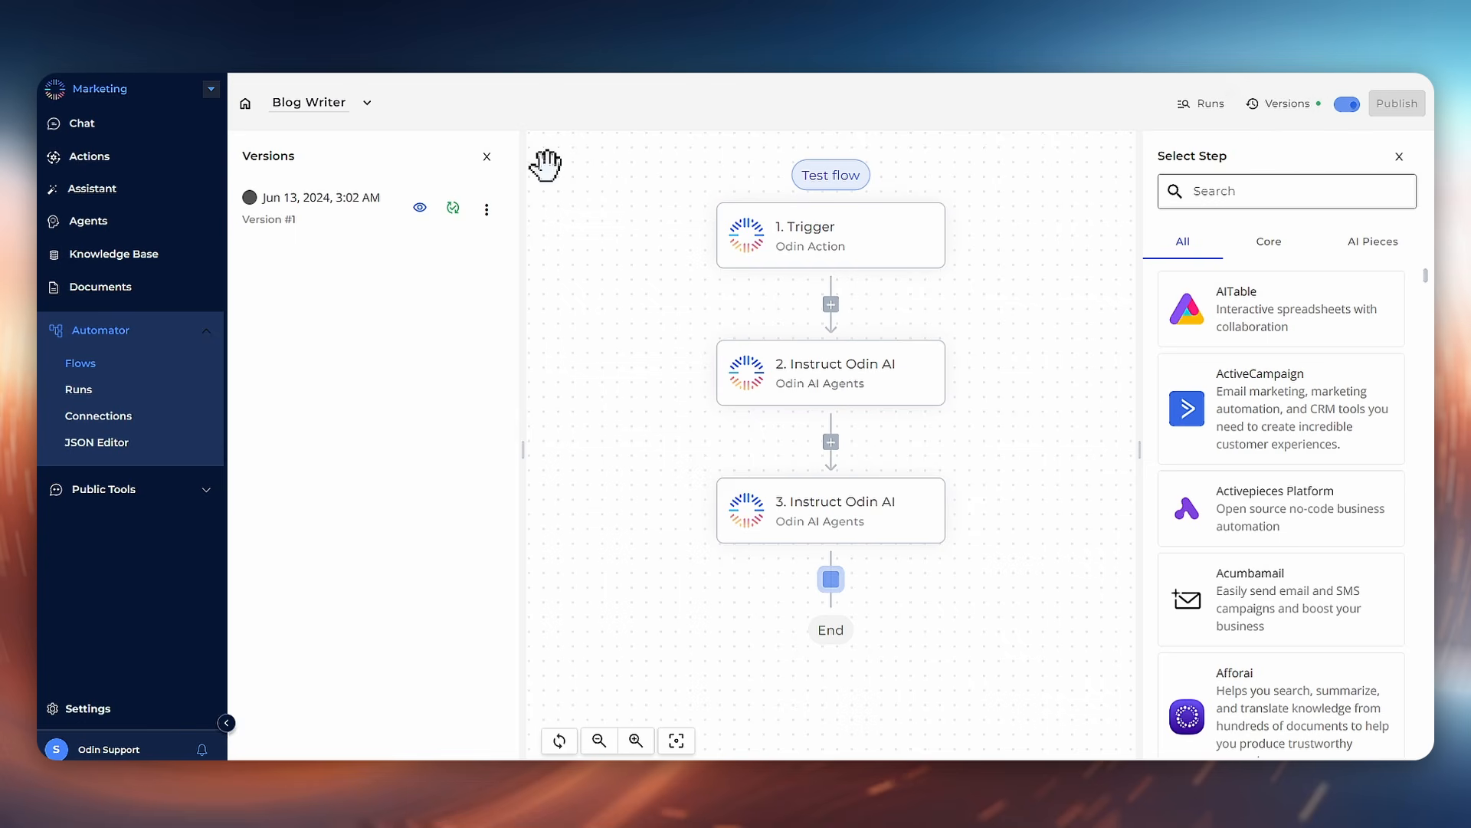
{"action": "left_click", "coordinate": [487, 157]}
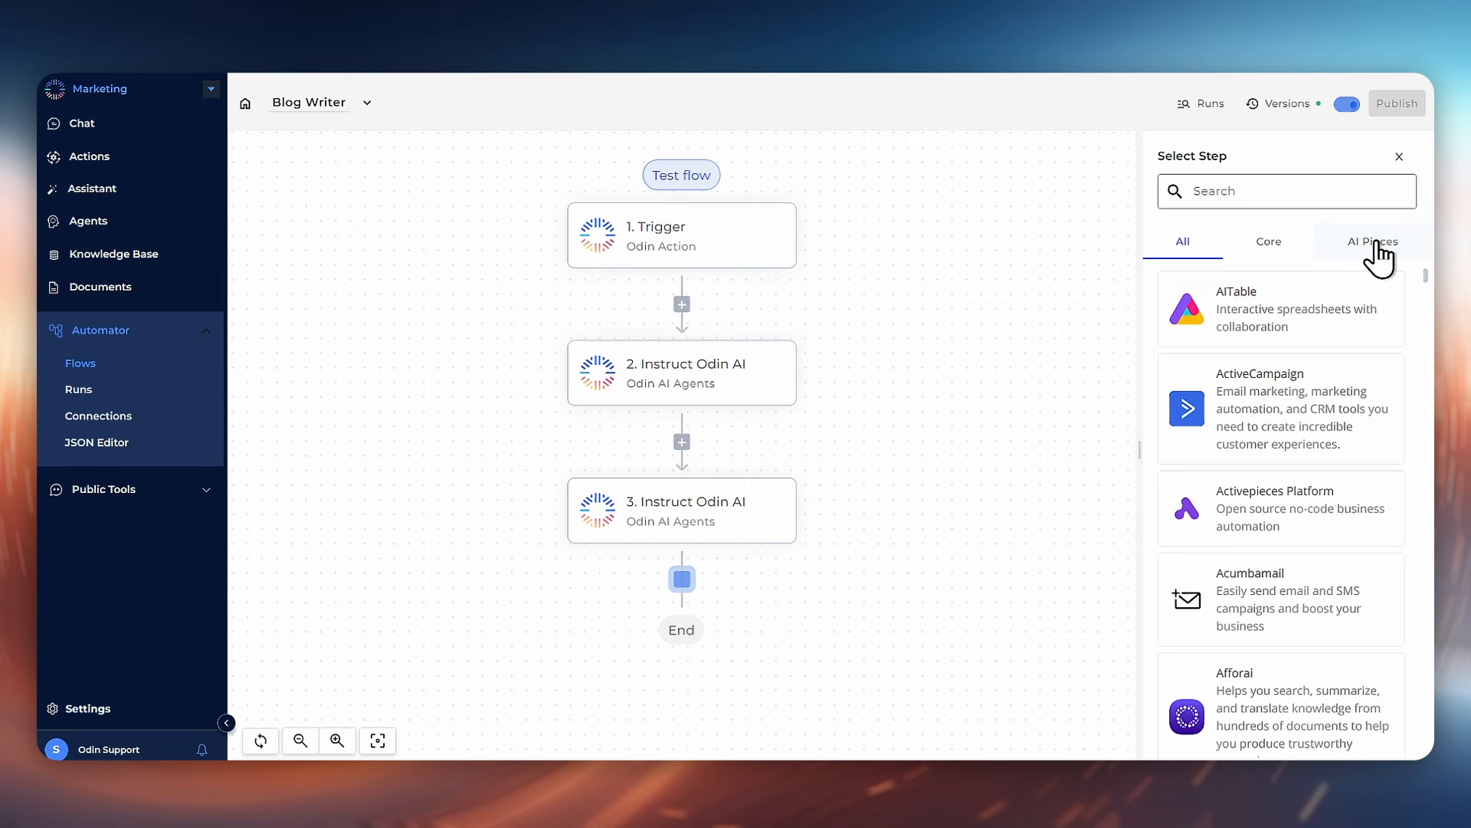
Step: Add a fourth step from the AI Pieces using Odin AI Tools with the Create Document action
{"action": "scroll", "coordinate": [1281, 483], "scroll_direction": "down", "scroll_amount": 5}
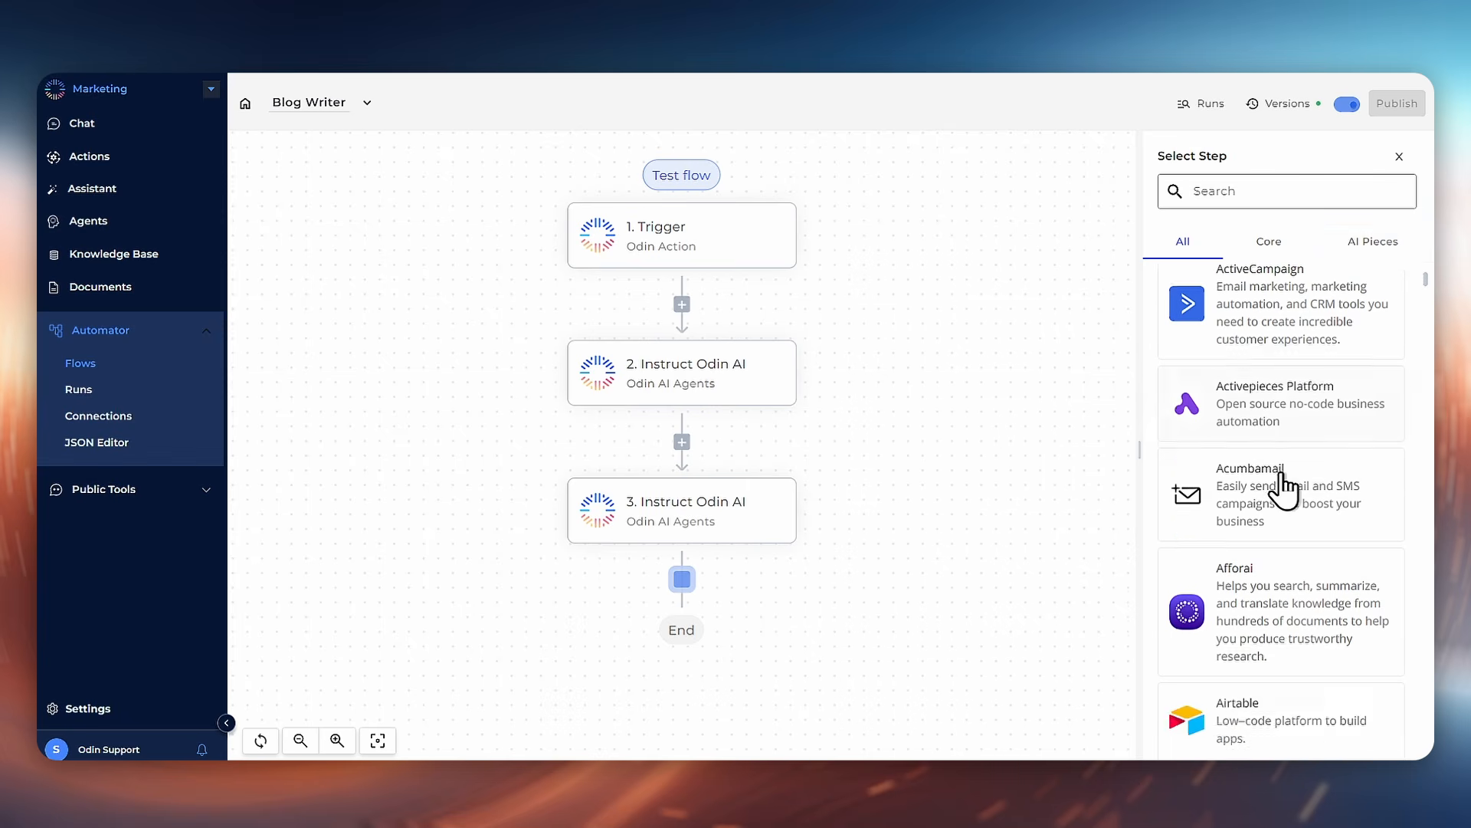
{"action": "scroll", "coordinate": [1284, 490], "scroll_direction": "down", "scroll_amount": 1}
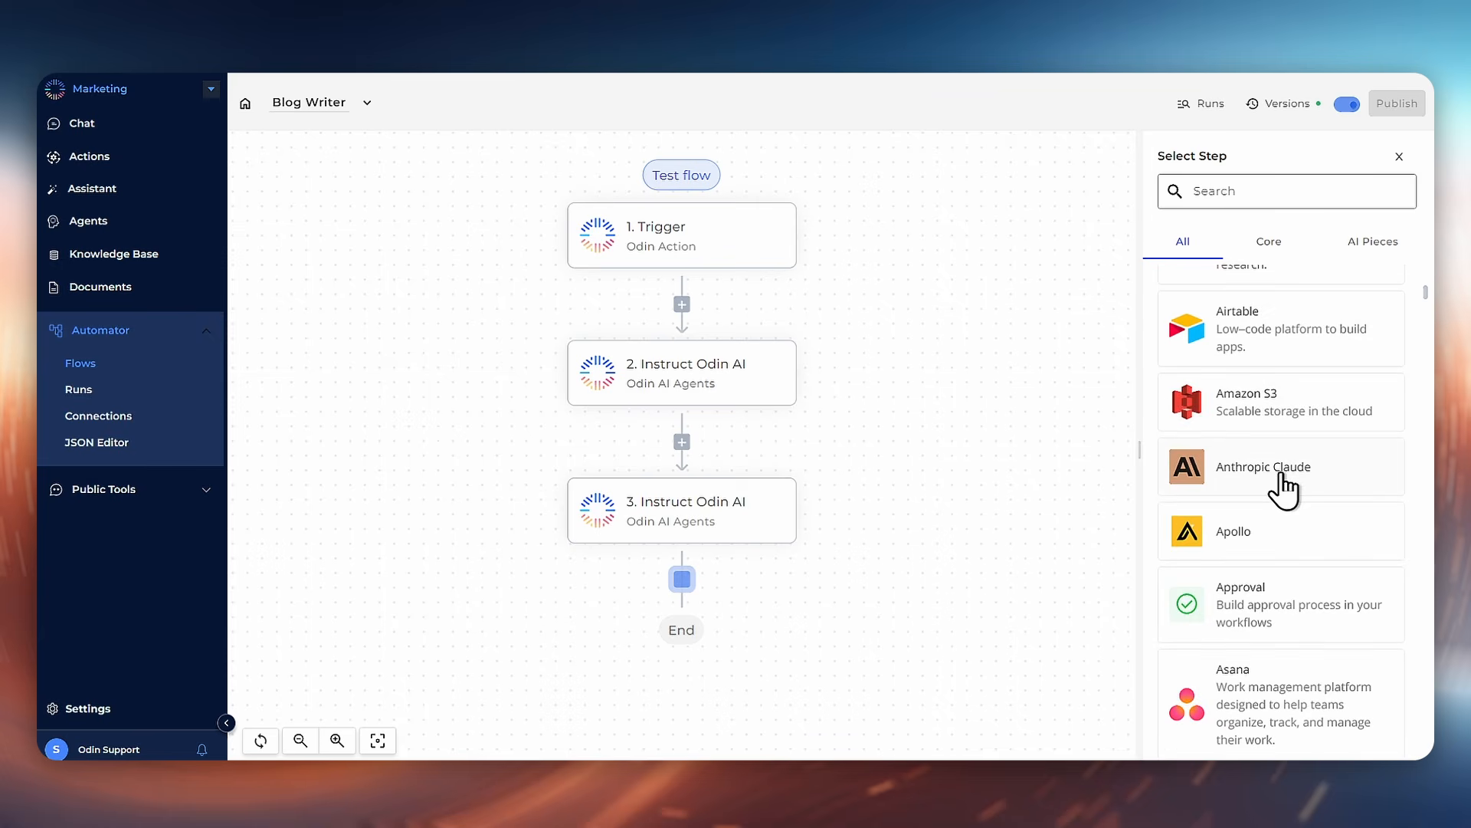
{"action": "scroll", "coordinate": [1278, 498], "scroll_direction": "down", "scroll_amount": 4}
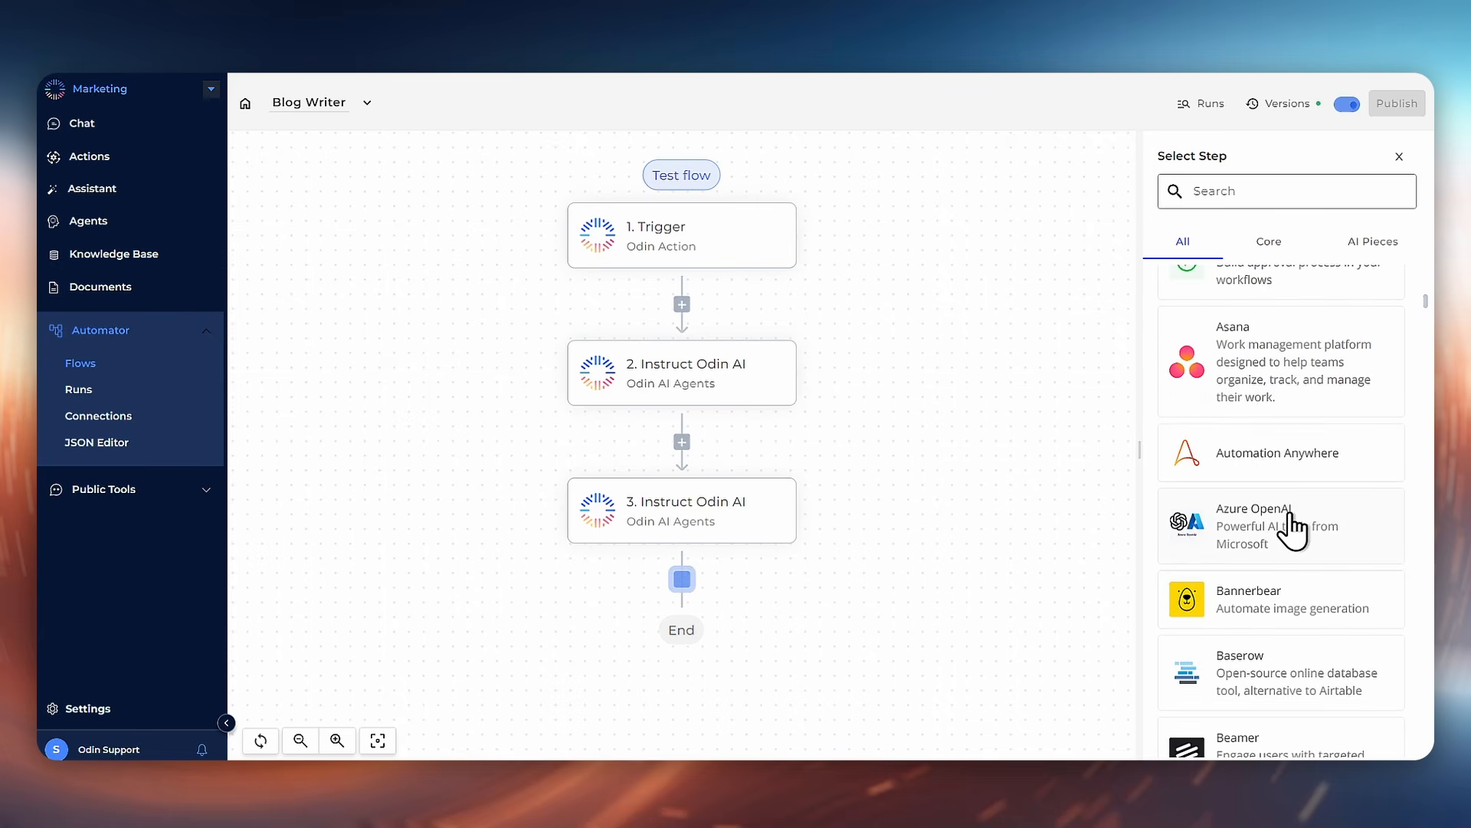
{"action": "scroll", "coordinate": [1292, 517], "scroll_direction": "down", "scroll_amount": 3}
{"action": "scroll", "coordinate": [1293, 529], "scroll_direction": "down", "scroll_amount": 15}
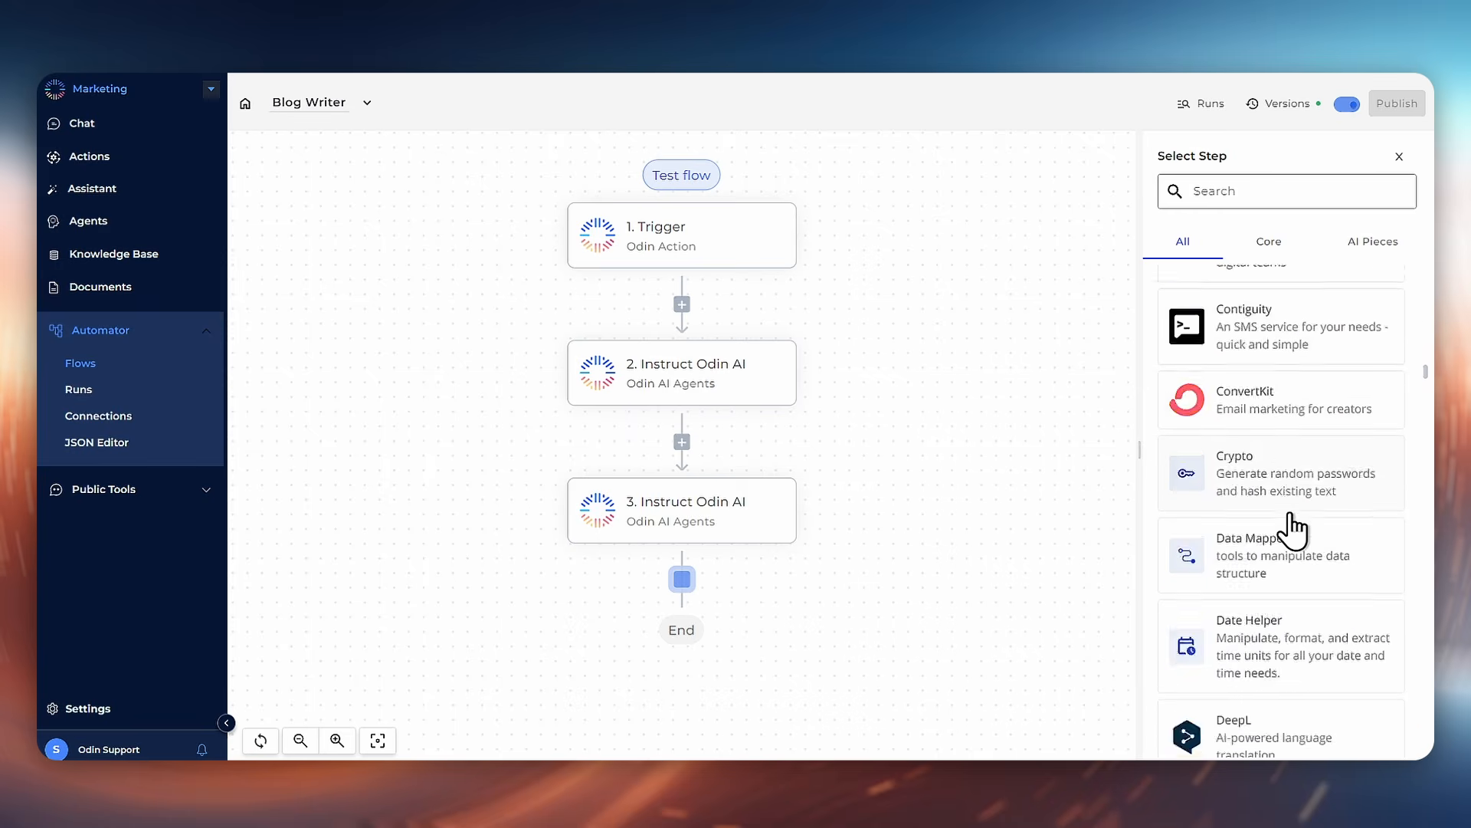
{"action": "scroll", "coordinate": [1292, 529], "scroll_direction": "up", "scroll_amount": 5}
{"action": "scroll", "coordinate": [1294, 529], "scroll_direction": "up", "scroll_amount": 15}
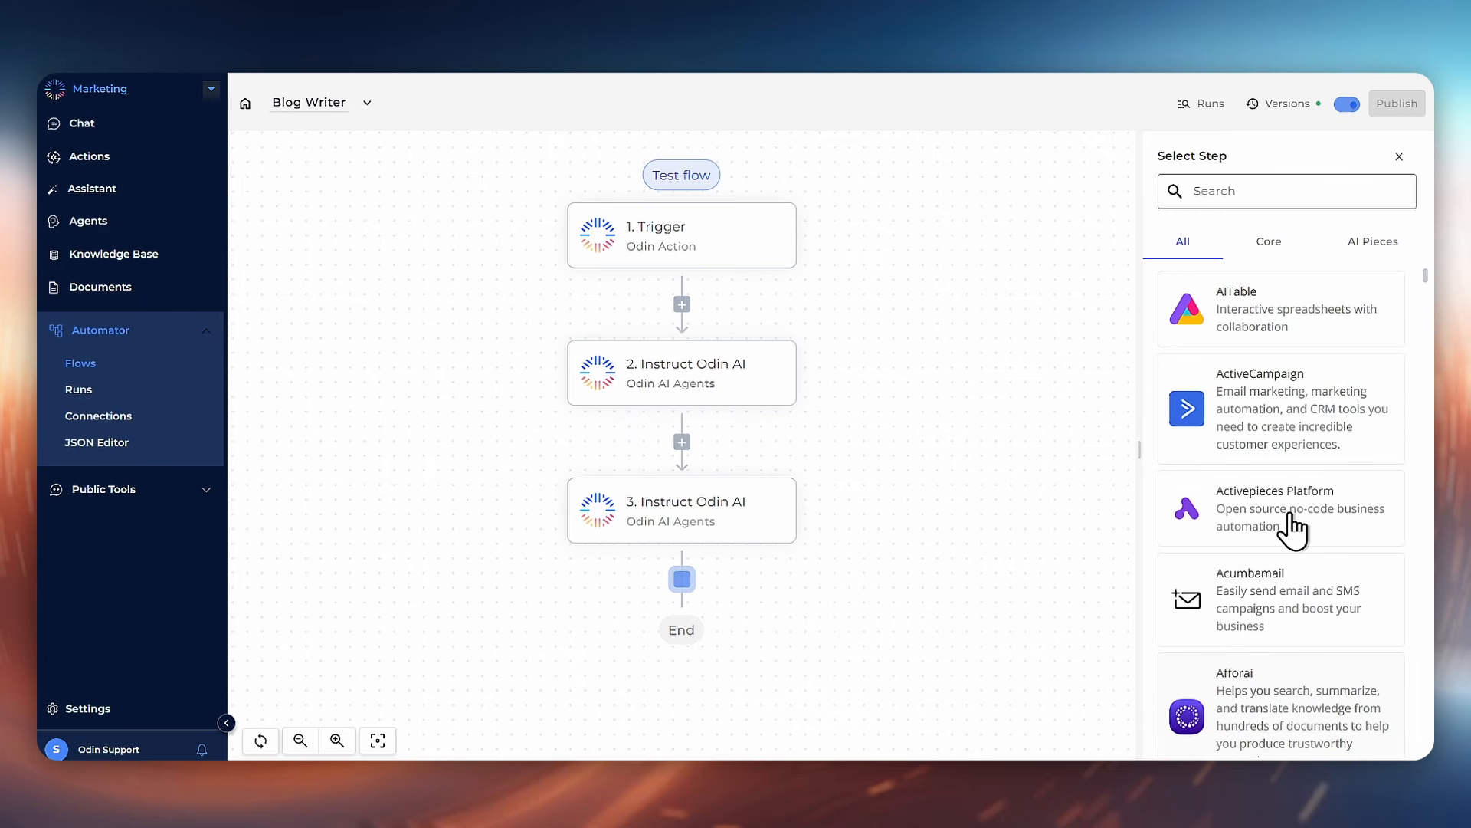
{"action": "left_click", "coordinate": [1374, 242]}
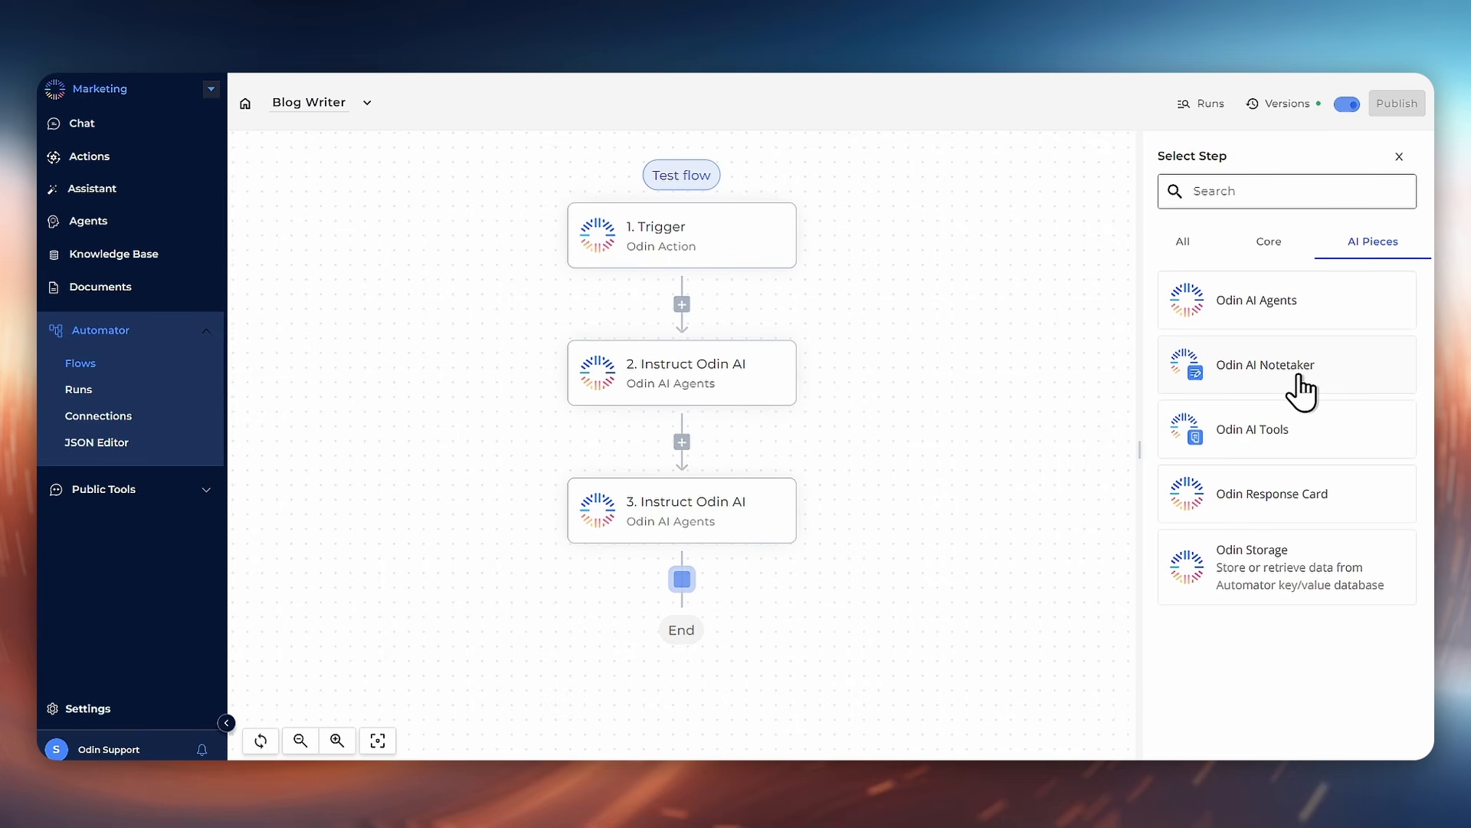
{"action": "left_click", "coordinate": [1294, 441]}
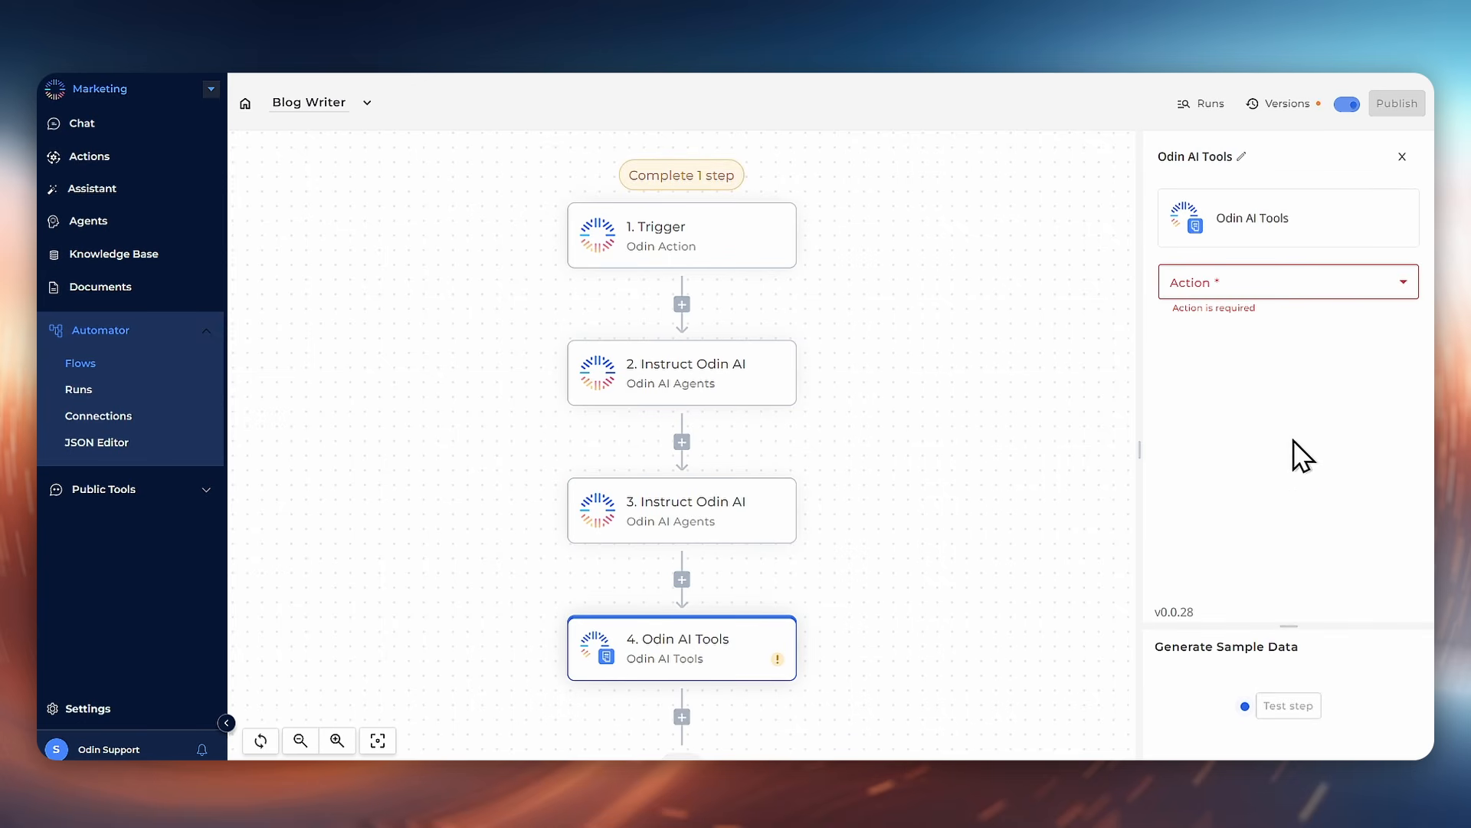
{"action": "left_click", "coordinate": [1302, 287]}
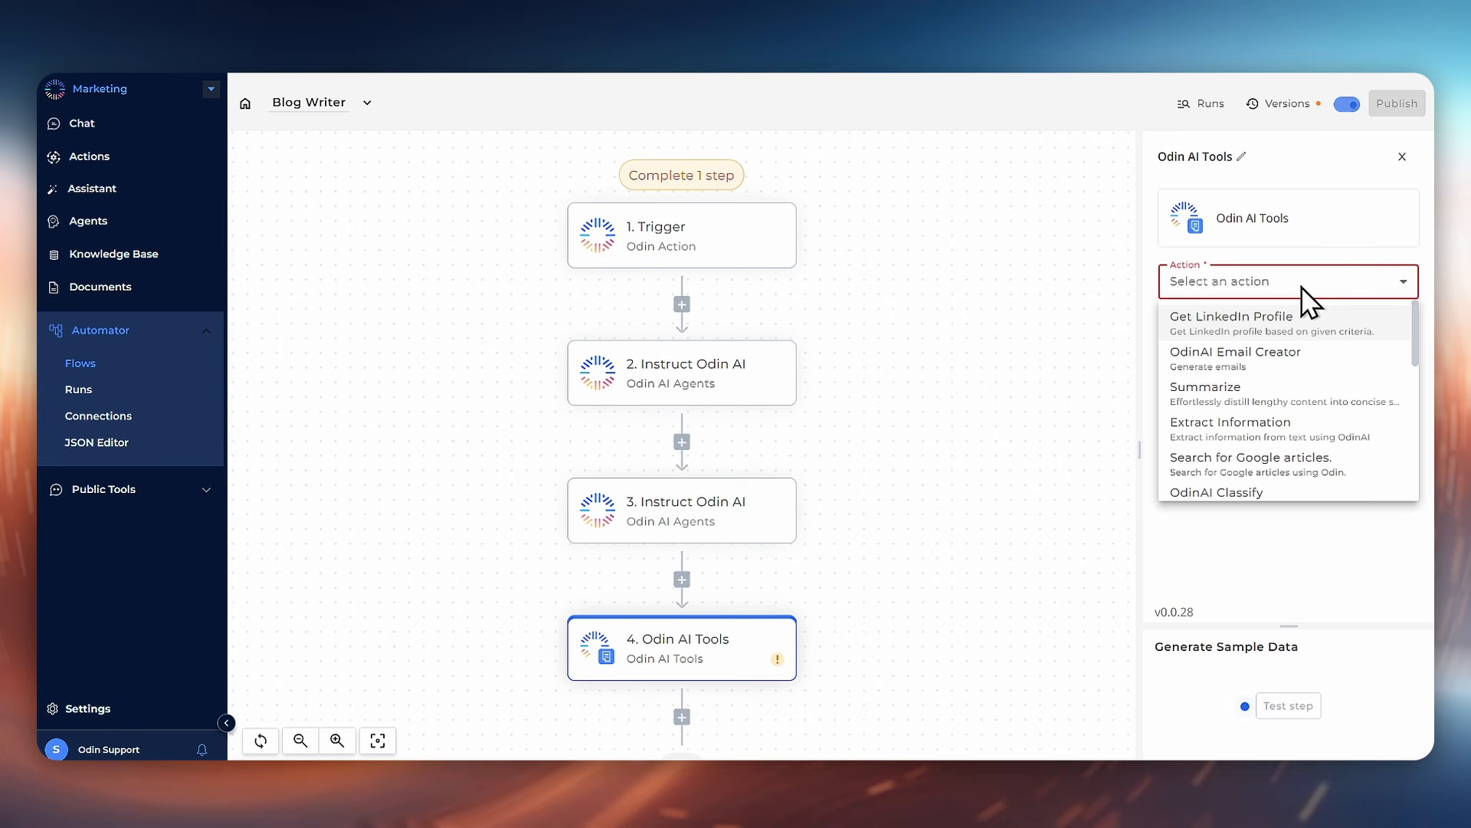
{"action": "scroll", "coordinate": [1309, 367], "scroll_direction": "down", "scroll_amount": 5}
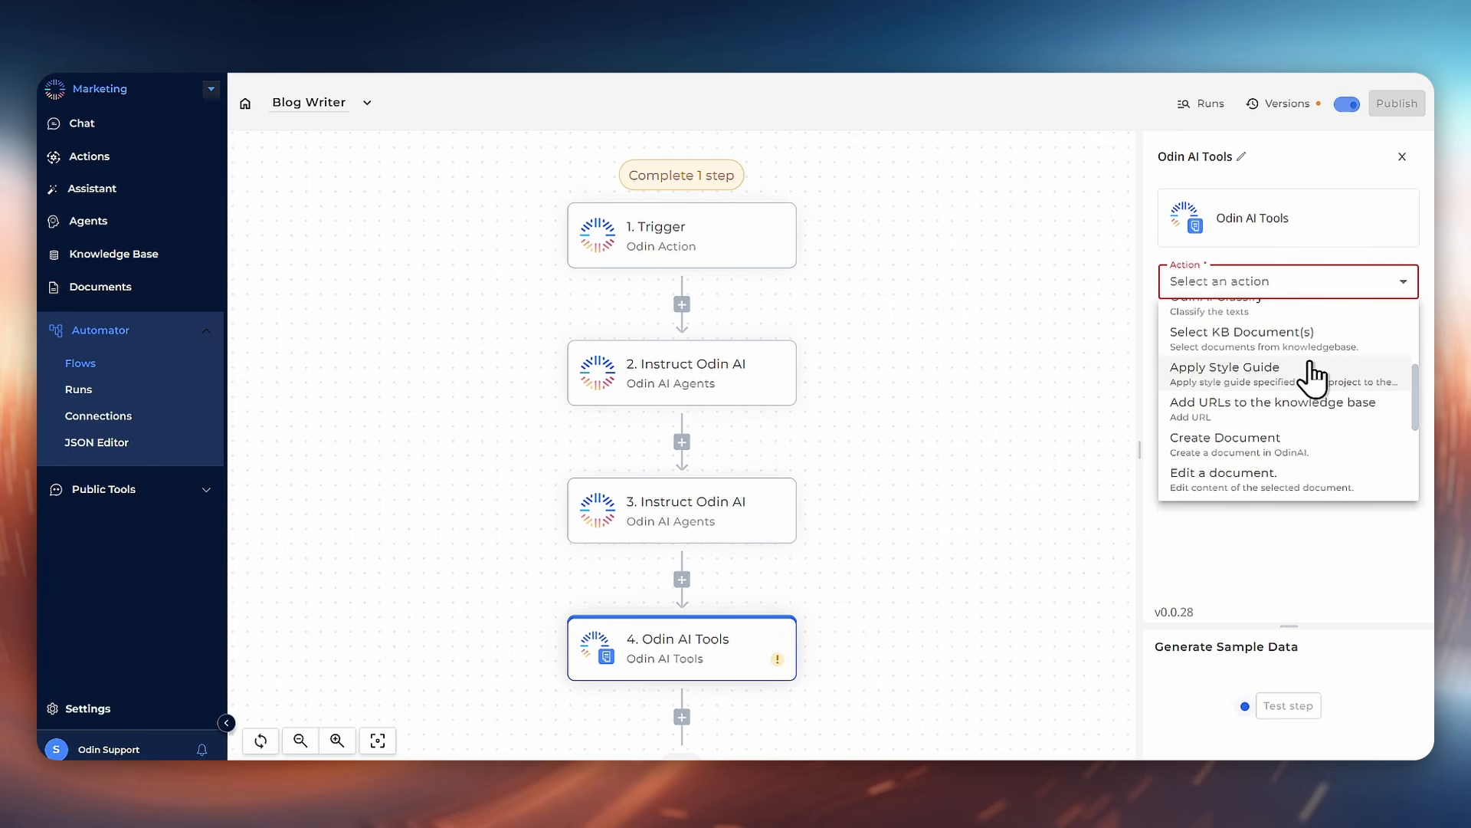
{"action": "scroll", "coordinate": [1307, 374], "scroll_direction": "down", "scroll_amount": 3}
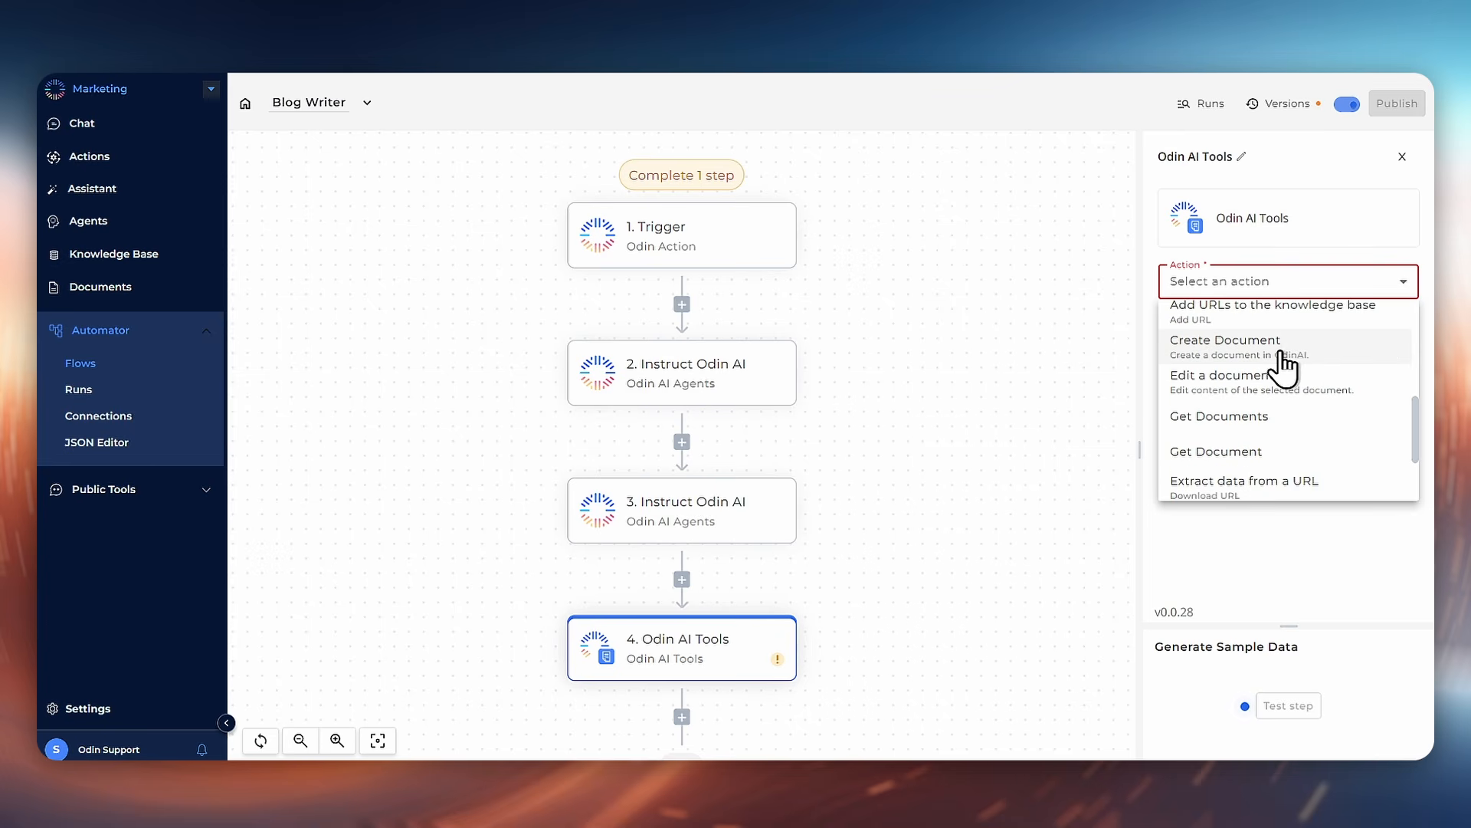
{"action": "left_click", "coordinate": [1283, 349]}
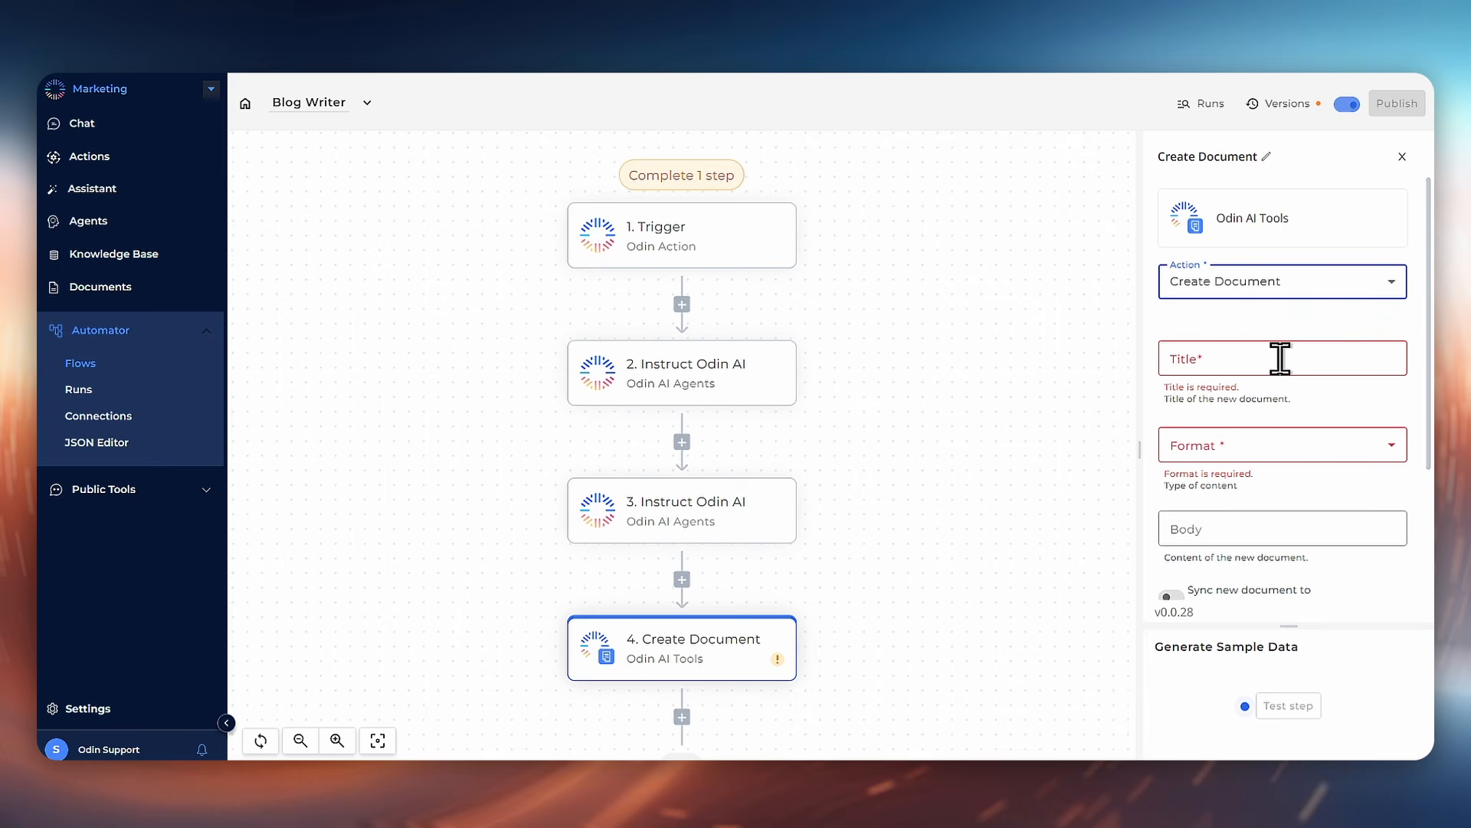
Step: Set the document title to New Blog and its format to Markdown
{"action": "left_click", "coordinate": [1280, 357]}
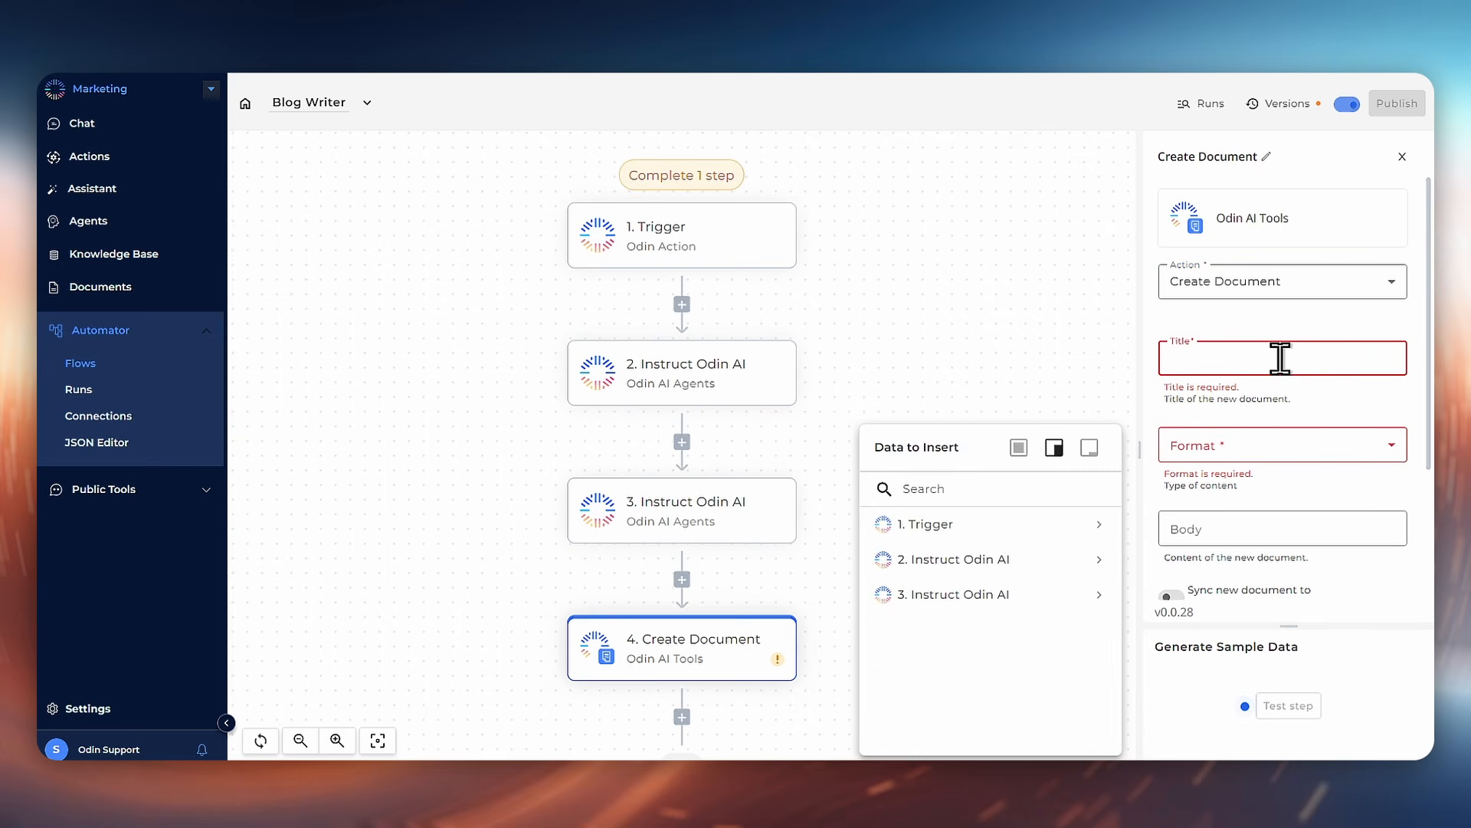
{"action": "type", "text": "New Blog"}
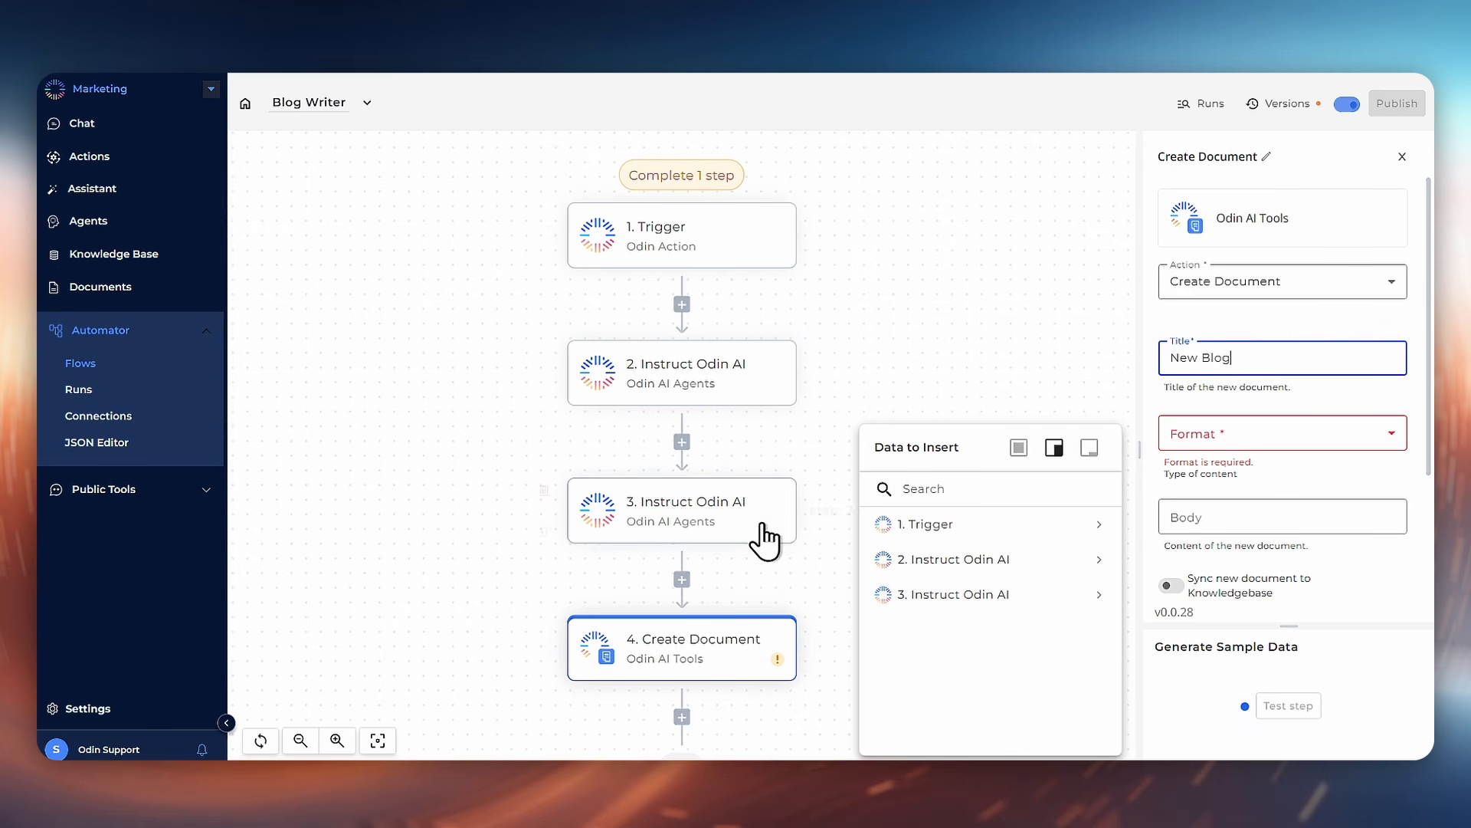
{"action": "left_click", "coordinate": [1269, 451]}
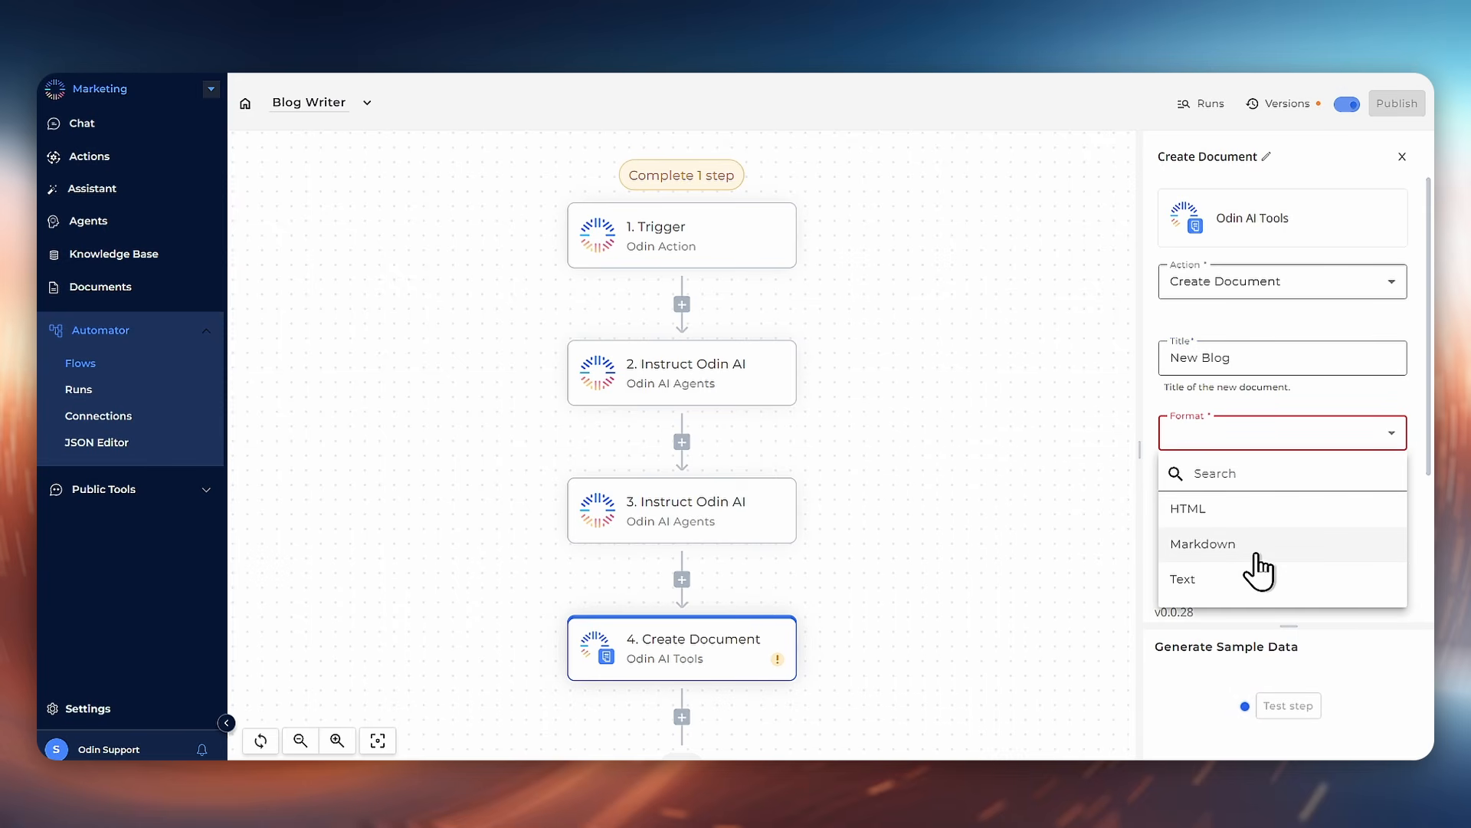
{"action": "left_click", "coordinate": [1259, 550]}
{"action": "left_click", "coordinate": [1251, 450]}
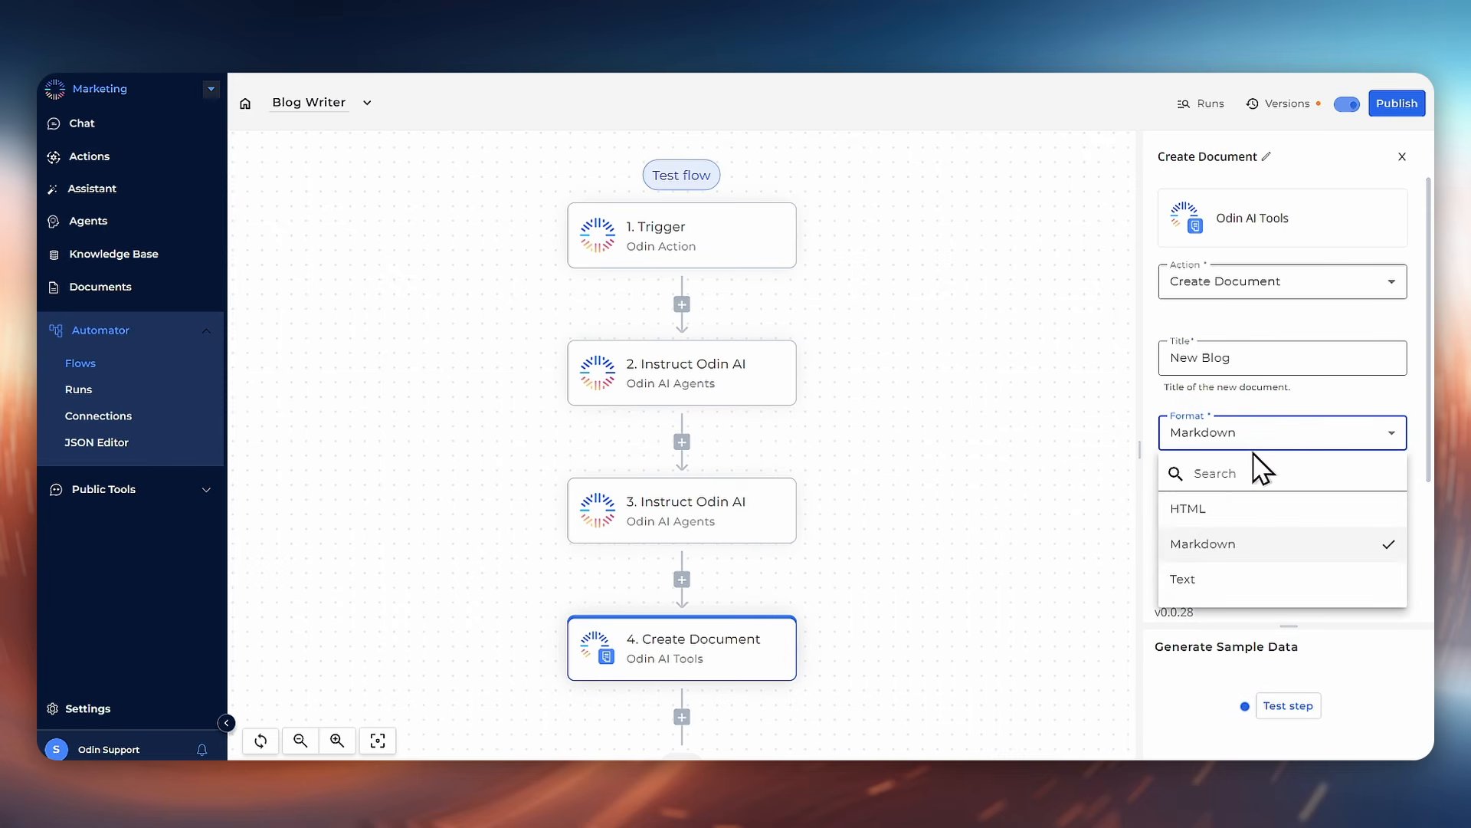
{"action": "left_click", "coordinate": [1230, 580]}
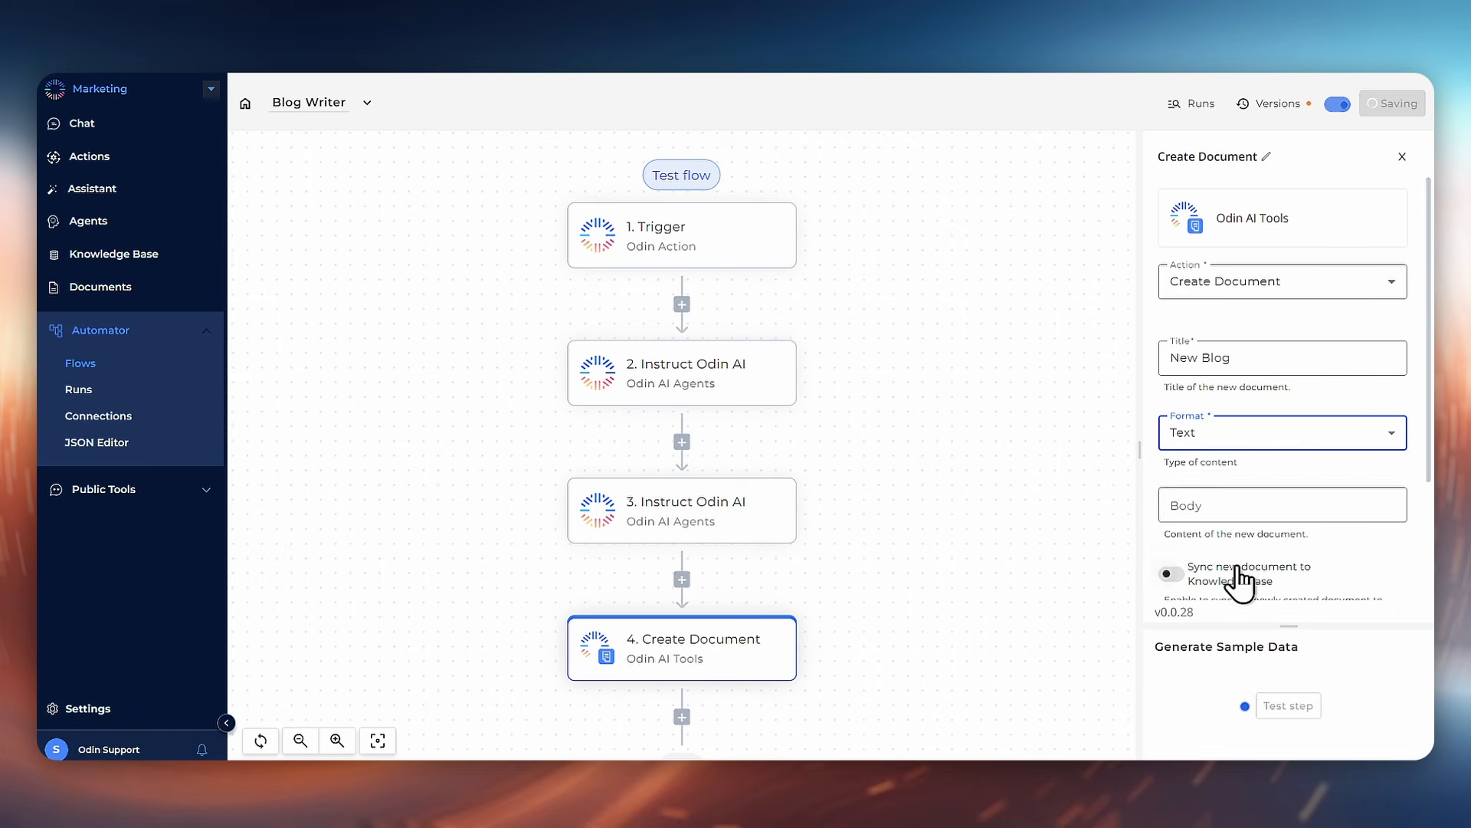
{"action": "left_click", "coordinate": [1264, 430]}
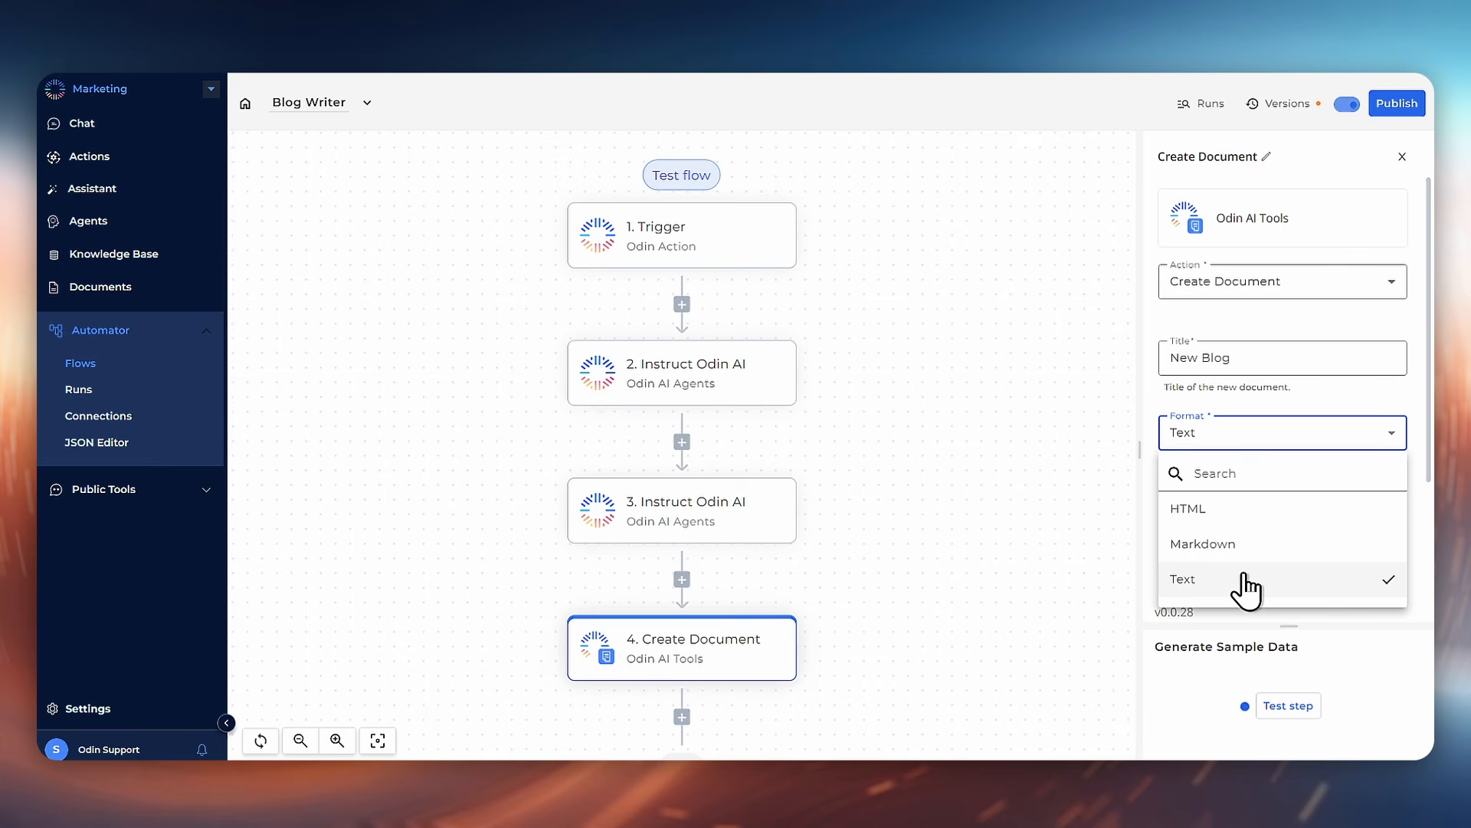
{"action": "left_click", "coordinate": [1243, 546]}
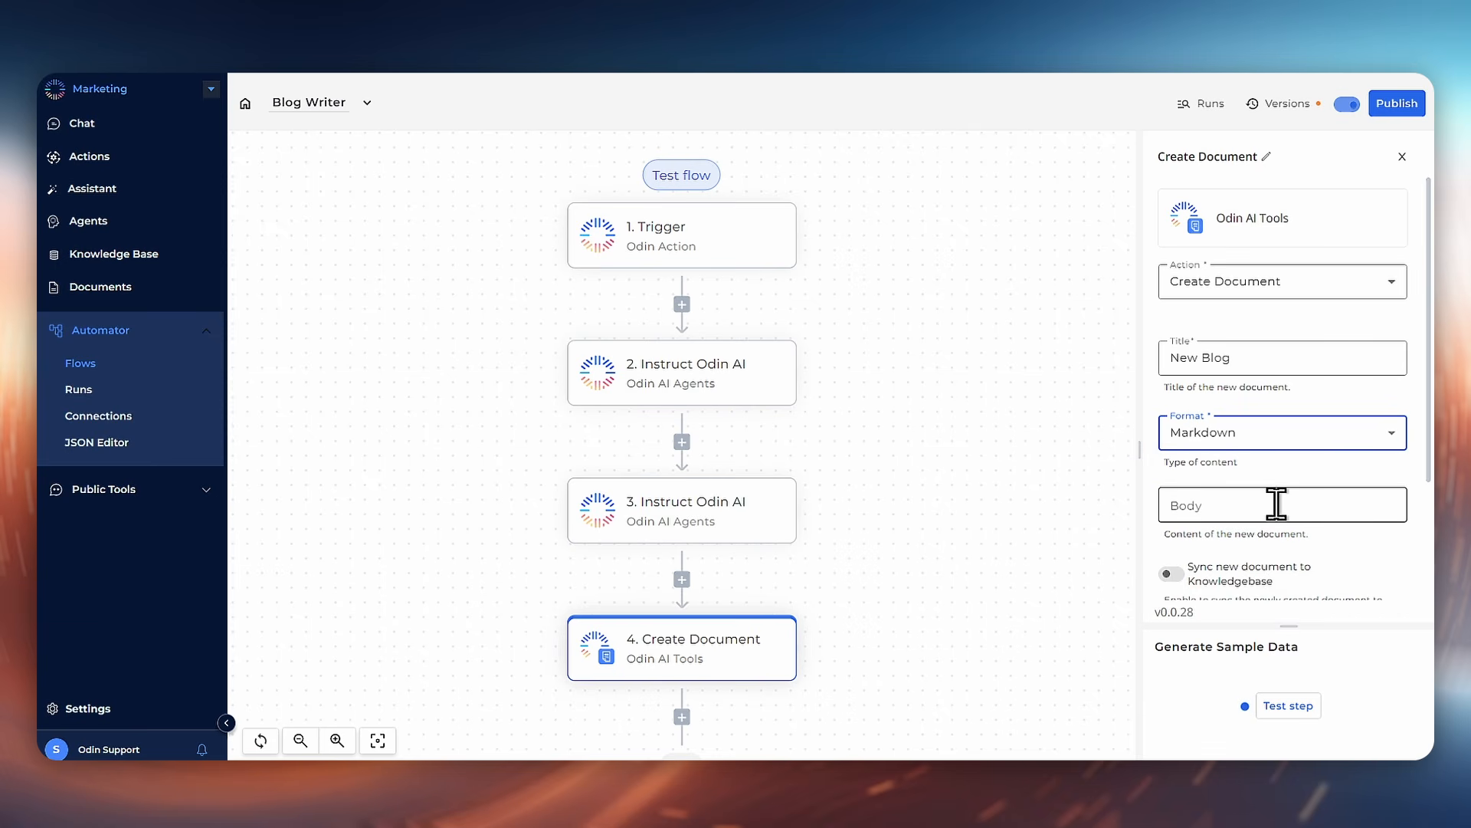
Step: Rename the second step to Blog Outliner and the third step to Blog Writer
{"action": "left_click", "coordinate": [1276, 503]}
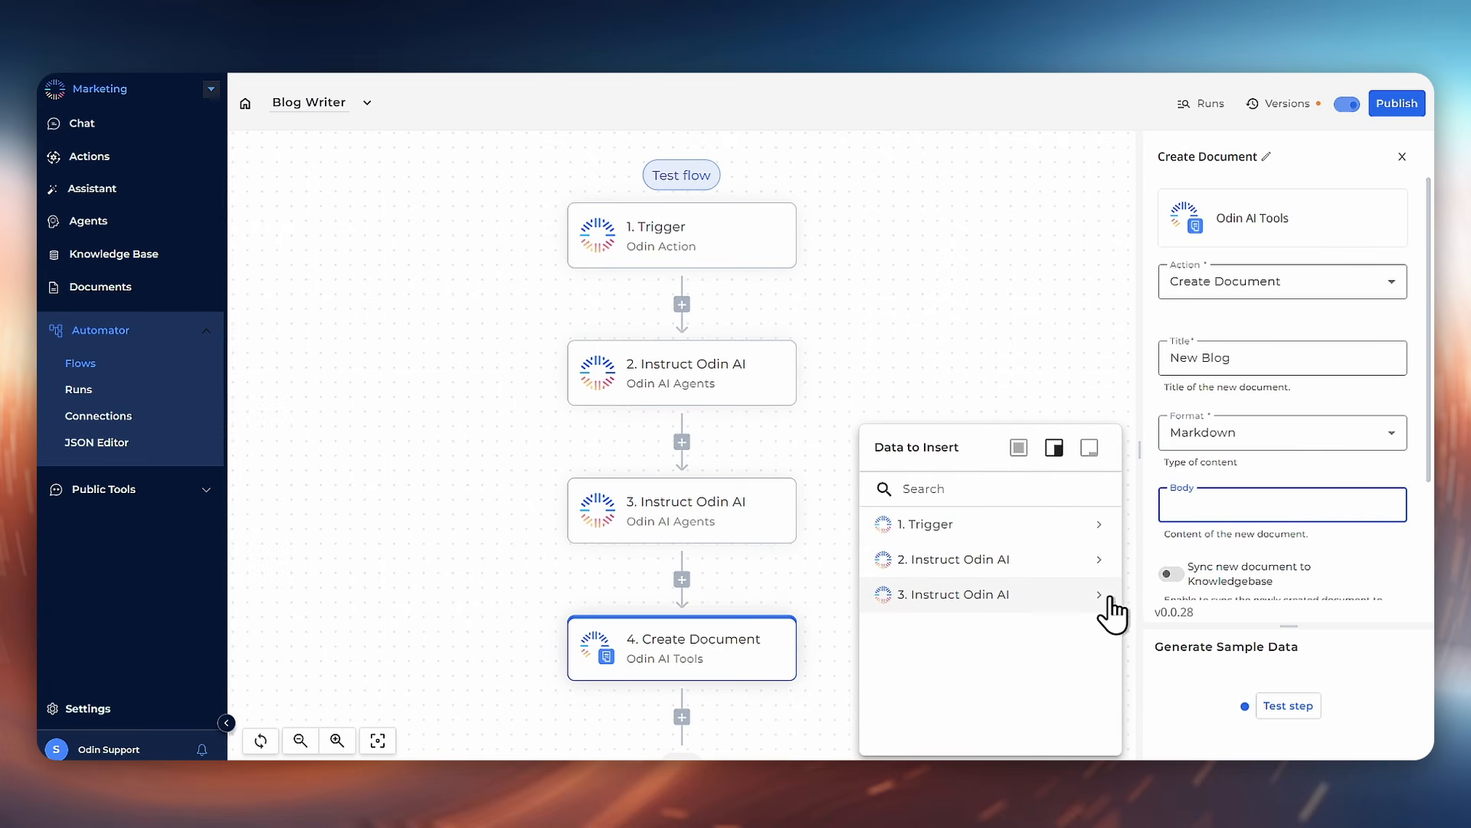
{"action": "mouse_move", "coordinate": [1104, 597]}
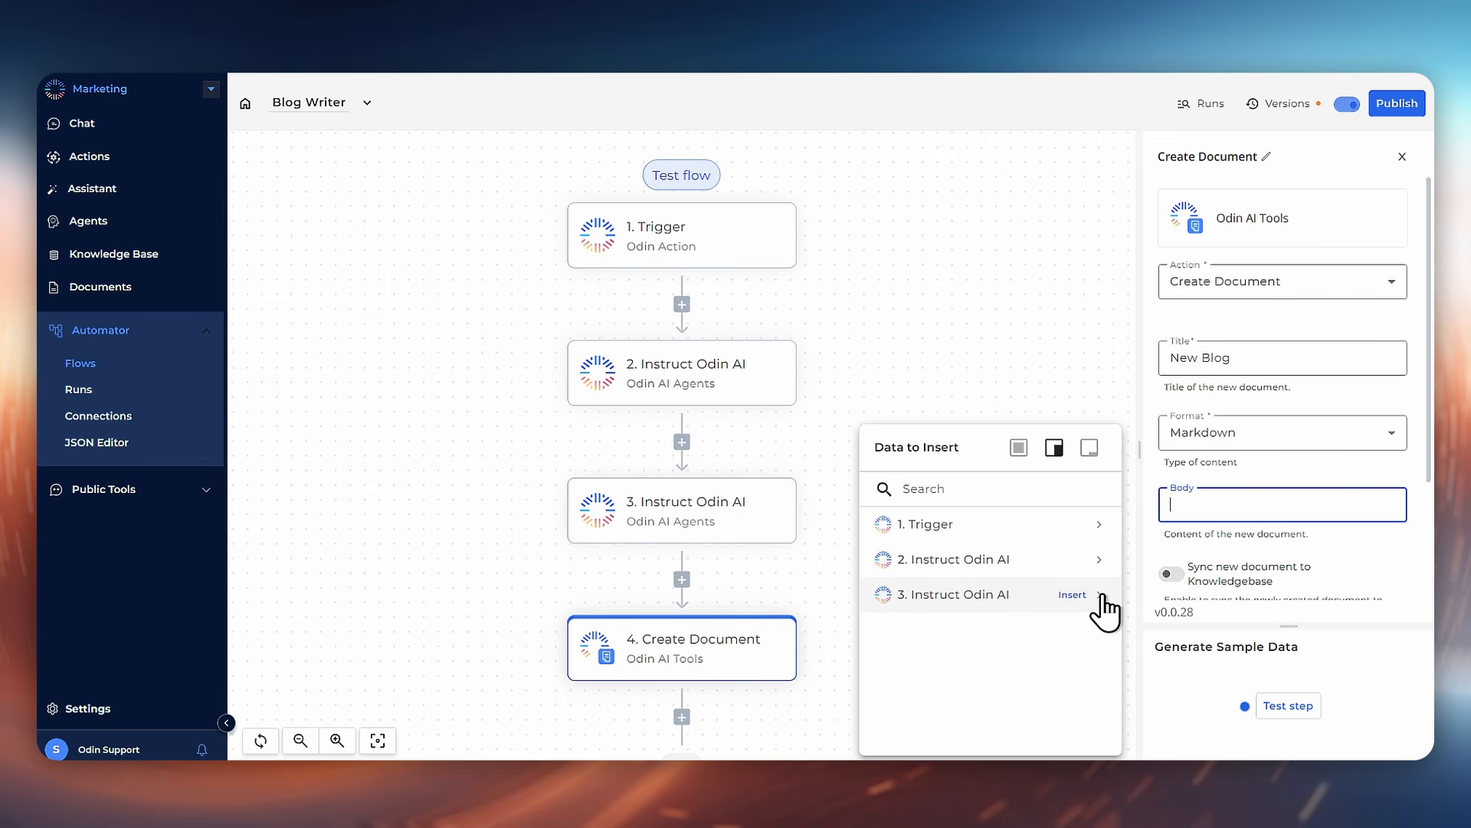
{"action": "left_click", "coordinate": [715, 384]}
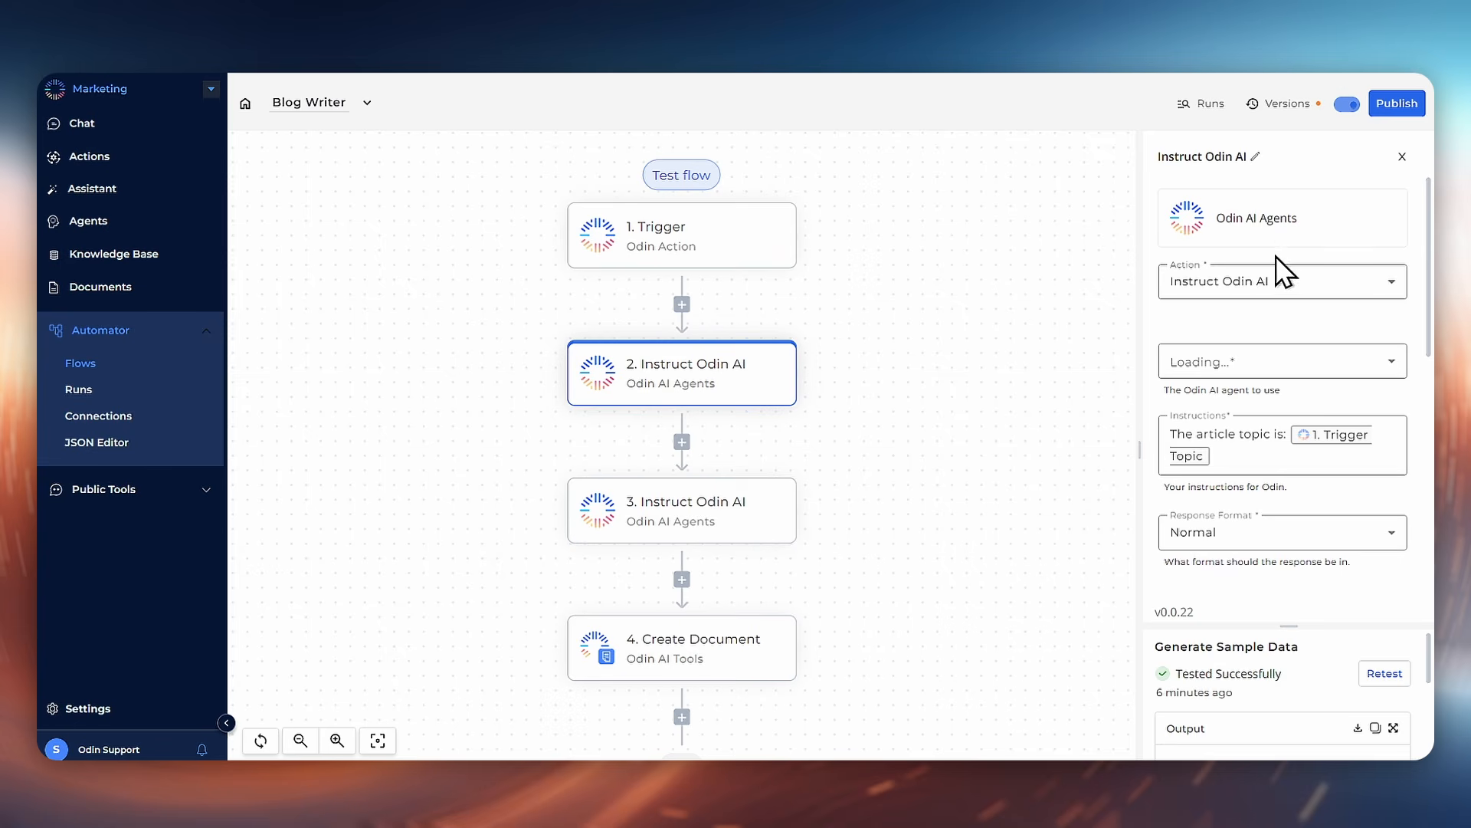
{"action": "left_click", "coordinate": [1256, 157]}
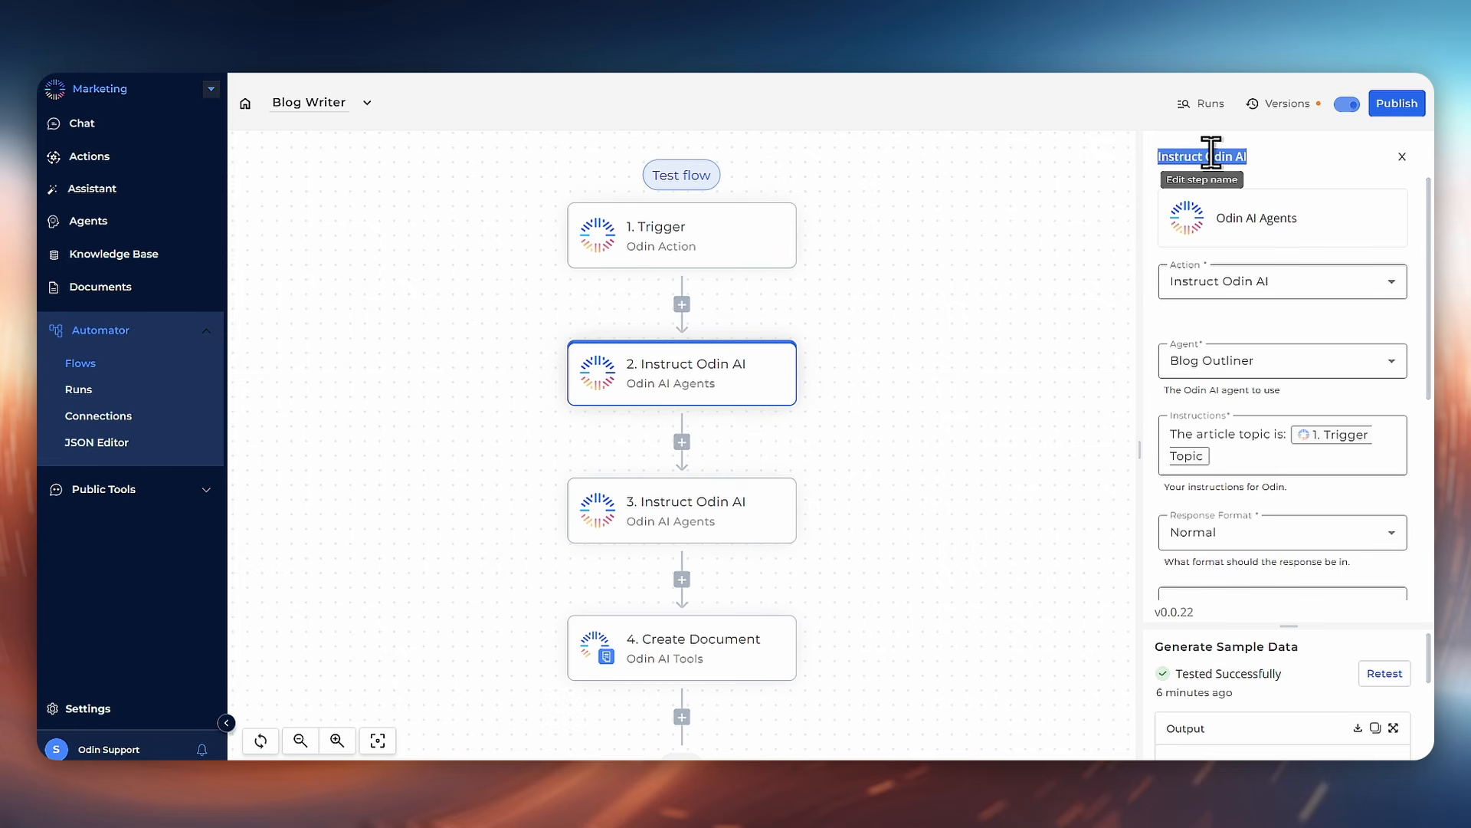
{"action": "type", "text": "Blog O"}
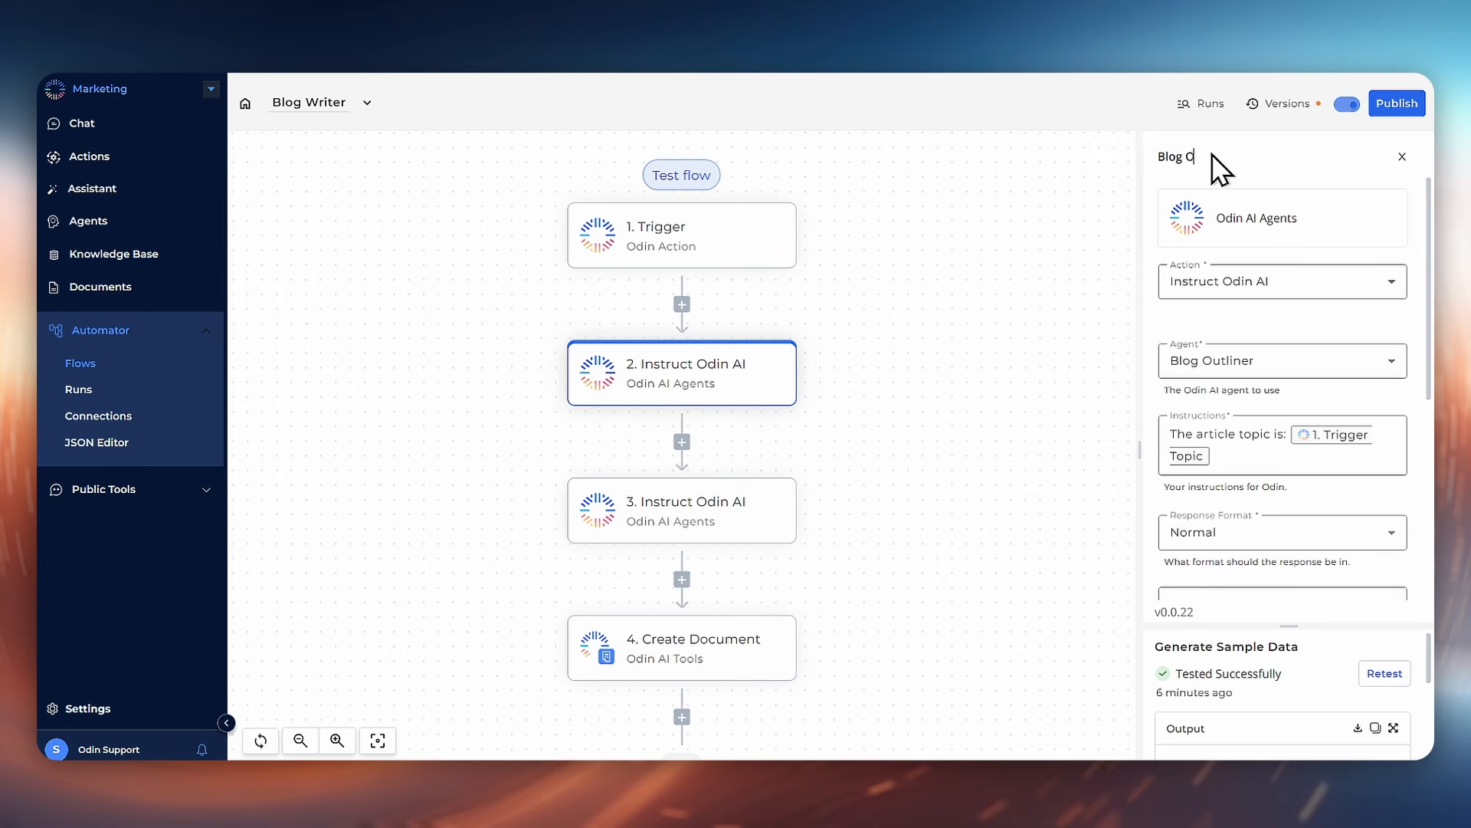
{"action": "type", "text": "utliner"}
{"action": "left_click", "coordinate": [696, 519]}
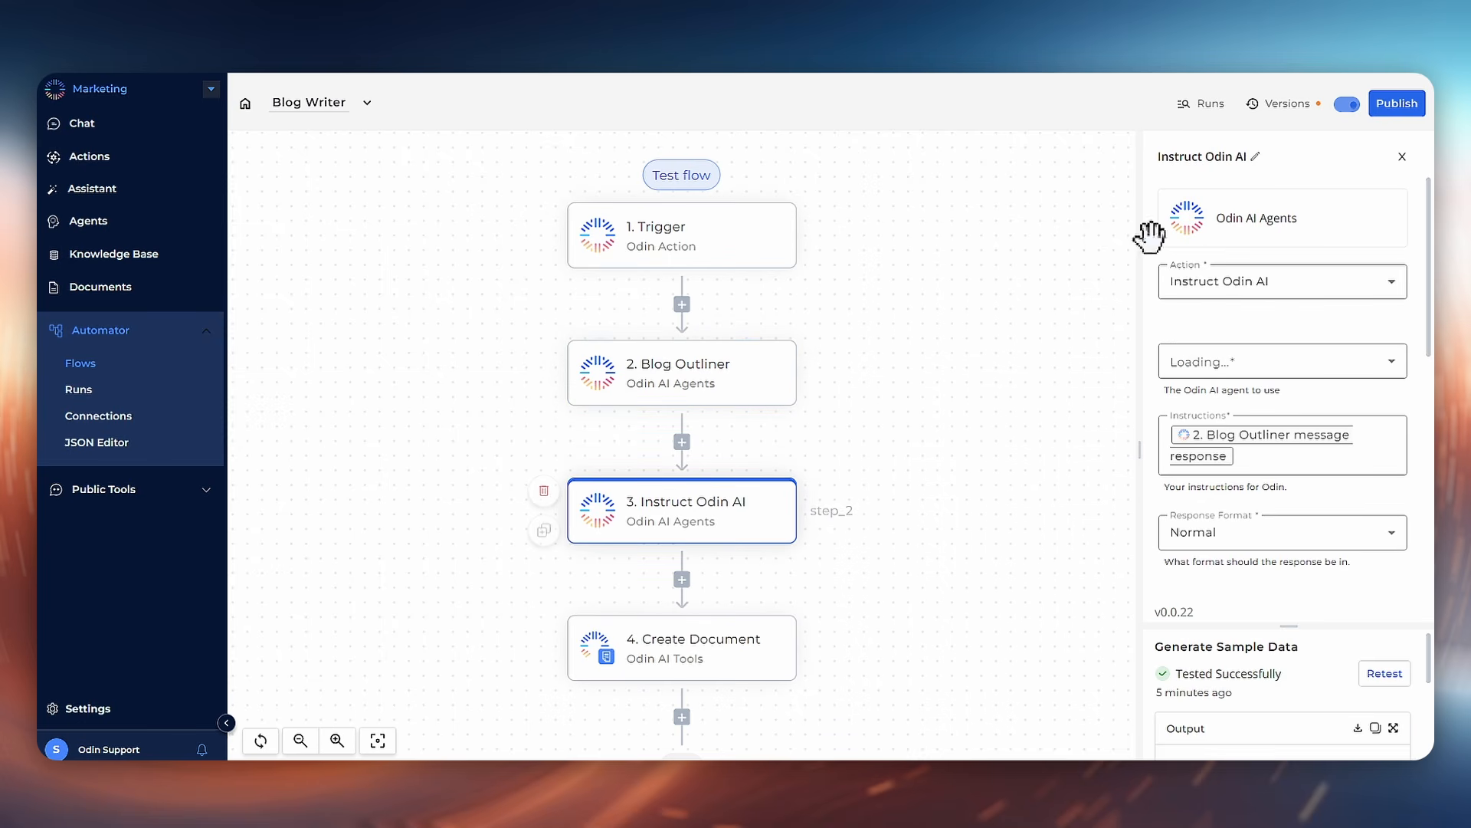
{"action": "left_click", "coordinate": [1238, 155]}
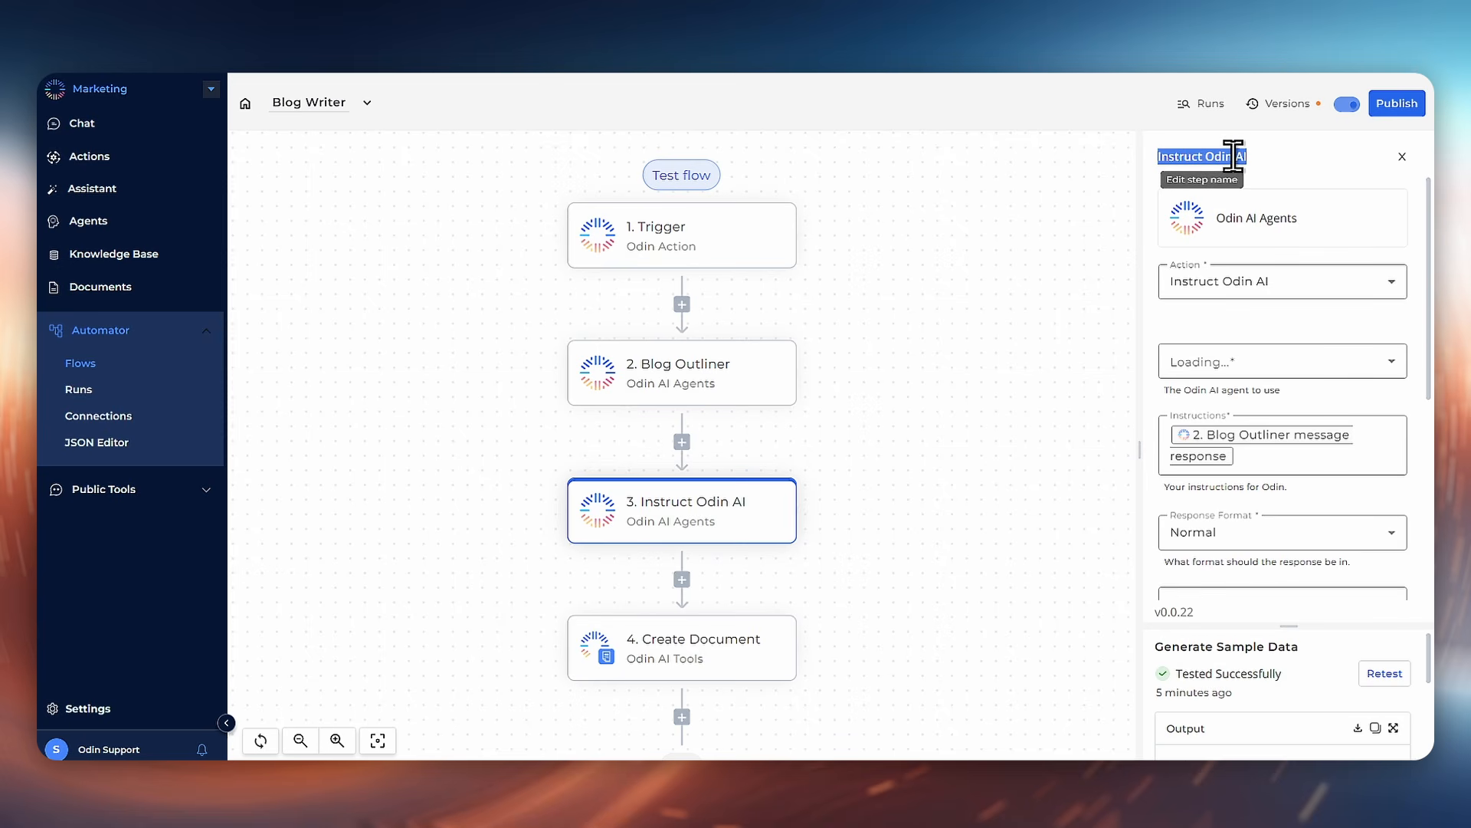
{"action": "type", "text": "Blog Writer"}
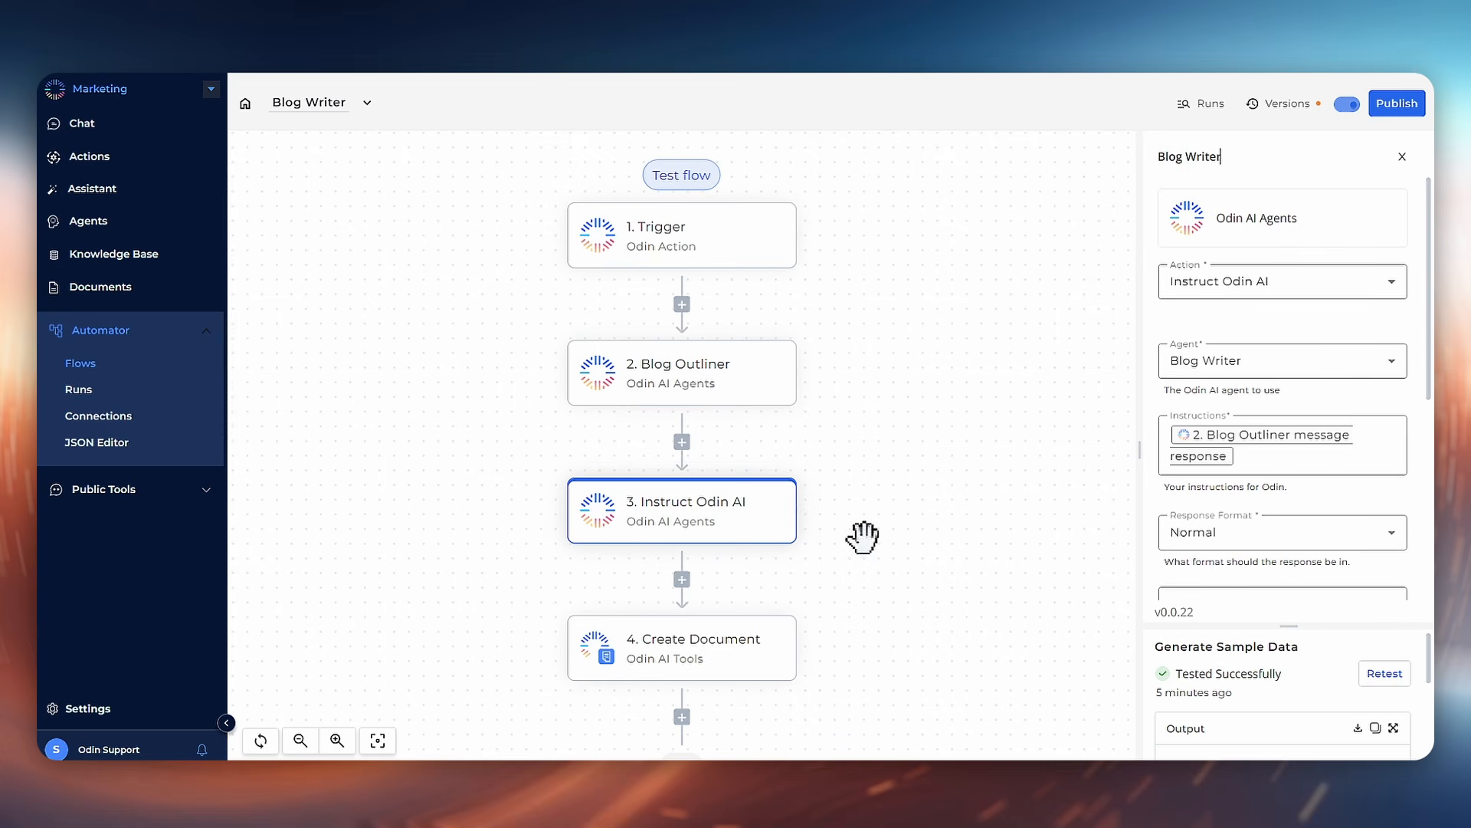
Step: Fill the Create Document body with the Blog Writer step's message response
{"action": "left_click", "coordinate": [749, 651]}
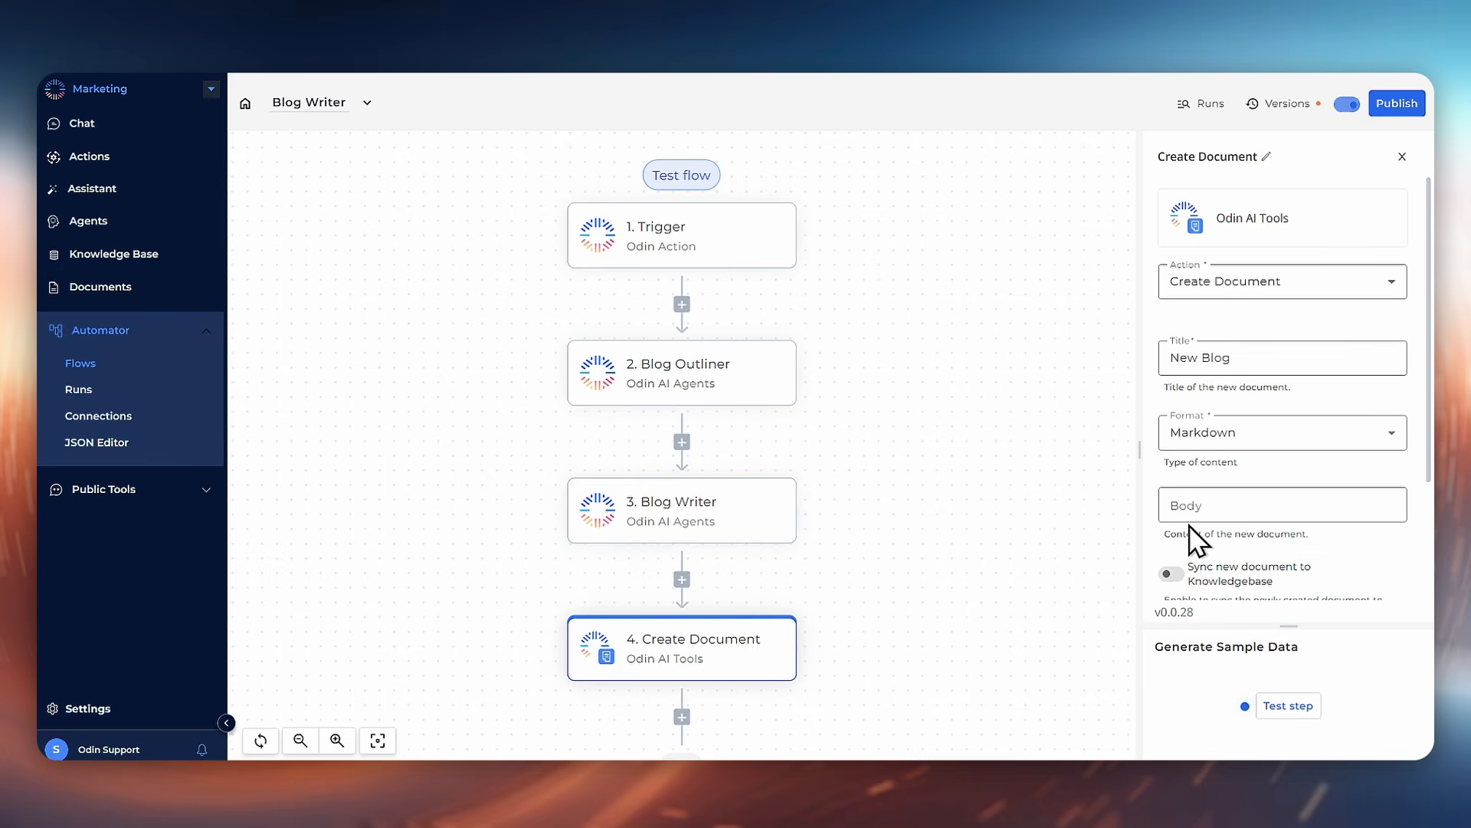
{"action": "left_click", "coordinate": [1208, 506]}
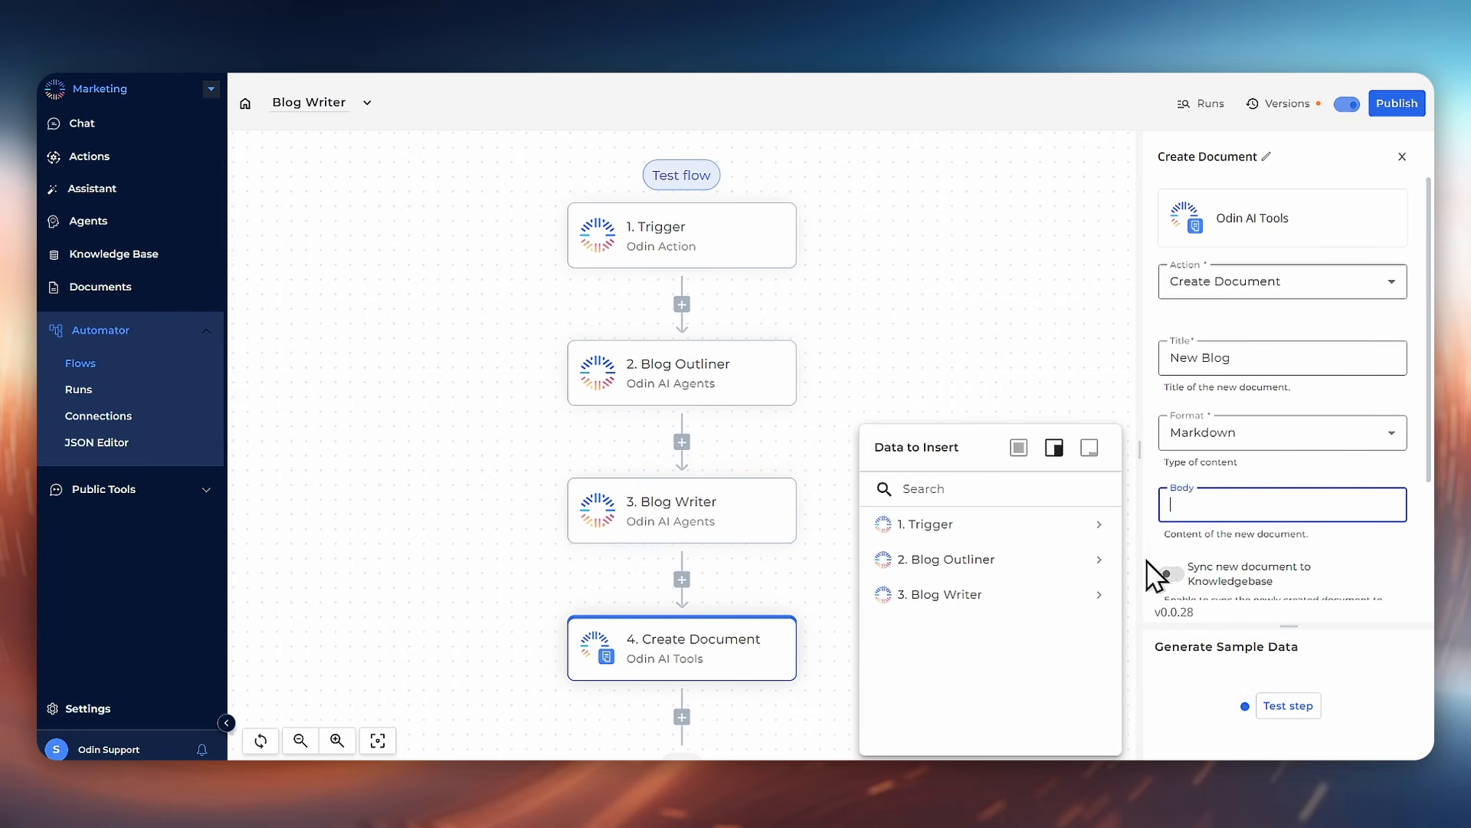
{"action": "mouse_move", "coordinate": [1056, 576]}
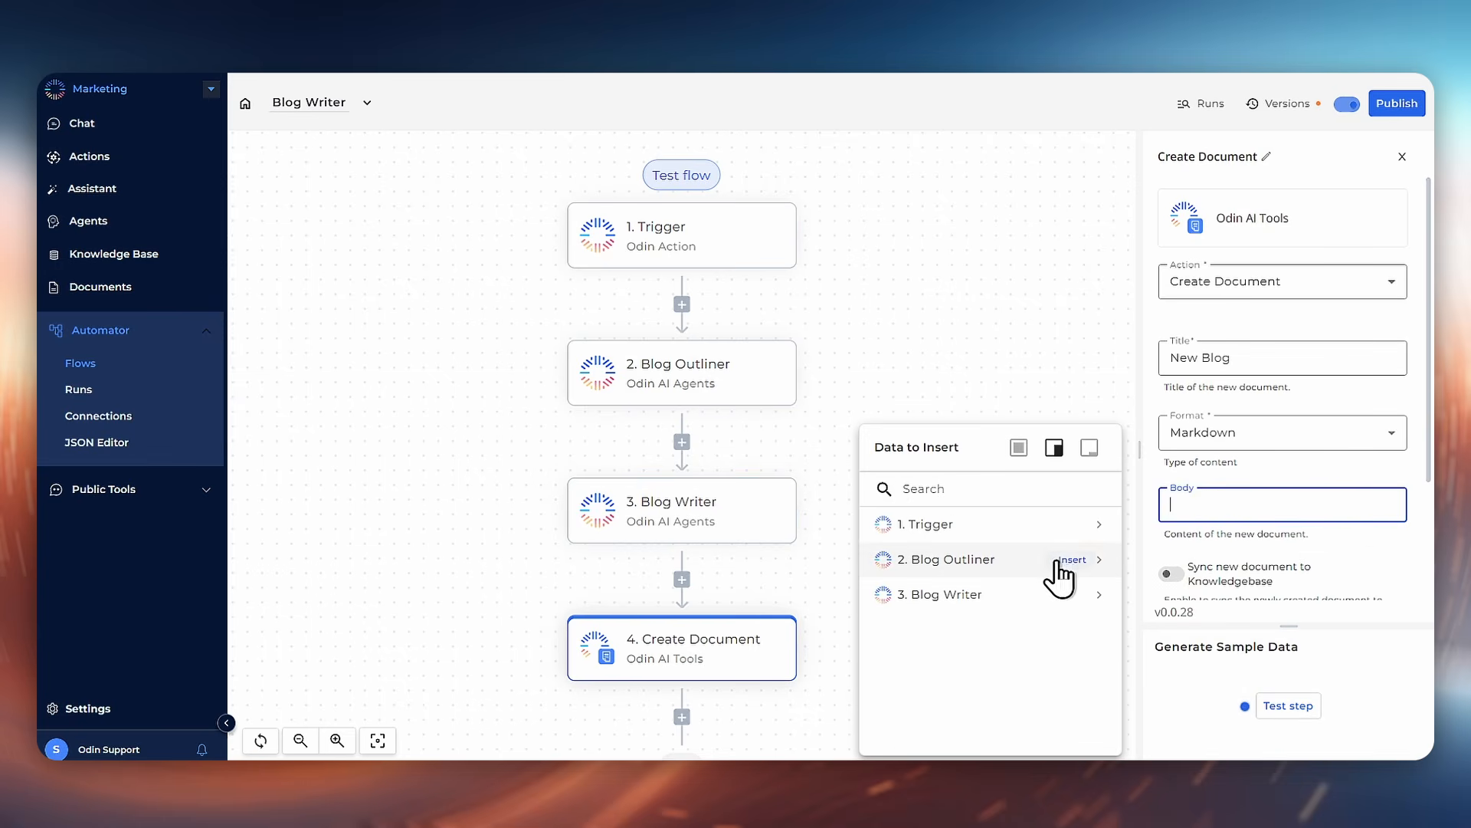
{"action": "left_click", "coordinate": [1103, 597]}
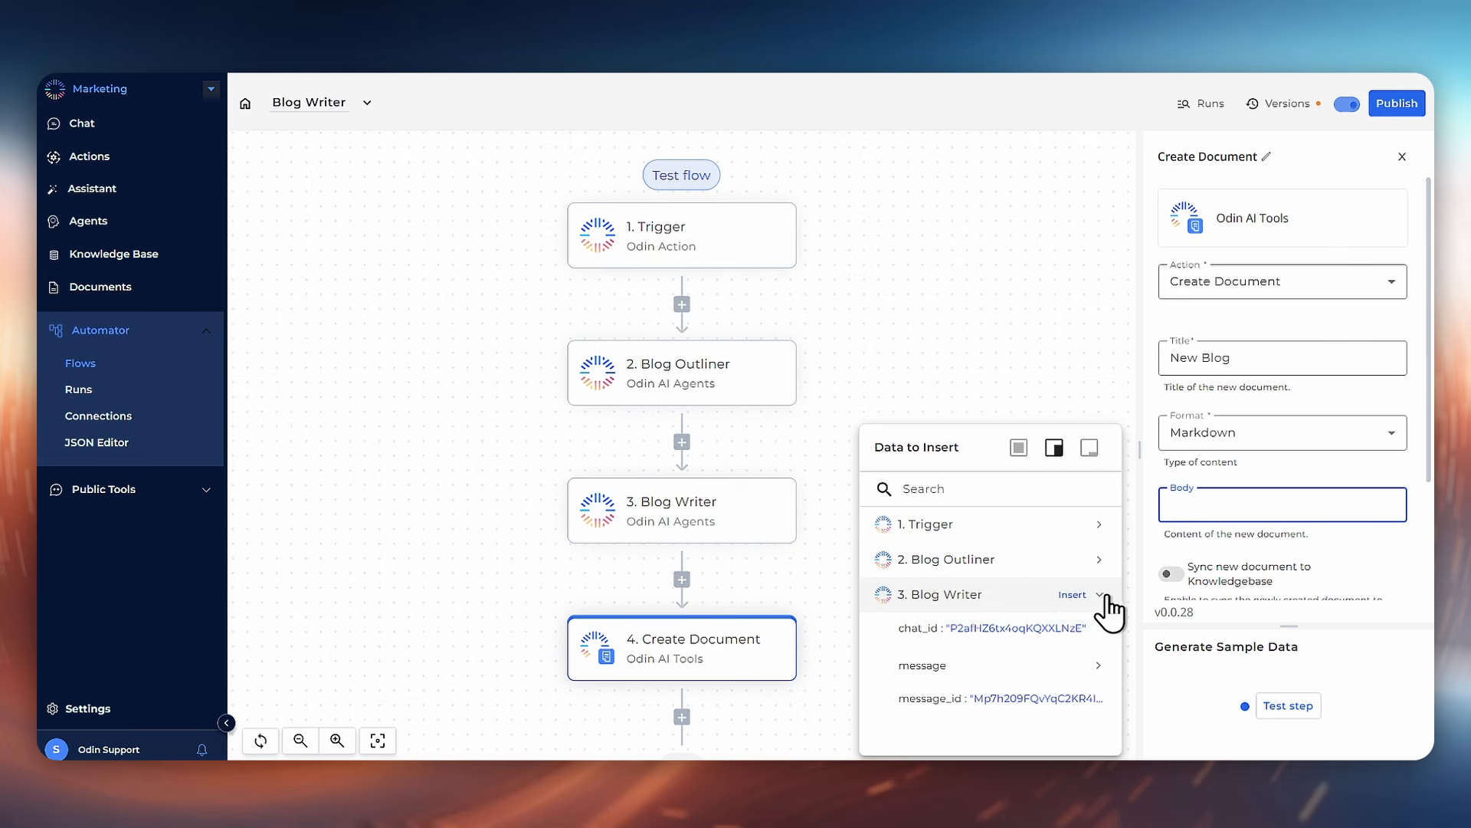
{"action": "left_click", "coordinate": [1103, 667]}
{"action": "scroll", "coordinate": [1096, 674], "scroll_direction": "down", "scroll_amount": 1}
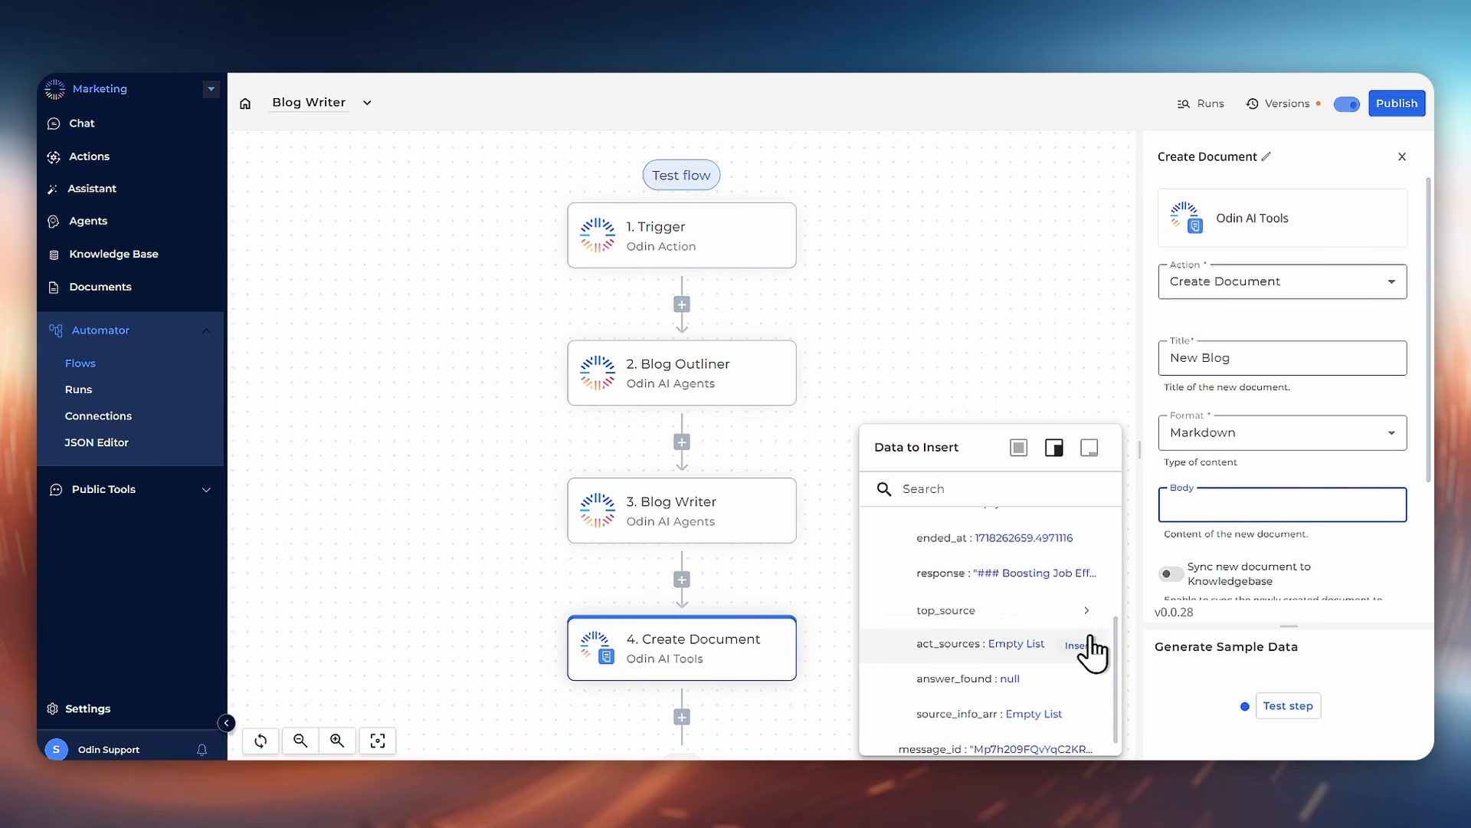
{"action": "mouse_move", "coordinate": [1087, 596]}
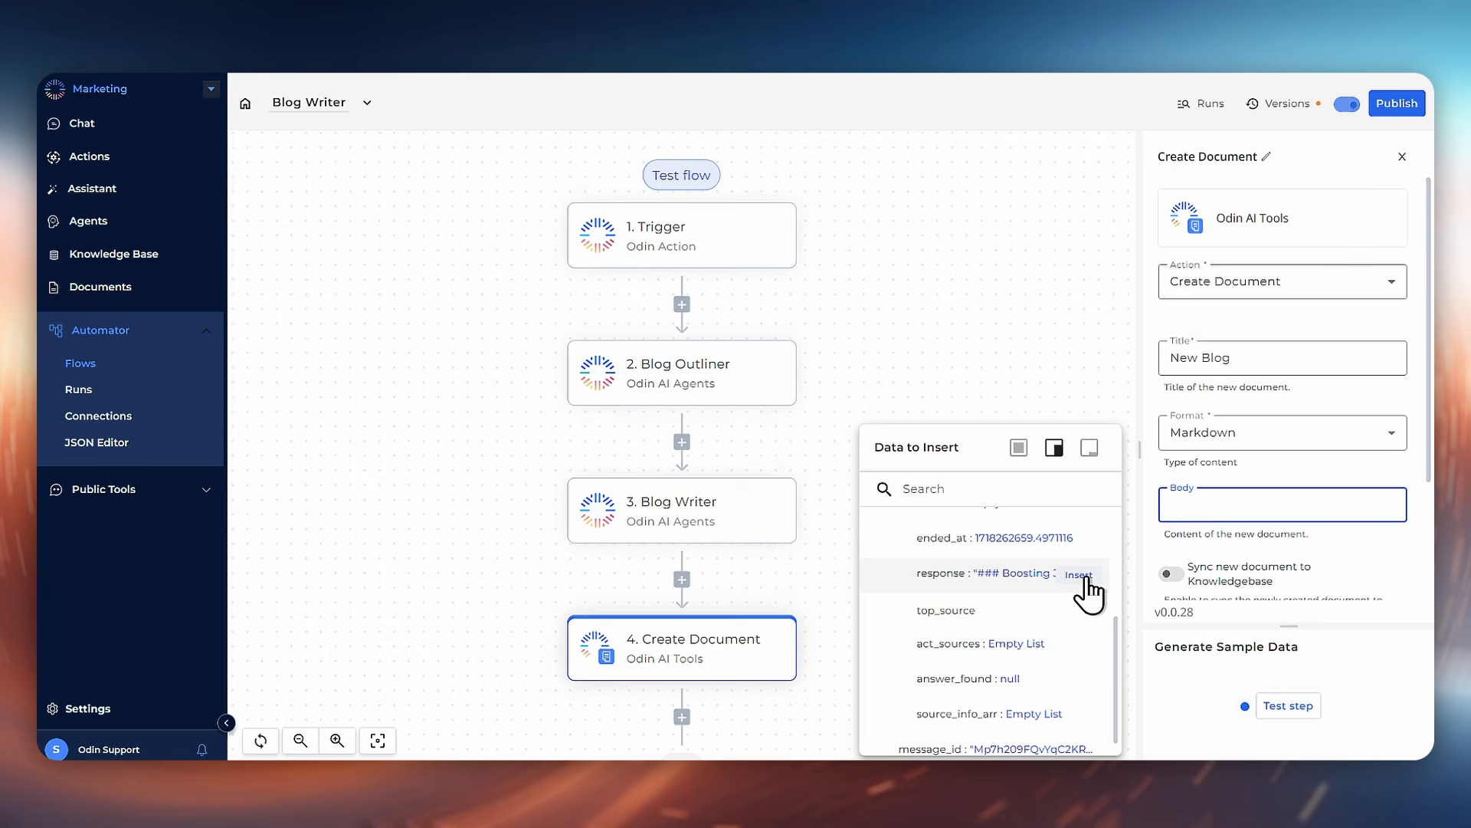
{"action": "left_click", "coordinate": [1085, 581]}
{"action": "left_click", "coordinate": [1372, 584]}
Step: Test the Create Document step and publish the flow
{"action": "scroll", "coordinate": [1372, 583], "scroll_direction": "down", "scroll_amount": 1}
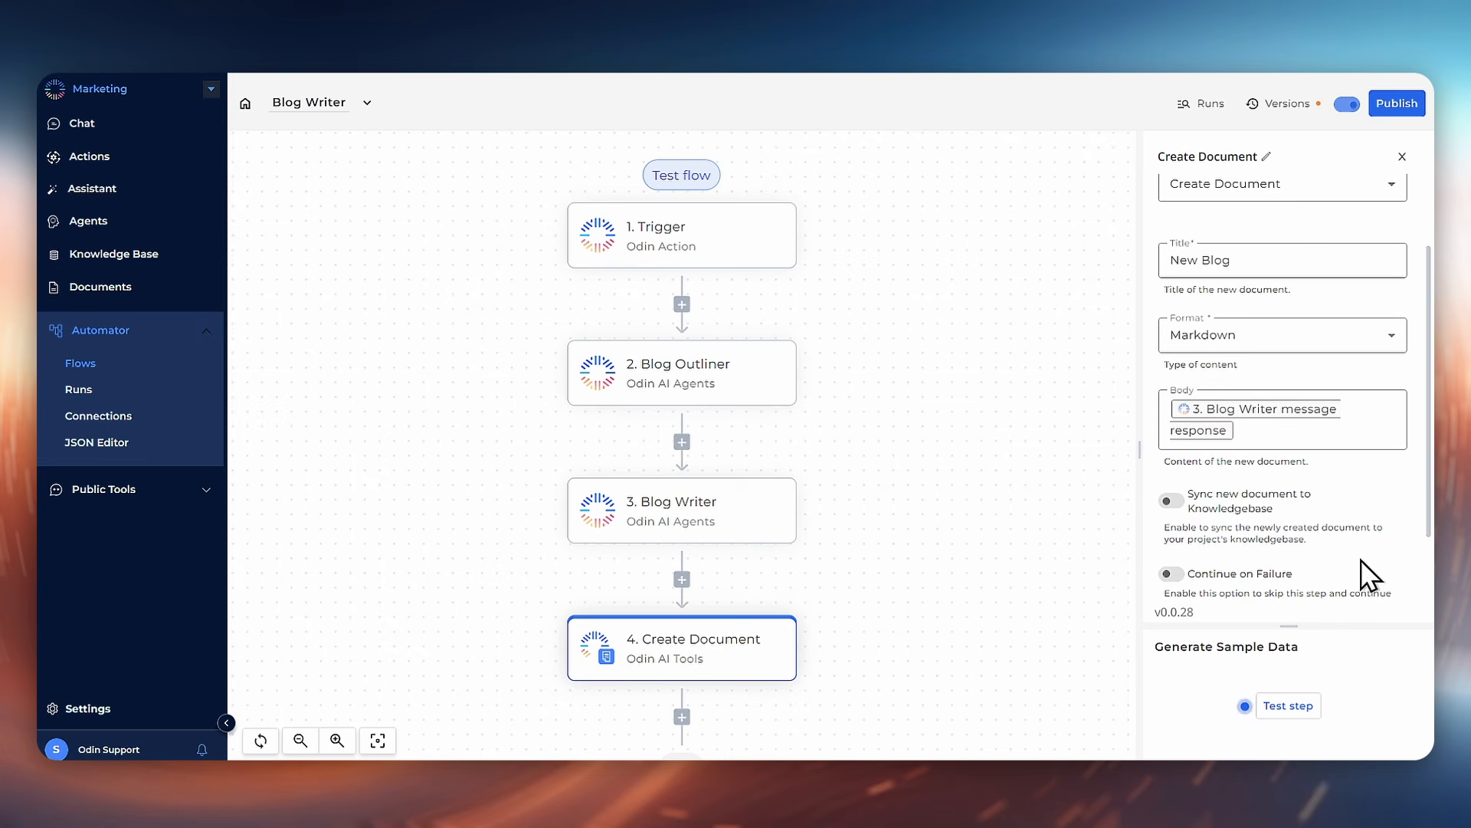
{"action": "left_click", "coordinate": [1306, 716]}
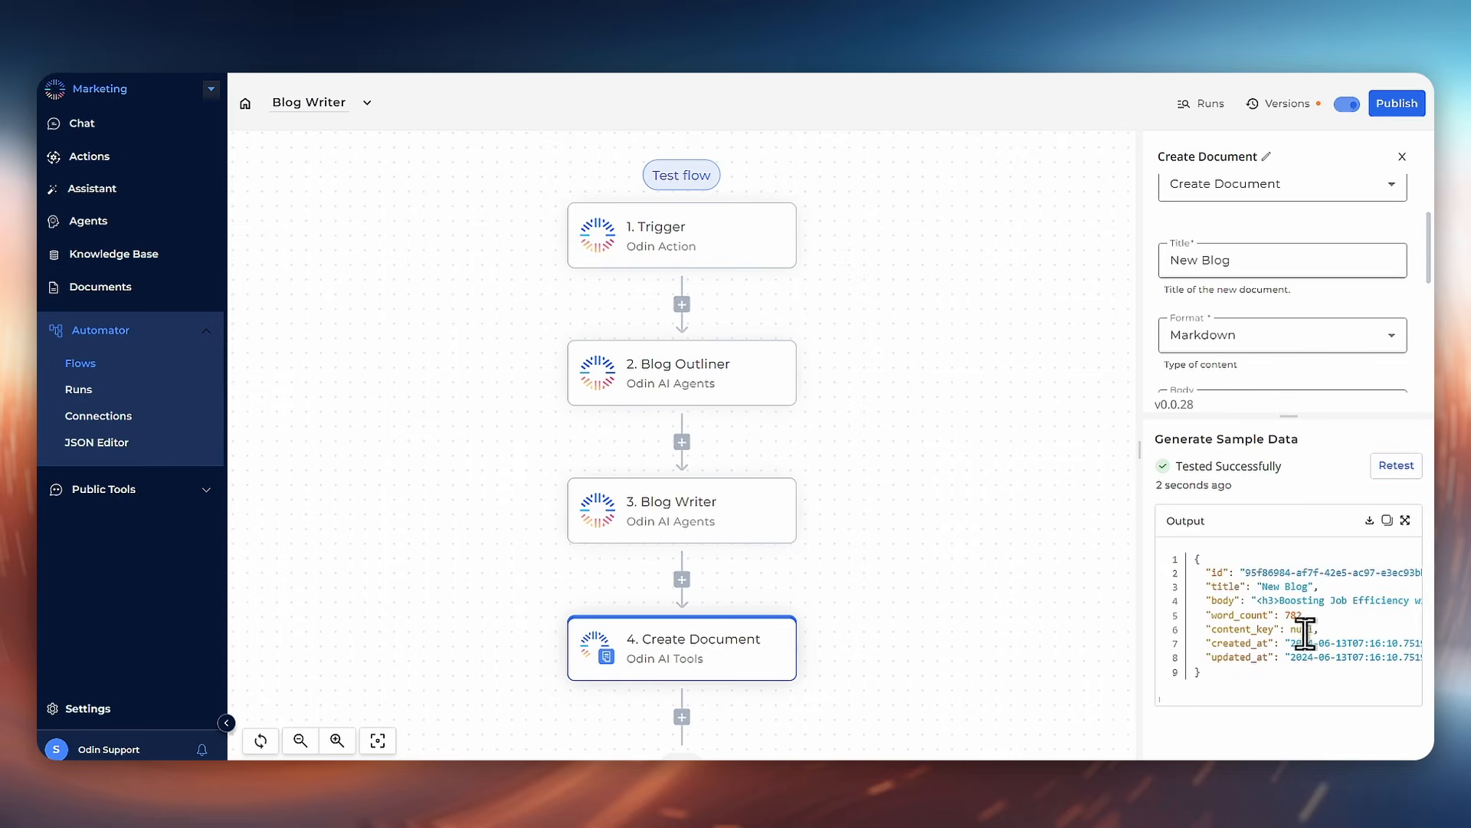
{"action": "left_click", "coordinate": [1400, 104]}
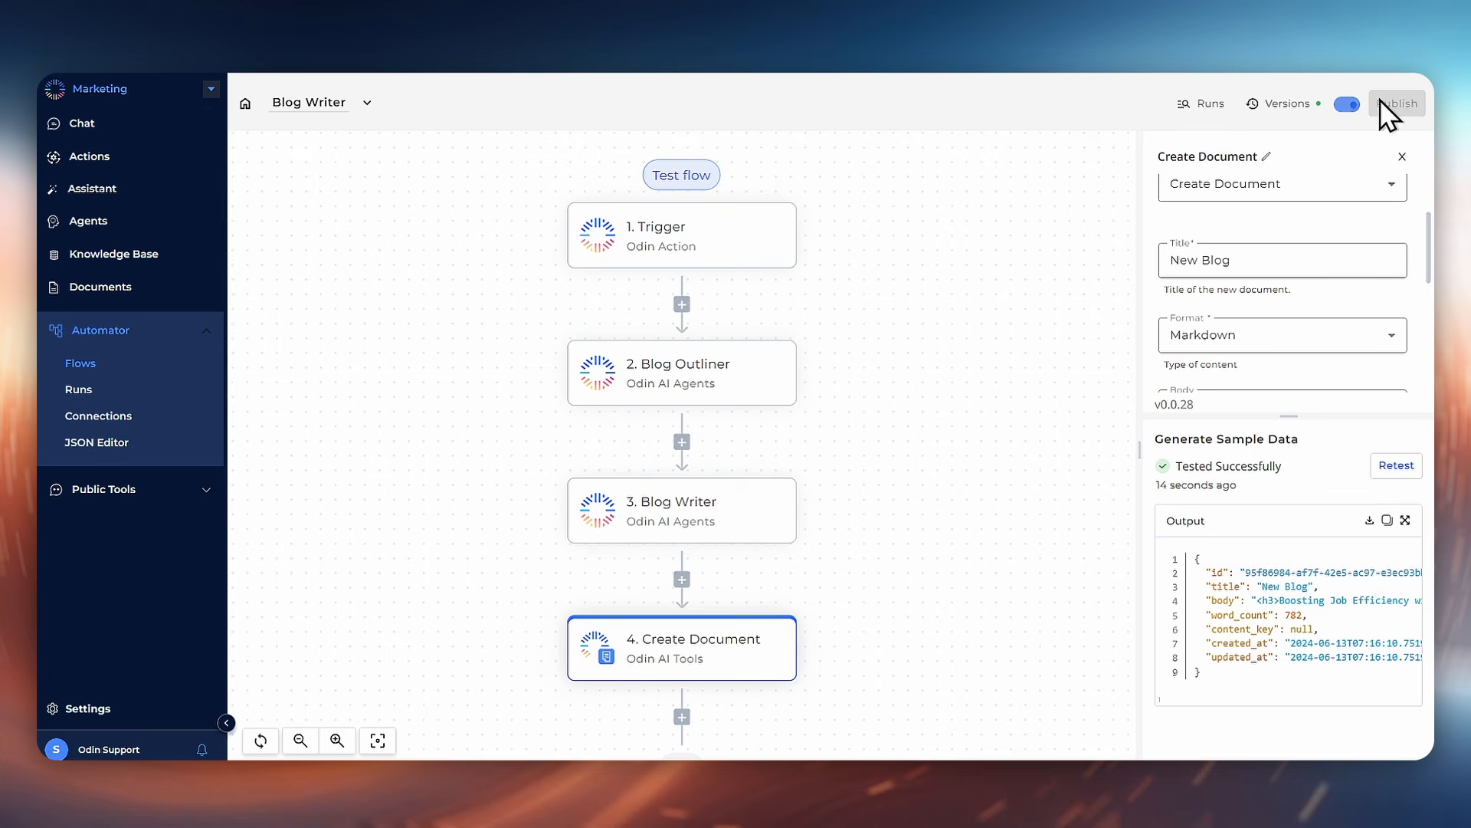
Step: Open the New Blog document and read through the generated article, then return to the documents list
{"action": "left_click", "coordinate": [97, 290]}
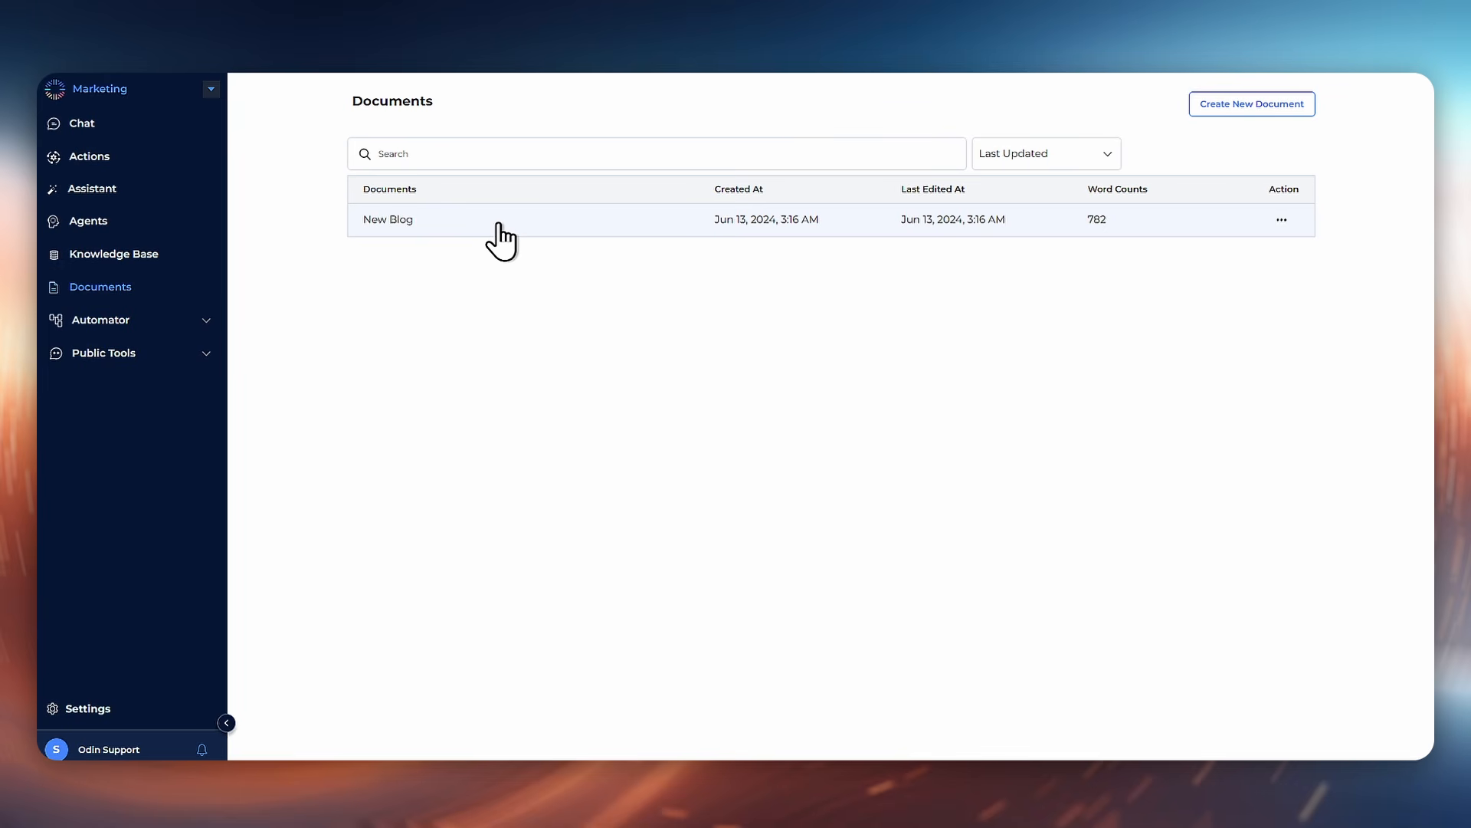
{"action": "left_click", "coordinate": [1018, 229]}
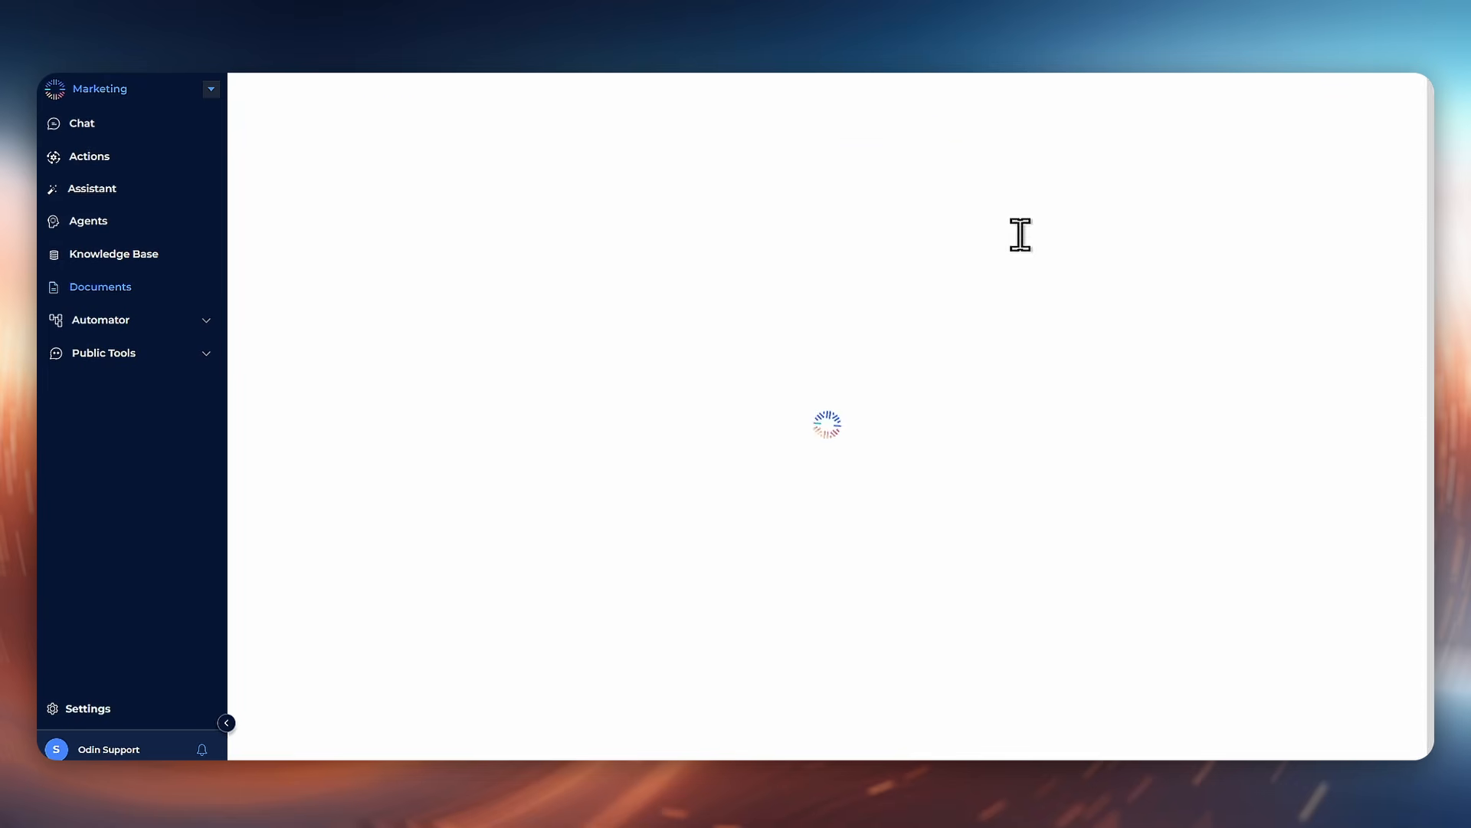
{"action": "scroll", "coordinate": [703, 468], "scroll_direction": "up", "scroll_amount": 15}
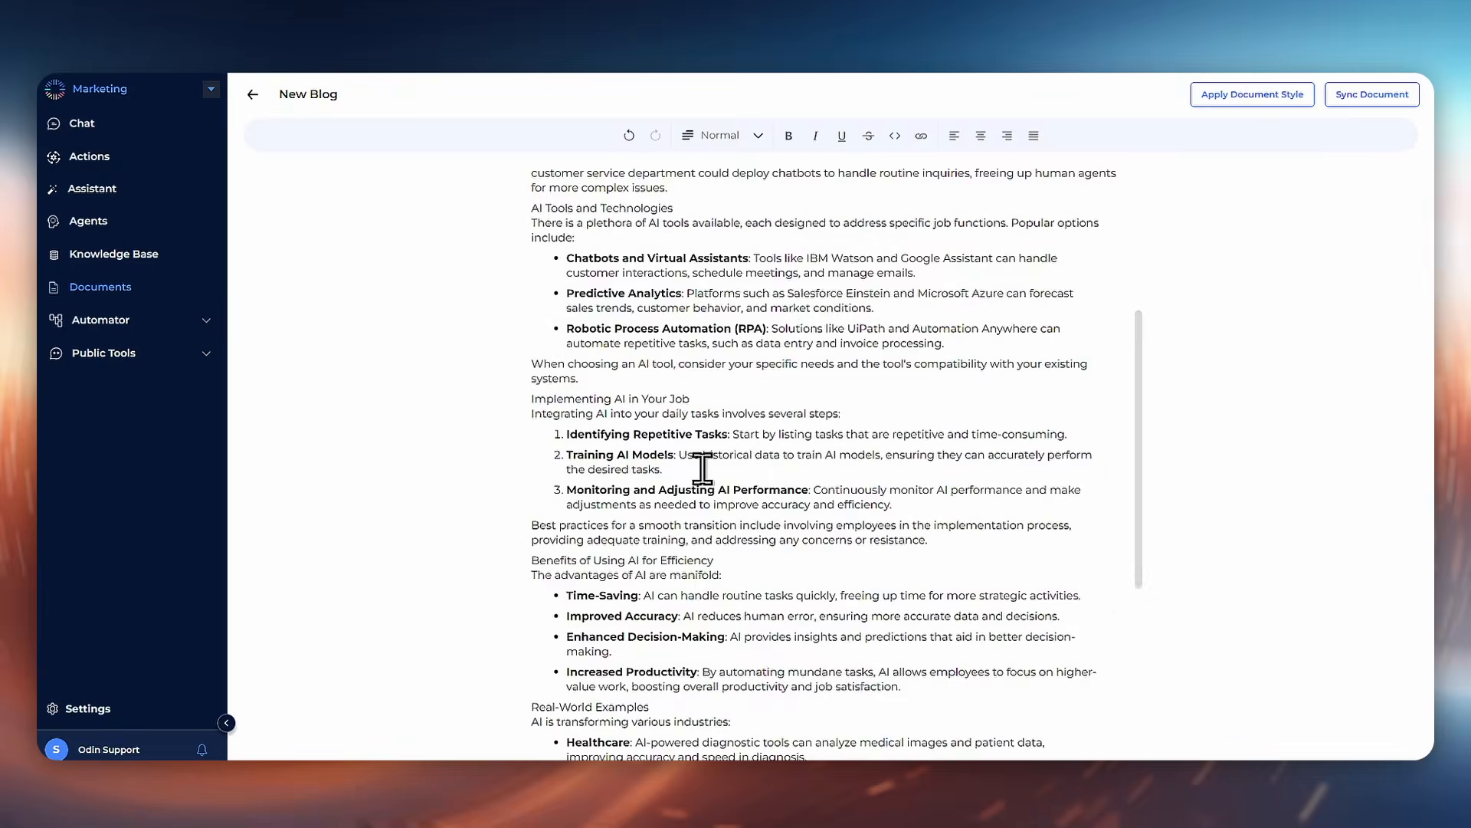
{"action": "scroll", "coordinate": [703, 468], "scroll_direction": "down", "scroll_amount": 3}
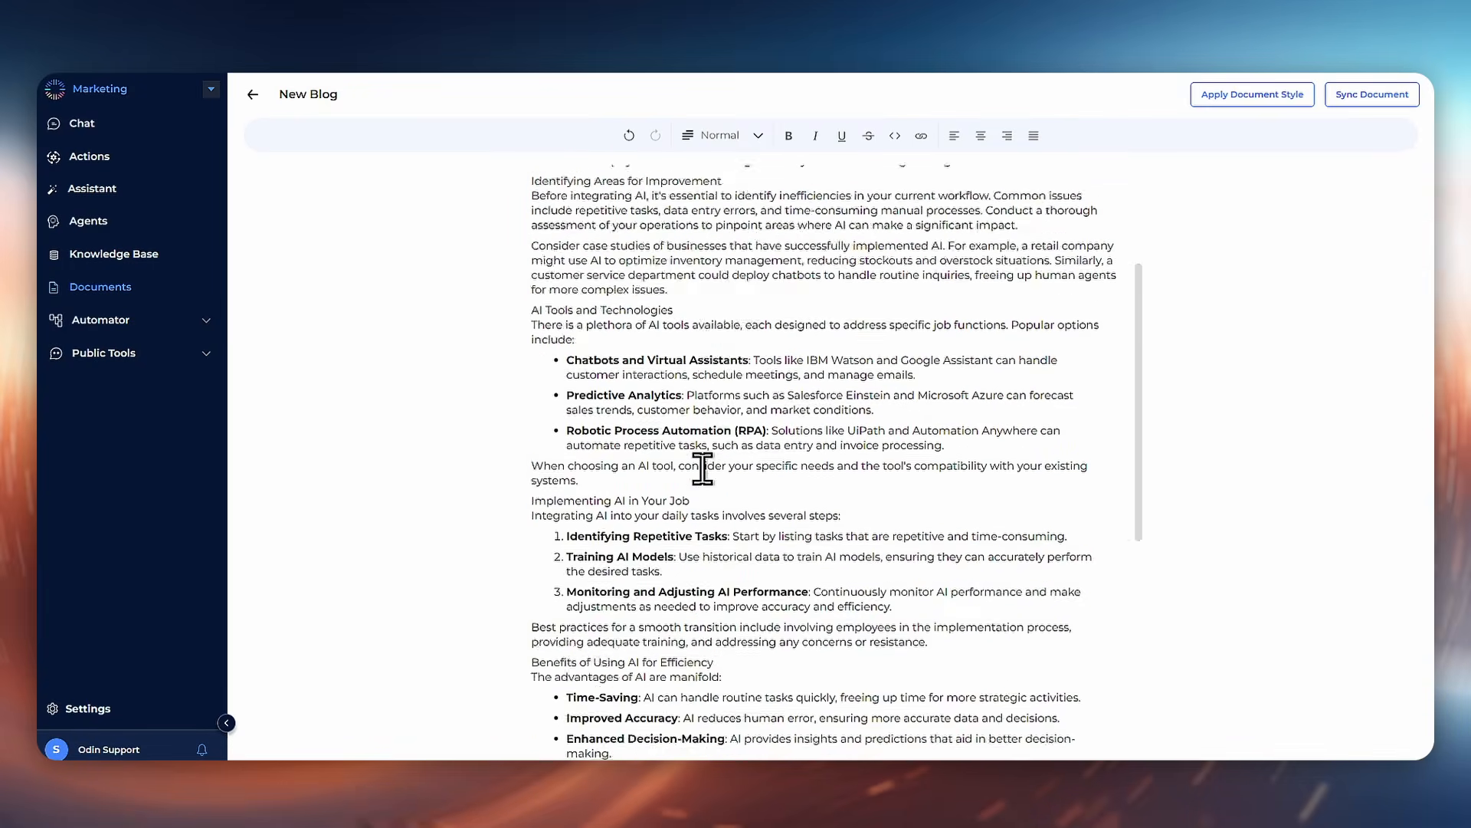
{"action": "scroll", "coordinate": [710, 470], "scroll_direction": "up", "scroll_amount": 3}
{"action": "scroll", "coordinate": [749, 453], "scroll_direction": "down", "scroll_amount": 15}
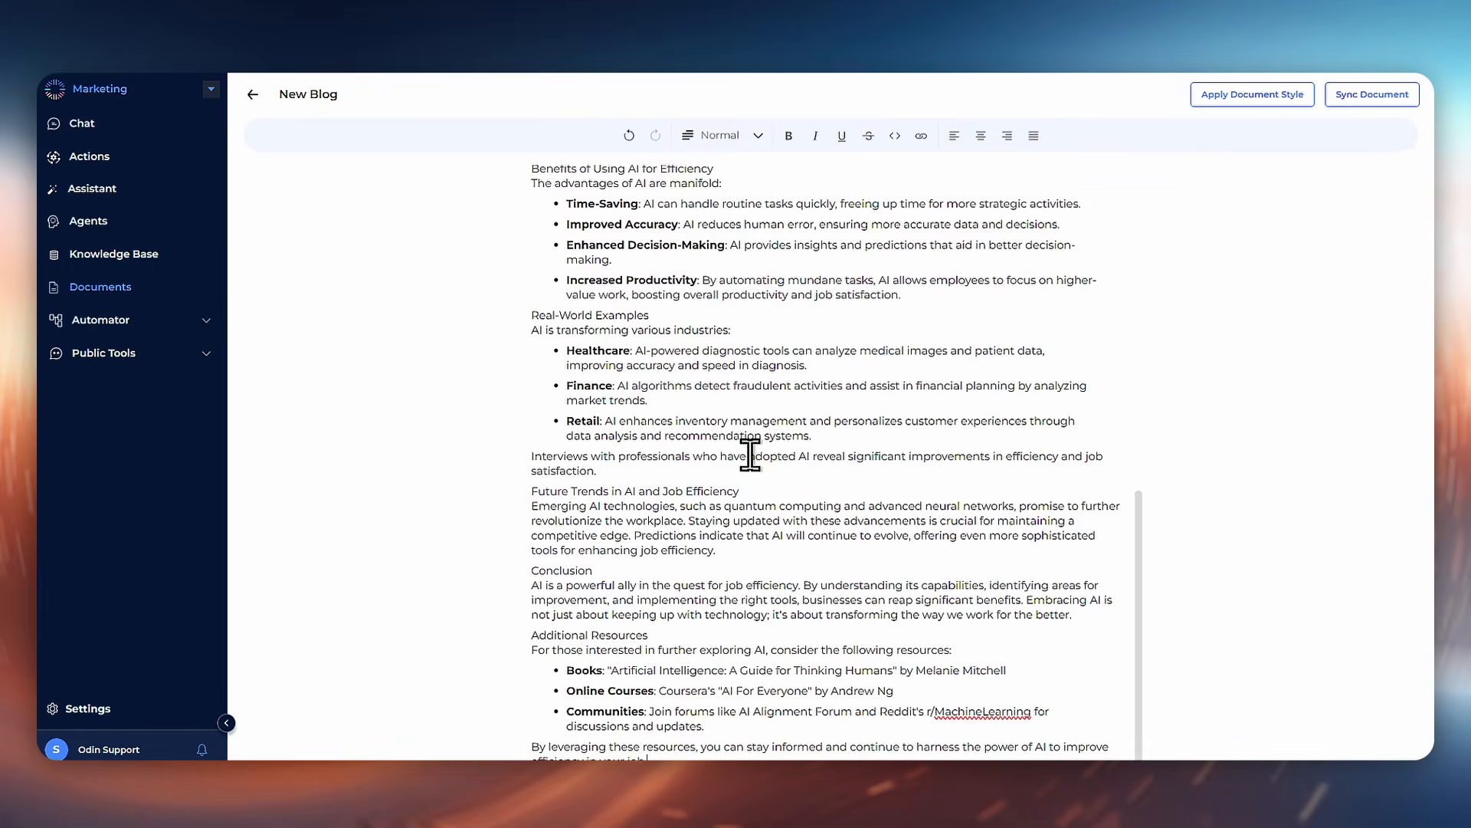
{"action": "left_click", "coordinate": [253, 95]}
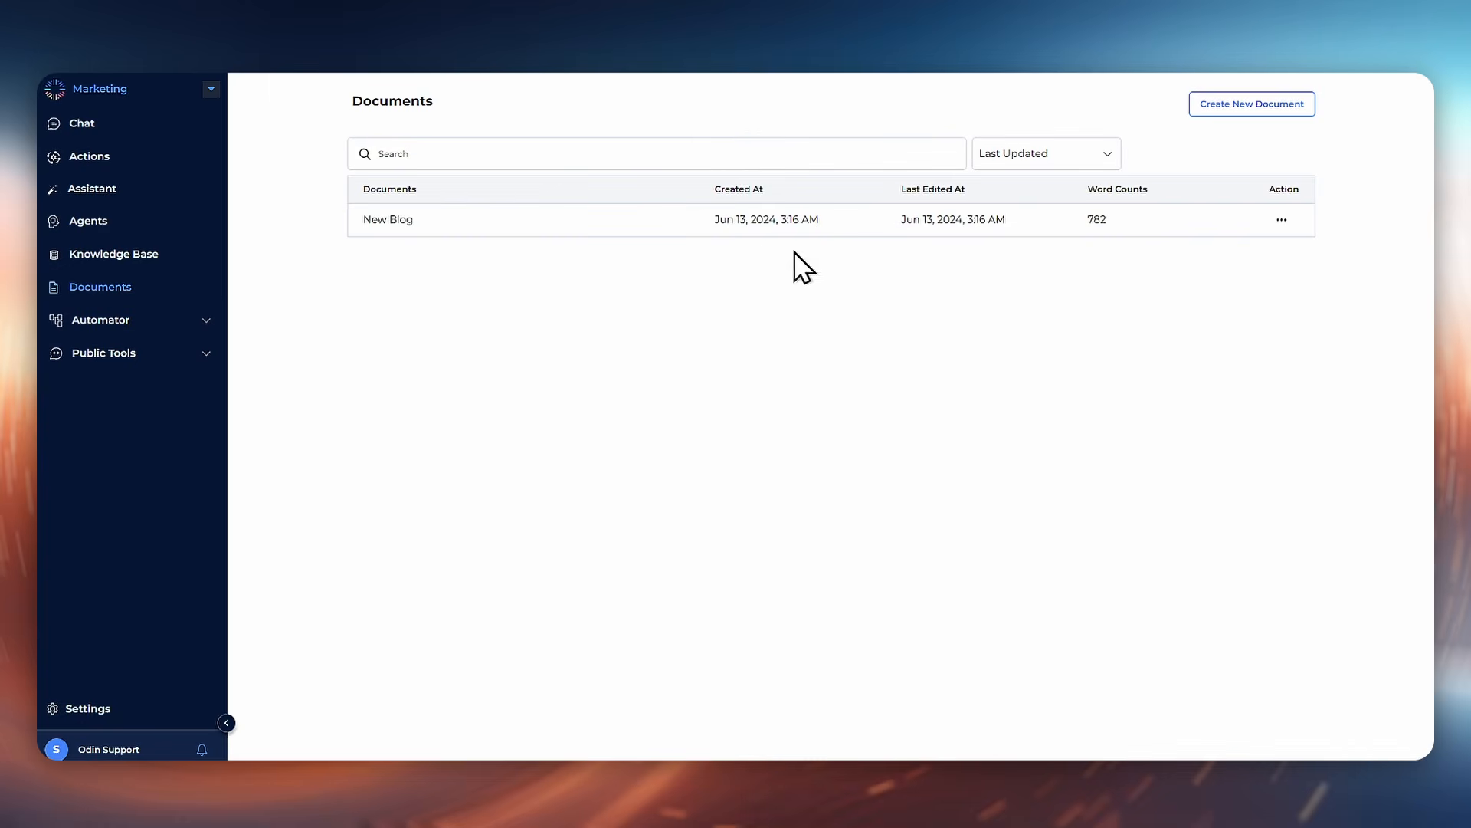
Step: Delete the New Blog document
{"action": "left_click", "coordinate": [1282, 220]}
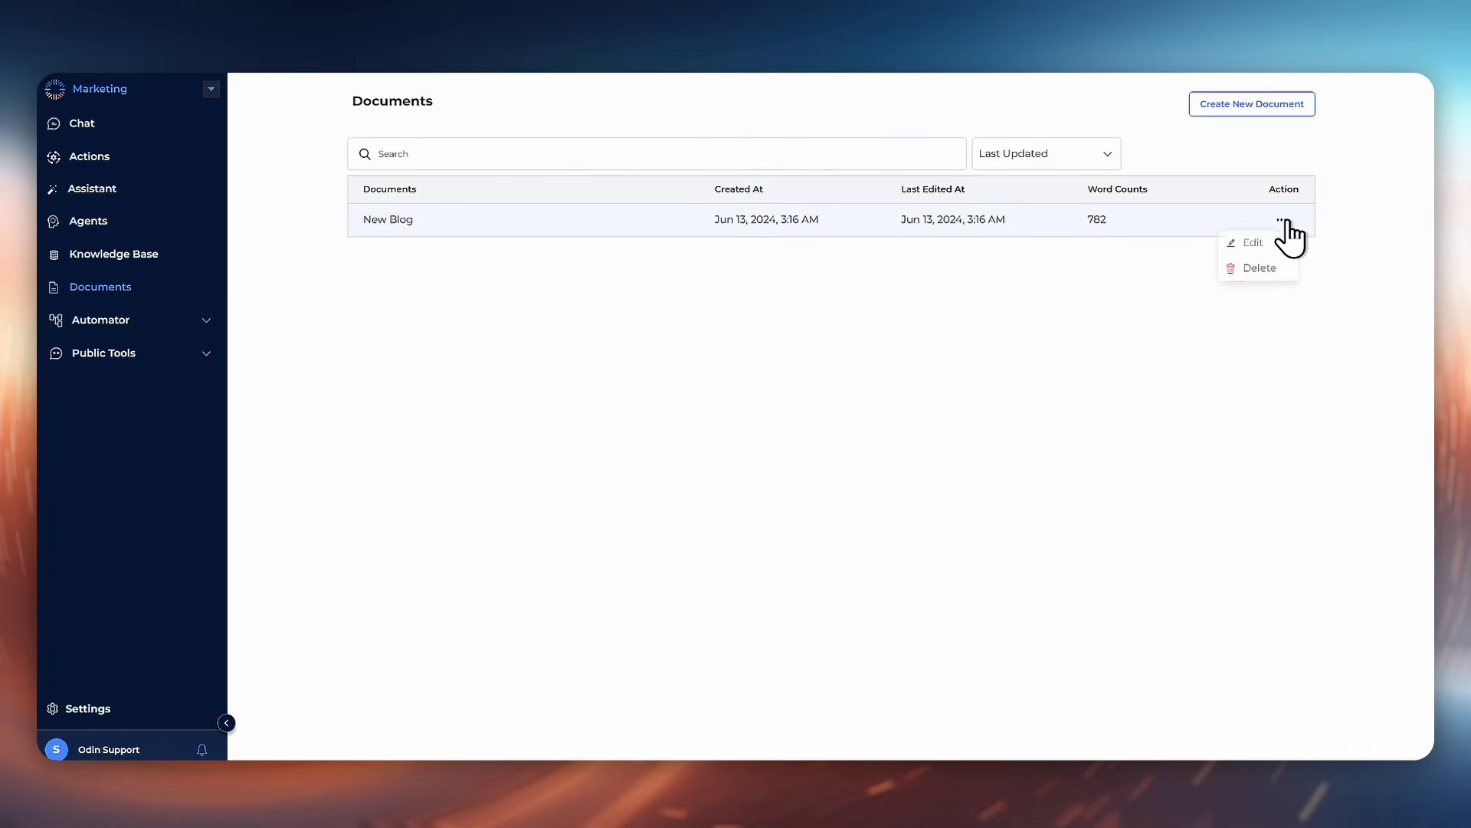
{"action": "left_click", "coordinate": [1272, 274]}
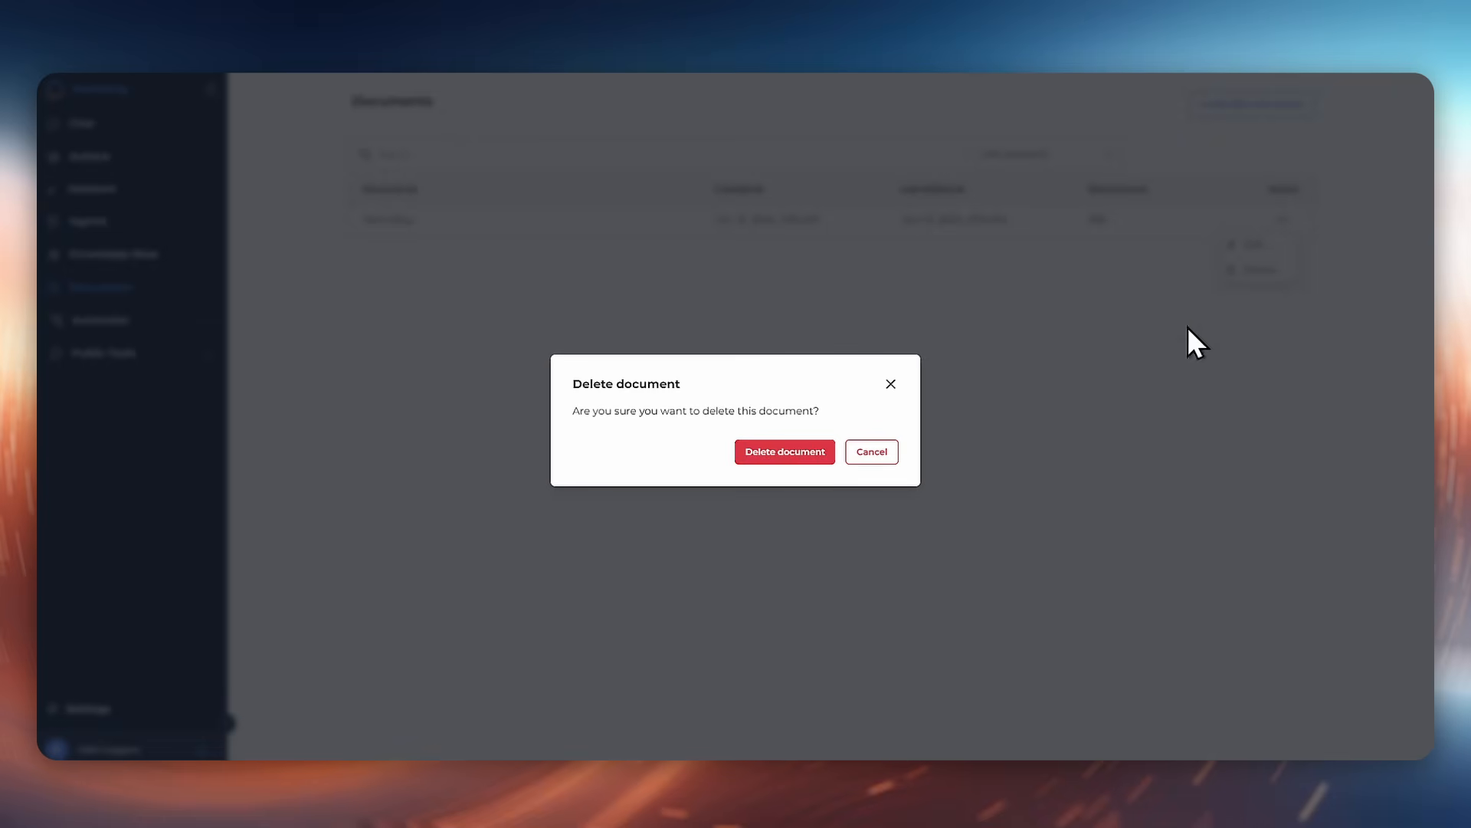
{"action": "left_click", "coordinate": [803, 452]}
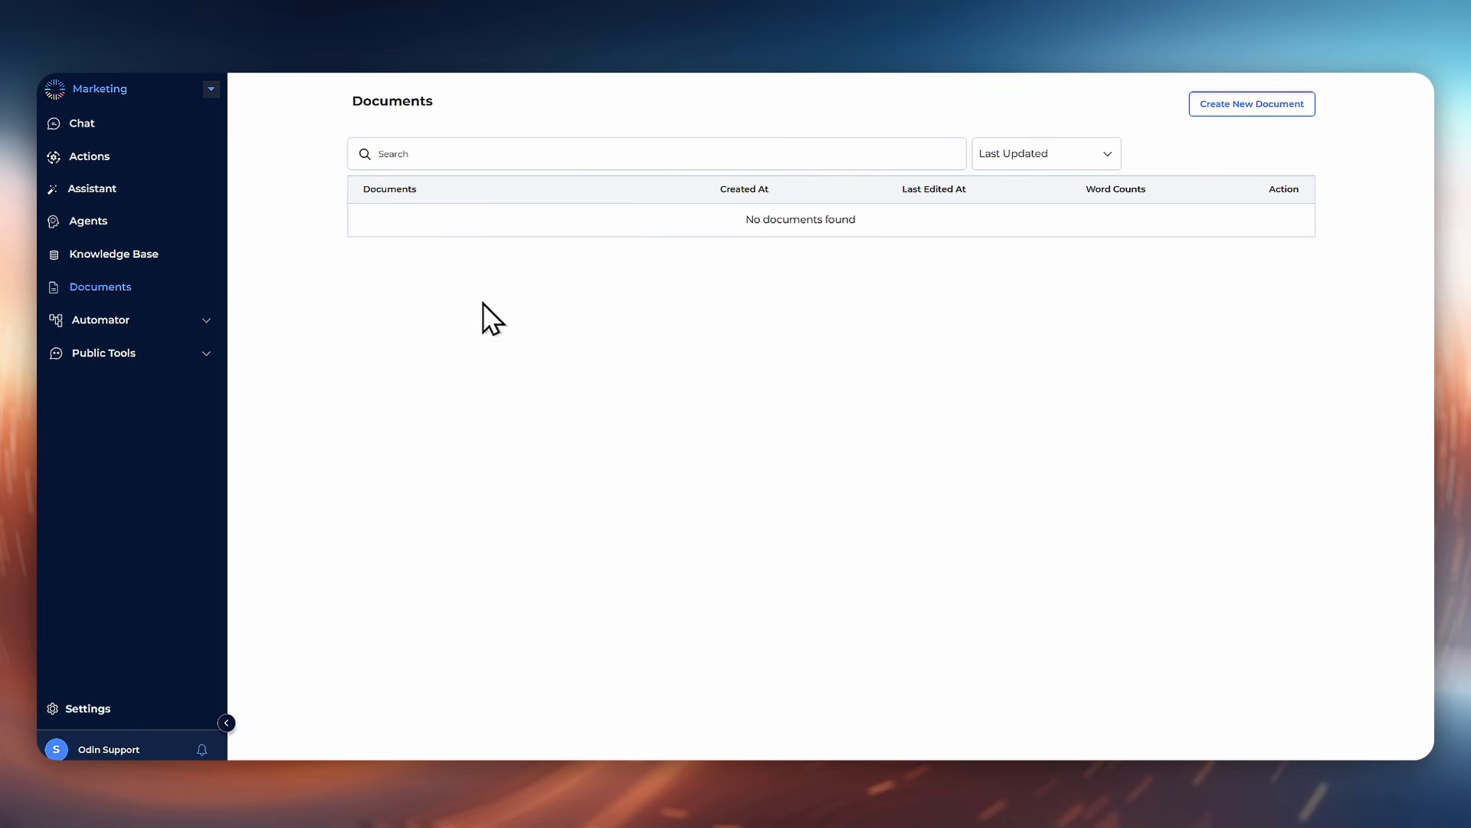
Step: Run the Blog Writer action with the topic "How humans can live on mars"
{"action": "left_click", "coordinate": [115, 255]}
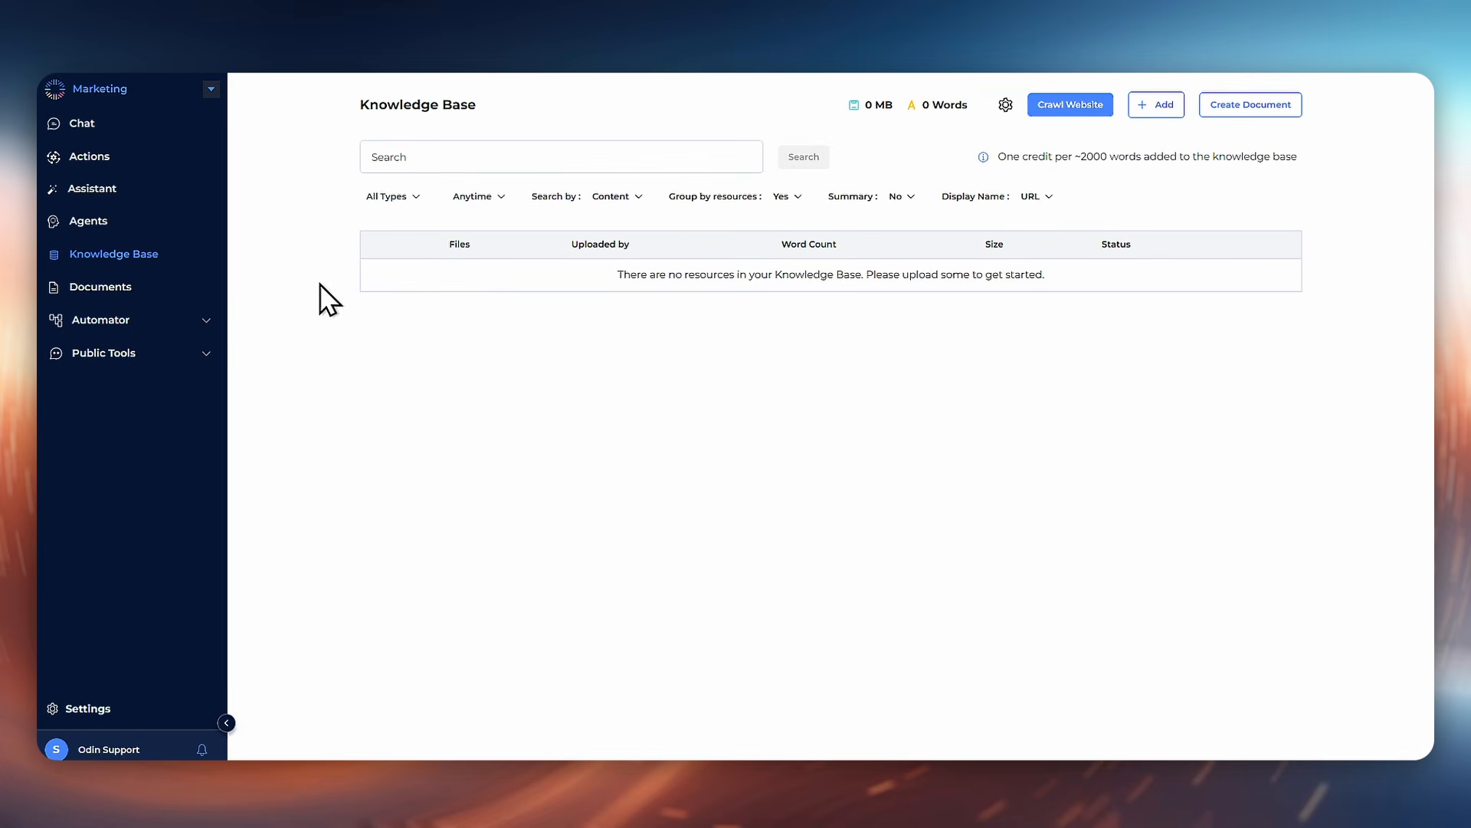
{"action": "left_click", "coordinate": [99, 161]}
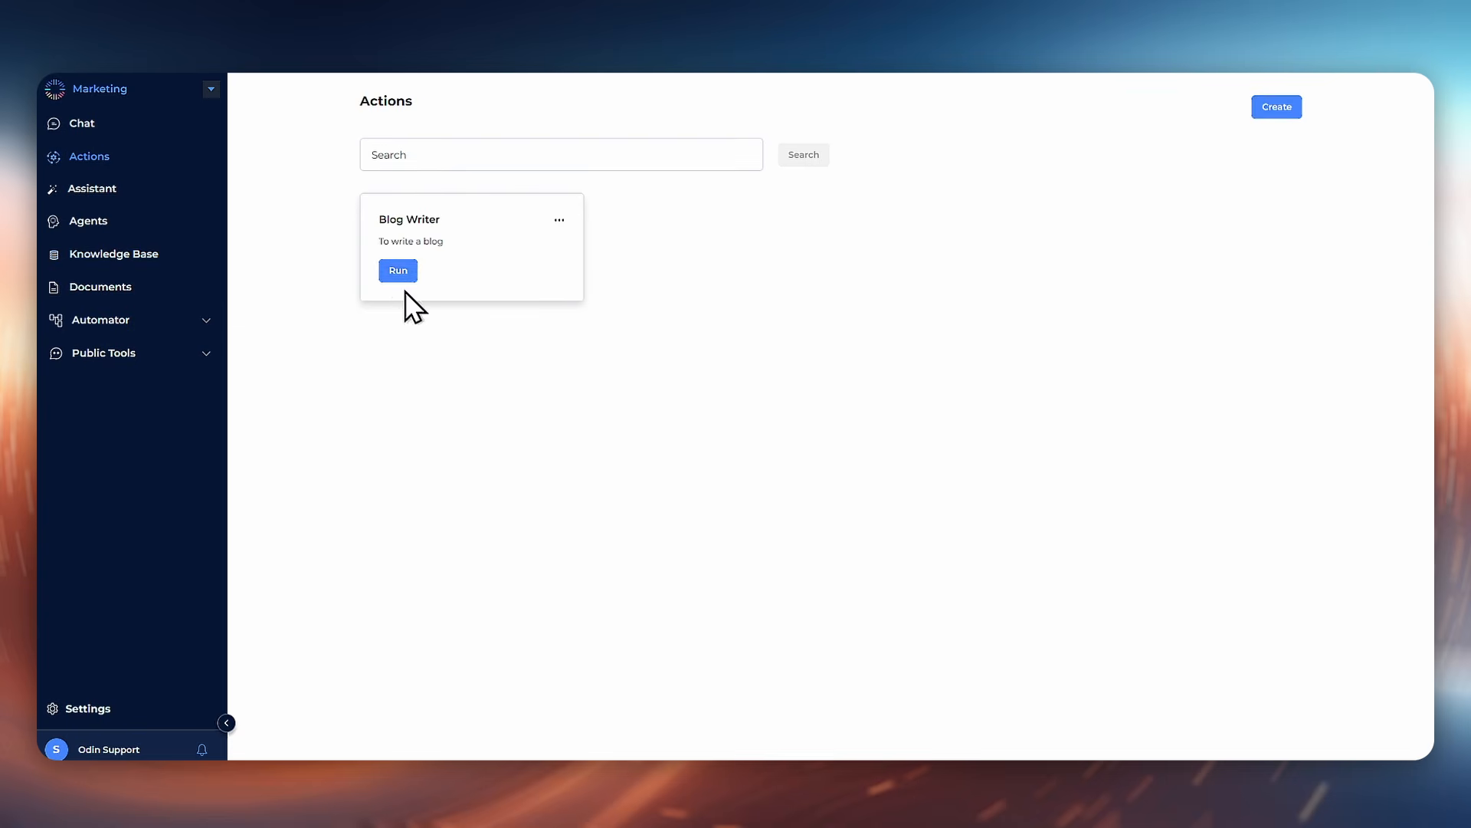
{"action": "left_click", "coordinate": [406, 276]}
{"action": "triple_click", "coordinate": [657, 443]}
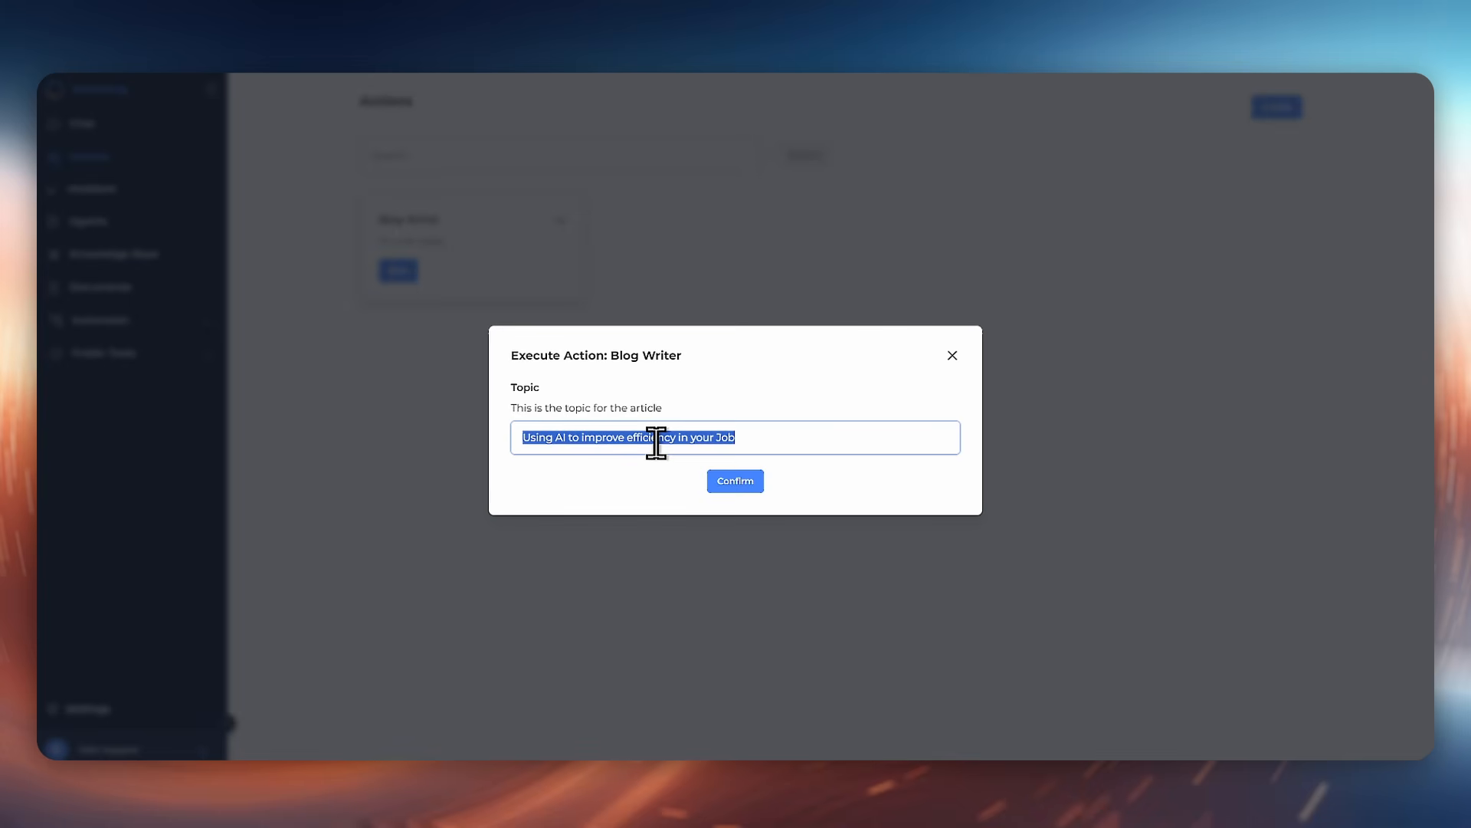
{"action": "type", "text": "How humans can live on mars"}
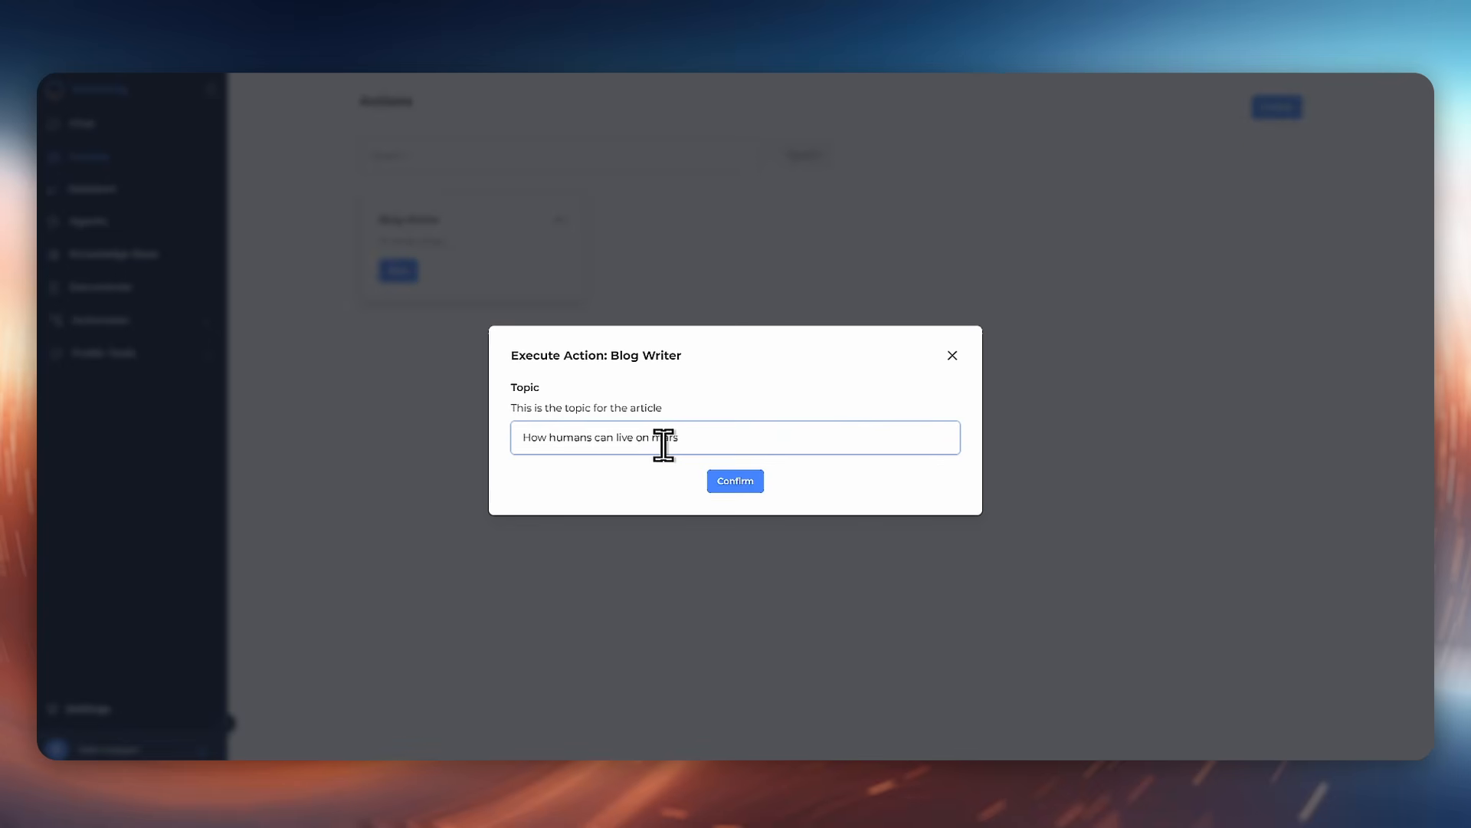
{"action": "left_click", "coordinate": [732, 486]}
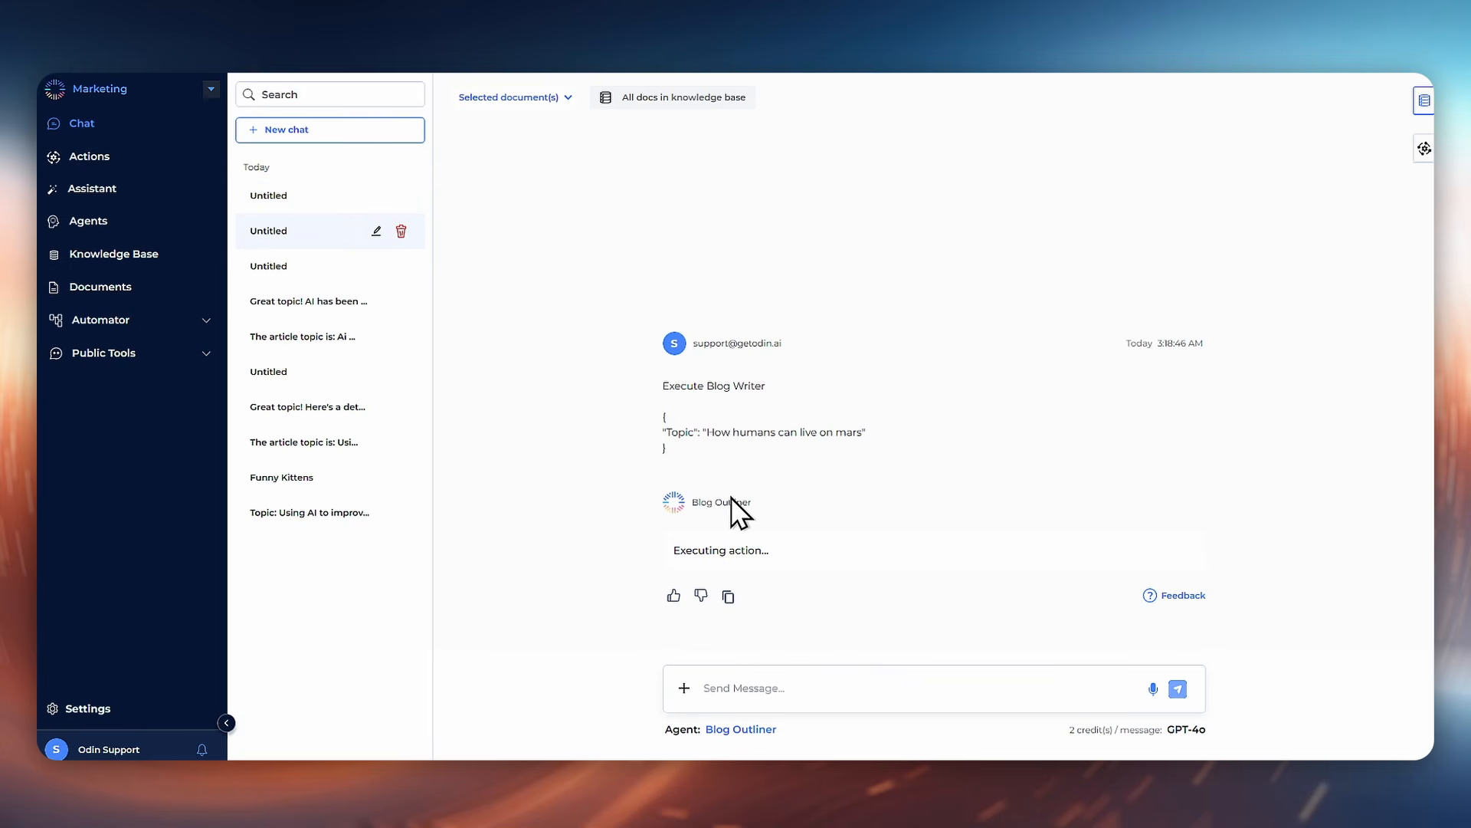
Step: Review the new Blog Outliner and Blog Writer chat outputs and the regenerated New Blog document
{"action": "left_click", "coordinate": [316, 202]}
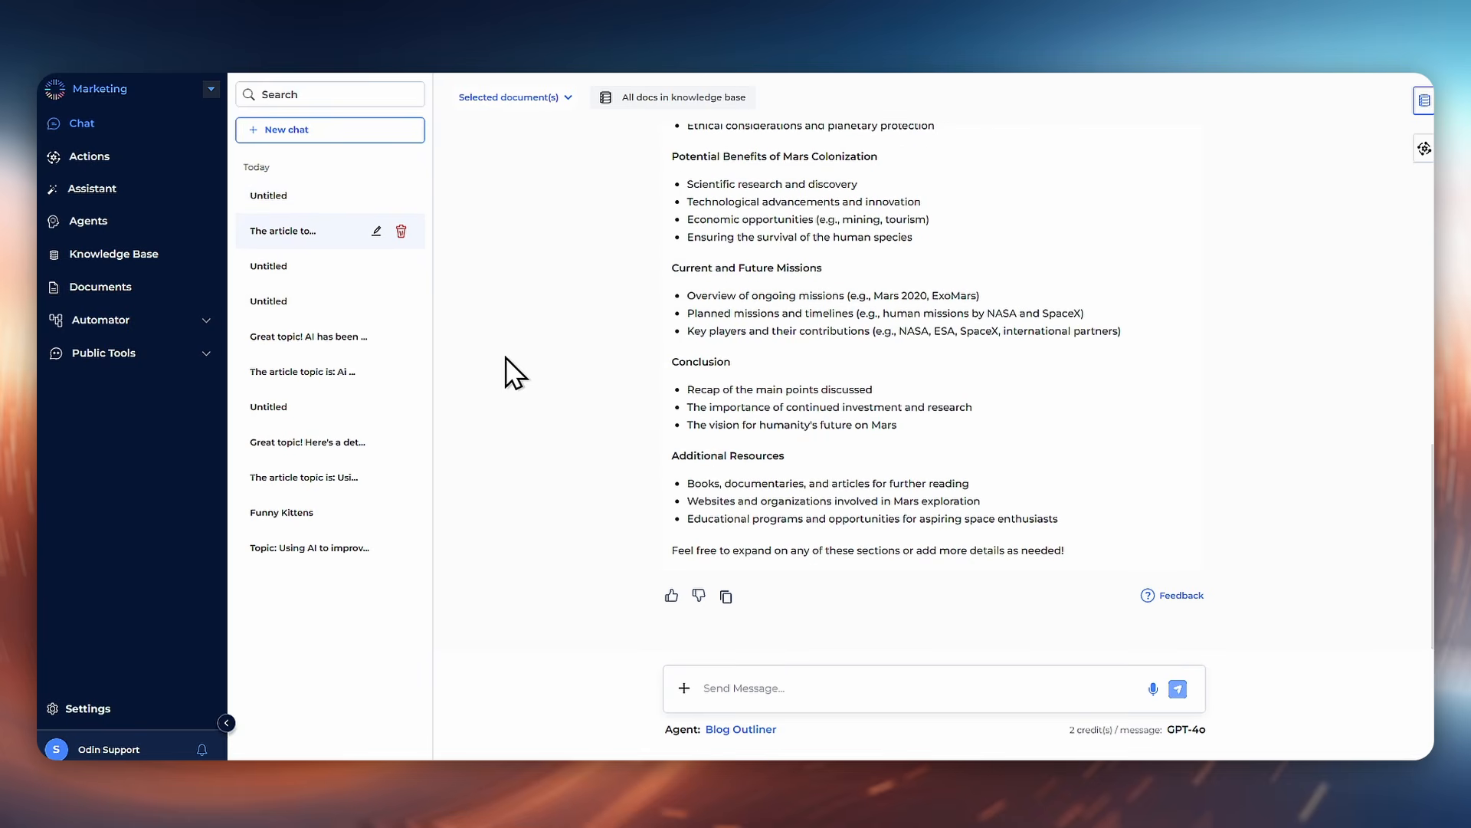
{"action": "left_click", "coordinate": [285, 193]}
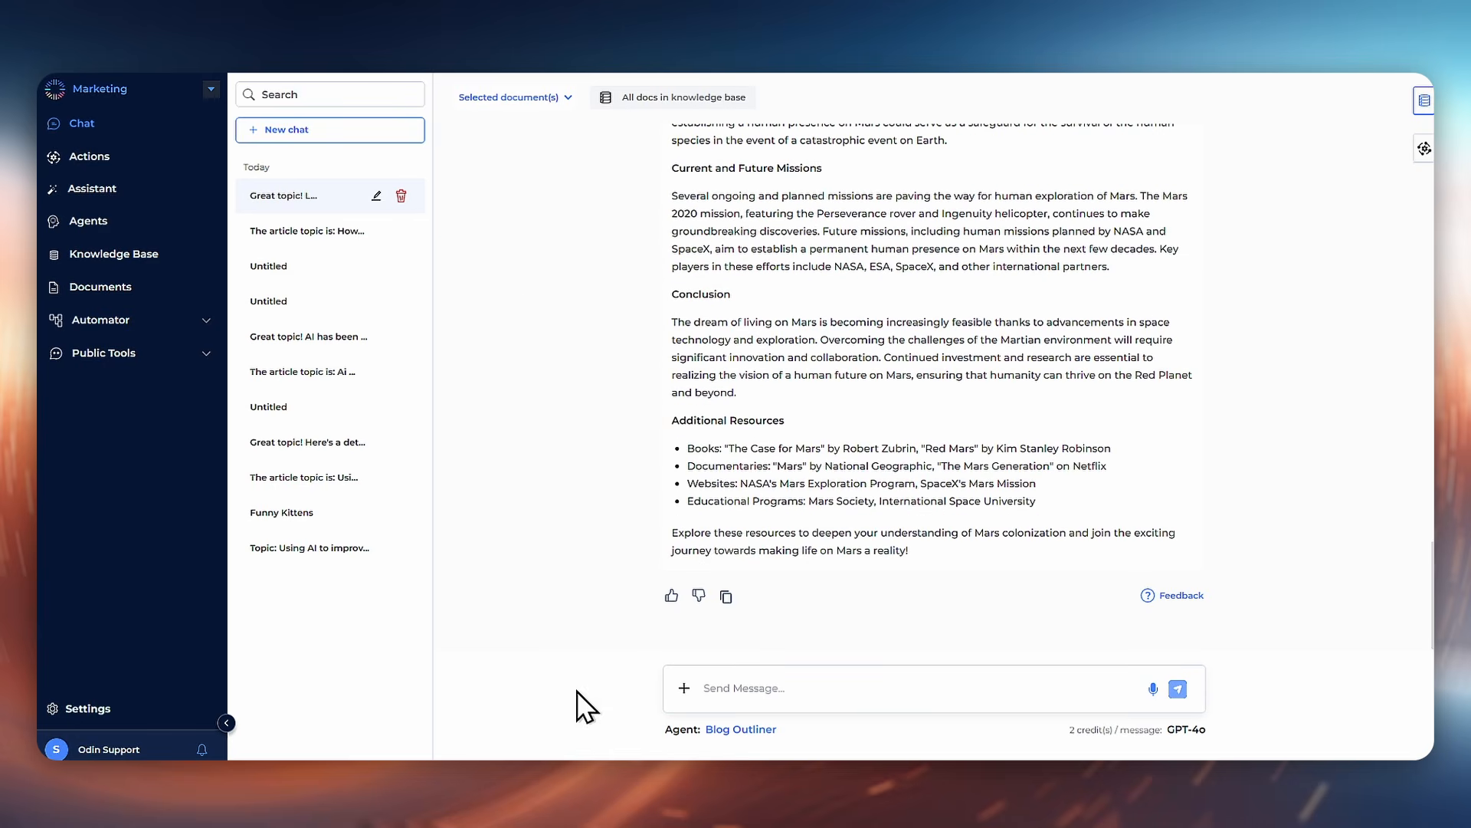
{"action": "left_click", "coordinate": [111, 290]}
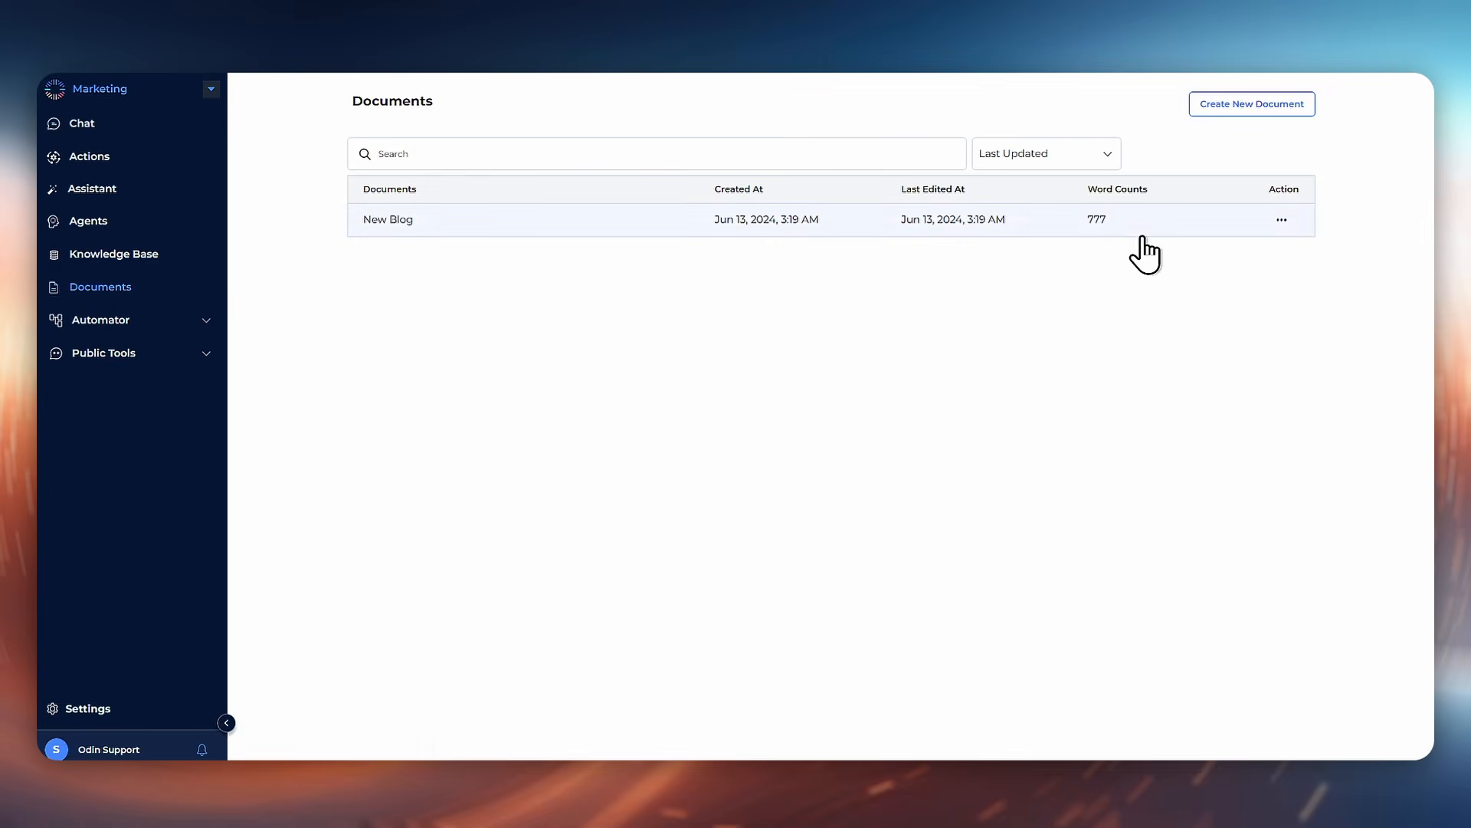
{"action": "left_click", "coordinate": [1047, 224]}
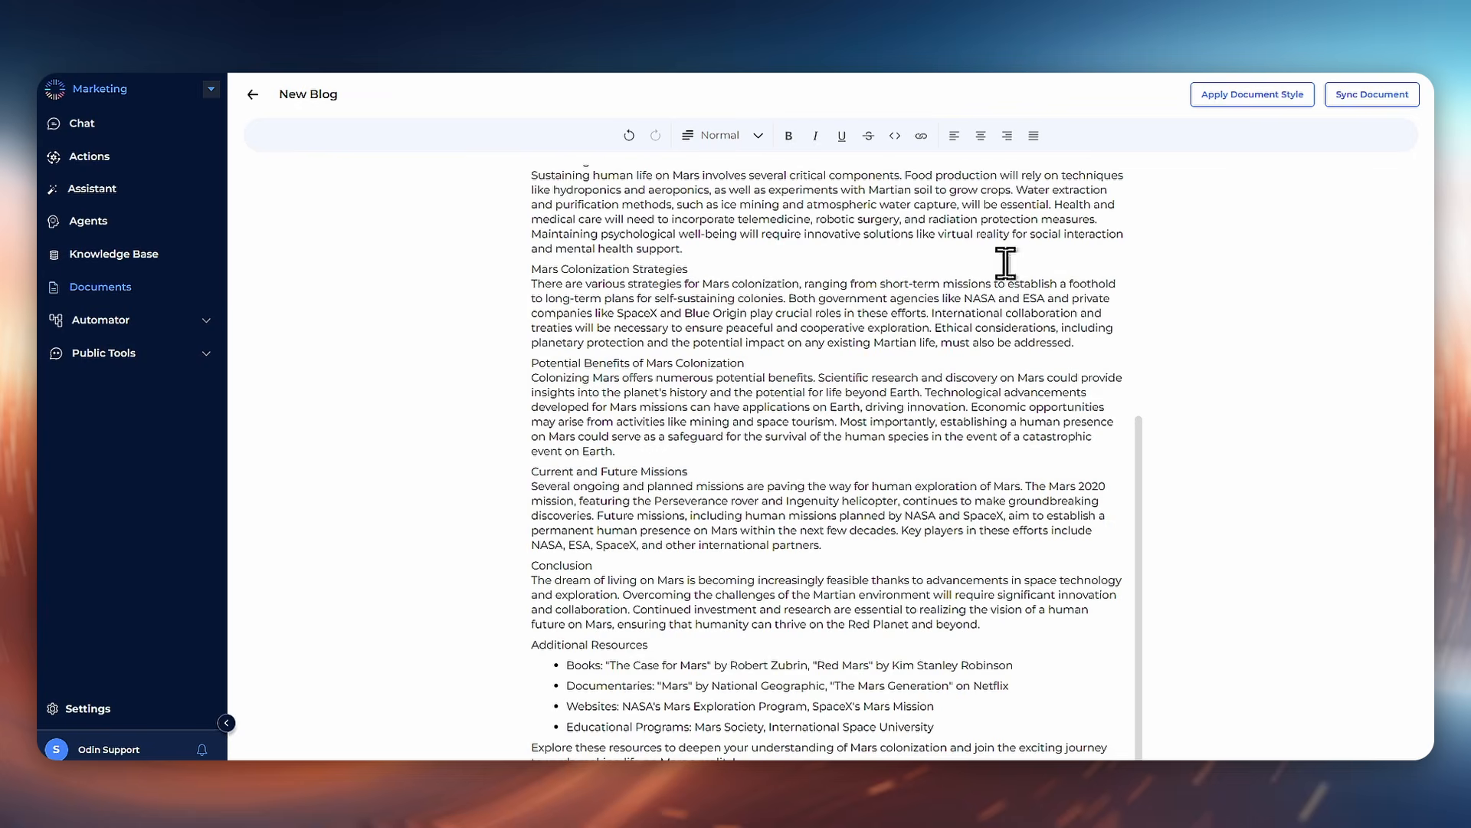
{"action": "scroll", "coordinate": [924, 441], "scroll_direction": "up", "scroll_amount": 6}
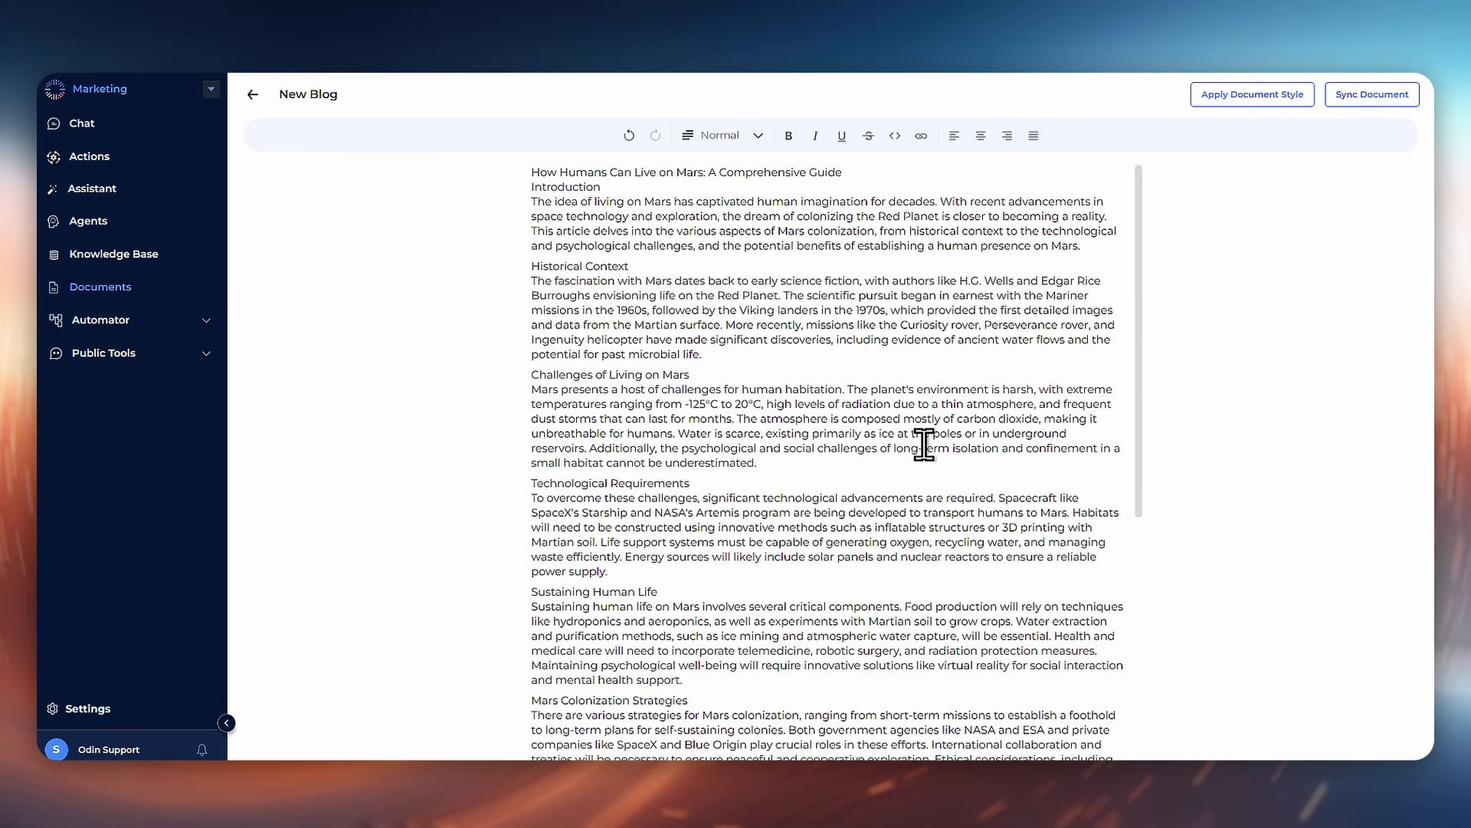
{"action": "scroll", "coordinate": [606, 435], "scroll_direction": "down", "scroll_amount": 2}
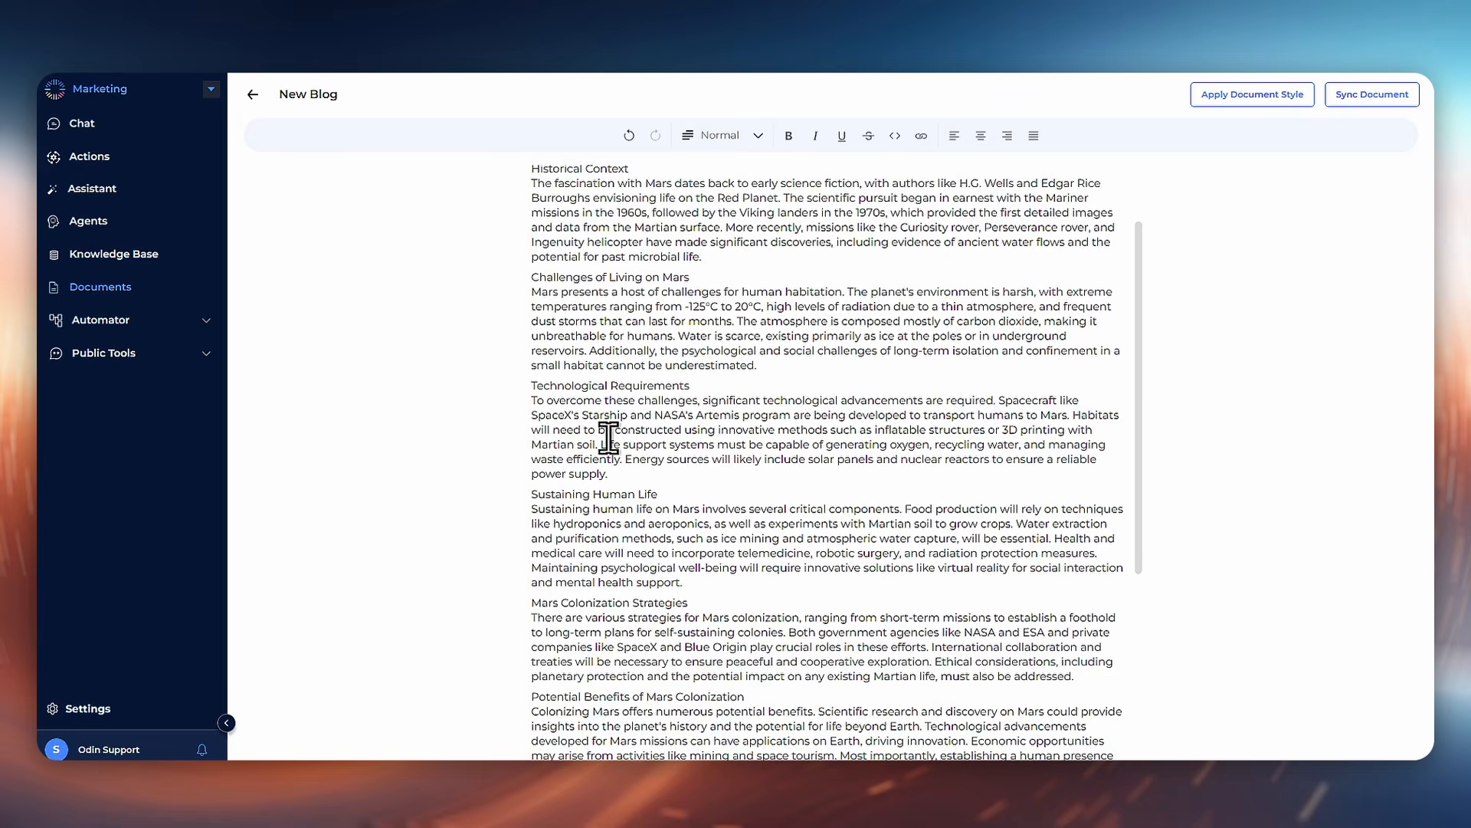
{"action": "scroll", "coordinate": [609, 437], "scroll_direction": "down", "scroll_amount": 7}
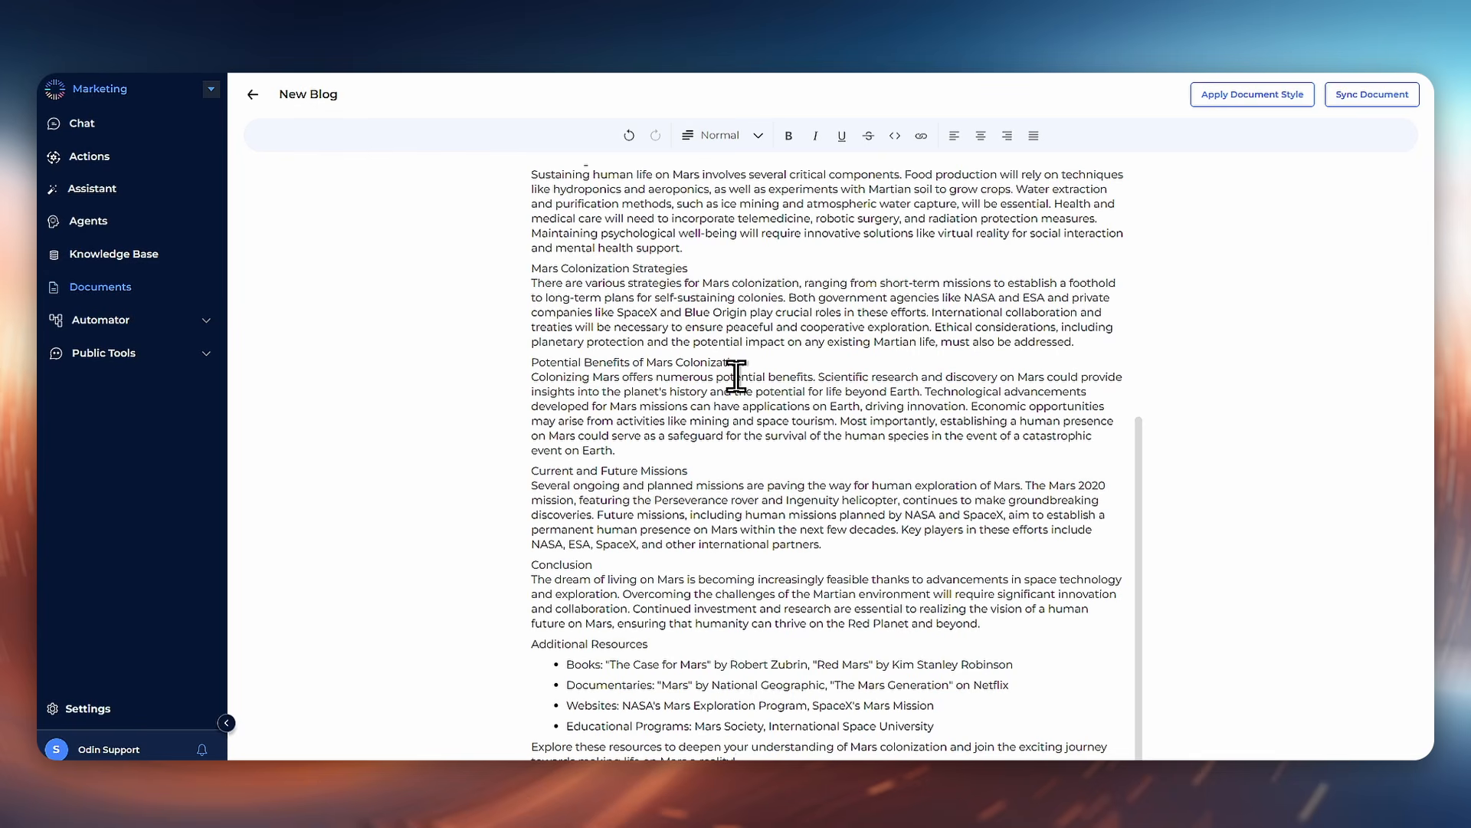
{"action": "scroll", "coordinate": [736, 376], "scroll_direction": "up", "scroll_amount": 6}
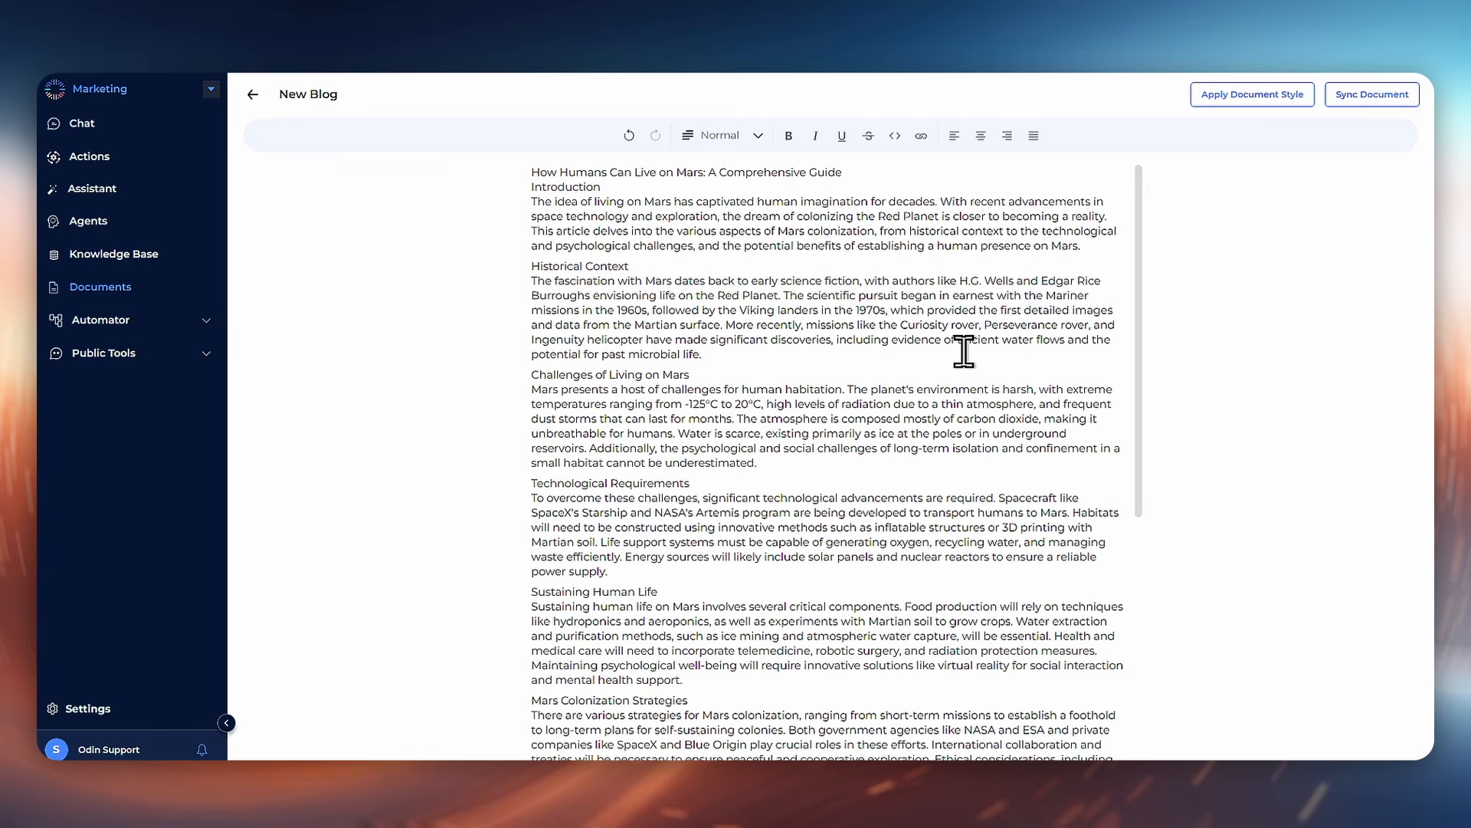
Step: Create a new flow from scratch with an Odin Action trigger from the AI Events category
{"action": "left_click", "coordinate": [164, 320]}
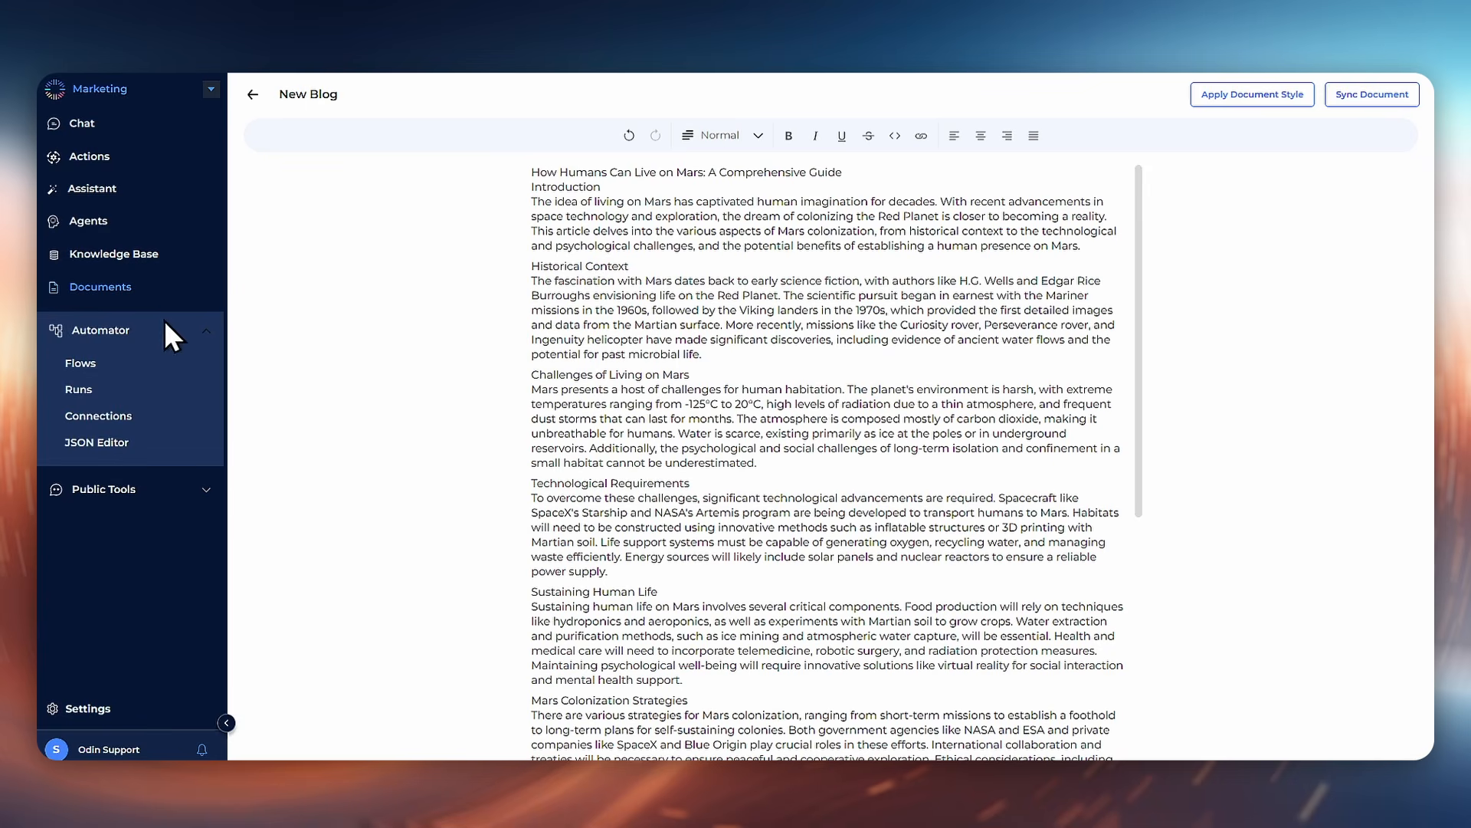
{"action": "left_click", "coordinate": [98, 359]}
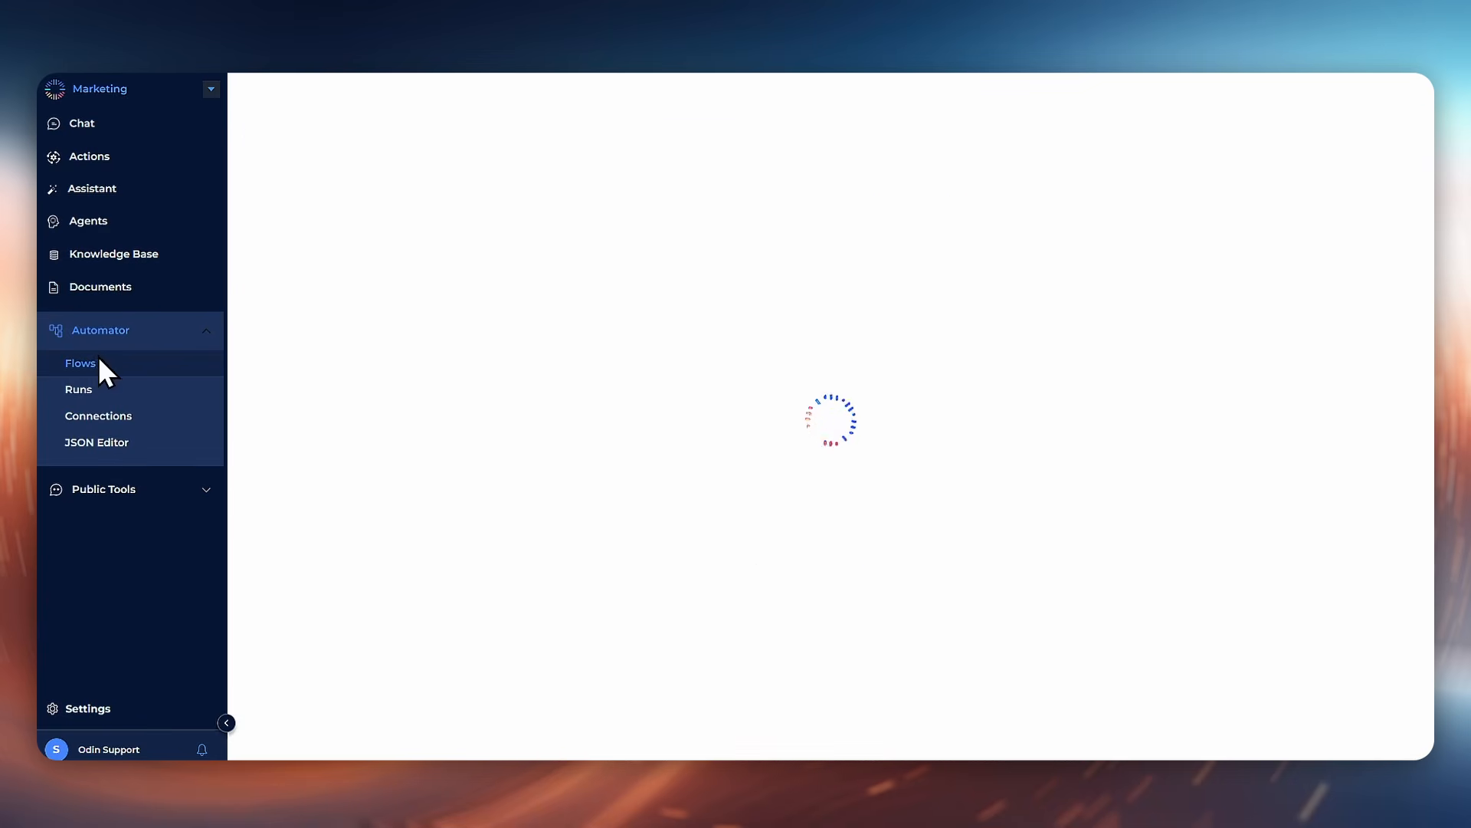
{"action": "left_click", "coordinate": [1352, 138]}
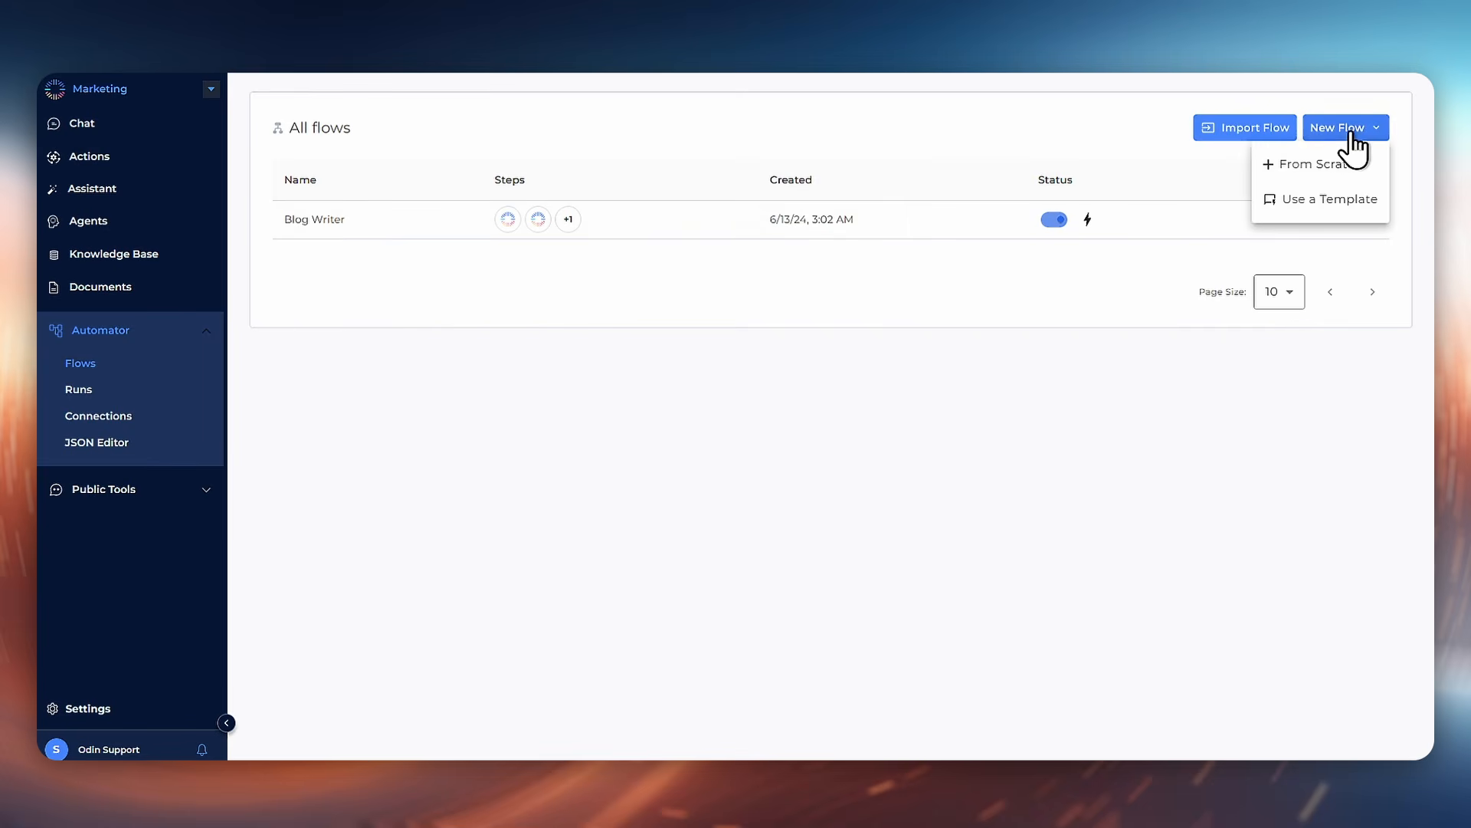
{"action": "left_click", "coordinate": [1351, 165]}
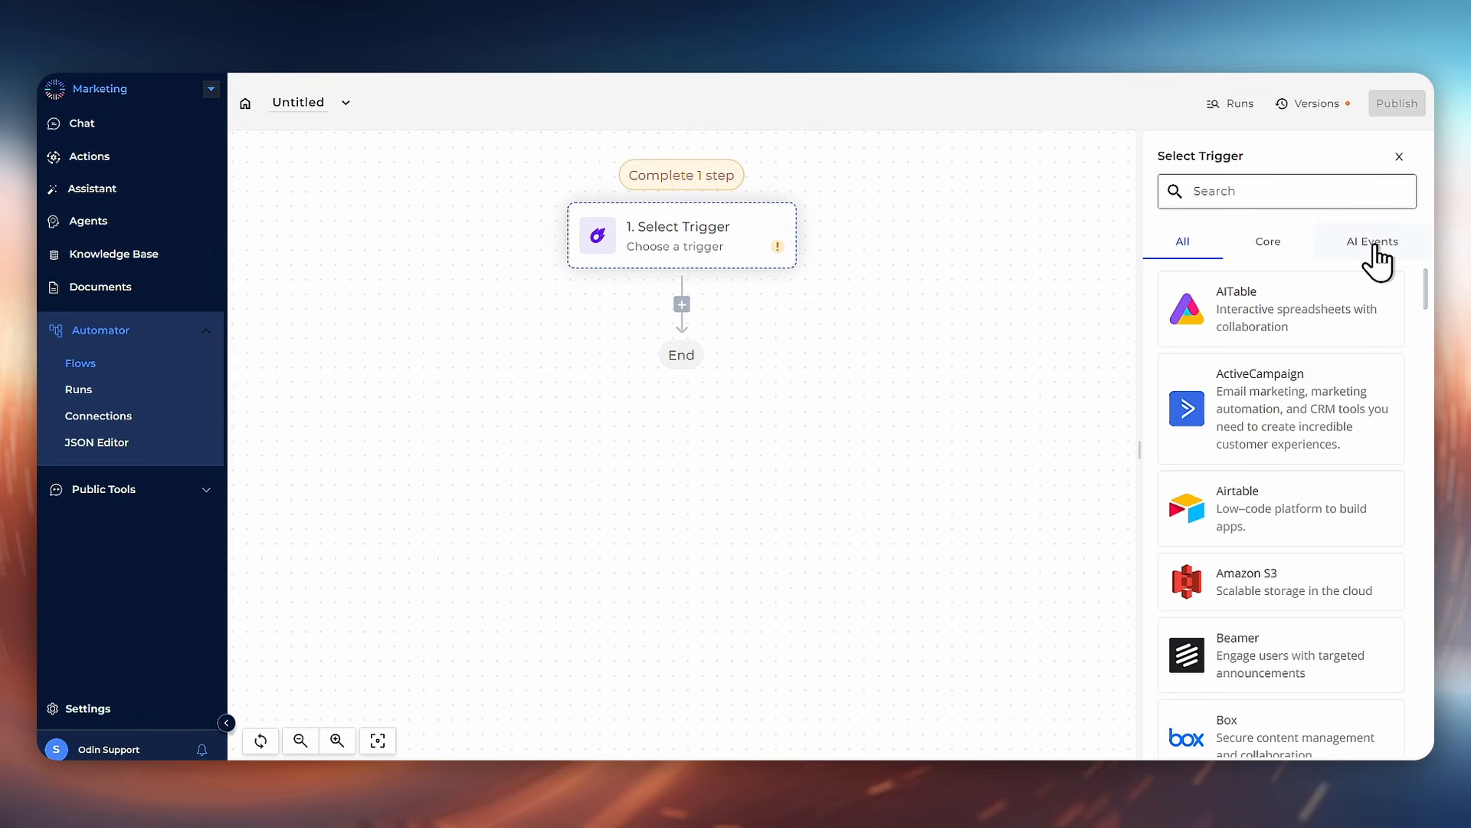
{"action": "left_click", "coordinate": [1375, 245]}
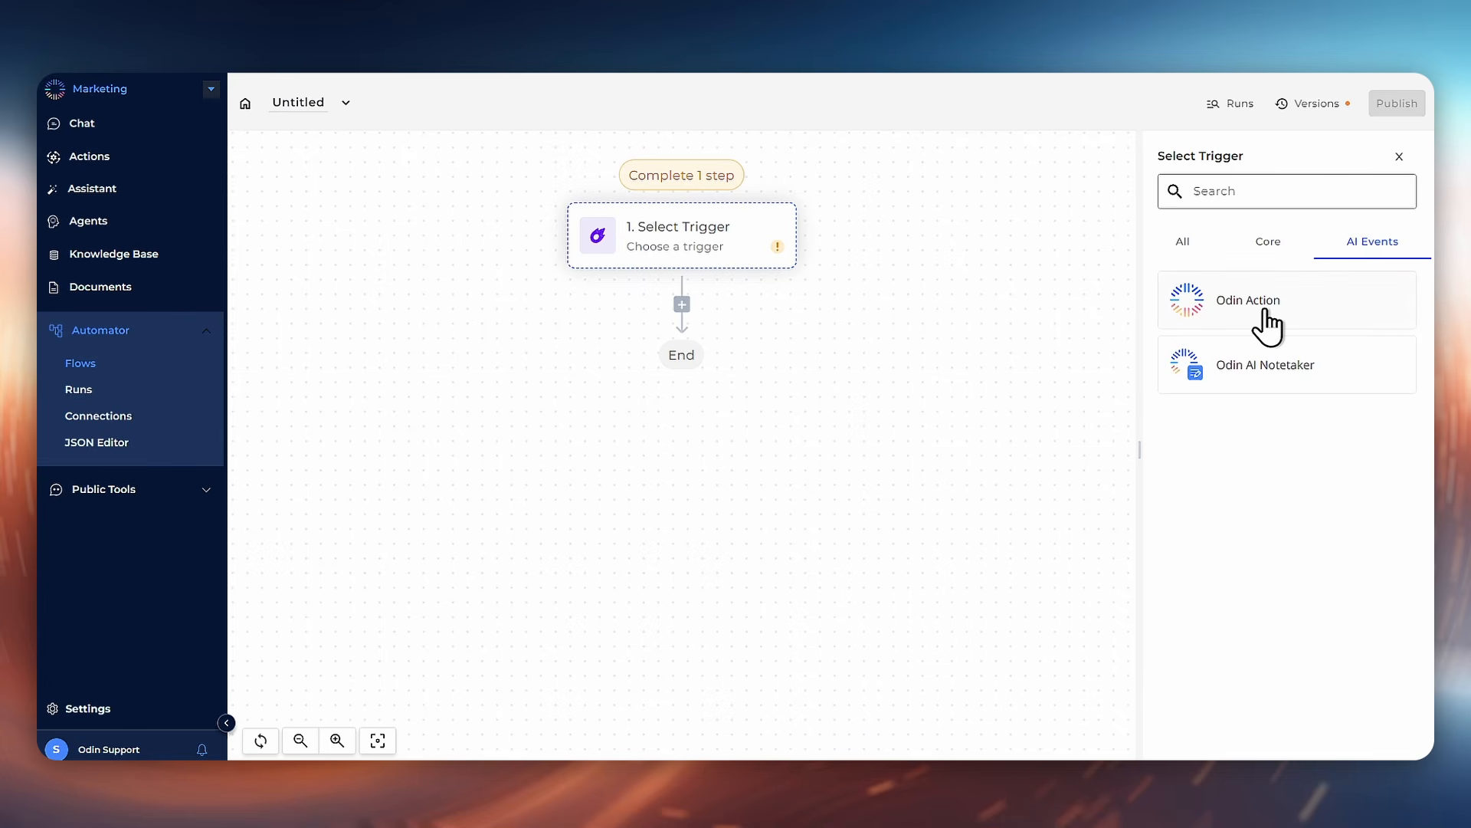
{"action": "left_click", "coordinate": [1267, 327]}
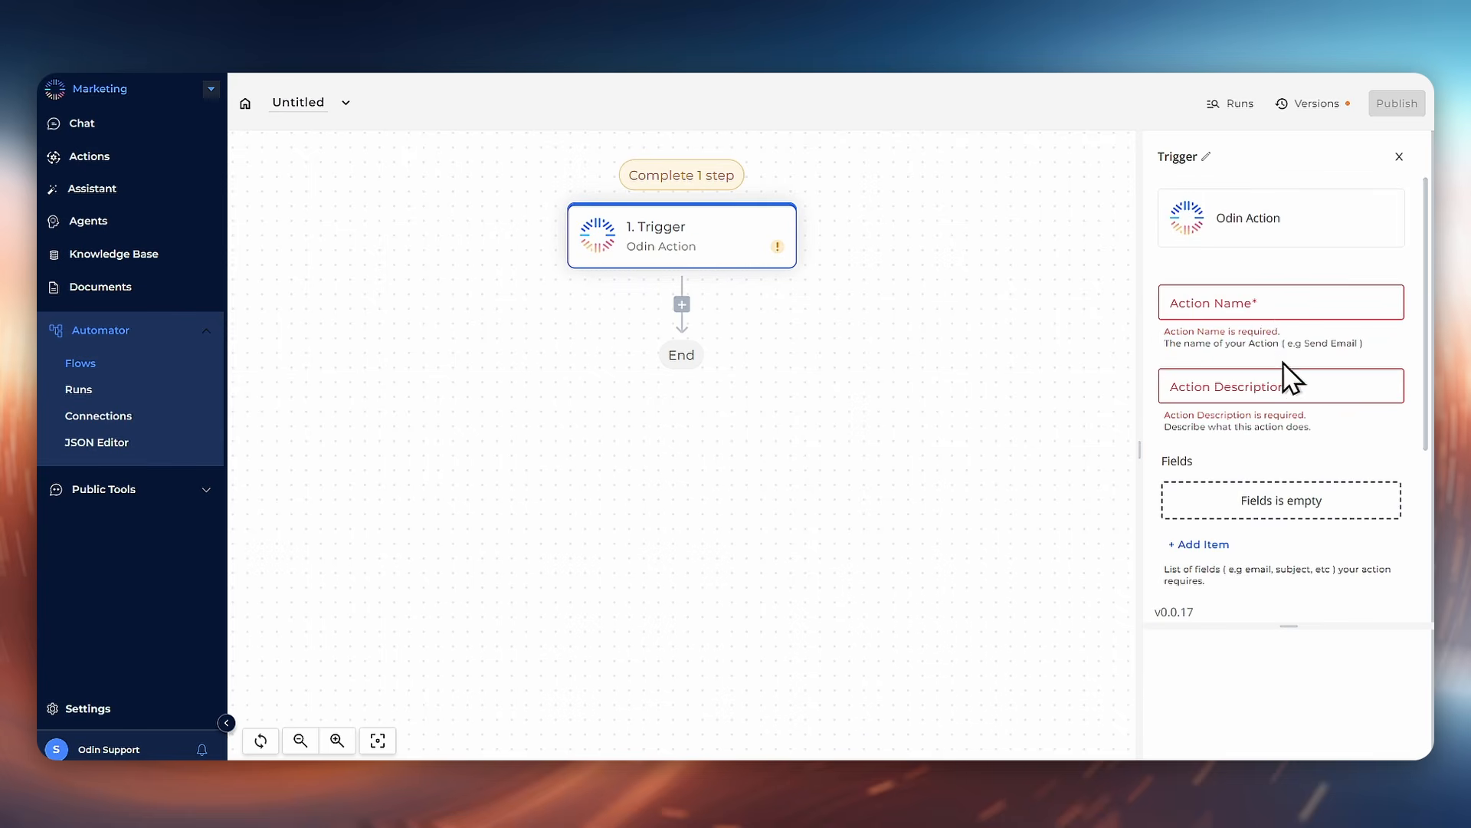
Step: Name the trigger action Push to Wordpress with the description "Action to push to wordpress"
{"action": "left_click", "coordinate": [1275, 302]}
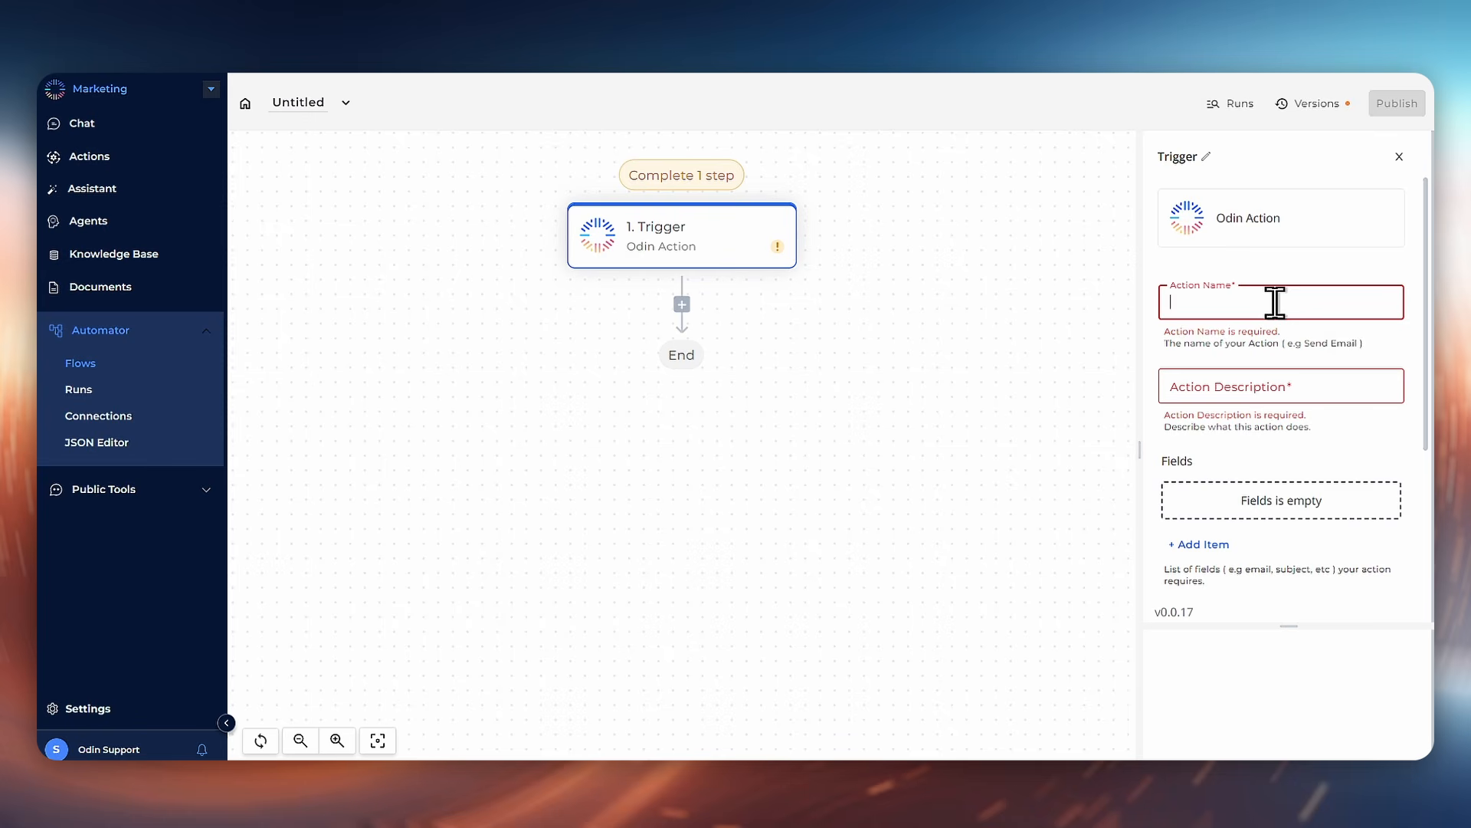
{"action": "type", "text": "Push to W"}
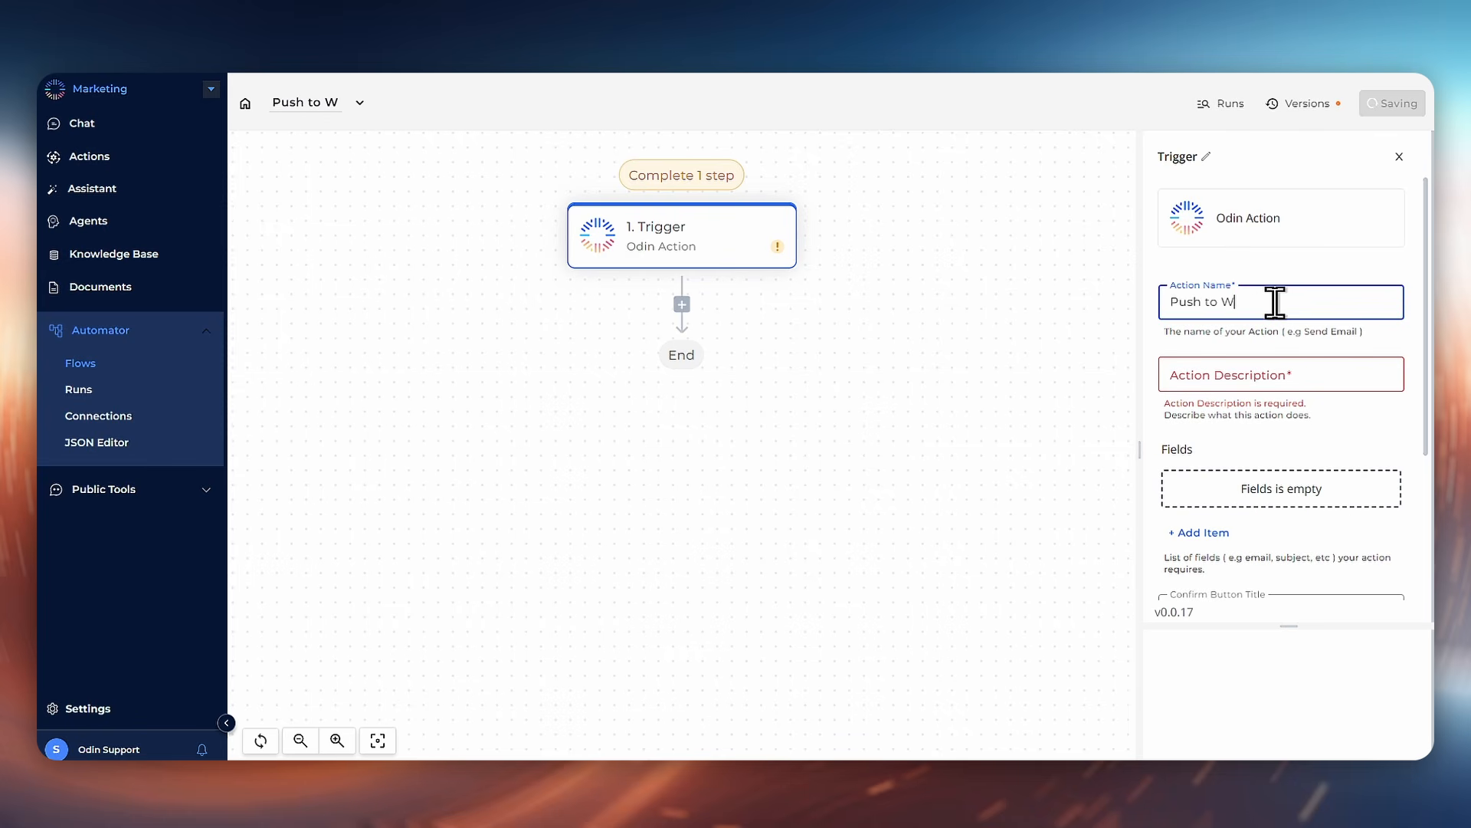
{"action": "type", "text": "ordpress"}
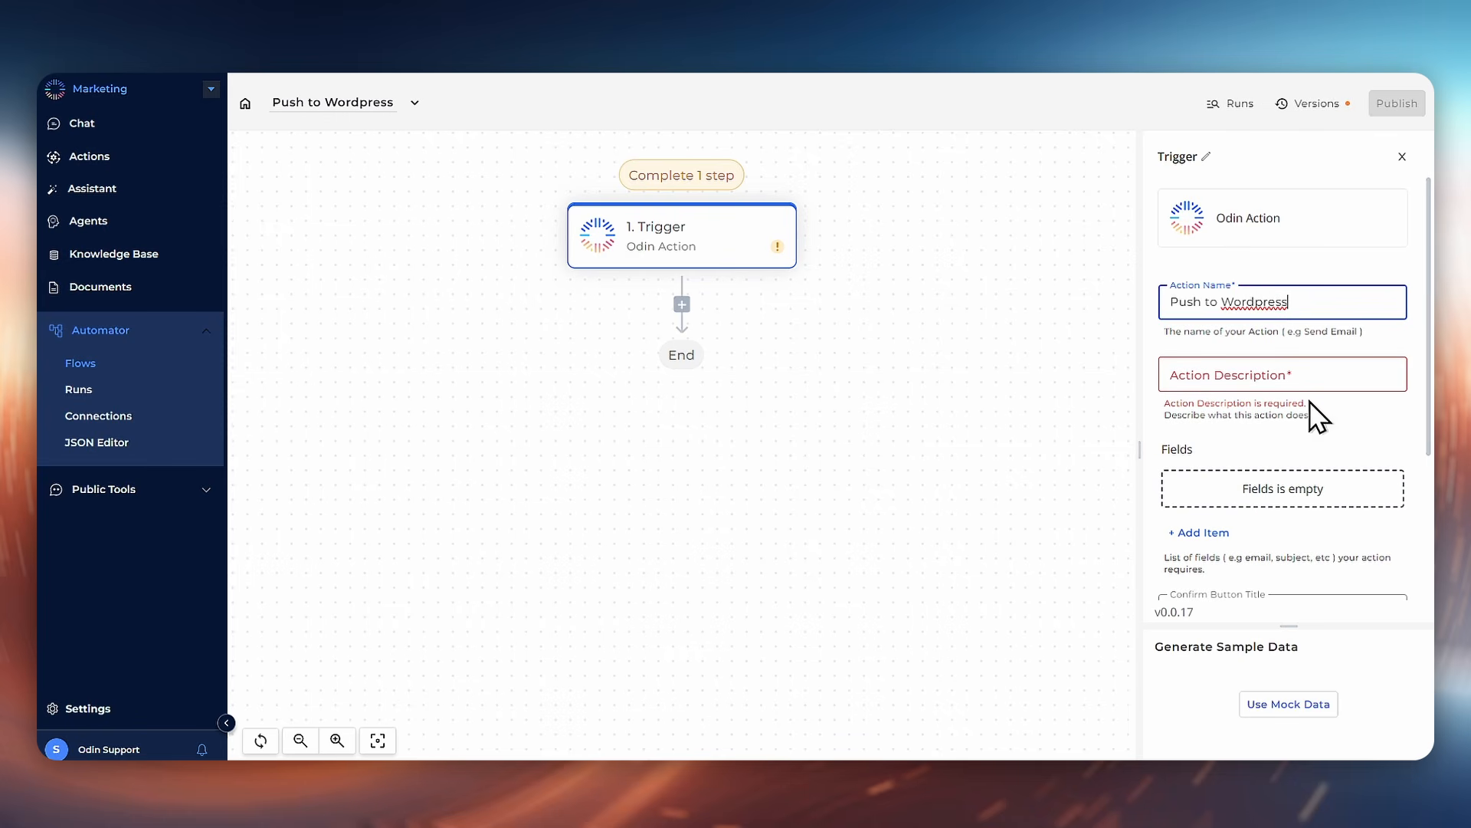
{"action": "left_click", "coordinate": [1302, 371]}
{"action": "type", "text": "Action to push to wo"}
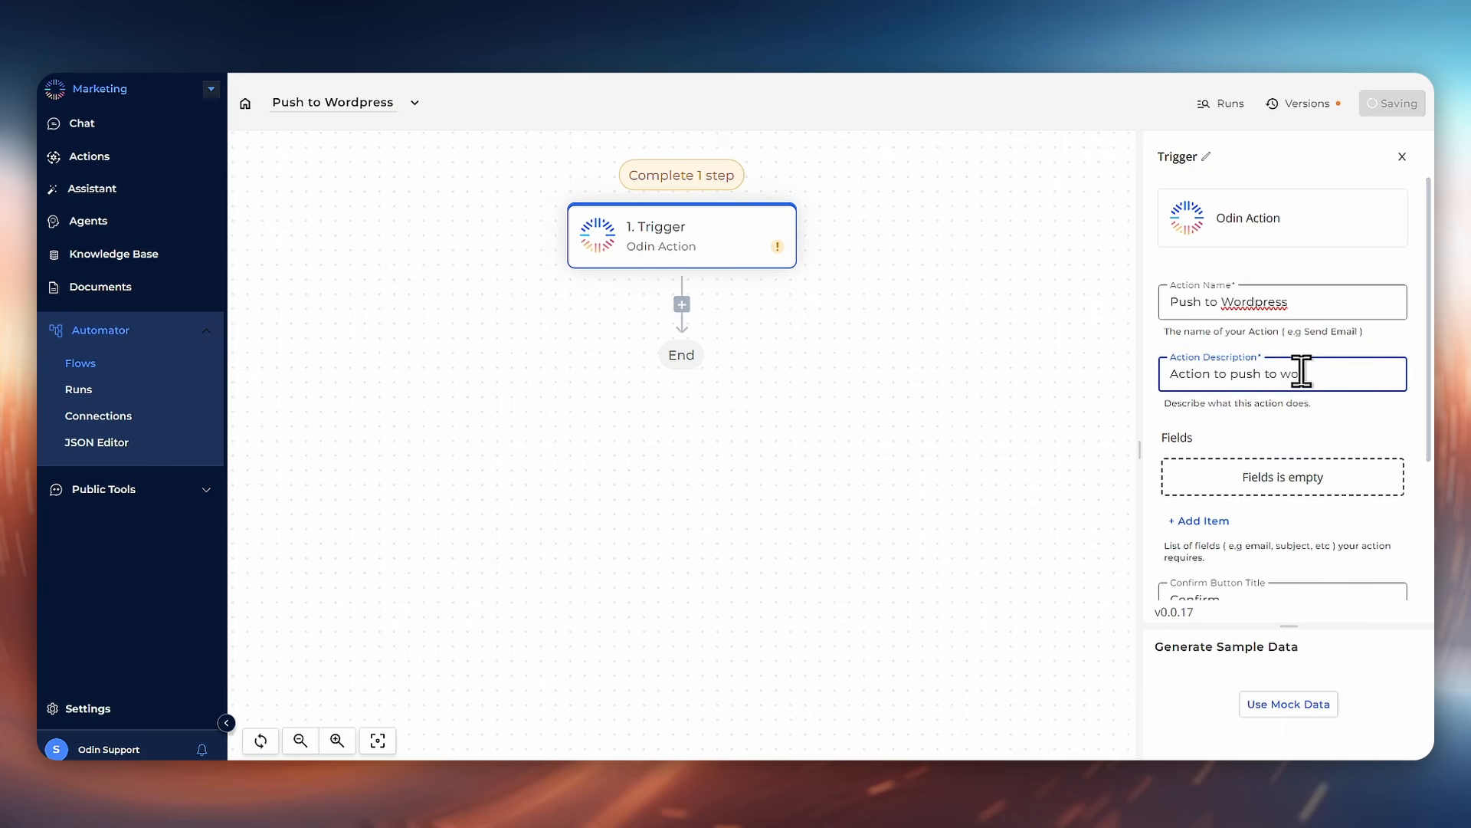
{"action": "type", "text": "rdpress"}
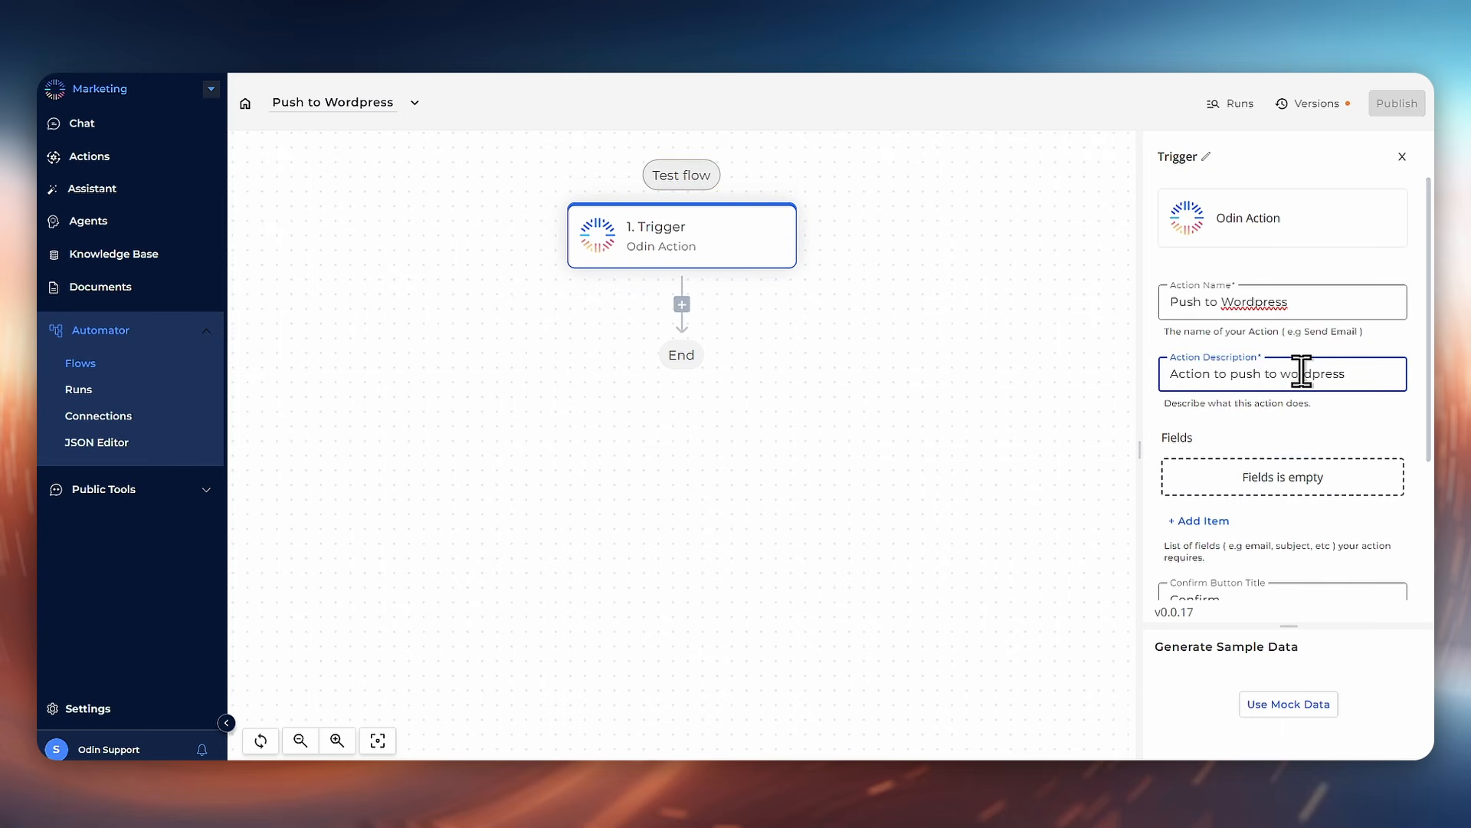
Step: Add a trigger field named Document
{"action": "left_click", "coordinate": [1206, 523]}
{"action": "scroll", "coordinate": [1296, 483], "scroll_direction": "down", "scroll_amount": 3}
{"action": "left_click", "coordinate": [1245, 337]}
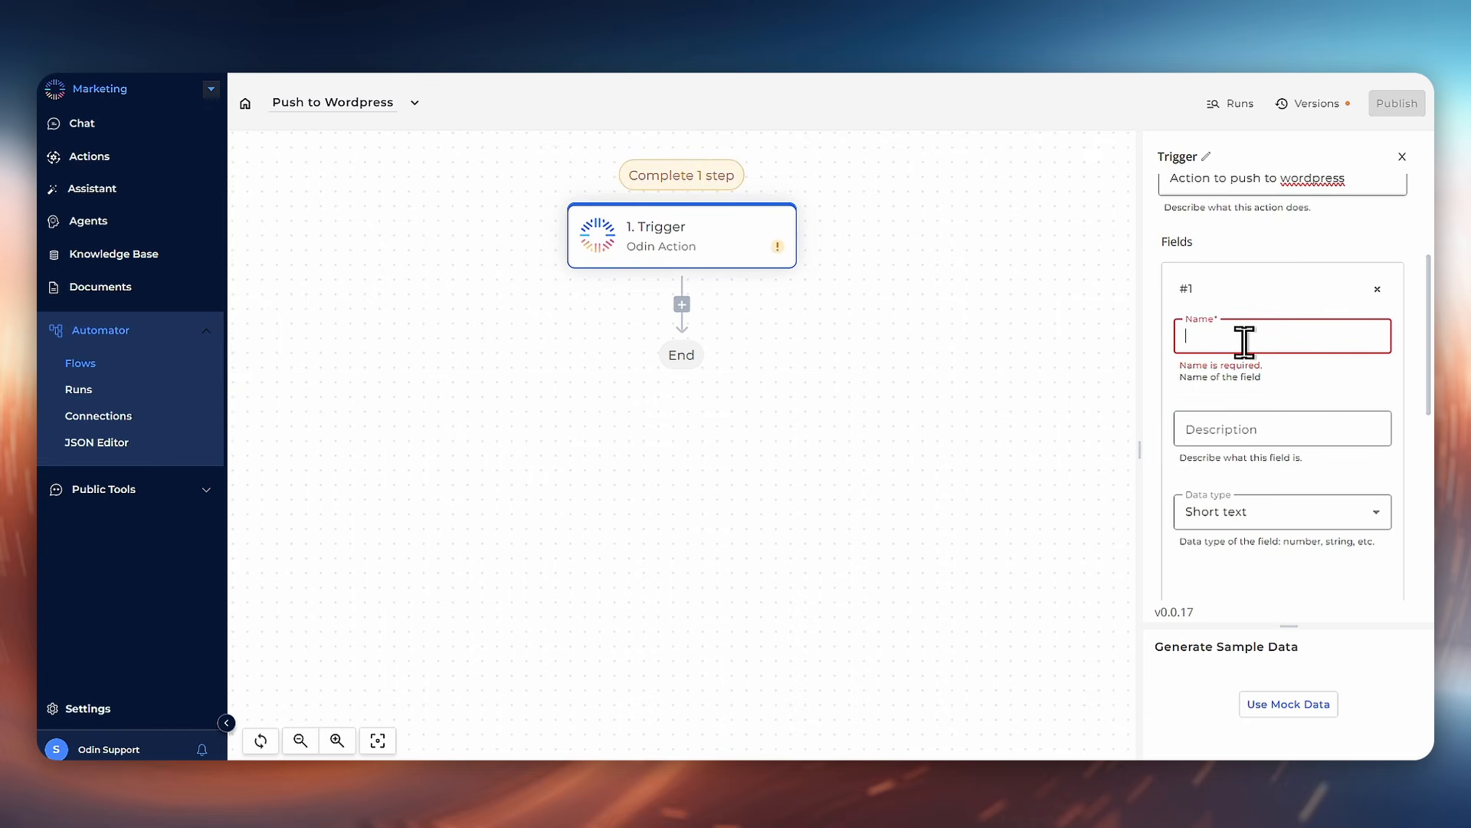
{"action": "type", "text": "Document"}
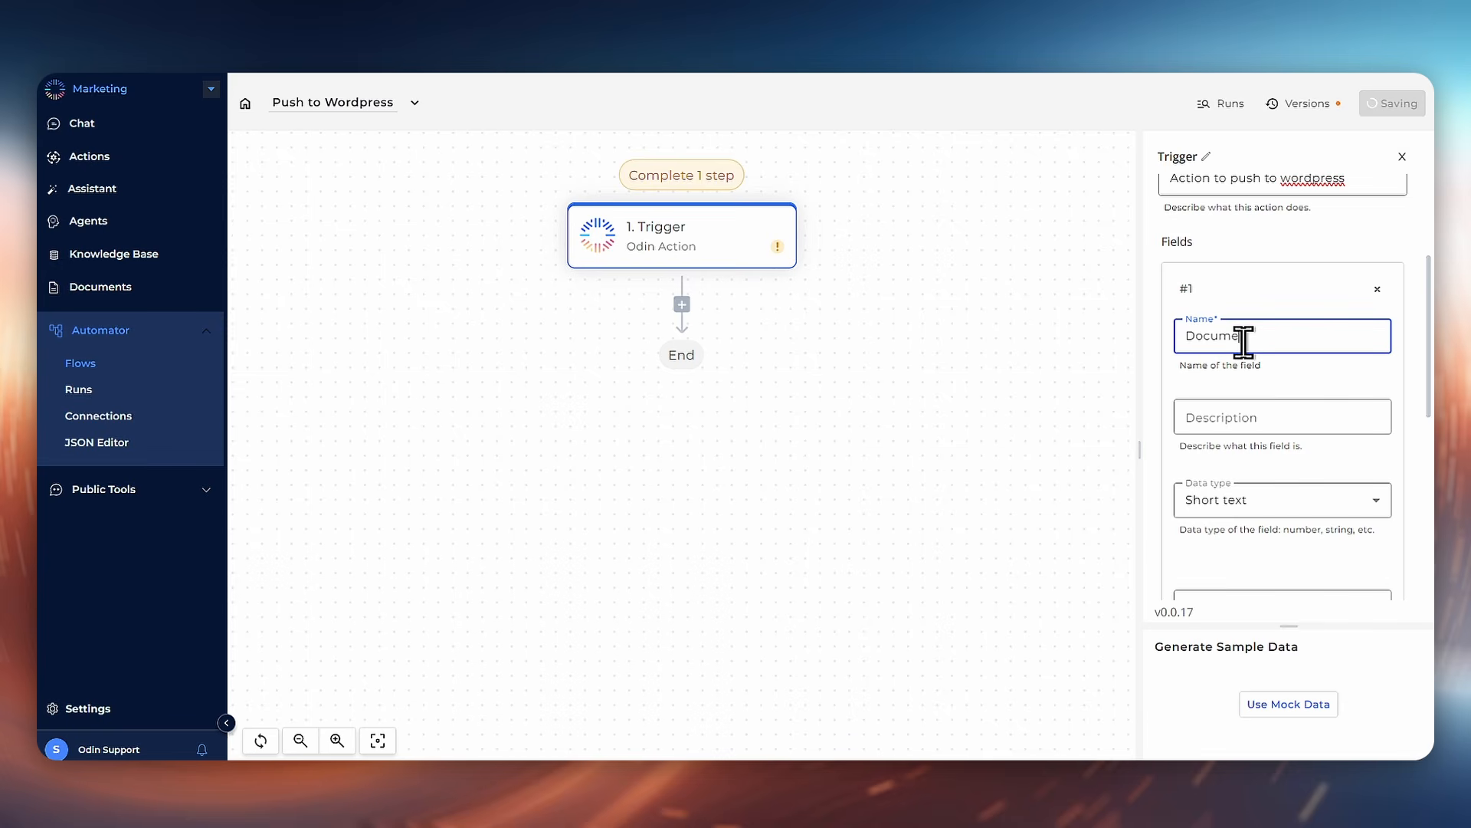
Step: Set the Document field's data type to Document
{"action": "left_click", "coordinate": [1258, 501]}
{"action": "scroll", "coordinate": [1262, 609], "scroll_direction": "down", "scroll_amount": 3}
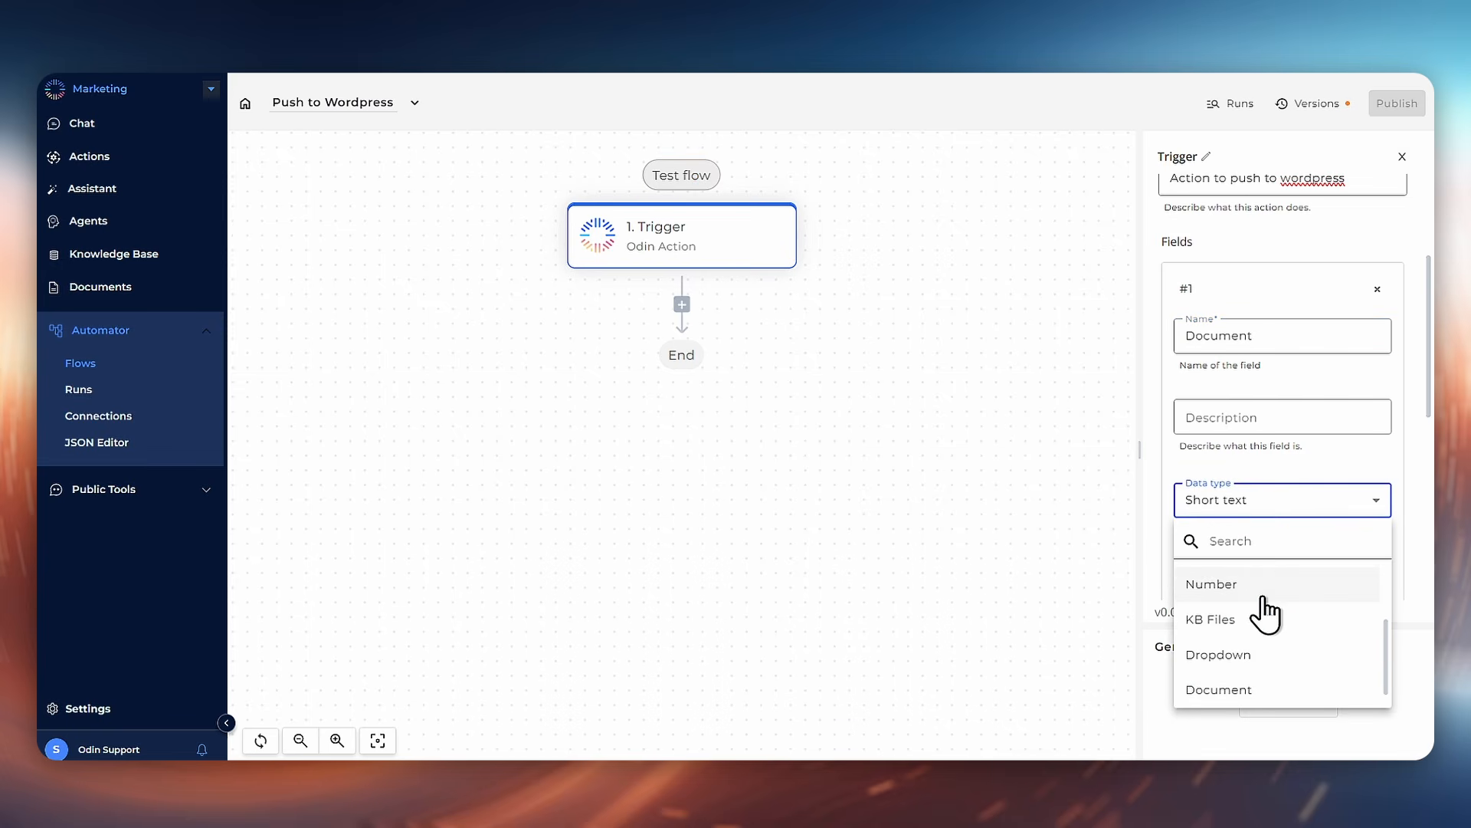
{"action": "left_click", "coordinate": [1267, 692]}
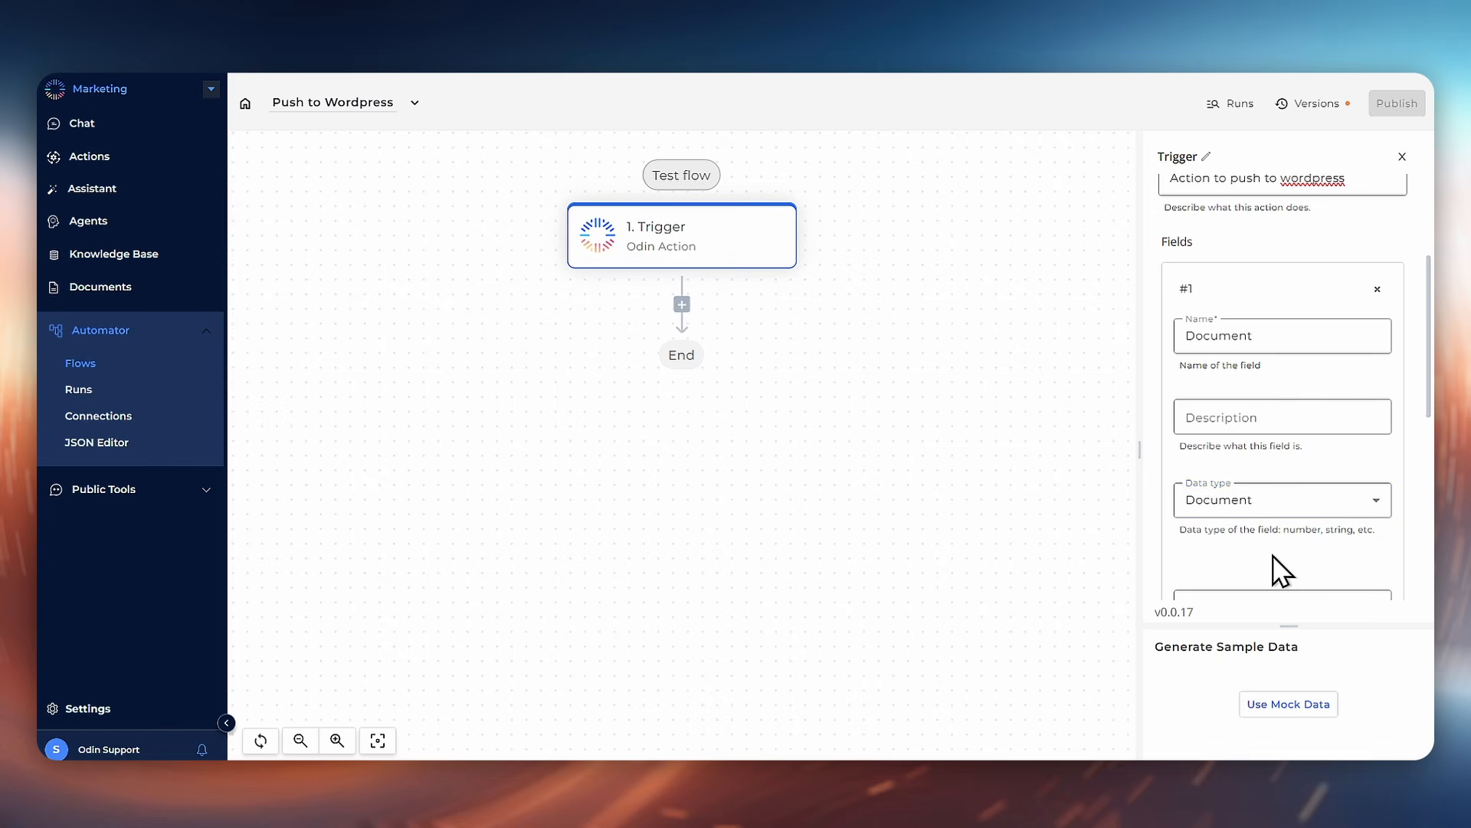
Step: Generate mock sample data for the trigger
{"action": "scroll", "coordinate": [1276, 567], "scroll_direction": "down", "scroll_amount": 3}
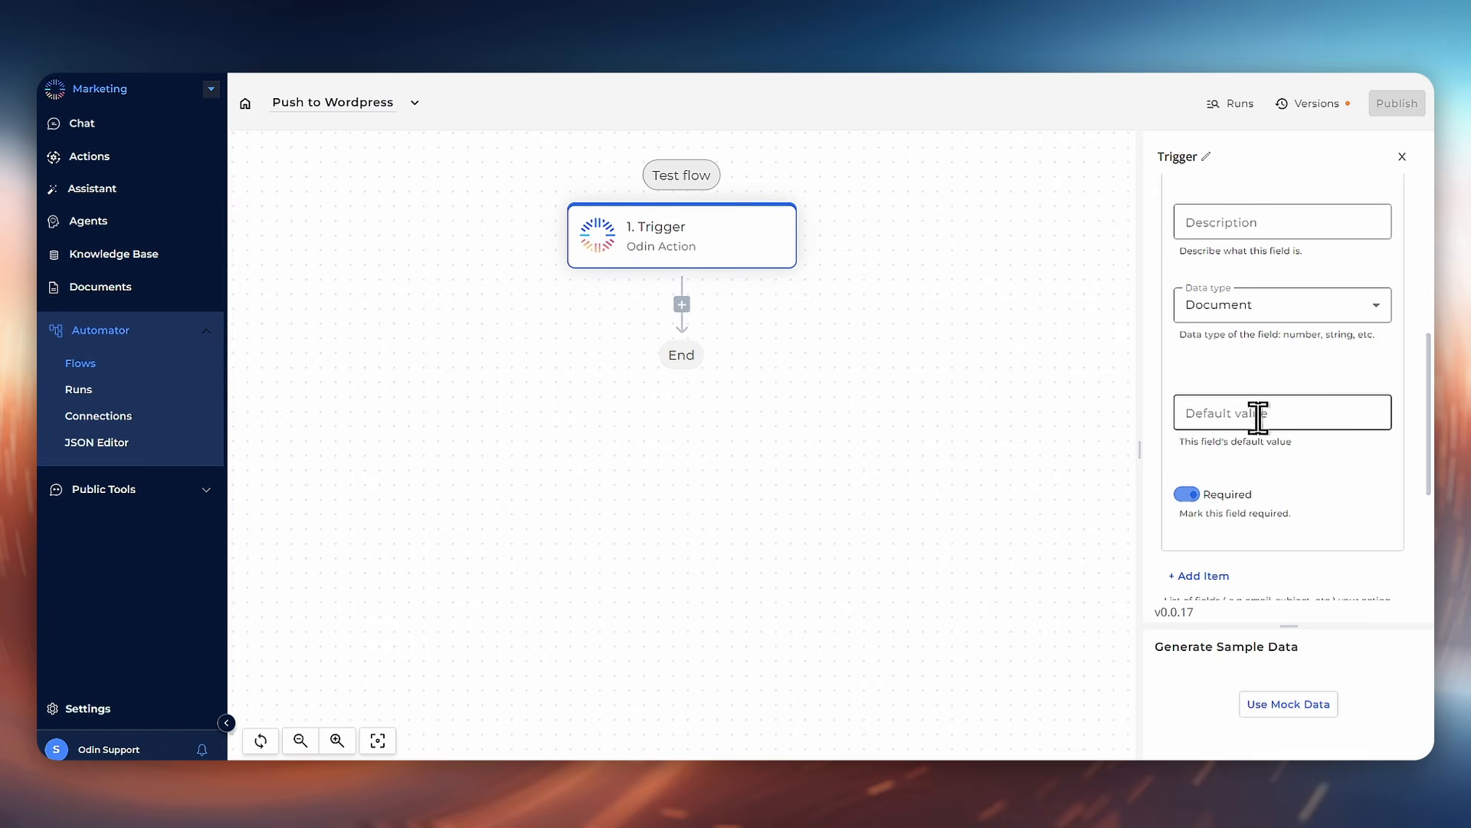
{"action": "scroll", "coordinate": [1284, 494], "scroll_direction": "down", "scroll_amount": 3}
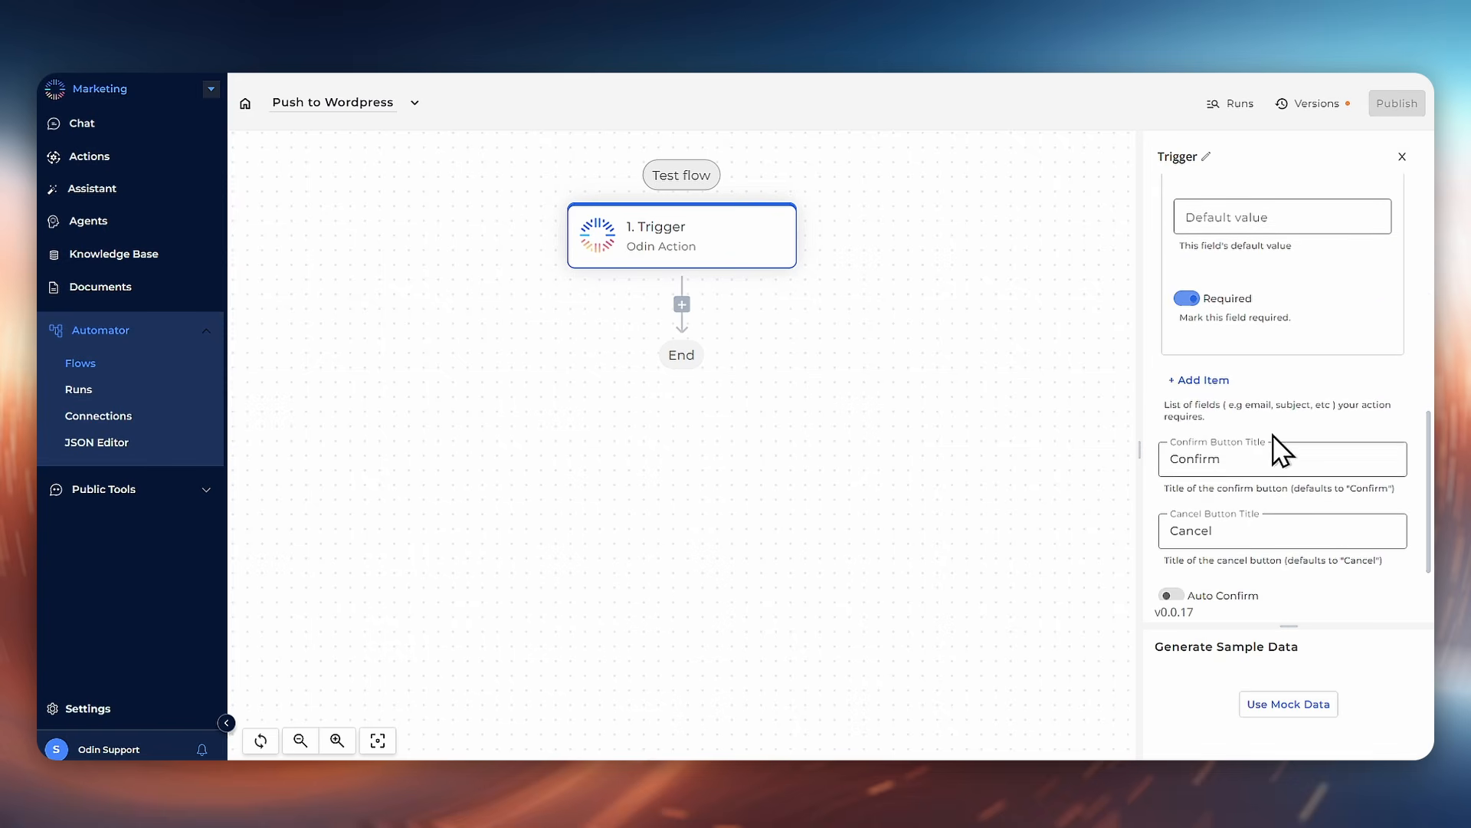
{"action": "scroll", "coordinate": [1274, 437], "scroll_direction": "down", "scroll_amount": 1}
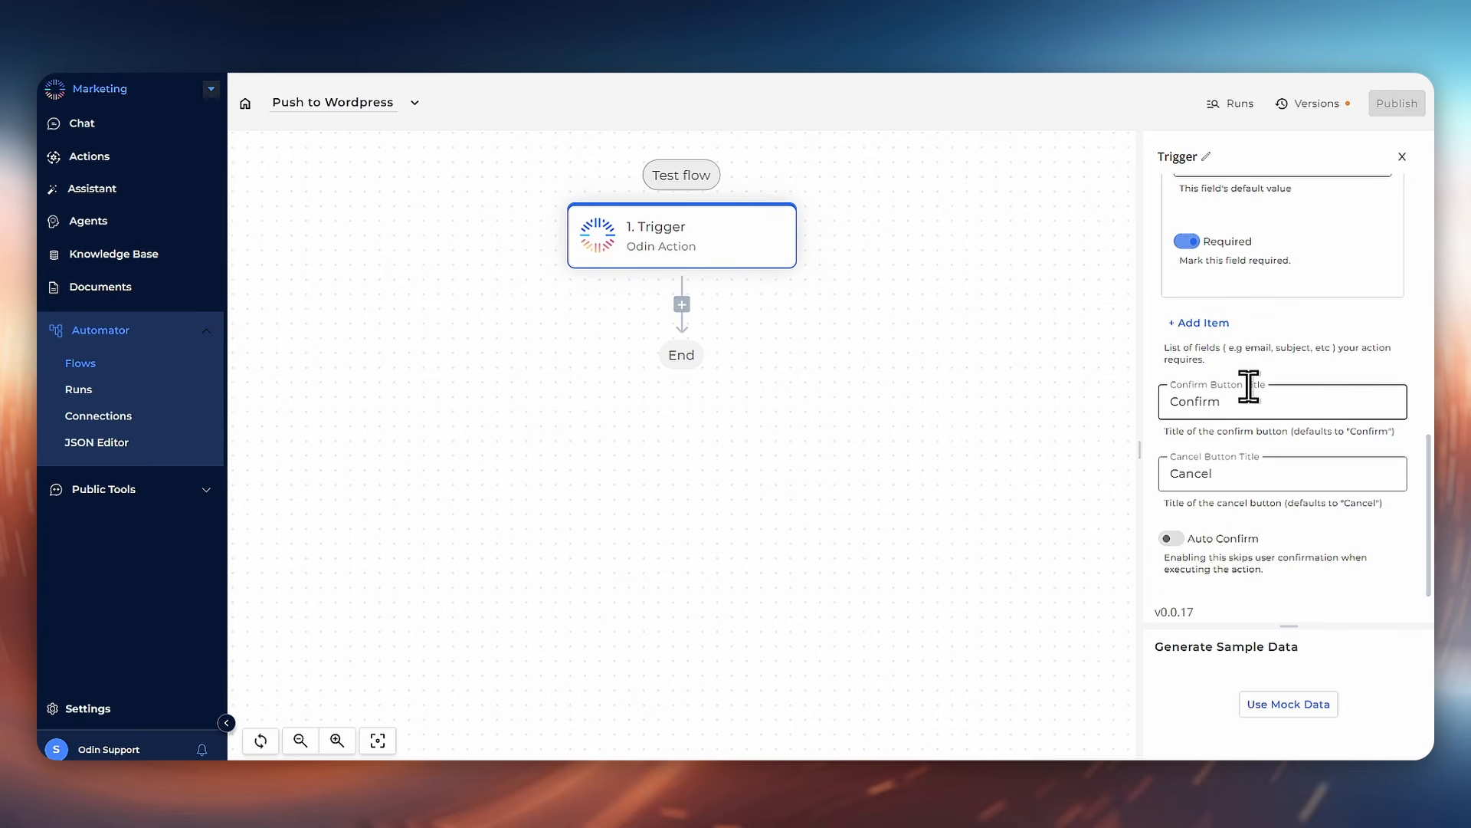
{"action": "scroll", "coordinate": [1241, 544], "scroll_direction": "up", "scroll_amount": 5}
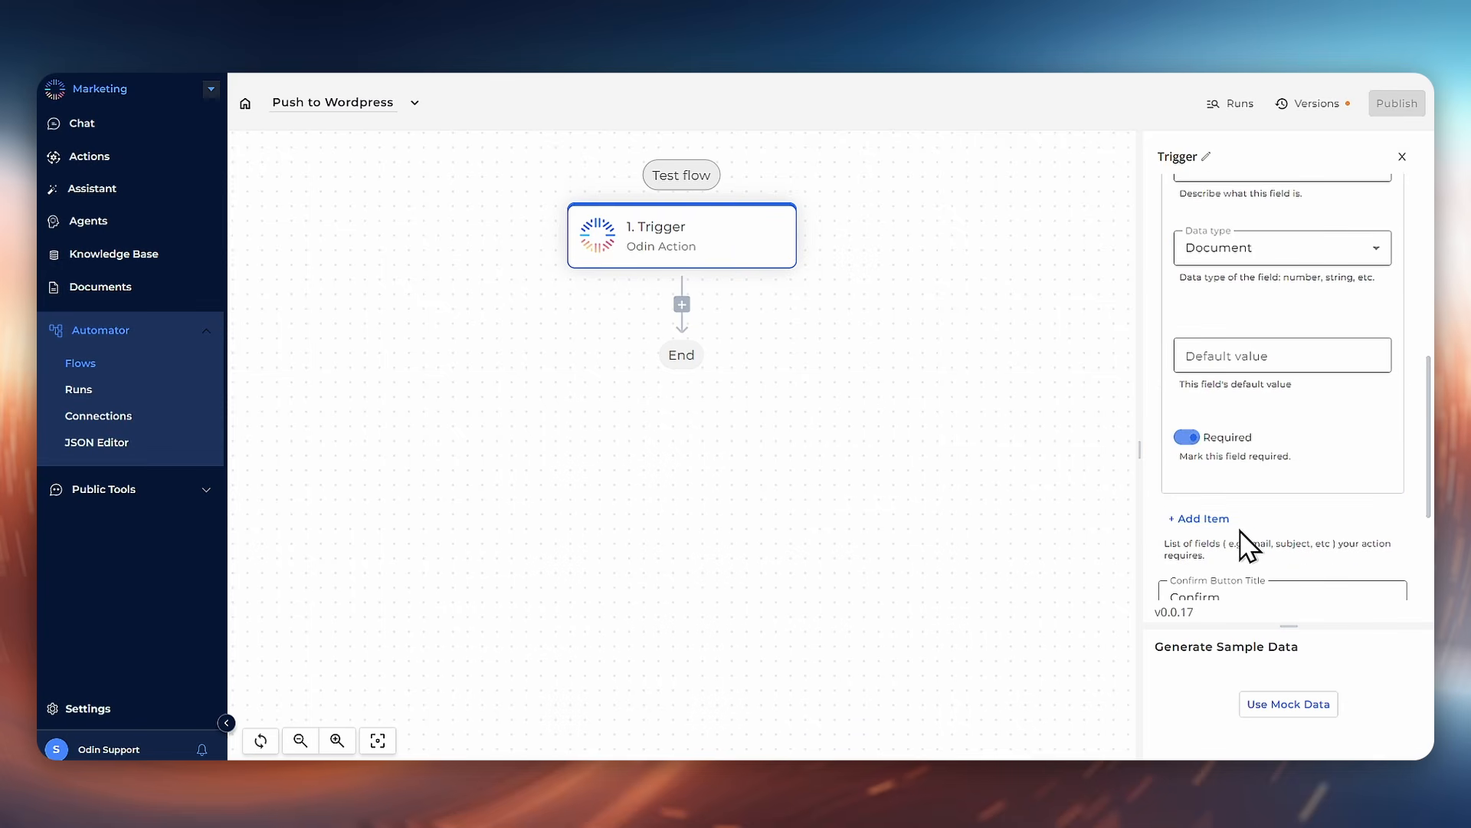
{"action": "scroll", "coordinate": [1240, 530], "scroll_direction": "down", "scroll_amount": 5}
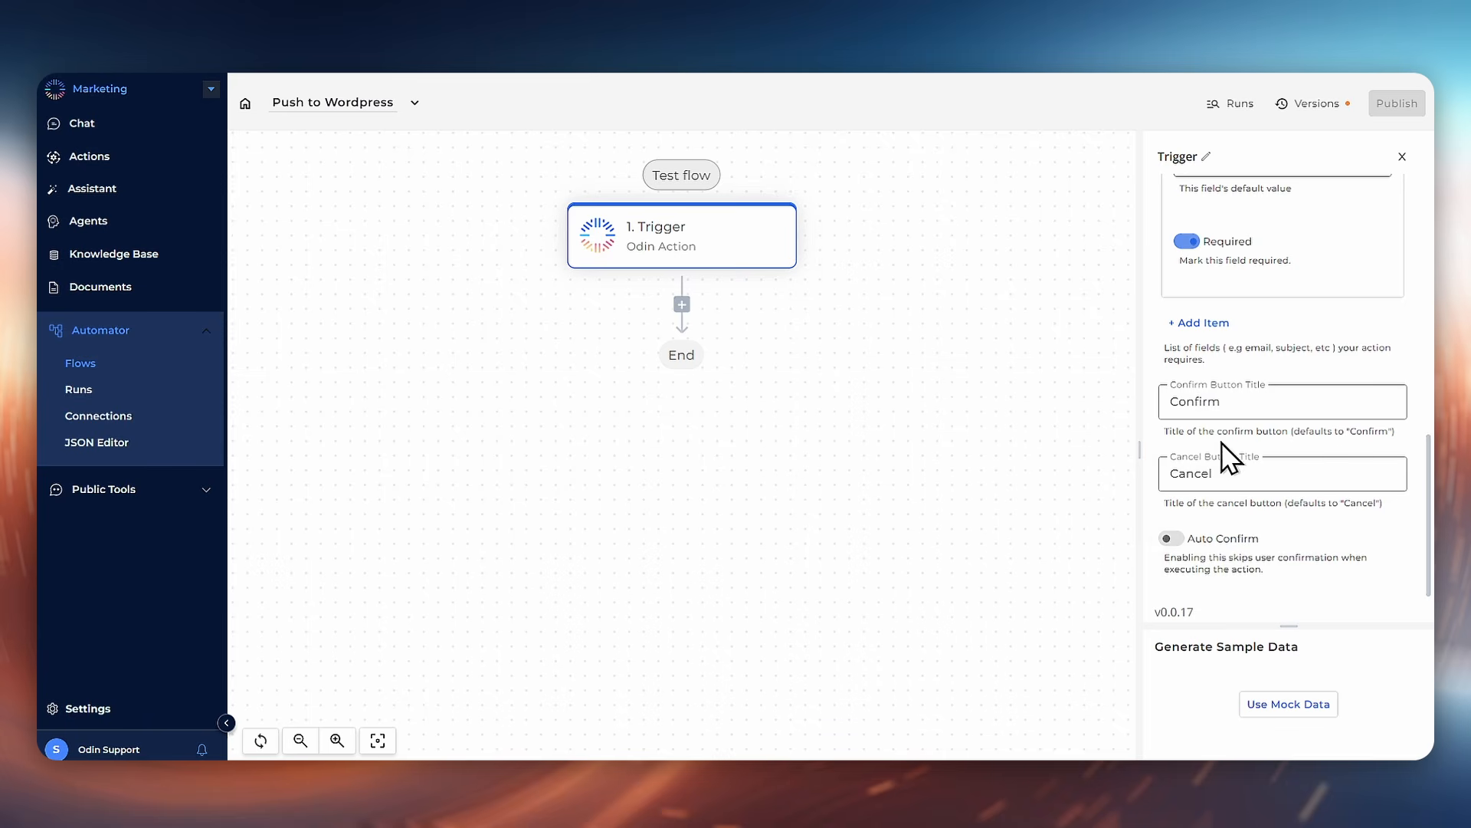
{"action": "left_click", "coordinate": [1303, 704]}
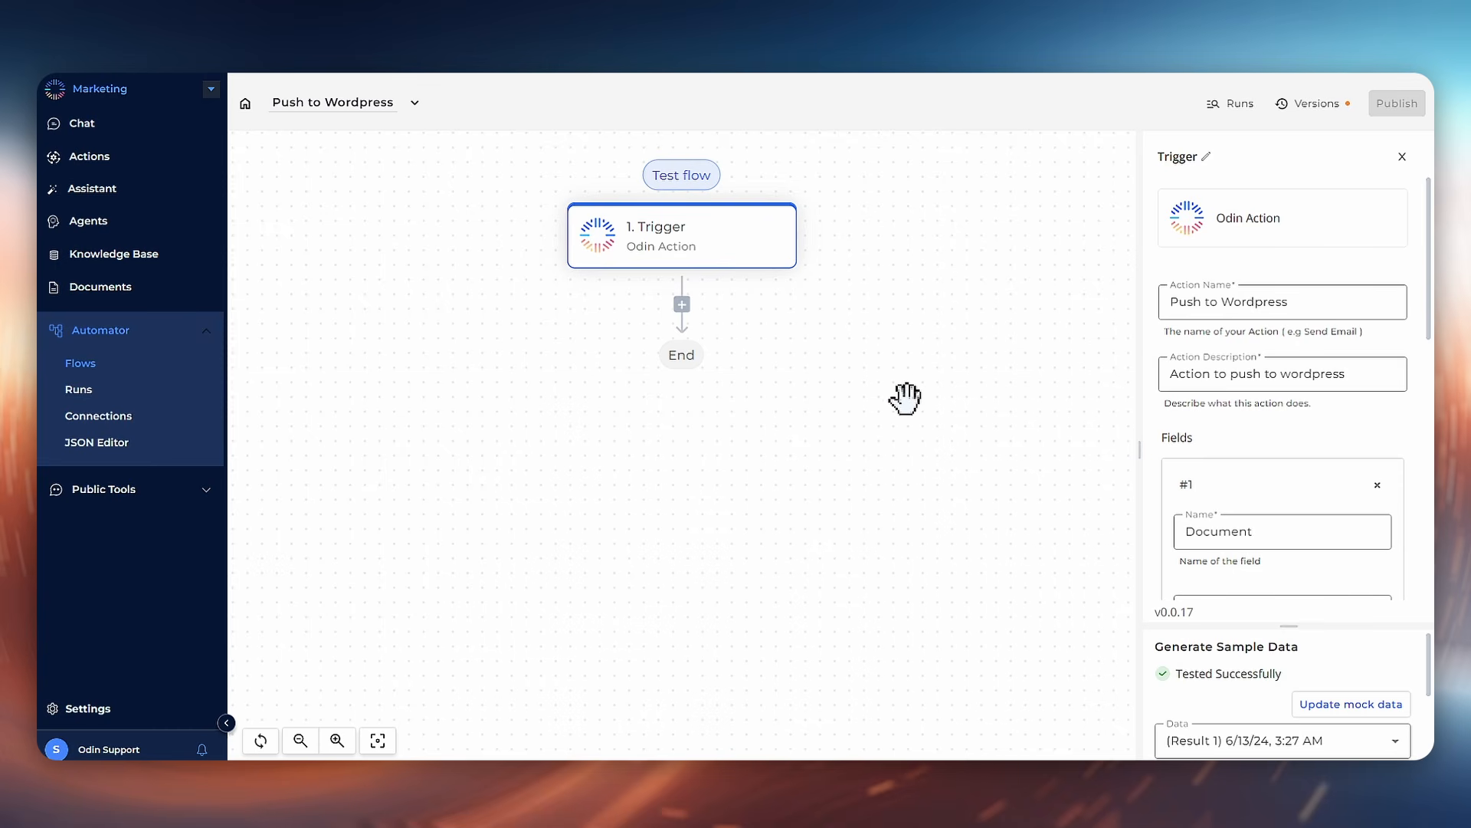
Step: Add an HTTP step after the trigger by searching the core pieces for http
{"action": "scroll", "coordinate": [1255, 458], "scroll_direction": "down", "scroll_amount": 5}
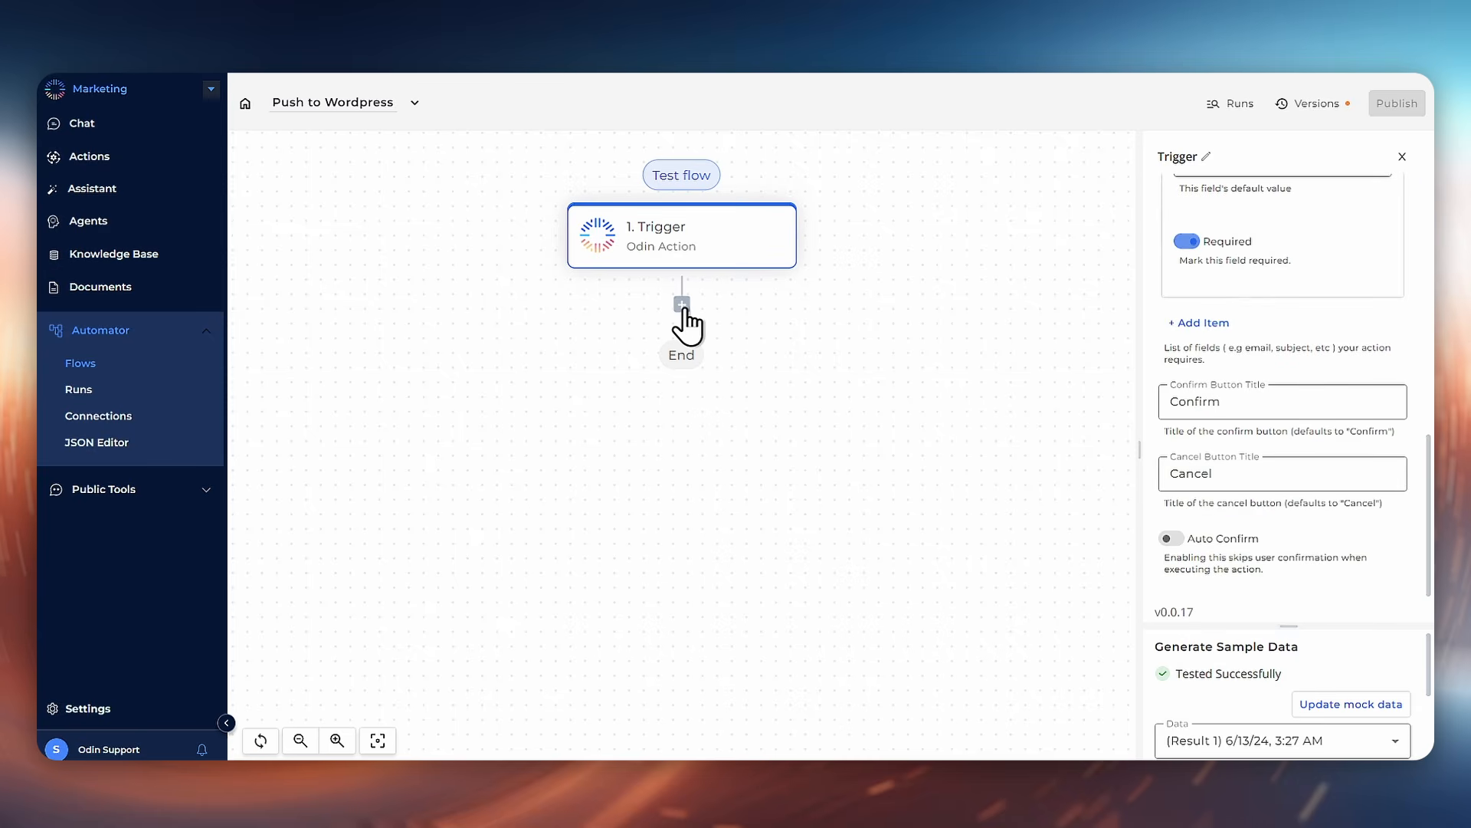
{"action": "left_click", "coordinate": [682, 306]}
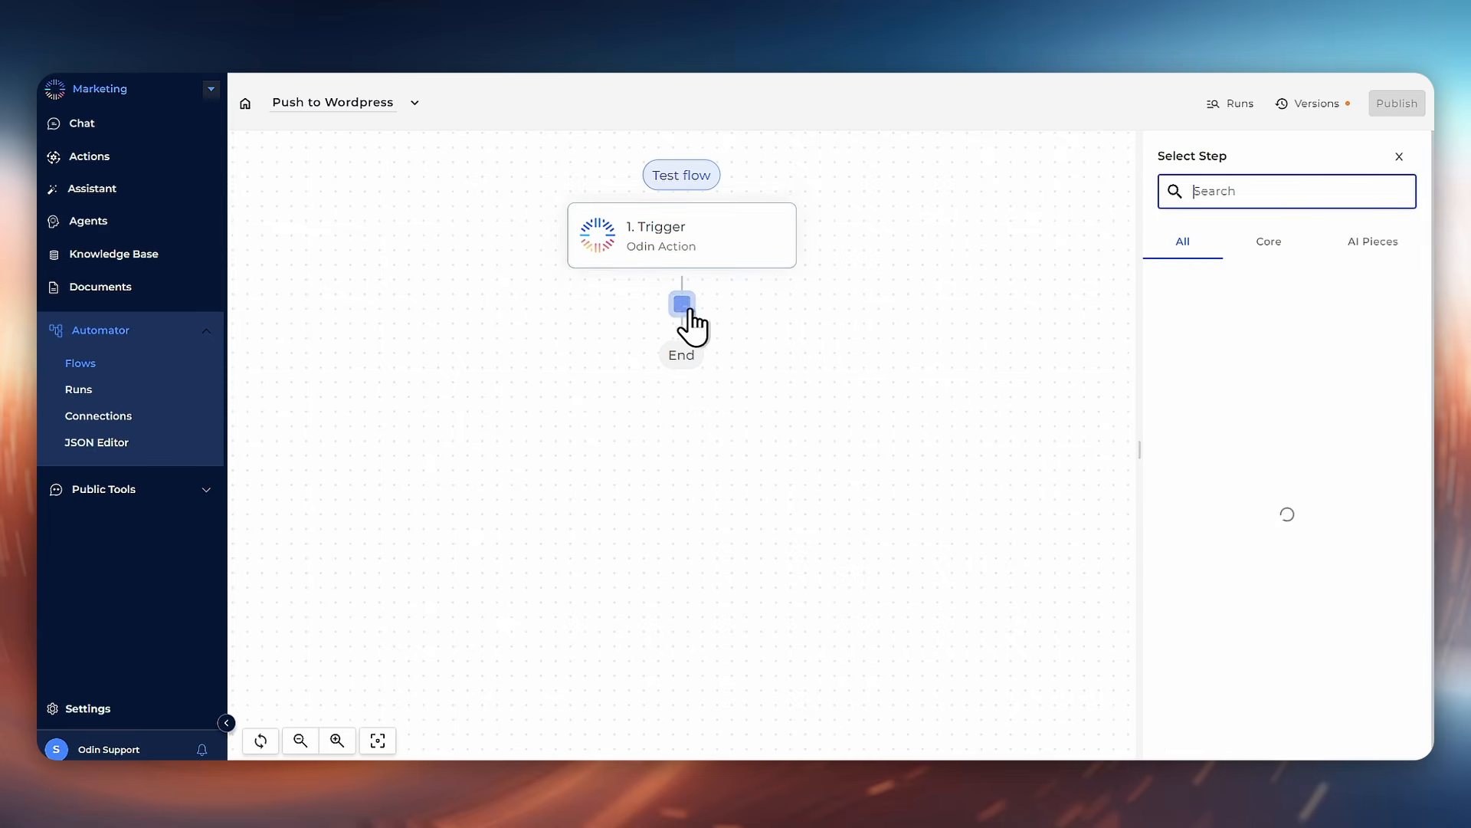
{"action": "left_click", "coordinate": [1271, 244]}
{"action": "type", "text": "http"}
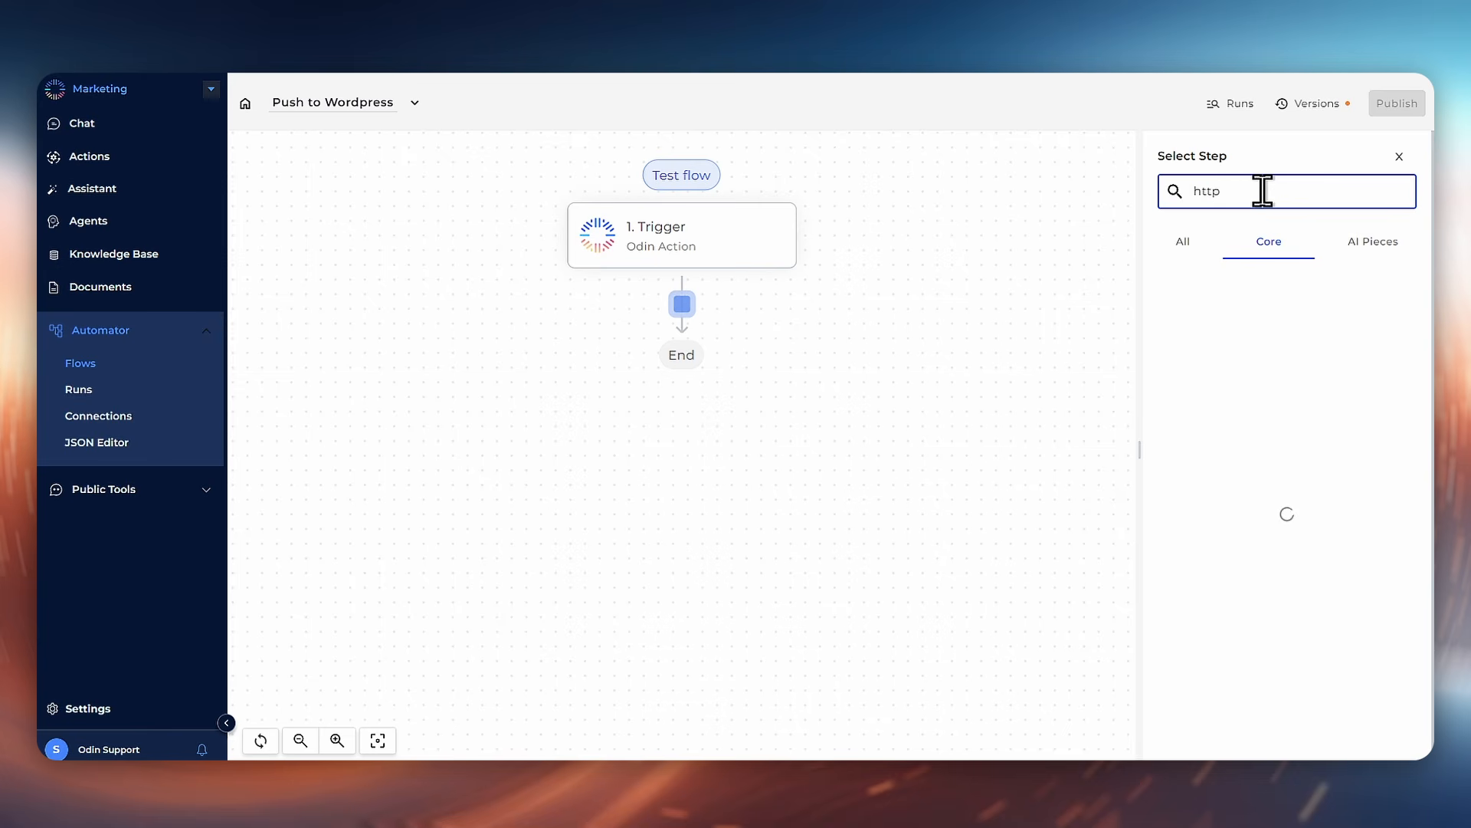
{"action": "left_click", "coordinate": [1316, 304]}
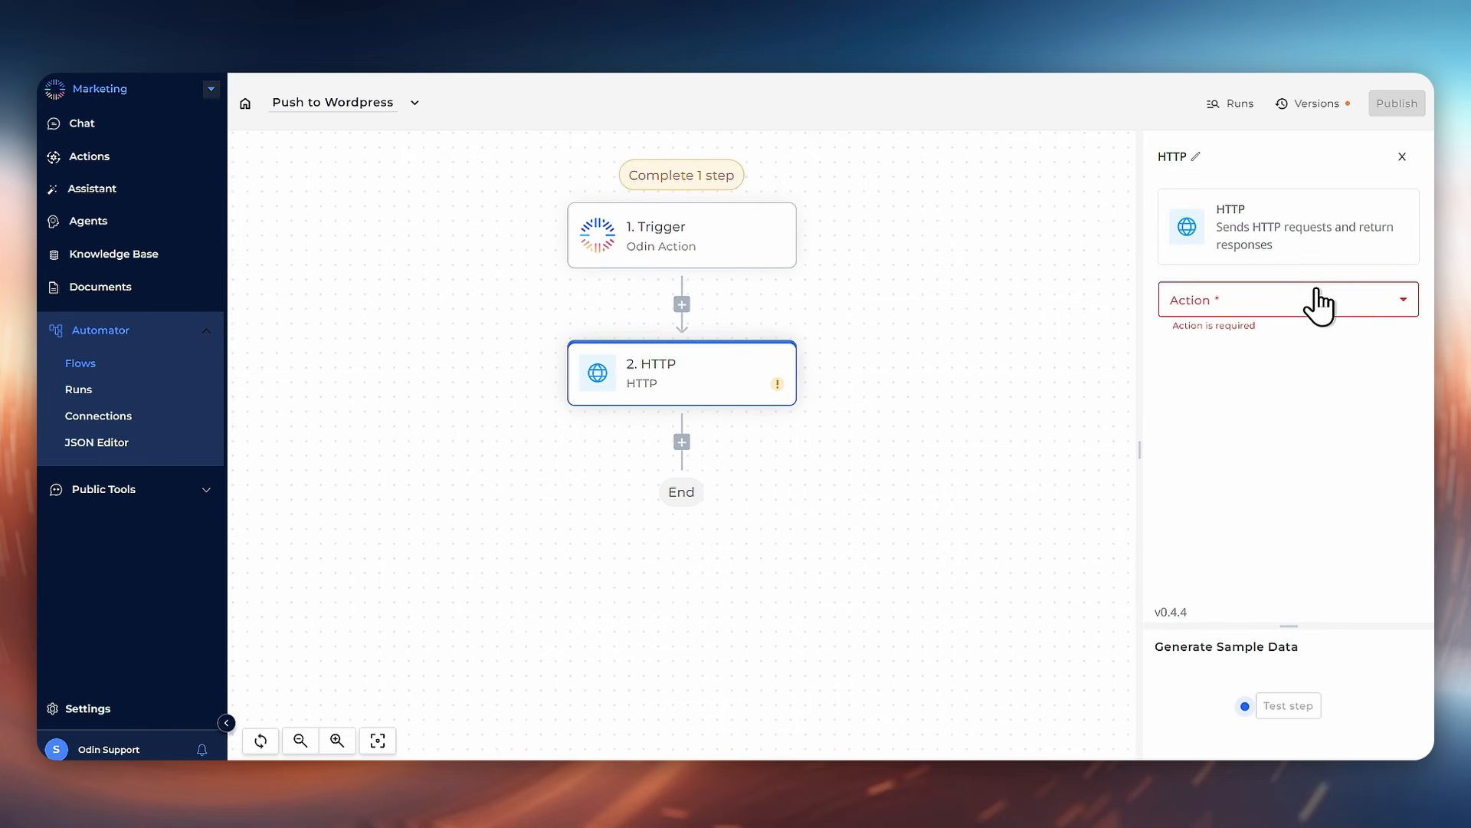
Step: Choose the Send HTTP request action with the POST method
{"action": "left_click", "coordinate": [1316, 299]}
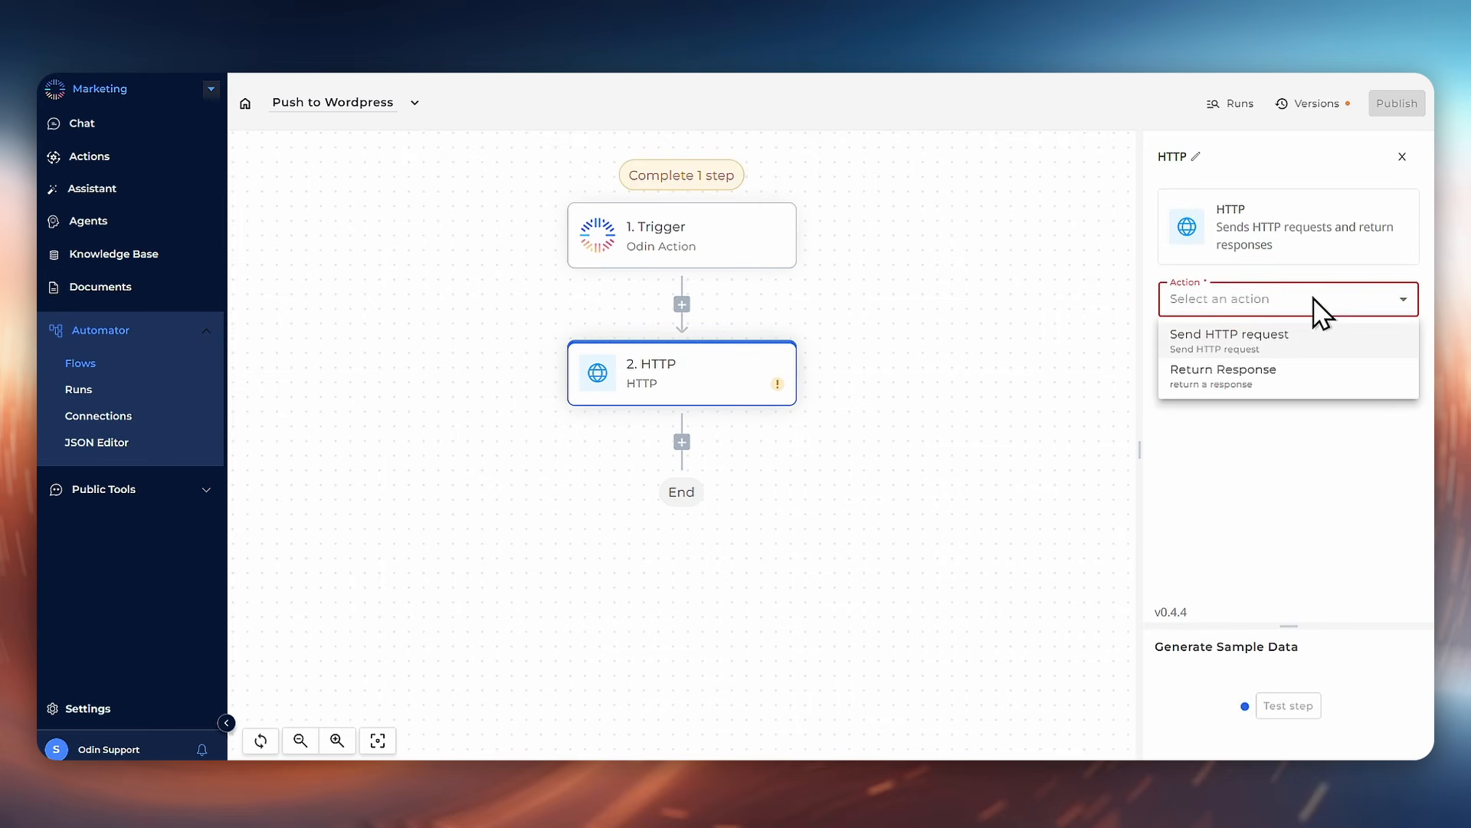
{"action": "left_click", "coordinate": [1289, 349]}
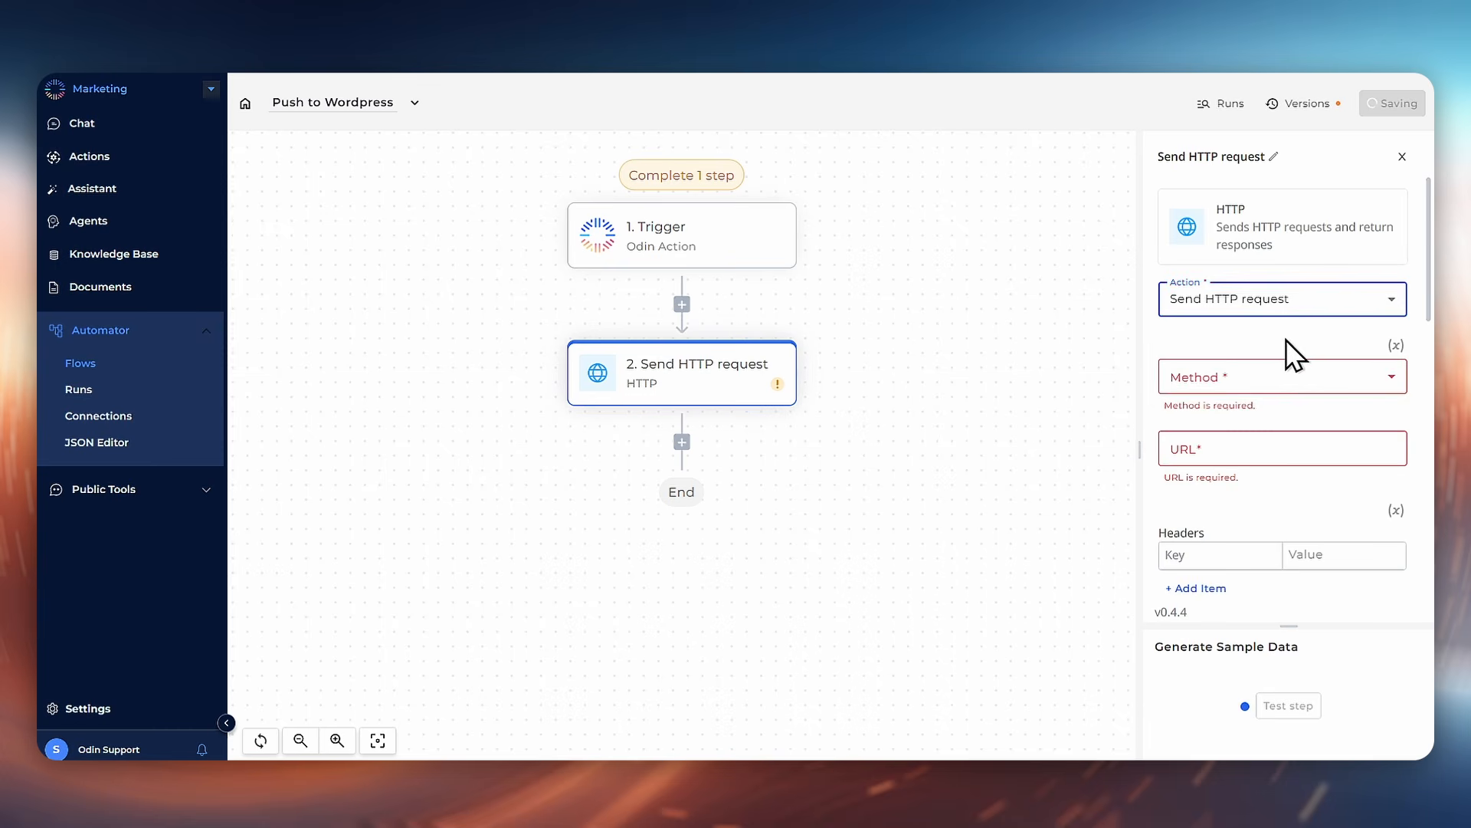
{"action": "left_click", "coordinate": [1278, 384]}
{"action": "left_click", "coordinate": [1231, 489]}
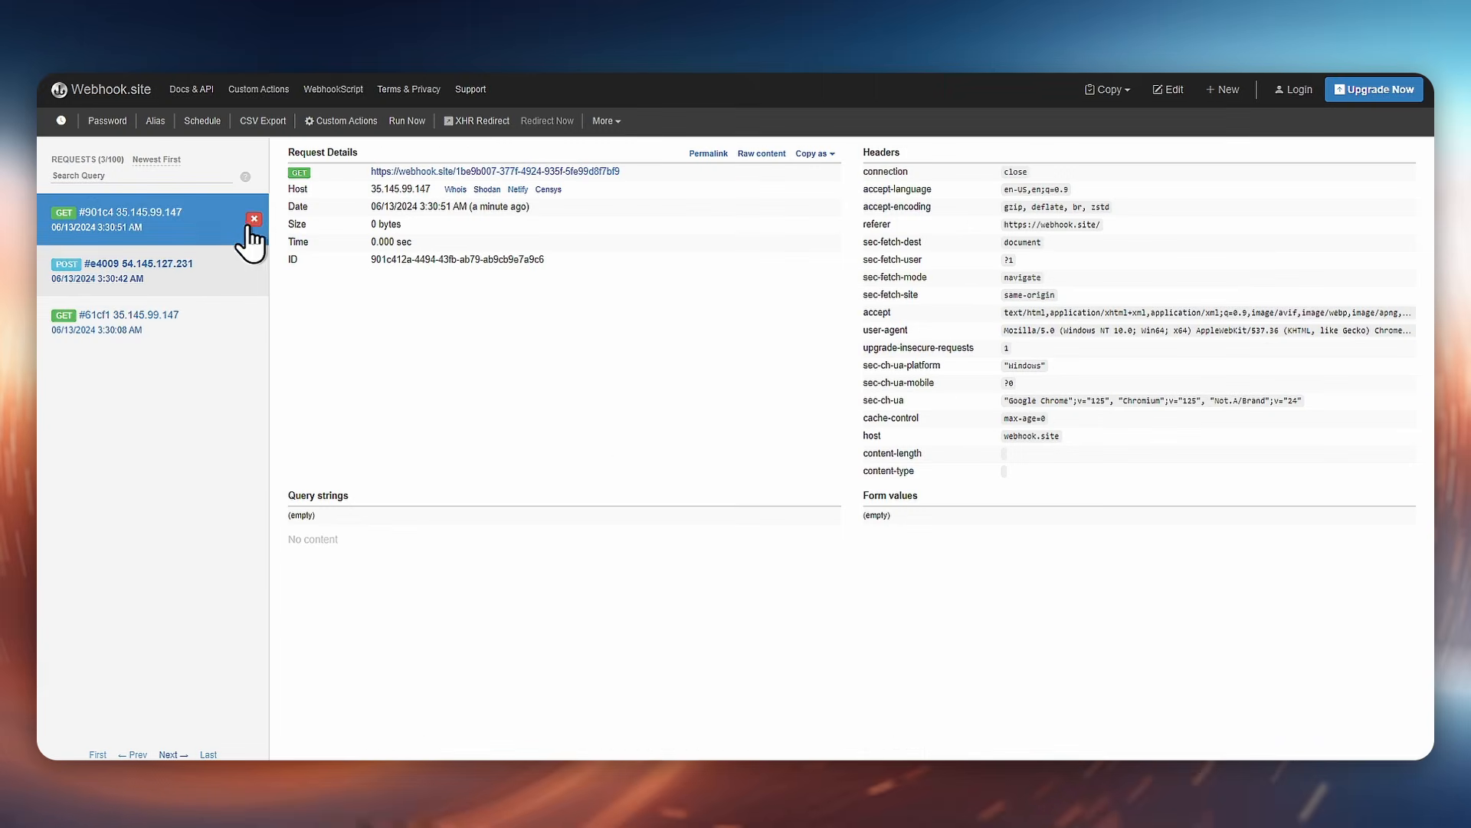
Step: Delete the earlier requests on webhook.site and paste its webhook URL into the request's URL
{"action": "left_click", "coordinate": [254, 219]}
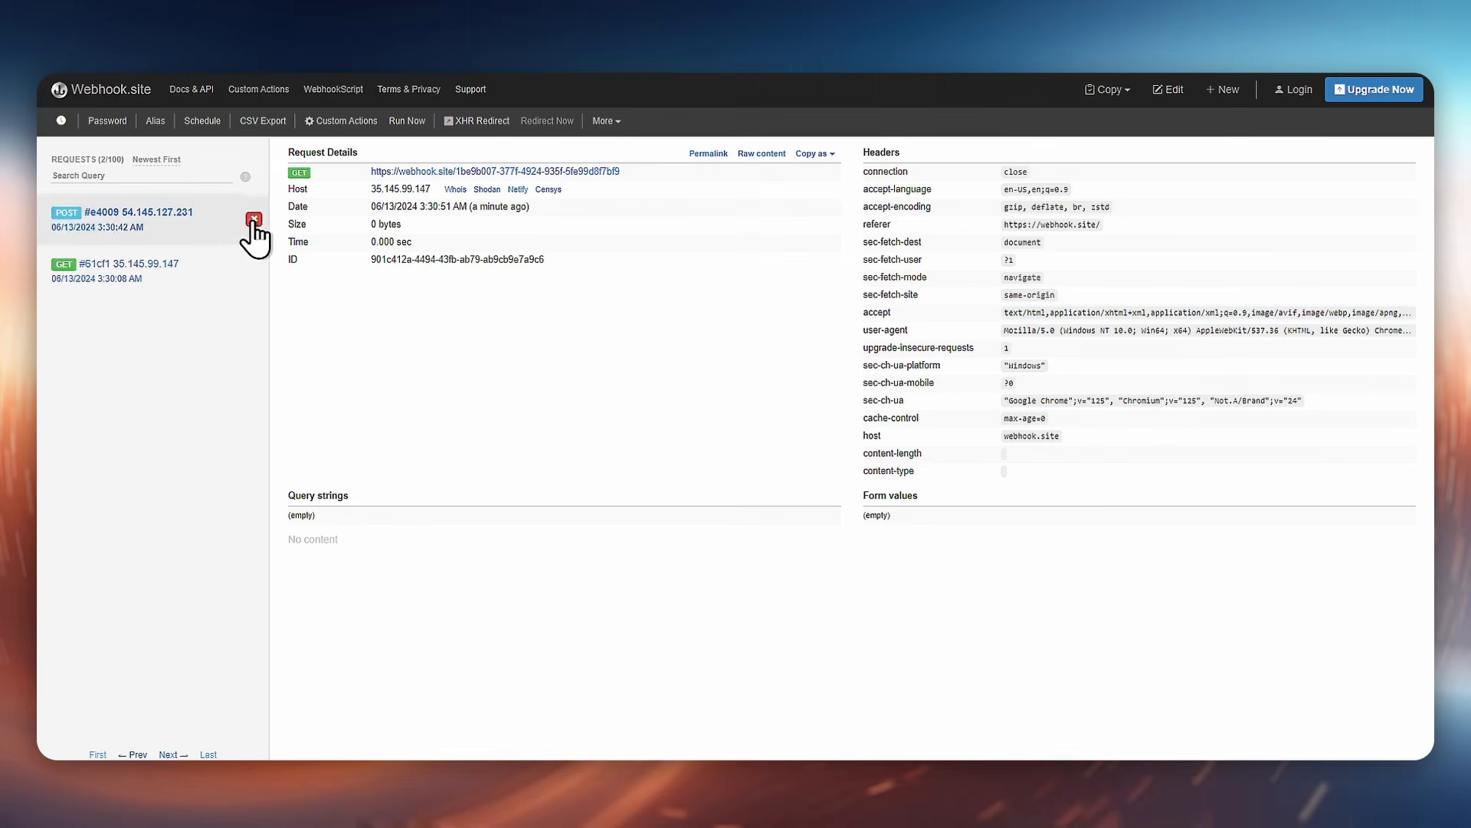
{"action": "left_click", "coordinate": [254, 219]}
{"action": "left_click", "coordinate": [254, 220]}
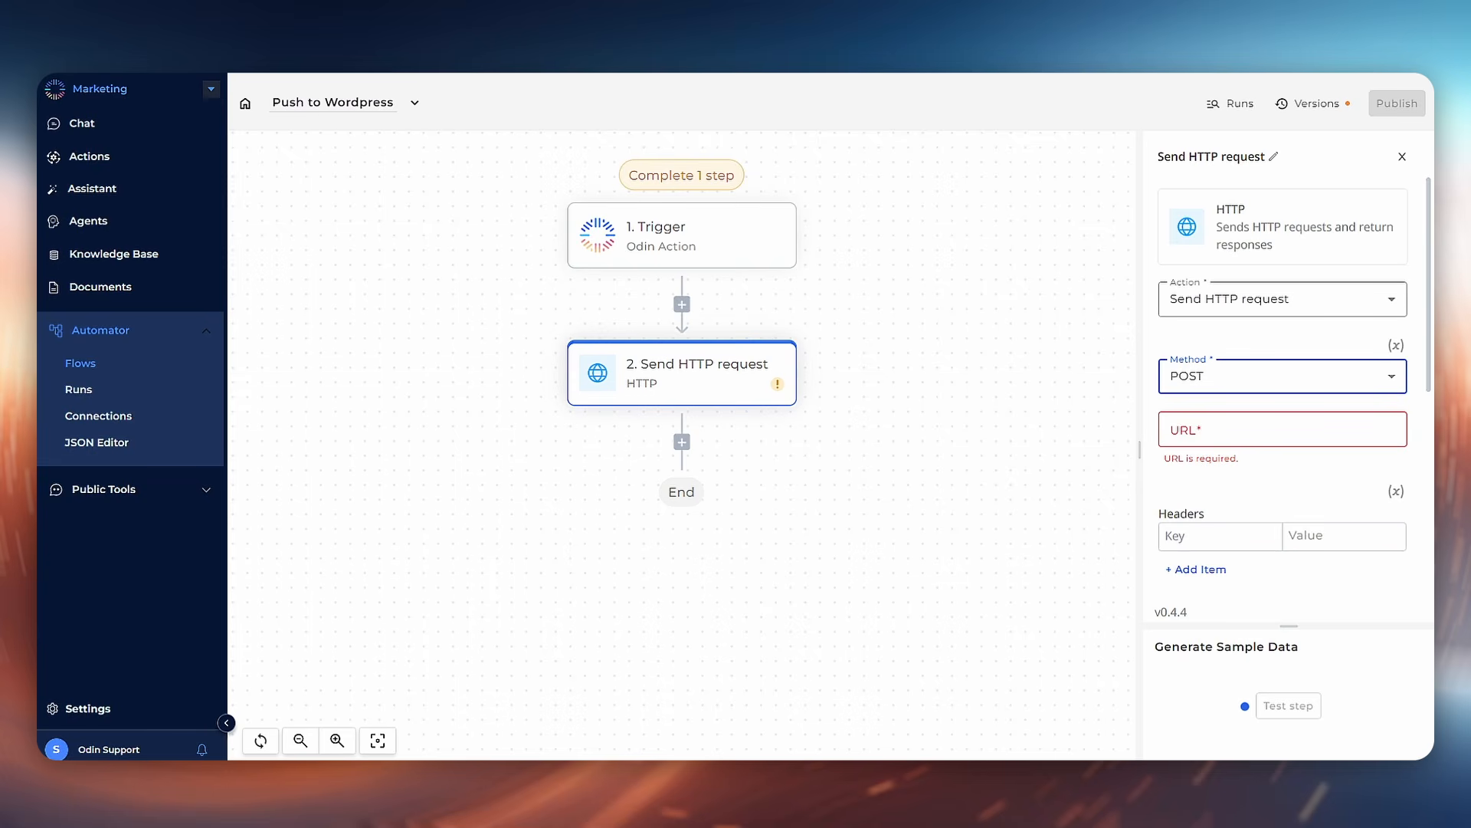
{"action": "left_click", "coordinate": [1211, 444]}
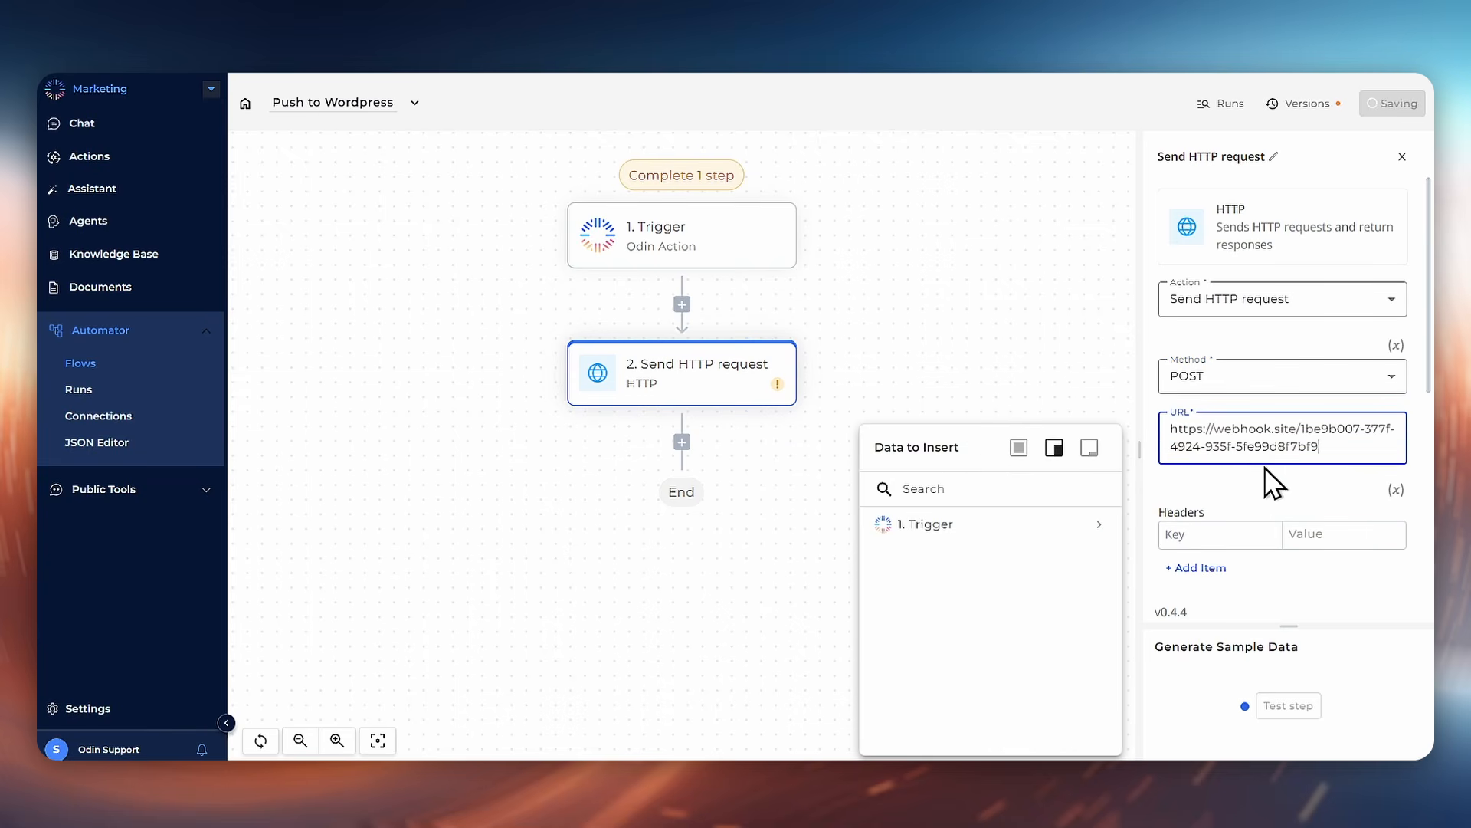
Step: Set the request's body type to Raw
{"action": "scroll", "coordinate": [1285, 481], "scroll_direction": "down", "scroll_amount": 2}
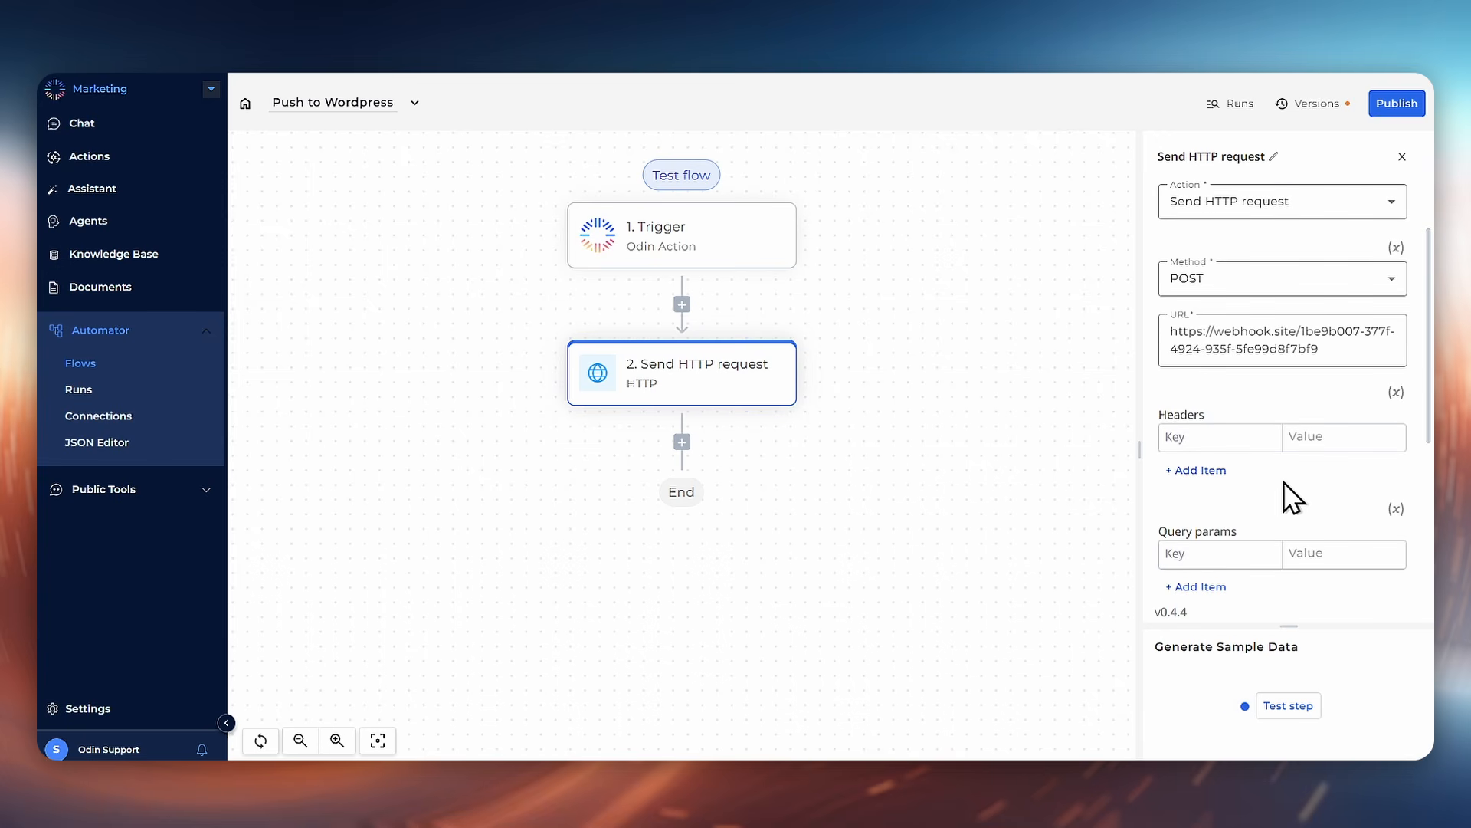
{"action": "scroll", "coordinate": [1284, 481], "scroll_direction": "down", "scroll_amount": 1}
{"action": "scroll", "coordinate": [1334, 502], "scroll_direction": "down", "scroll_amount": 1}
{"action": "scroll", "coordinate": [1333, 502], "scroll_direction": "down", "scroll_amount": 1}
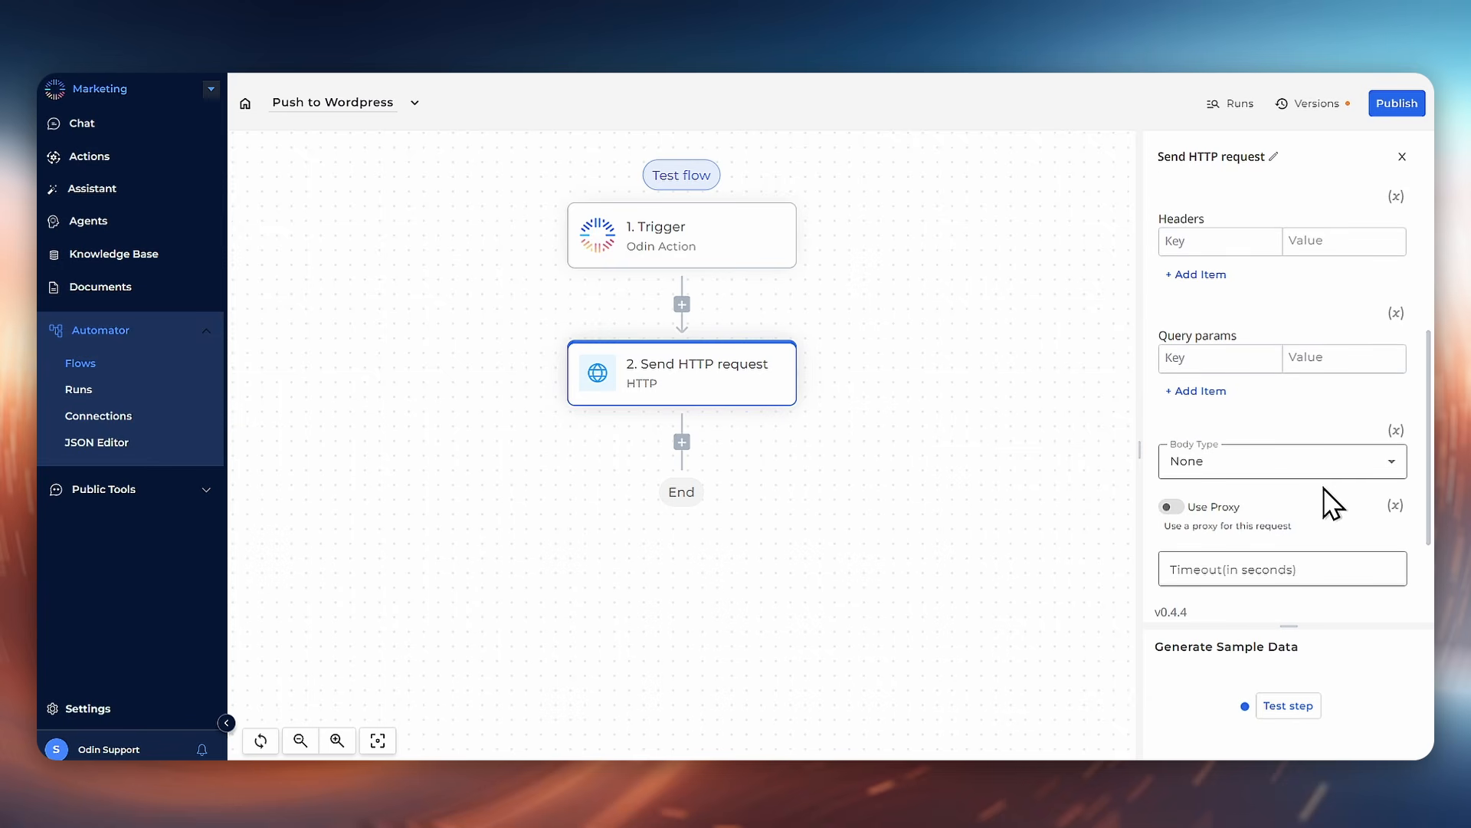
{"action": "left_click", "coordinate": [1298, 465]}
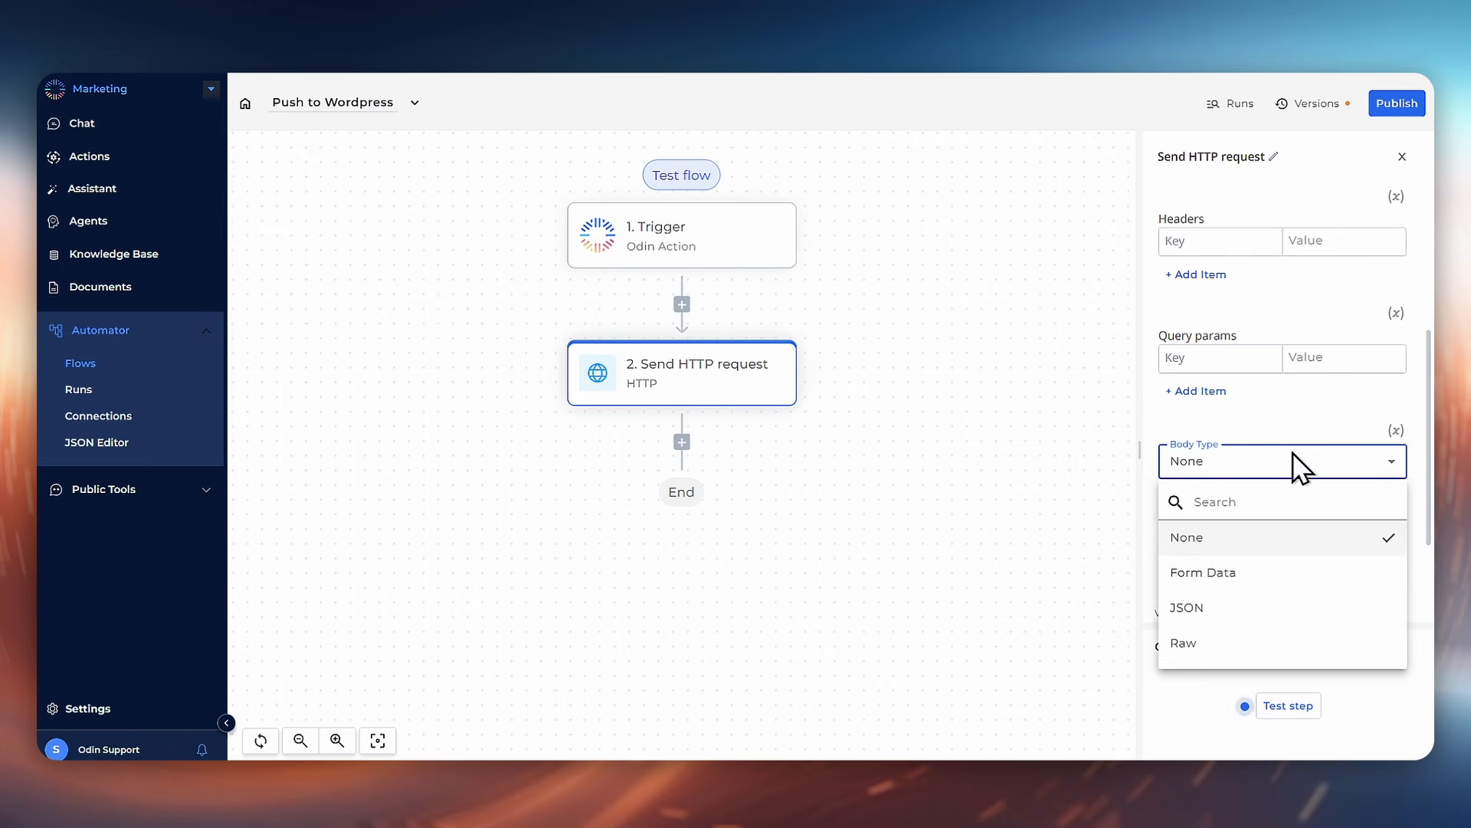
{"action": "left_click", "coordinate": [1218, 644]}
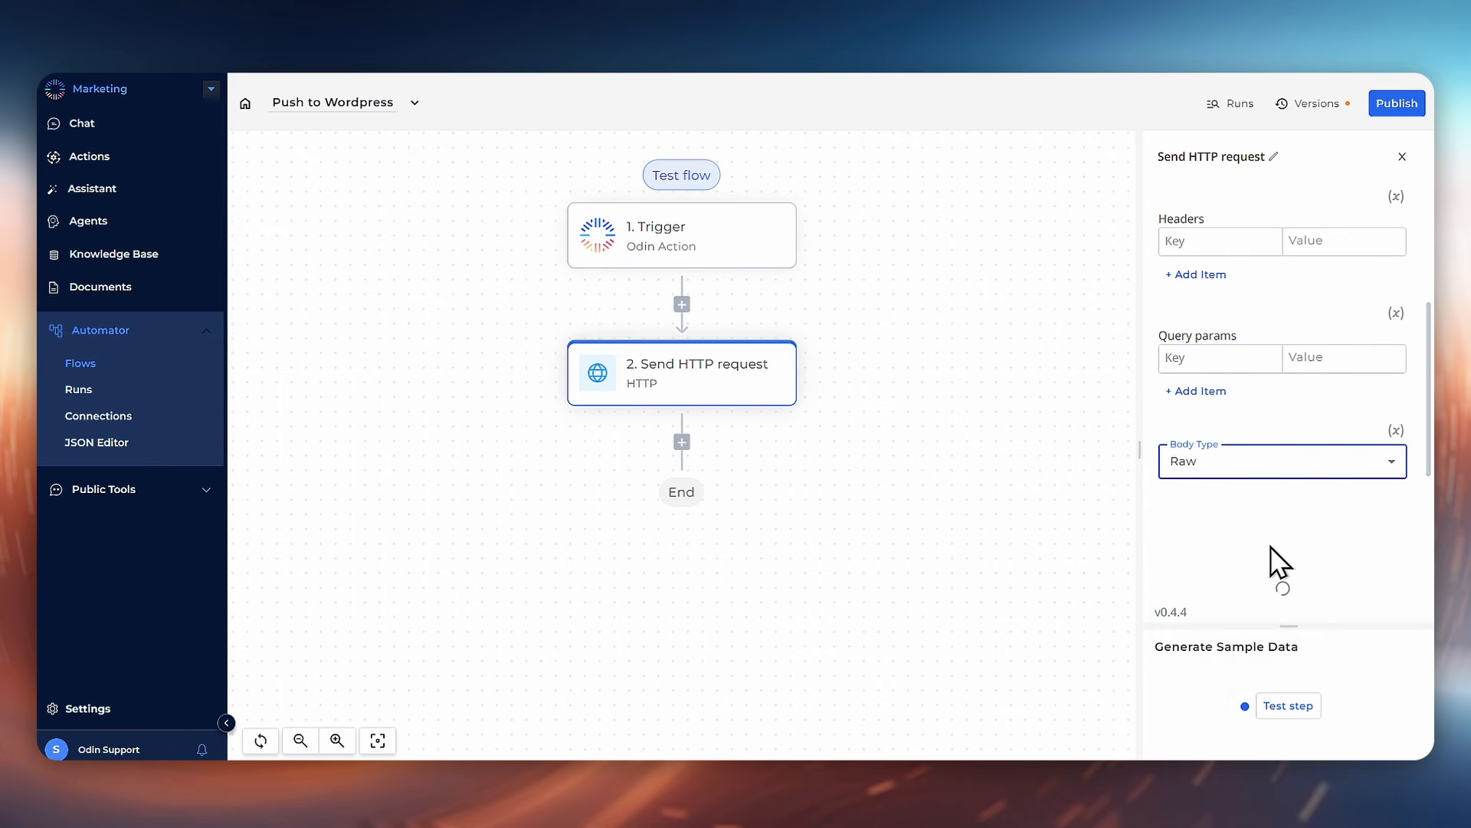
Step: Insert the trigger's Document content into the raw body
{"action": "left_click", "coordinate": [1254, 512]}
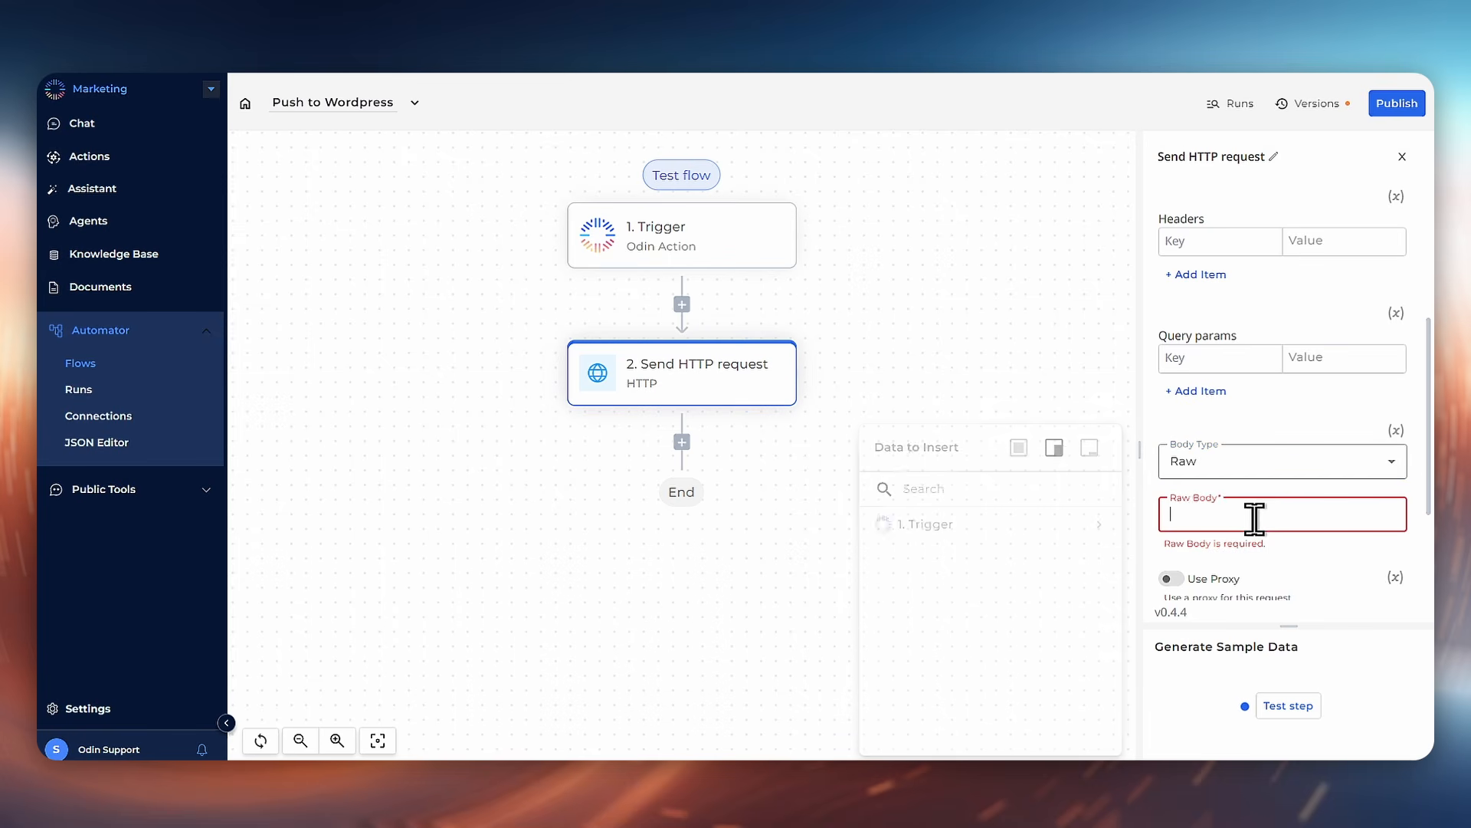
{"action": "left_click", "coordinate": [1100, 529]}
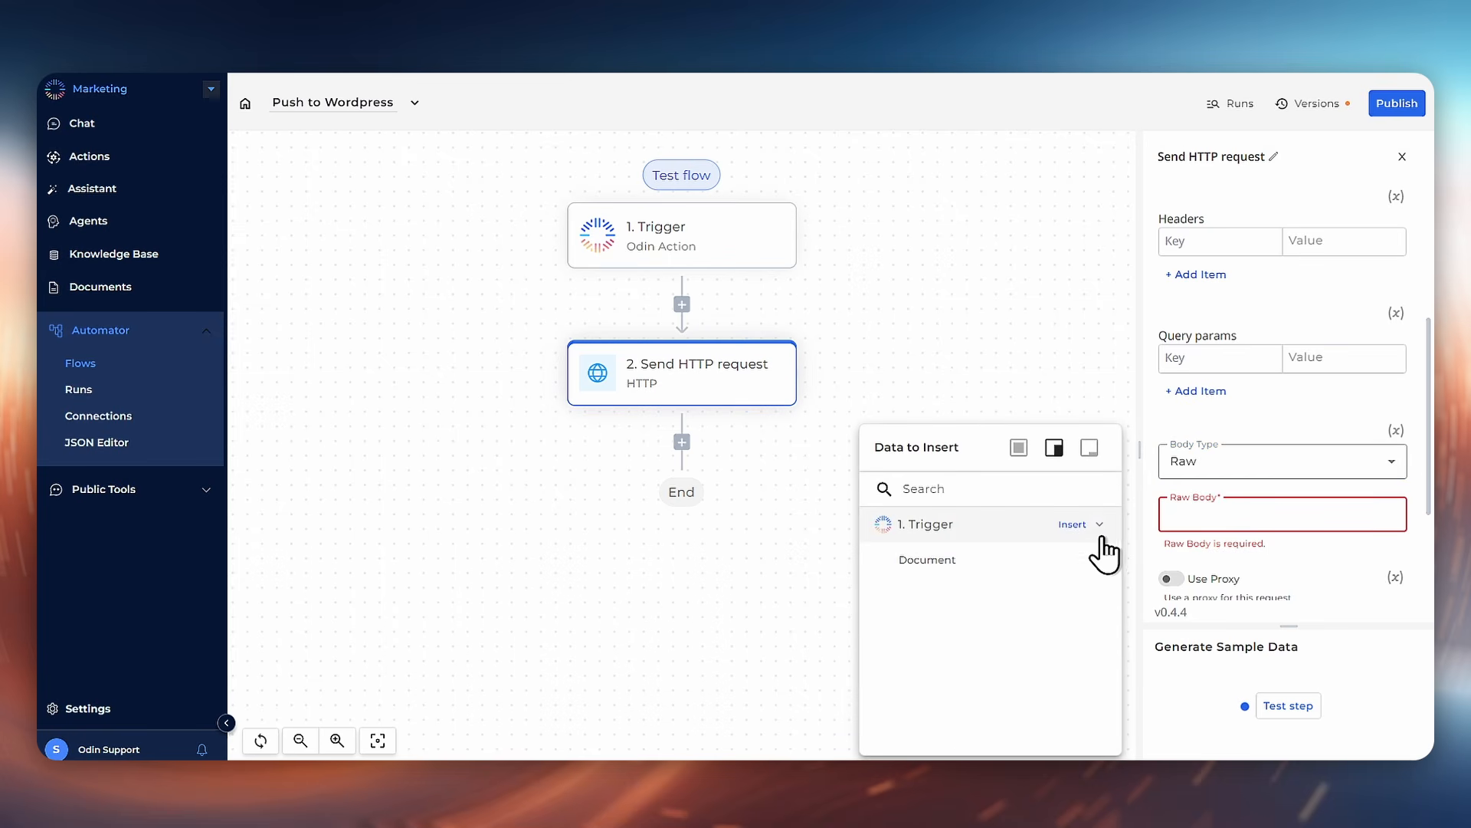
{"action": "left_click", "coordinate": [1101, 567]}
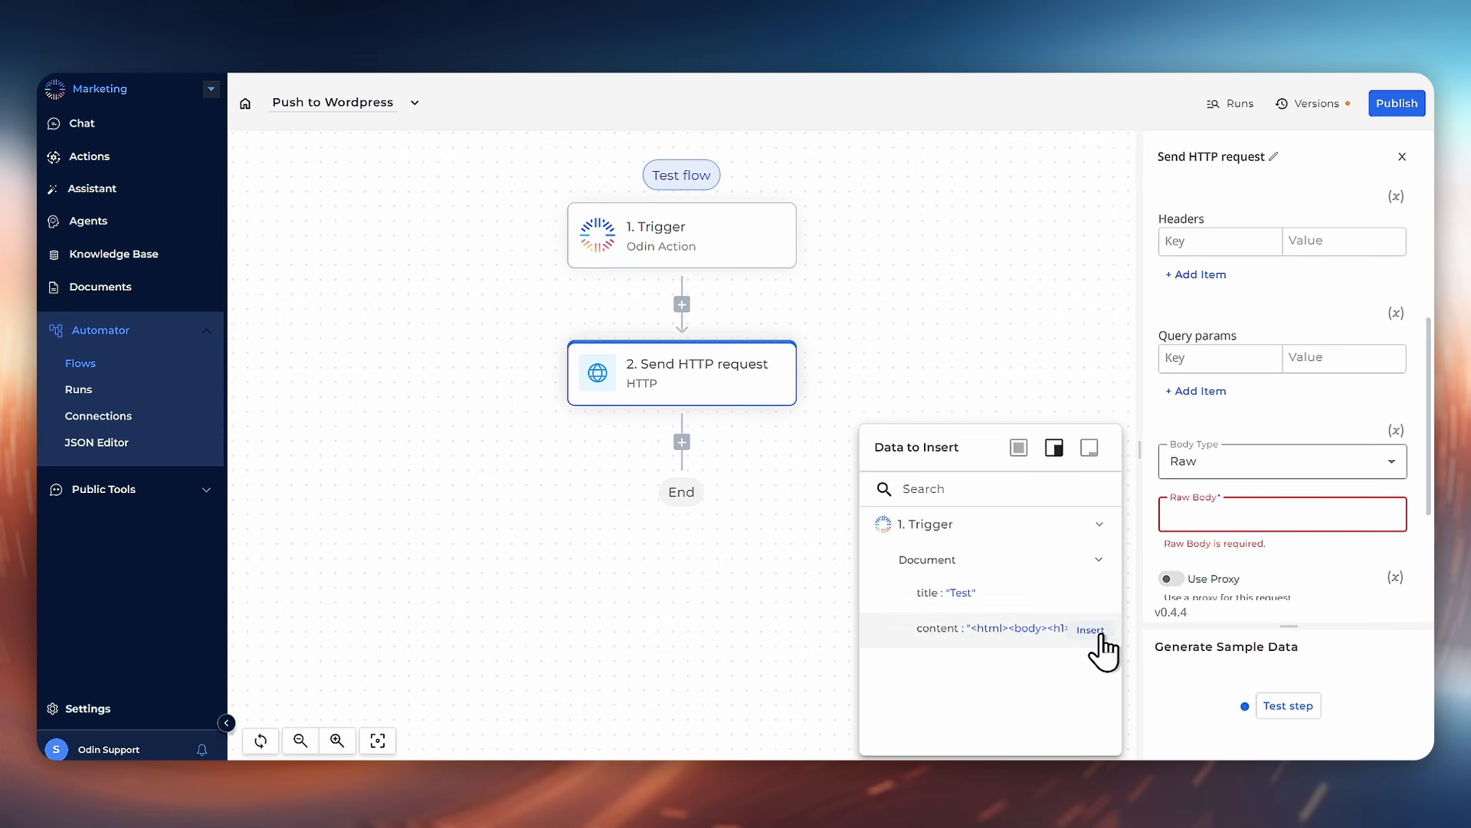
{"action": "left_click", "coordinate": [1090, 630]}
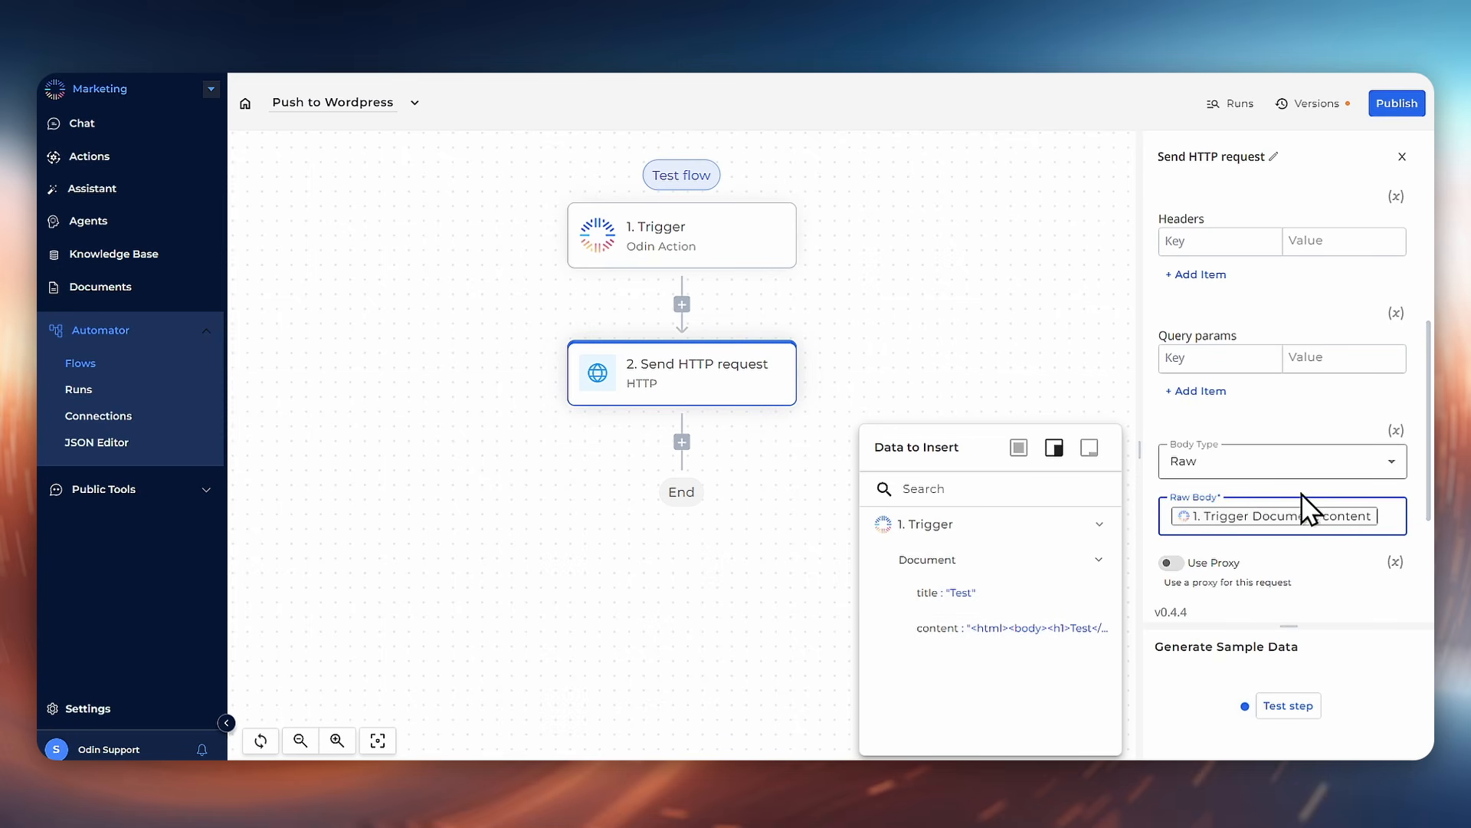
Step: Test the HTTP step and check the request received on webhook.site
{"action": "scroll", "coordinate": [1307, 494], "scroll_direction": "down", "scroll_amount": 3}
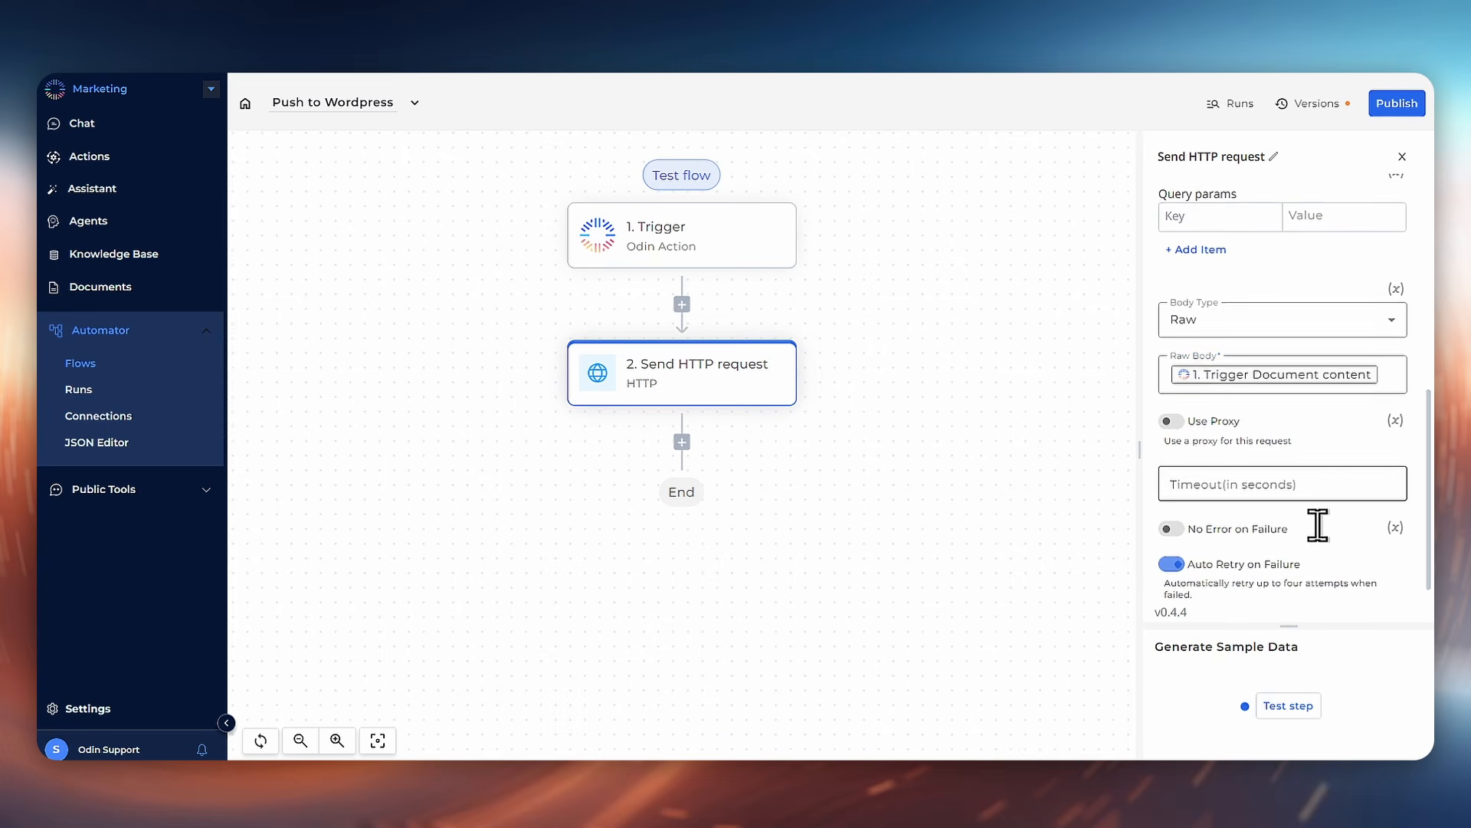
{"action": "left_click", "coordinate": [1290, 707]}
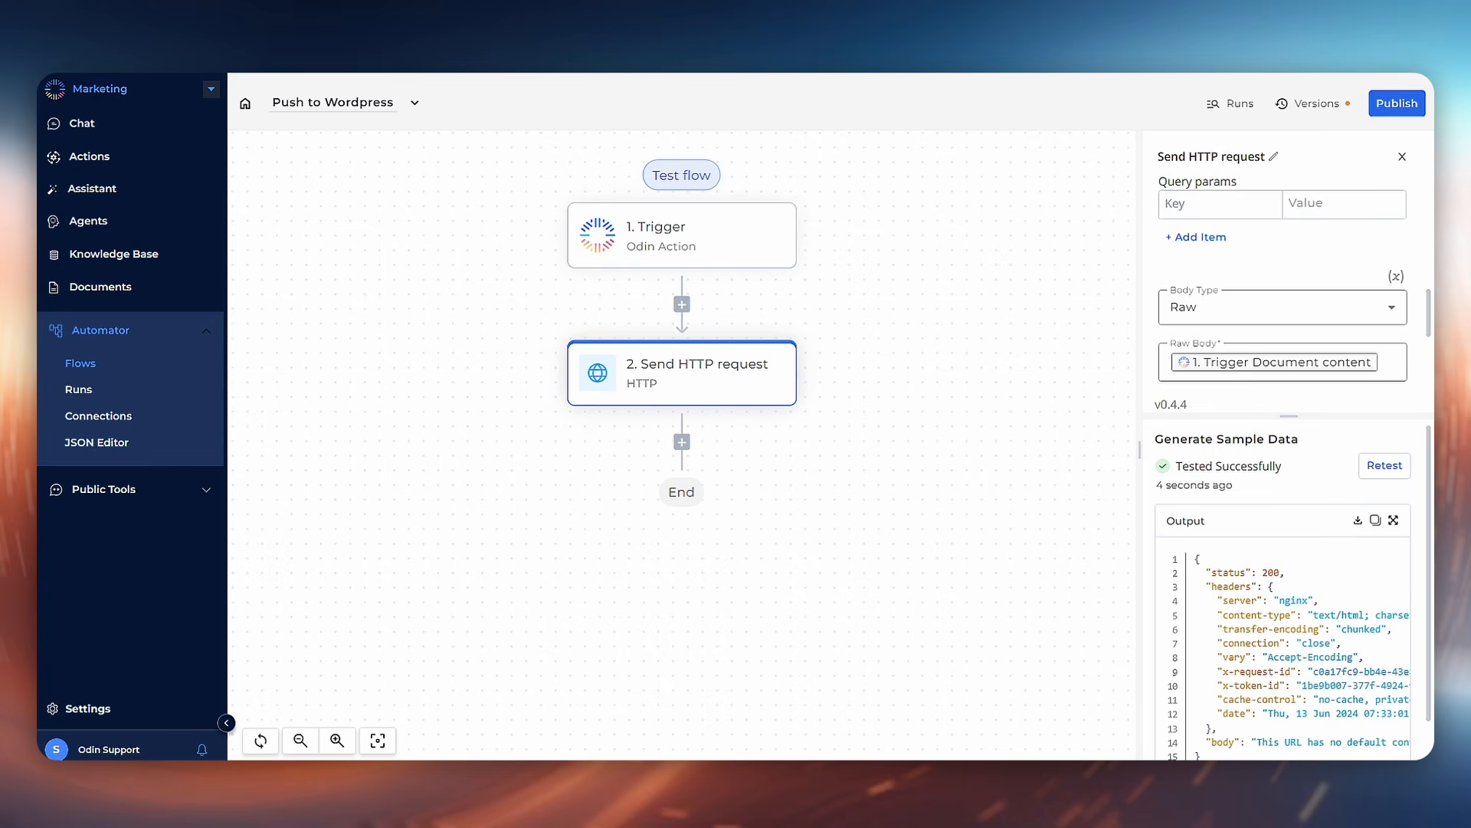
{"action": "key", "text": "ctrl+Tab"}
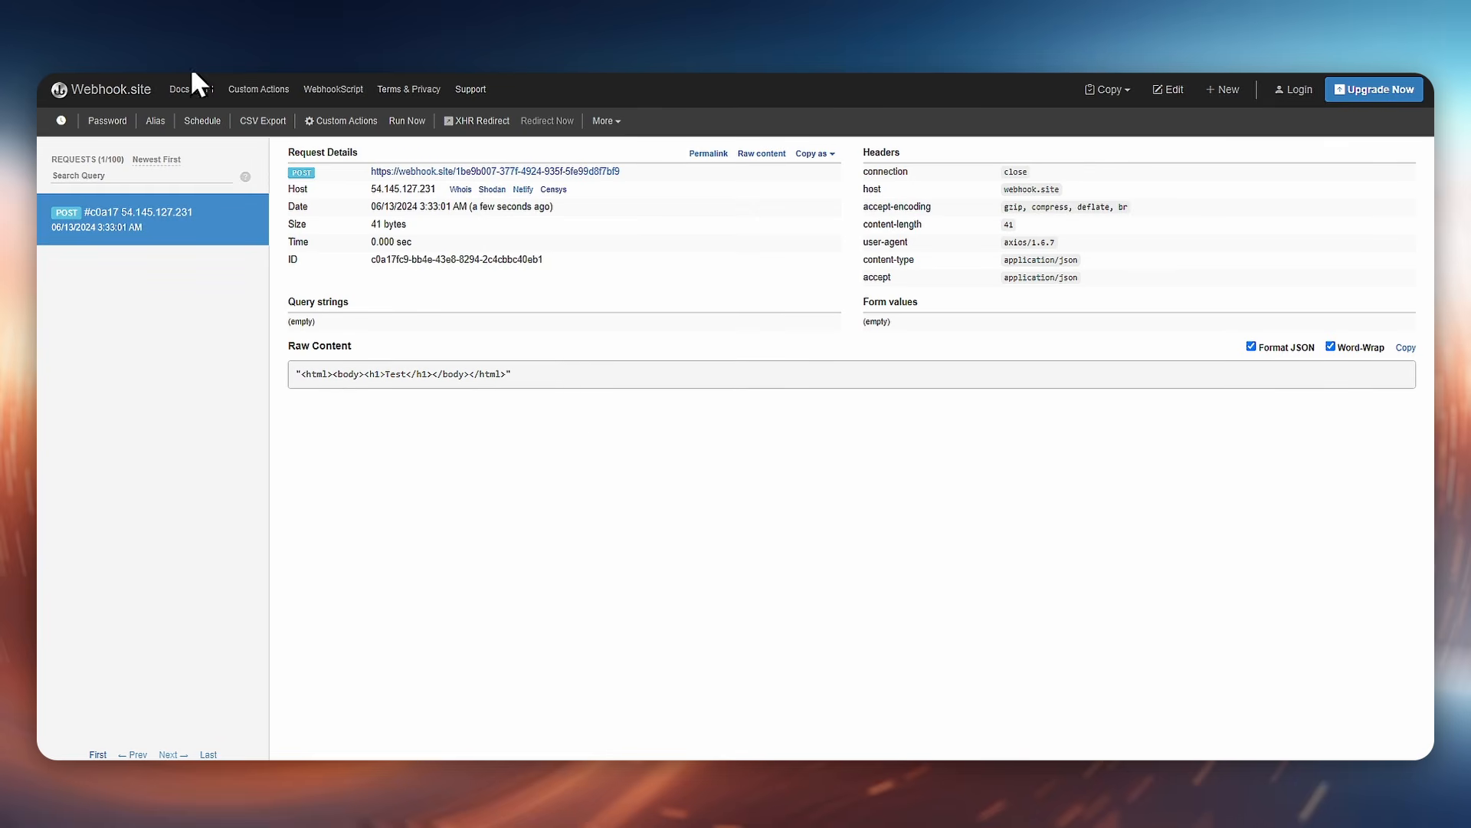
{"action": "left_click", "coordinate": [184, 34]}
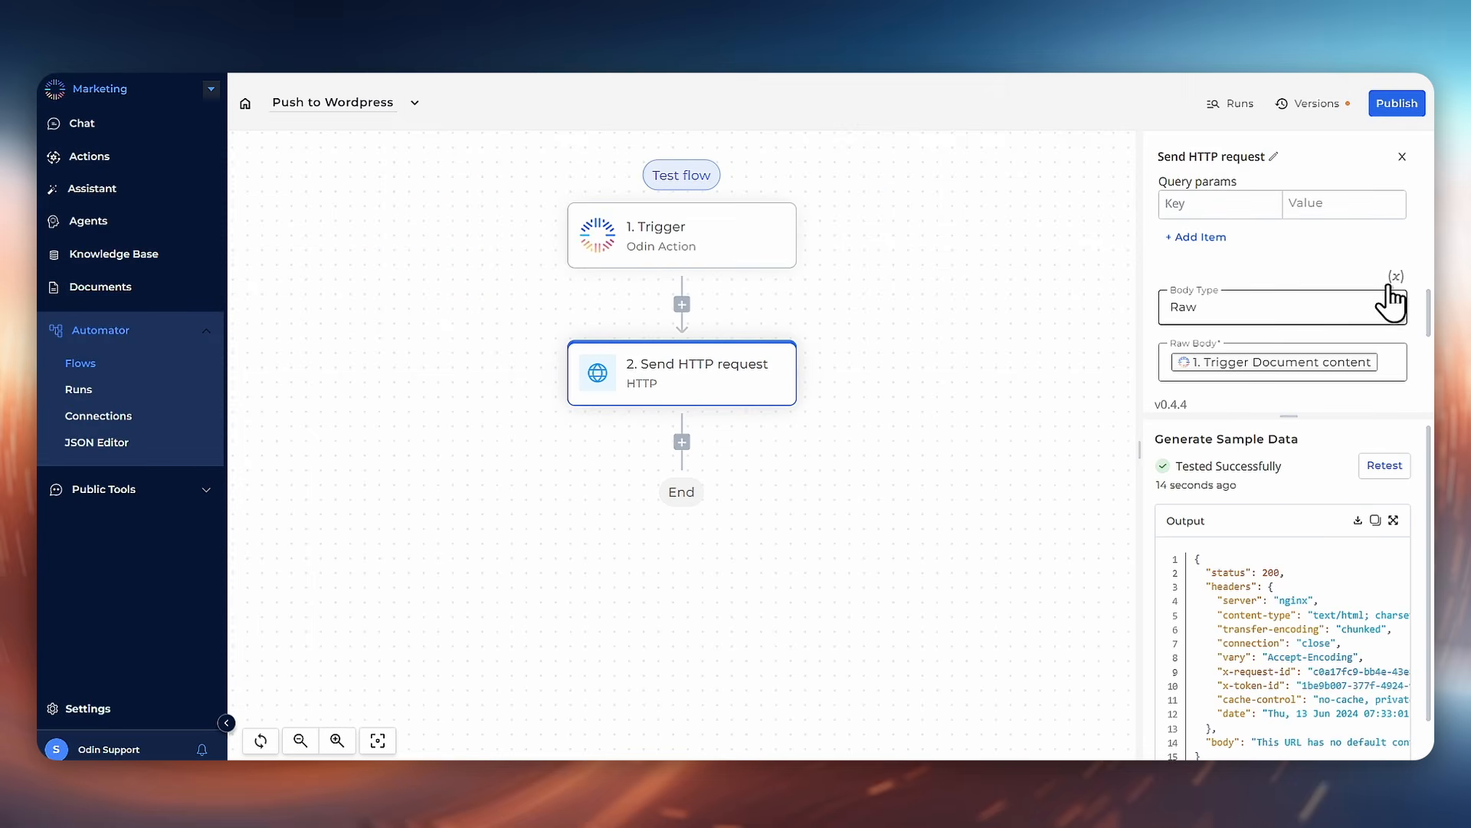
Step: Publish the flow and open the New Blog document
{"action": "left_click", "coordinate": [1407, 105]}
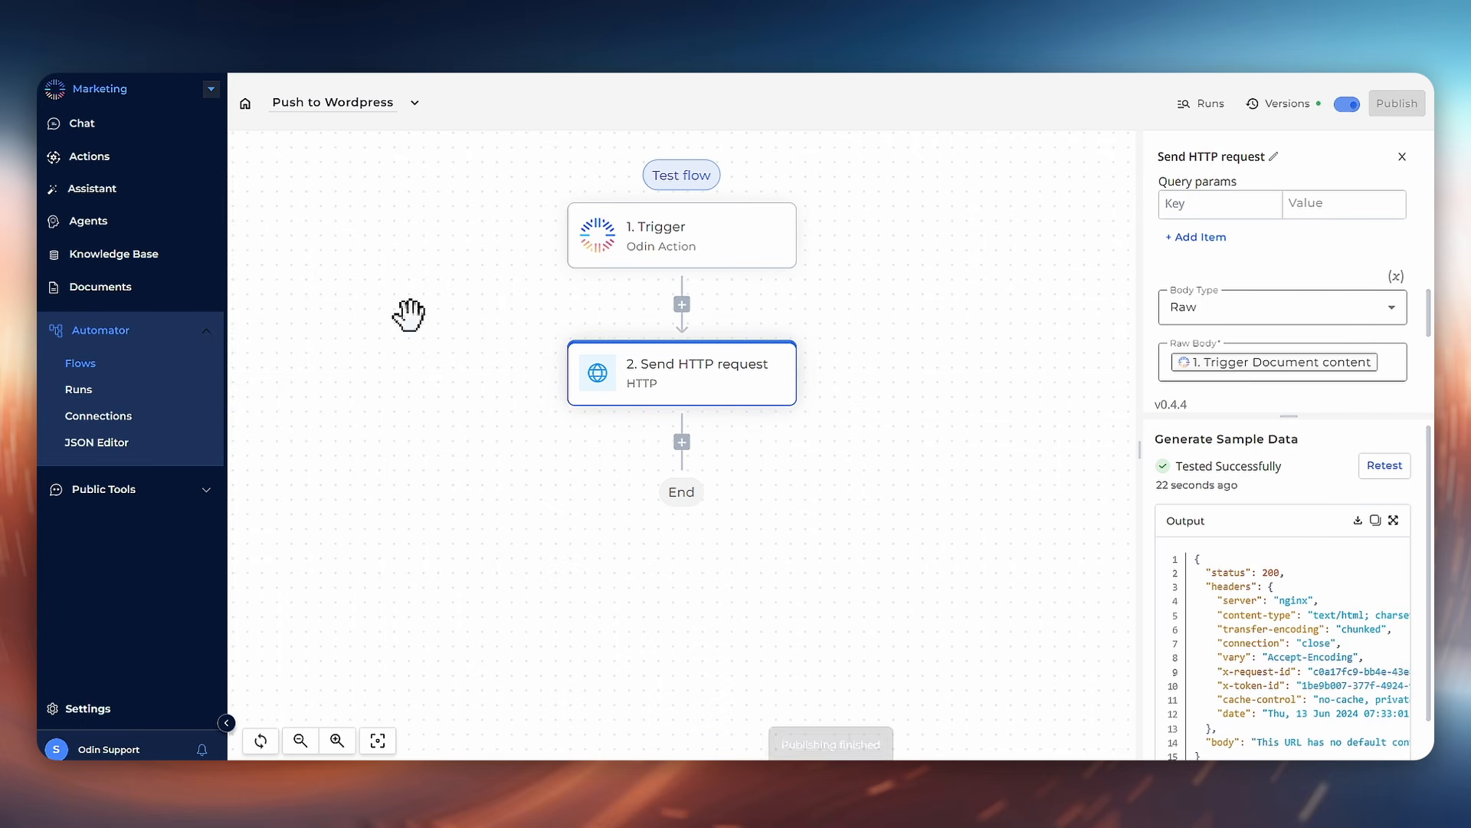
{"action": "left_click", "coordinate": [105, 304]}
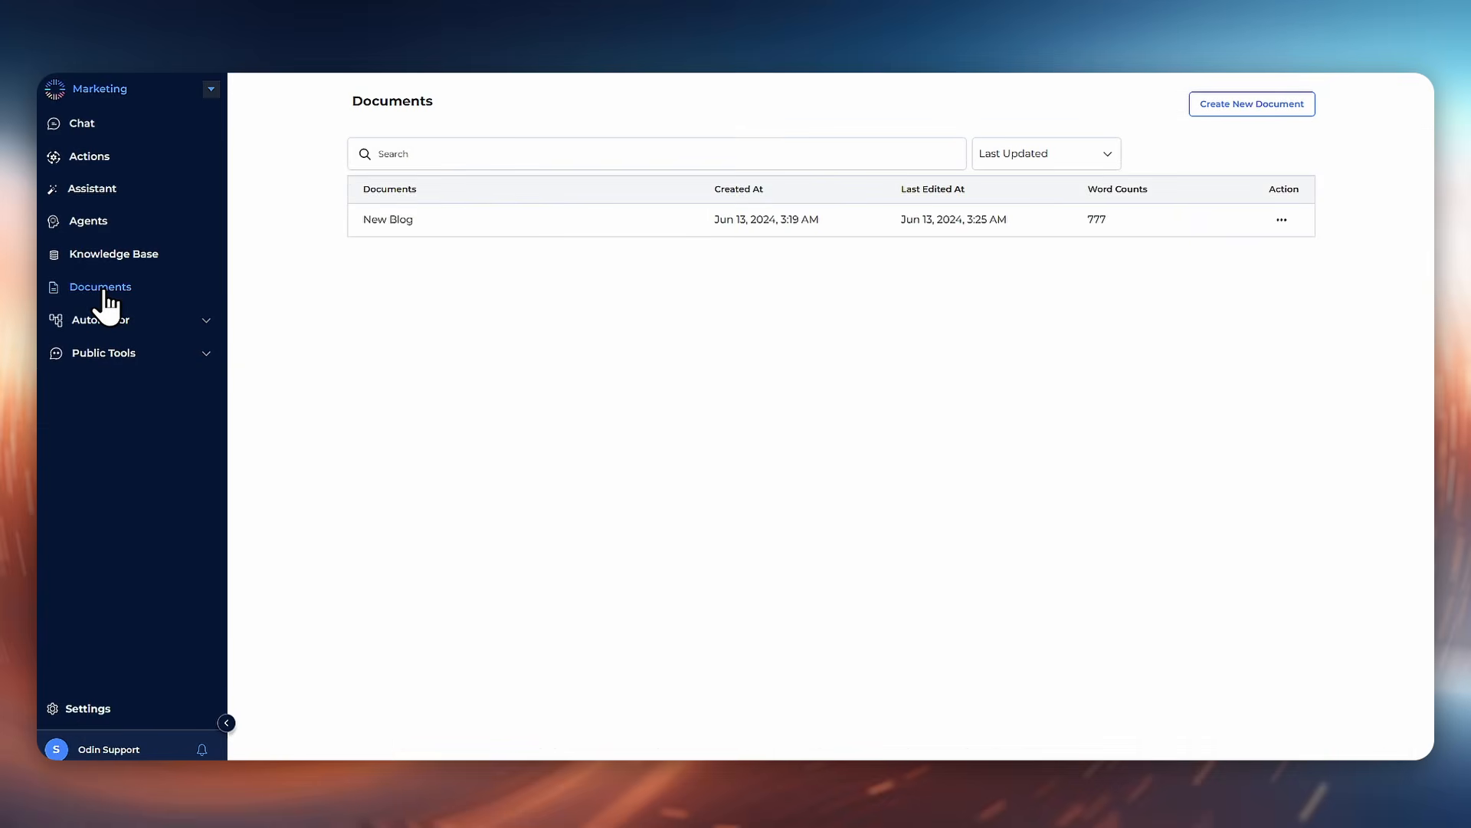
{"action": "left_click", "coordinate": [503, 221]}
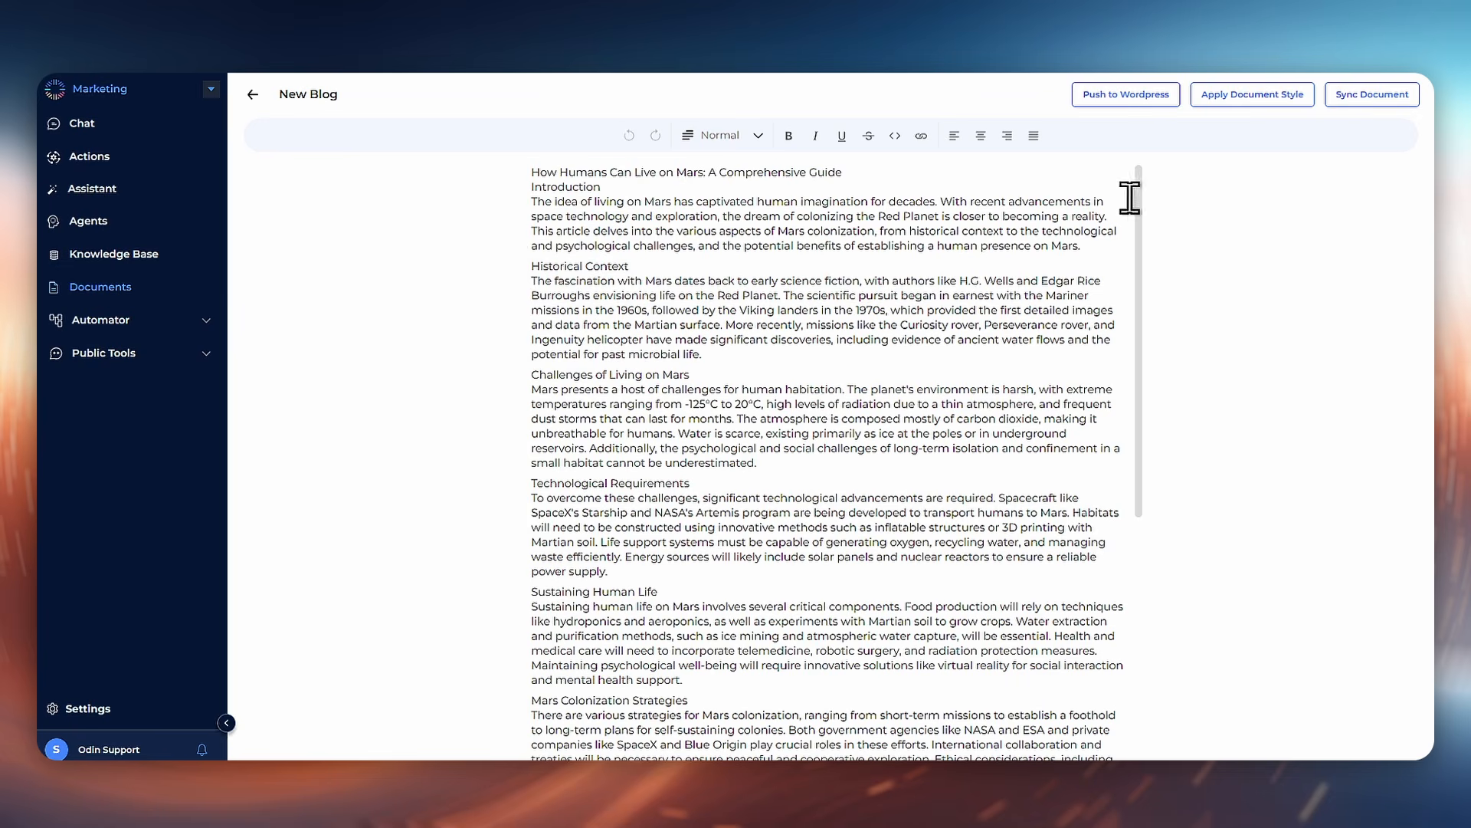
Step: Run the Push to Wordpress action on the New Blog document and confirm it
{"action": "left_click", "coordinate": [1125, 103]}
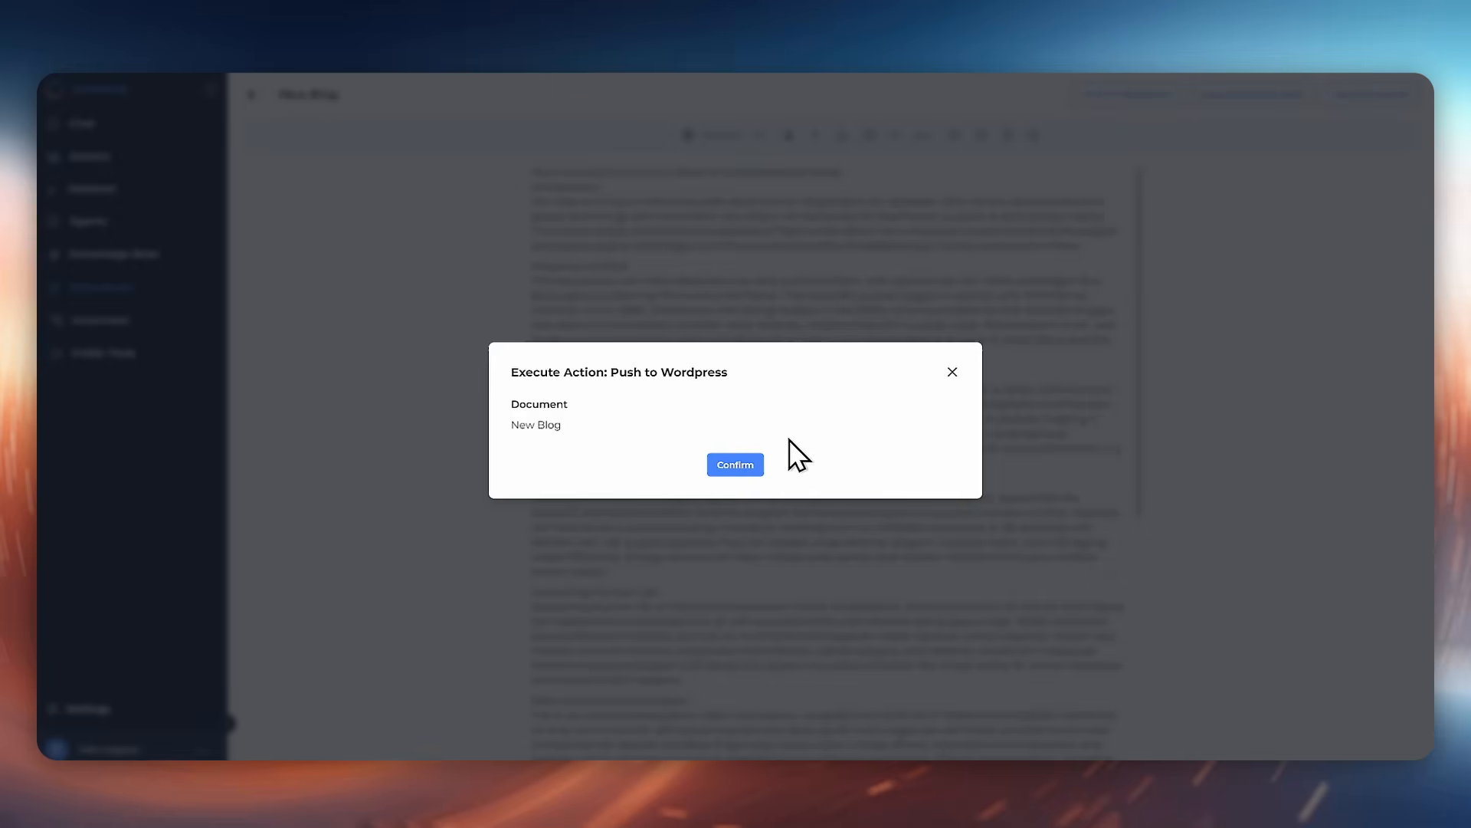
{"action": "left_click", "coordinate": [742, 465]}
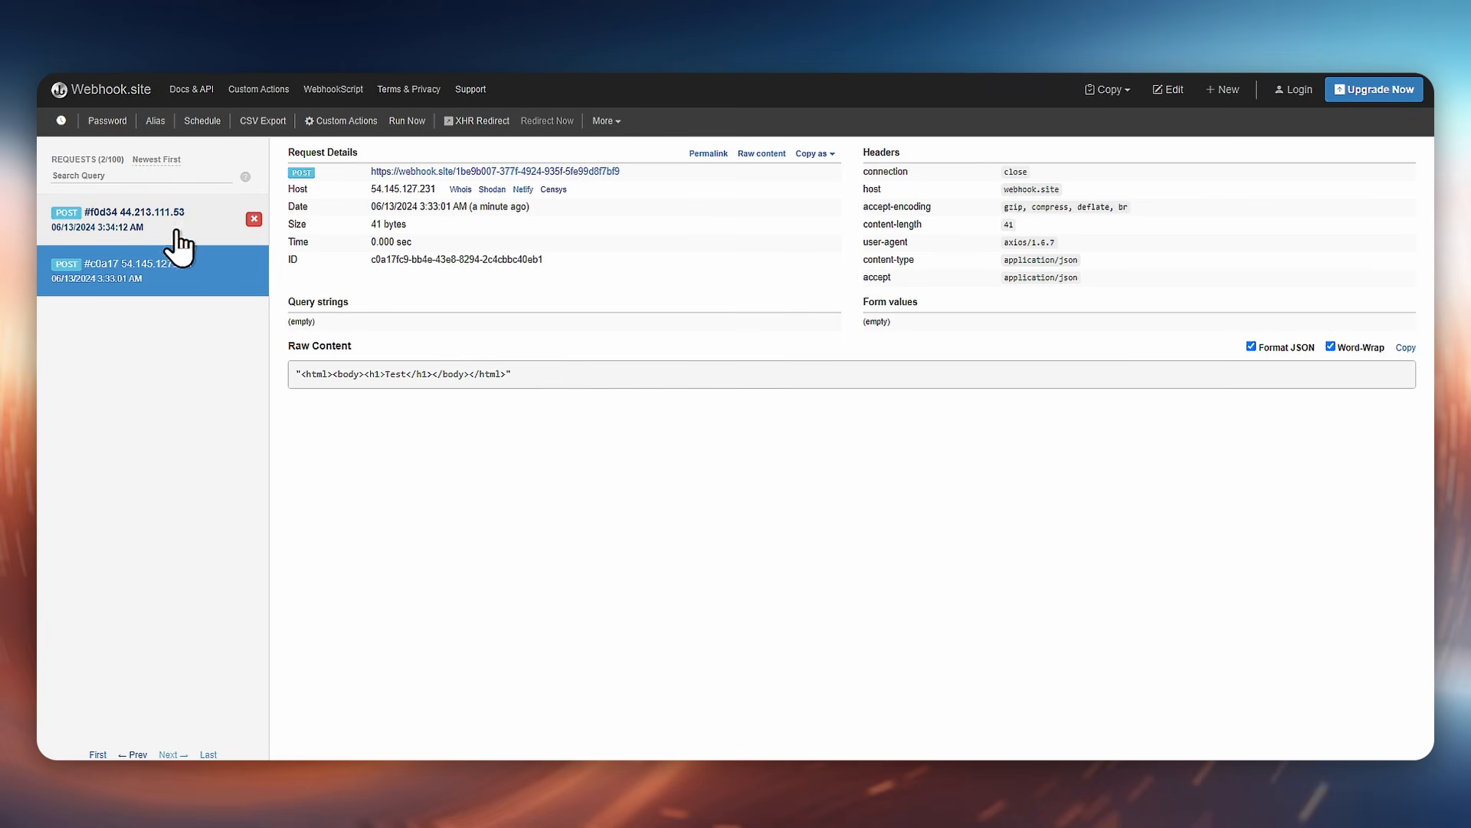
Step: Inspect the raw content of the newest request received on webhook.site
{"action": "left_click", "coordinate": [170, 243]}
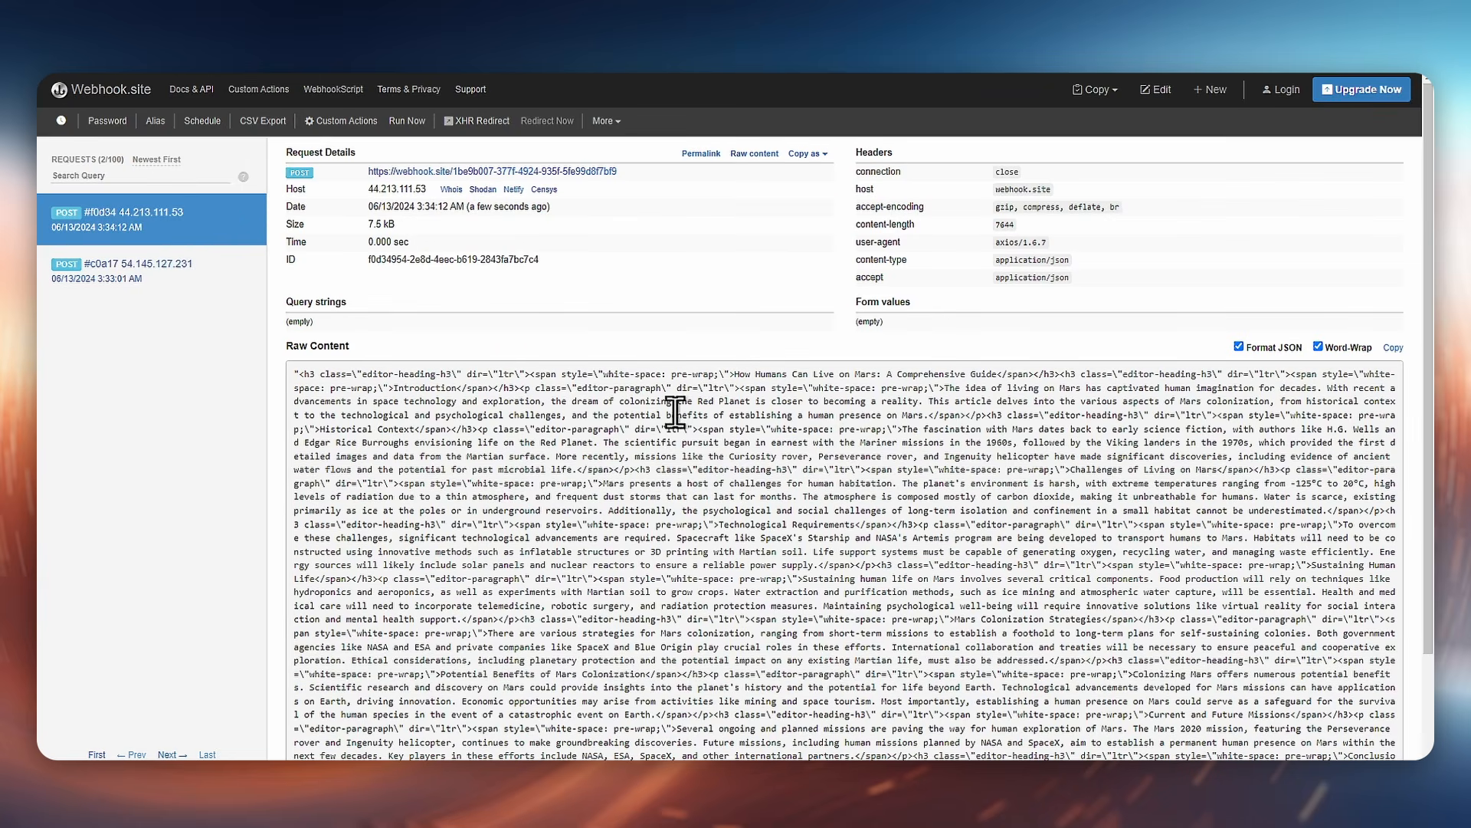
{"action": "scroll", "coordinate": [740, 500], "scroll_direction": "down", "scroll_amount": 2}
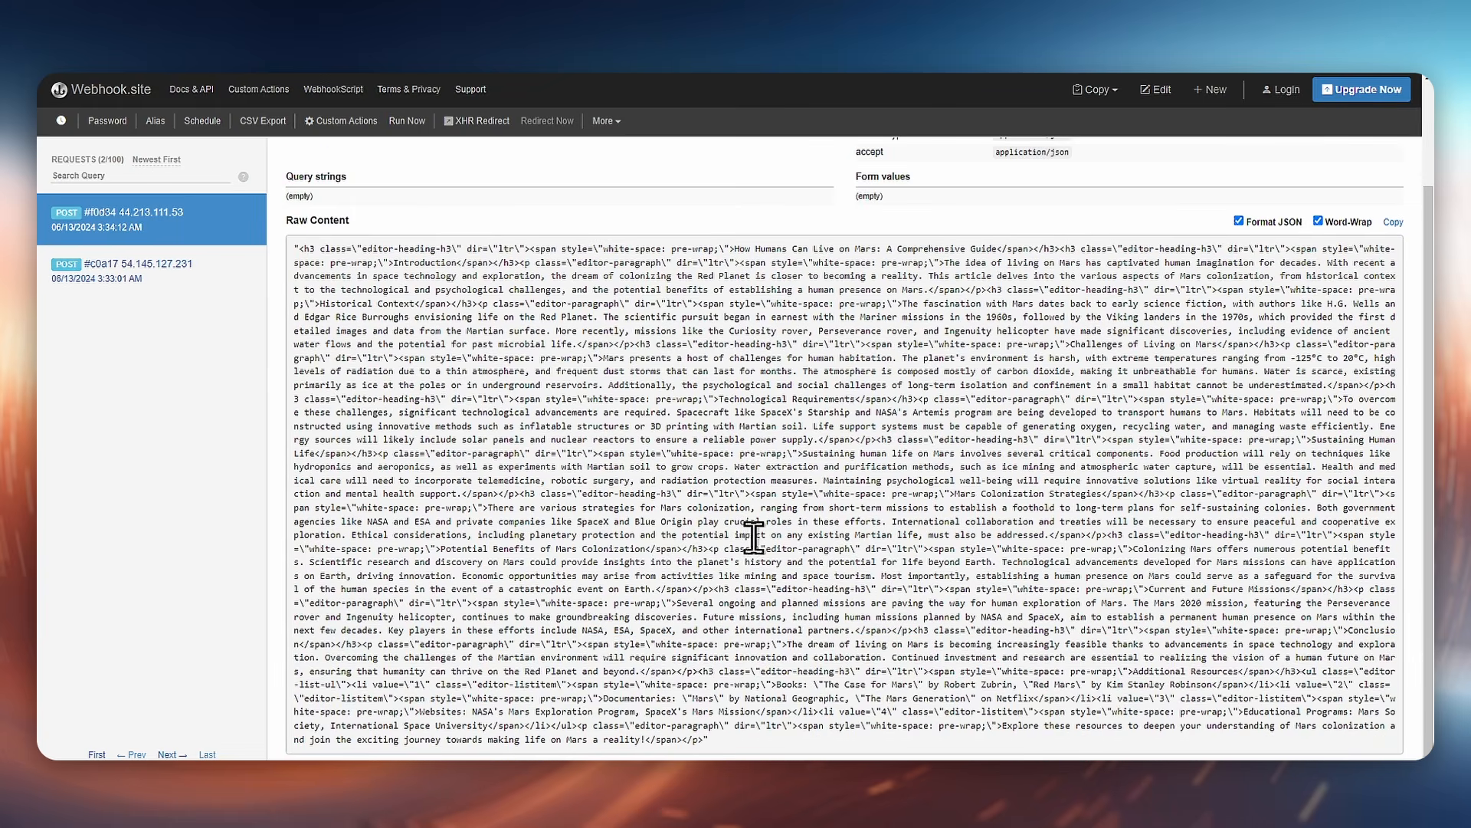
{"action": "scroll", "coordinate": [740, 501], "scroll_direction": "up", "scroll_amount": 2}
{"action": "scroll", "coordinate": [757, 546], "scroll_direction": "up", "scroll_amount": 1}
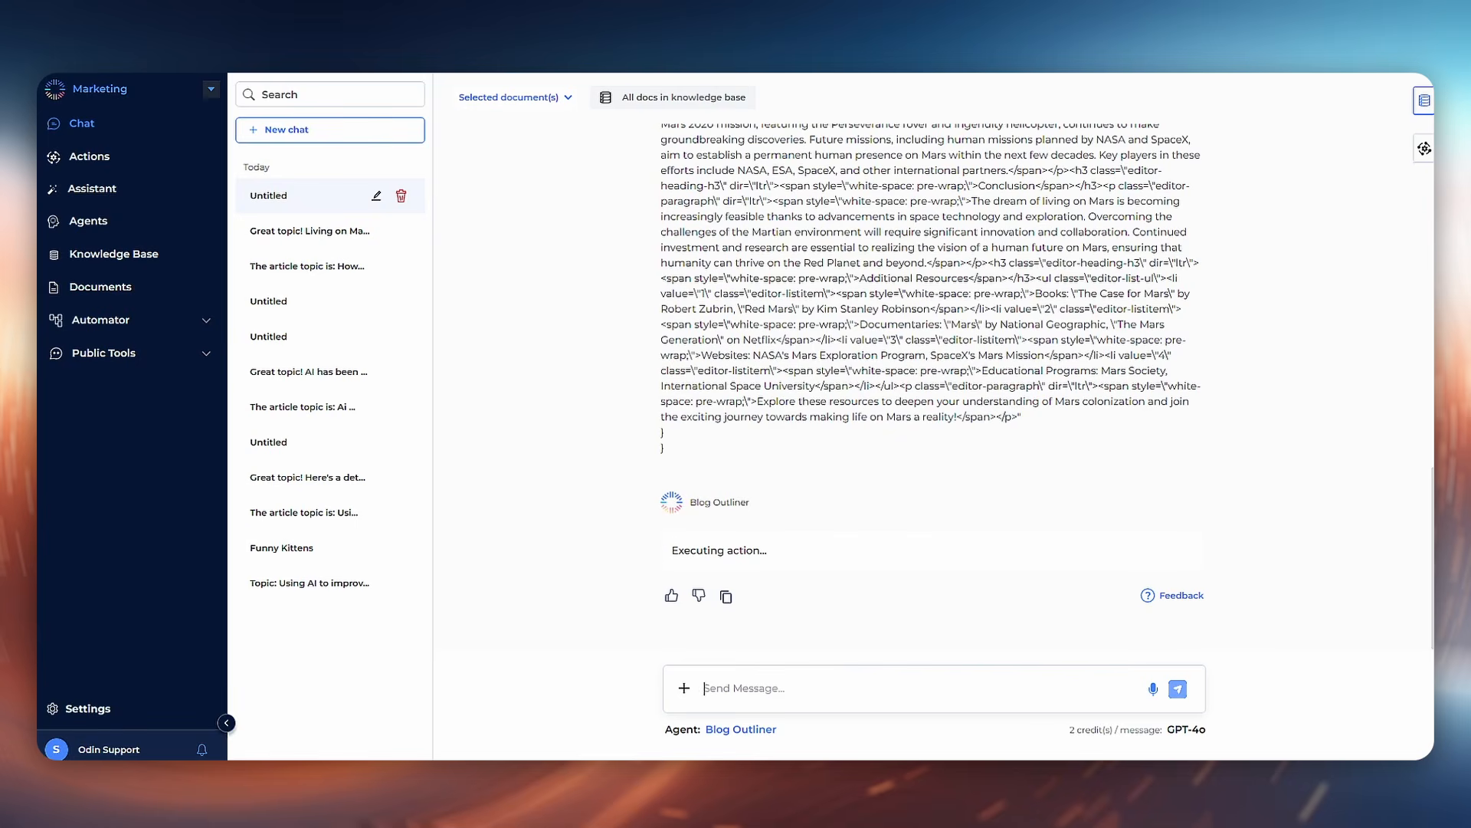
Step: Open the list of Automator flows
{"action": "left_click", "coordinate": [144, 320]}
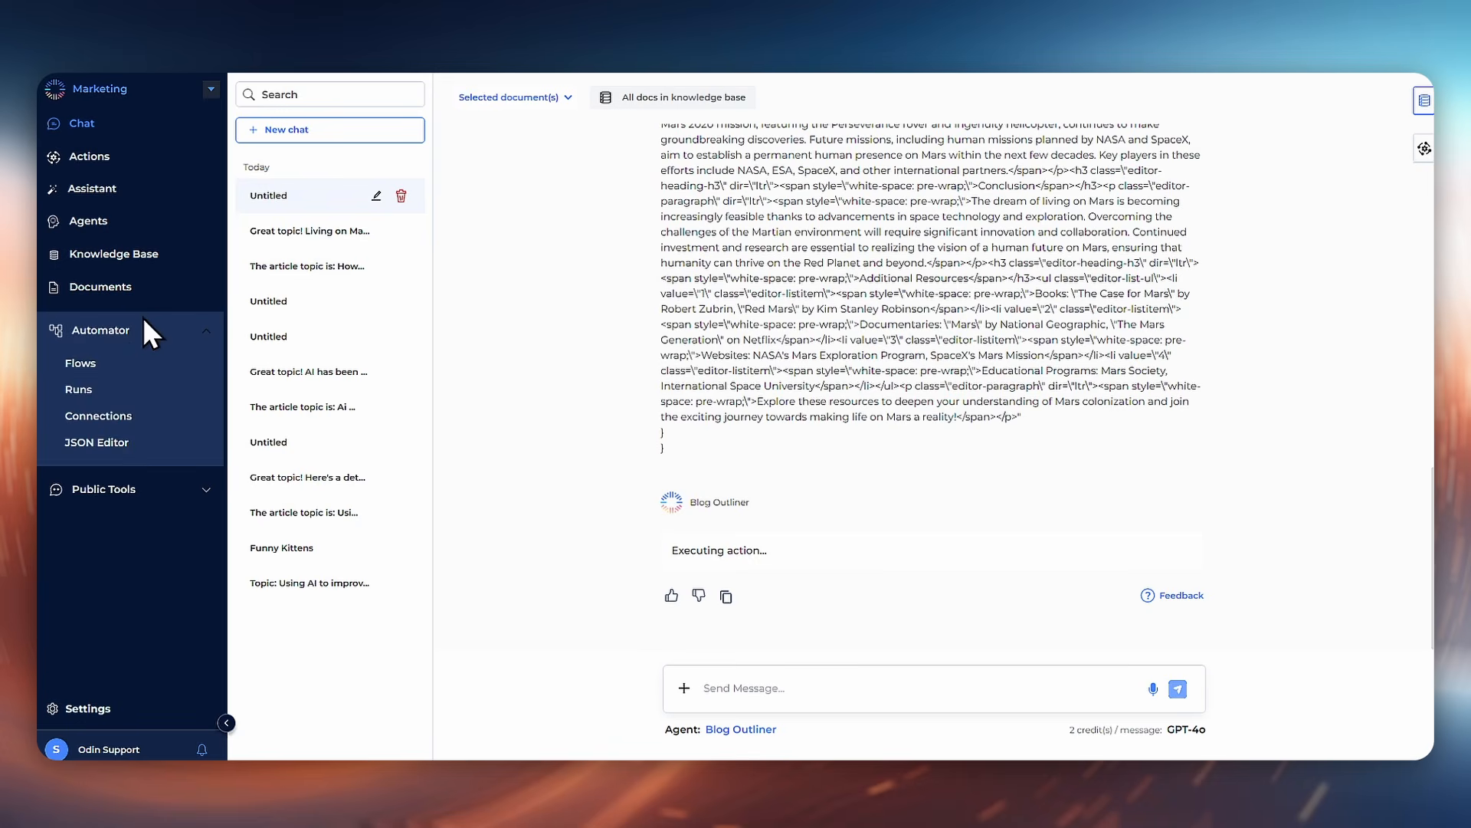
{"action": "left_click", "coordinate": [117, 365]}
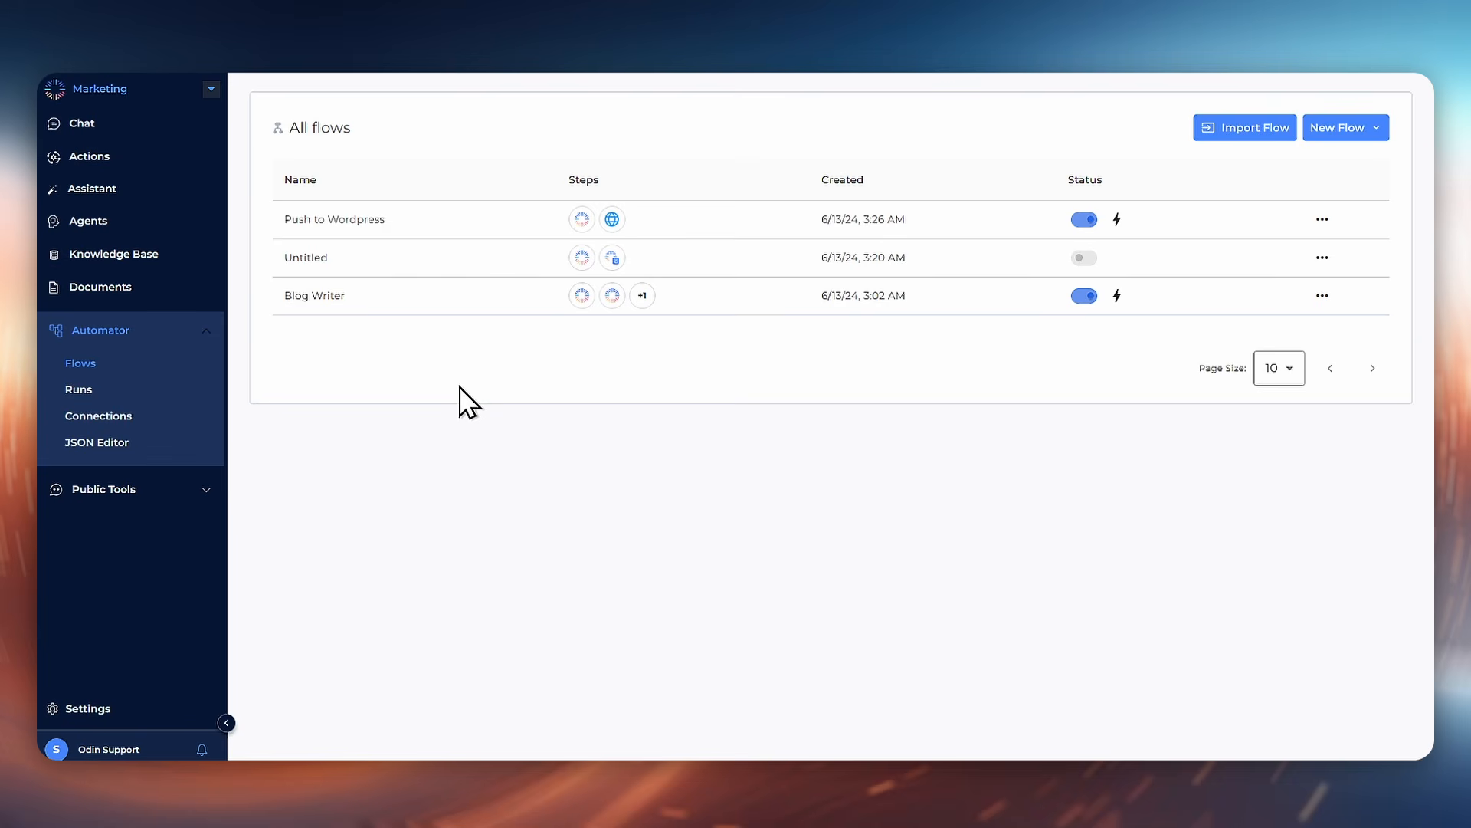
Step: Create a custom agent named Simple Agent and remove its Knowledge Base component
{"action": "left_click", "coordinate": [89, 224]}
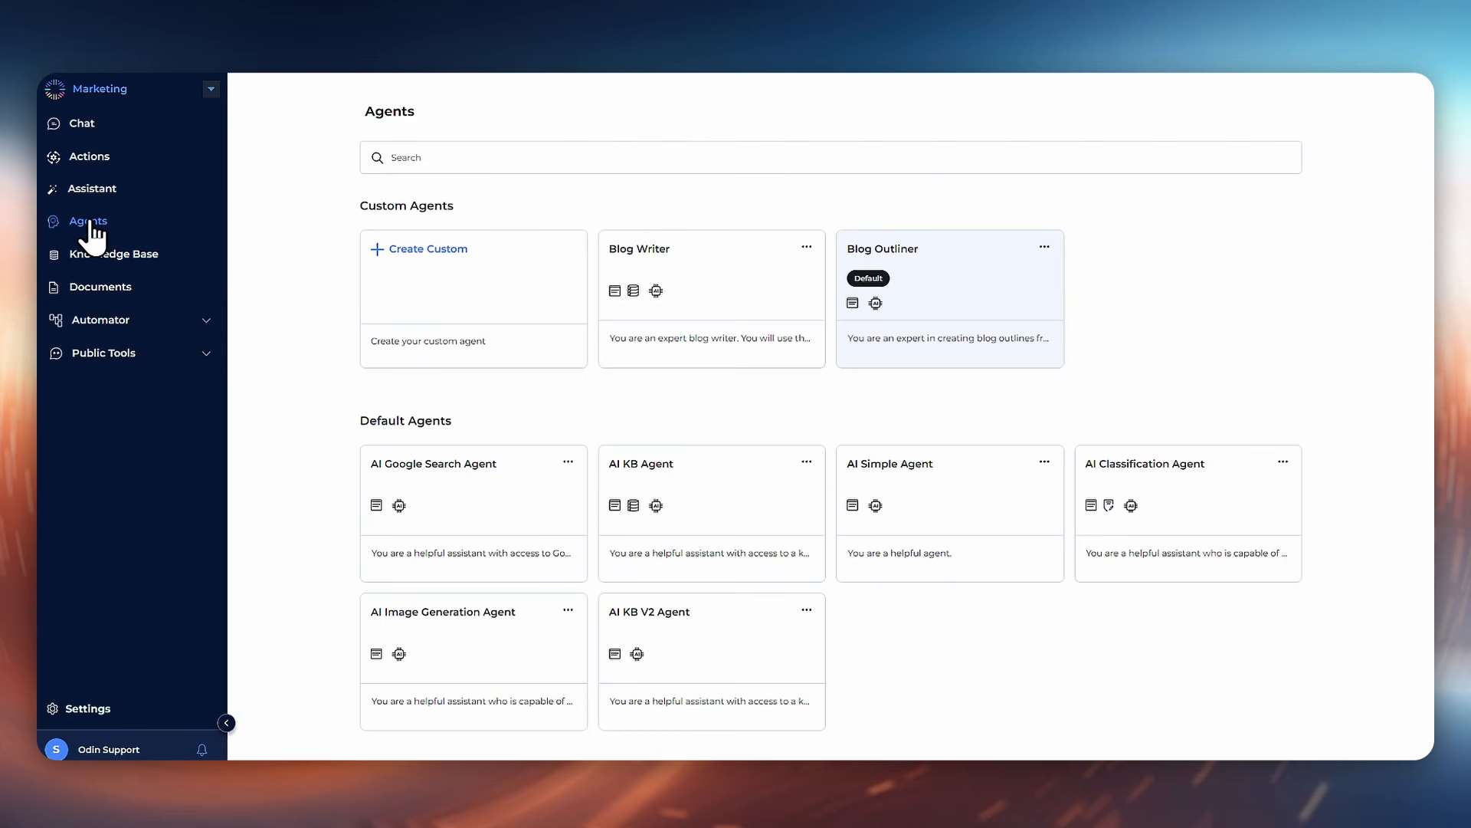
{"action": "left_click", "coordinate": [445, 257]}
{"action": "triple_click", "coordinate": [557, 170]}
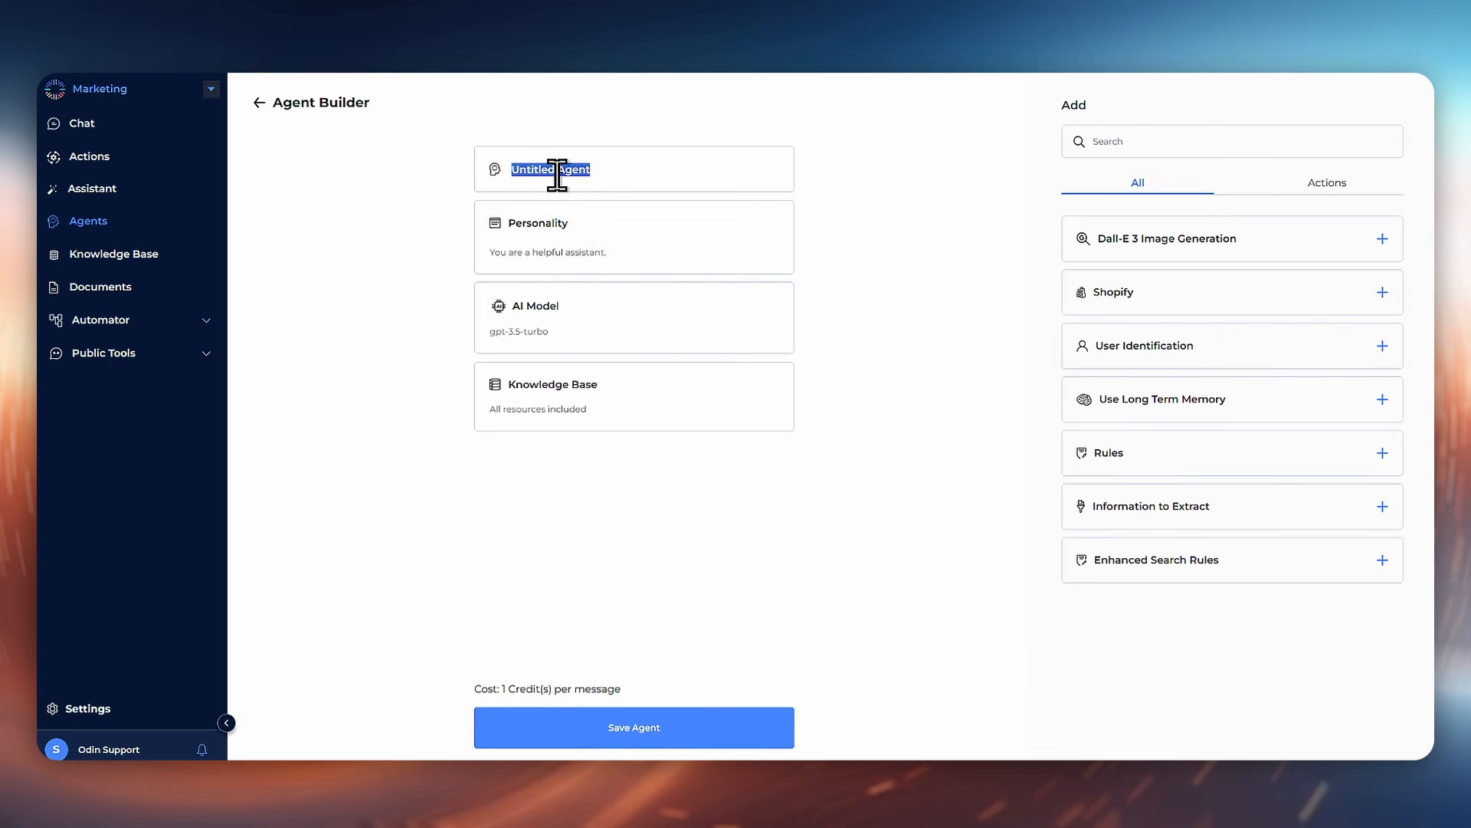
{"action": "type", "text": "Simple Agent"}
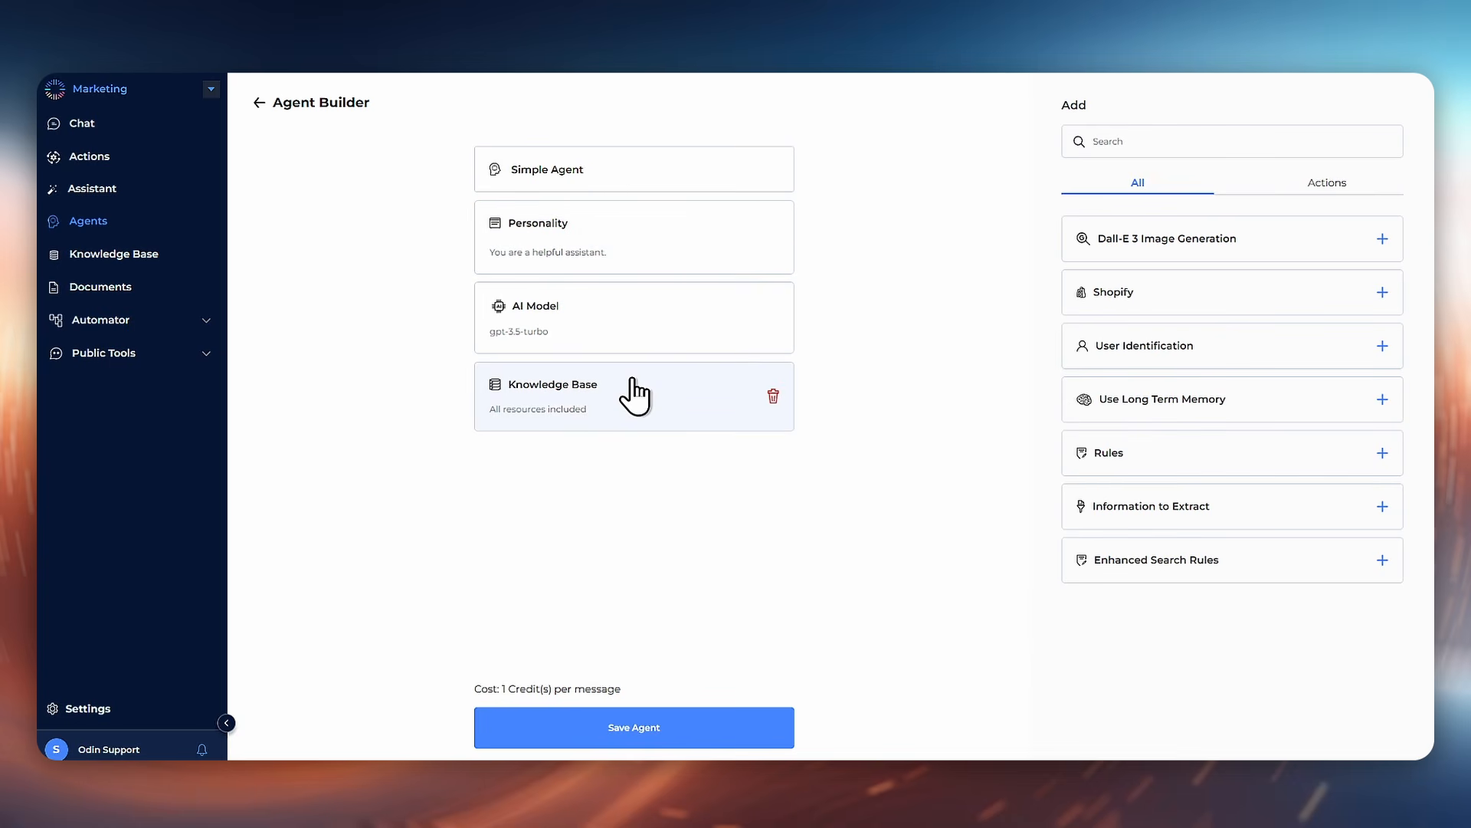
{"action": "left_click", "coordinate": [641, 399]}
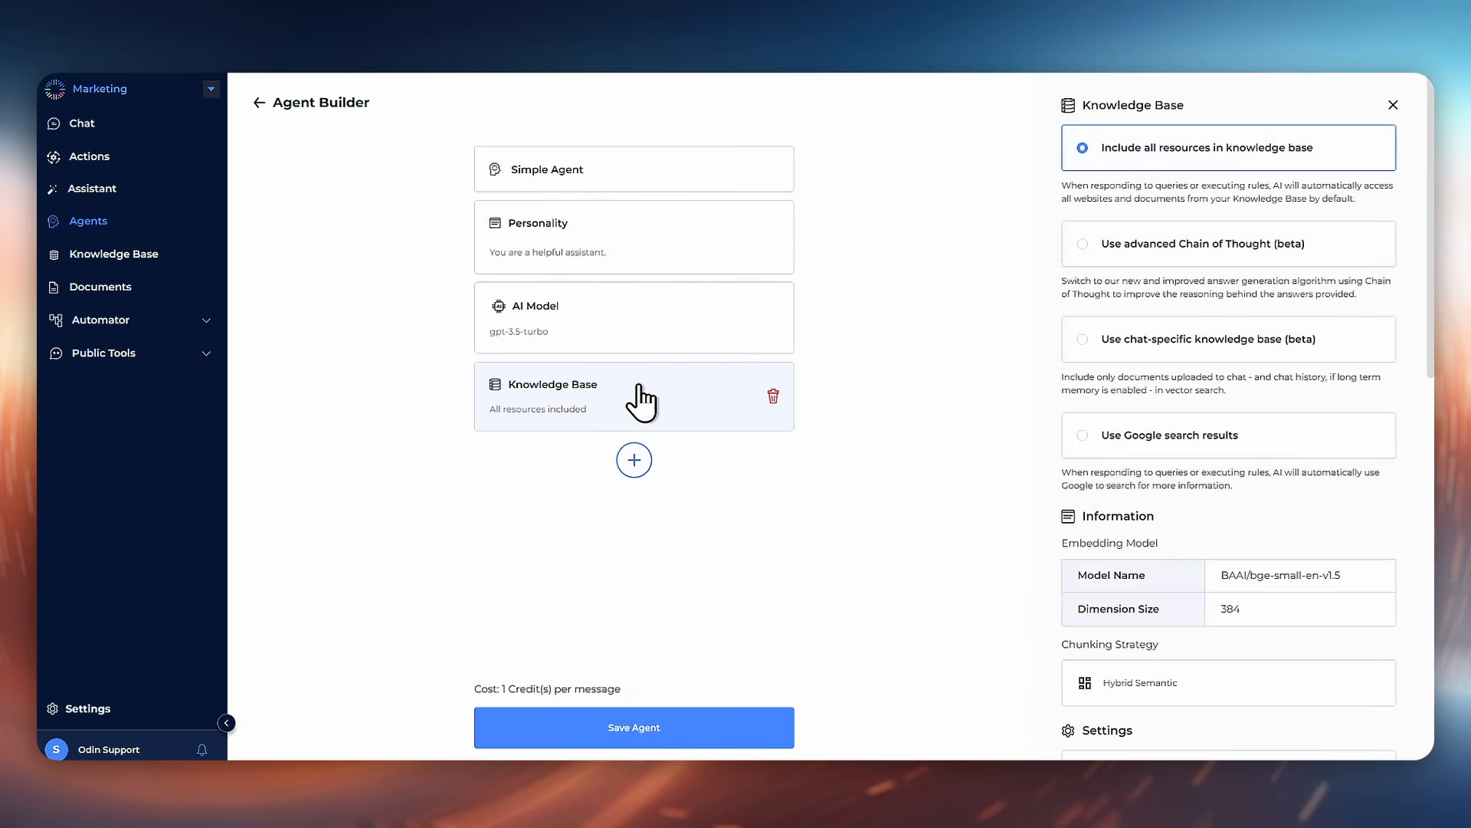
{"action": "left_click", "coordinate": [773, 394]}
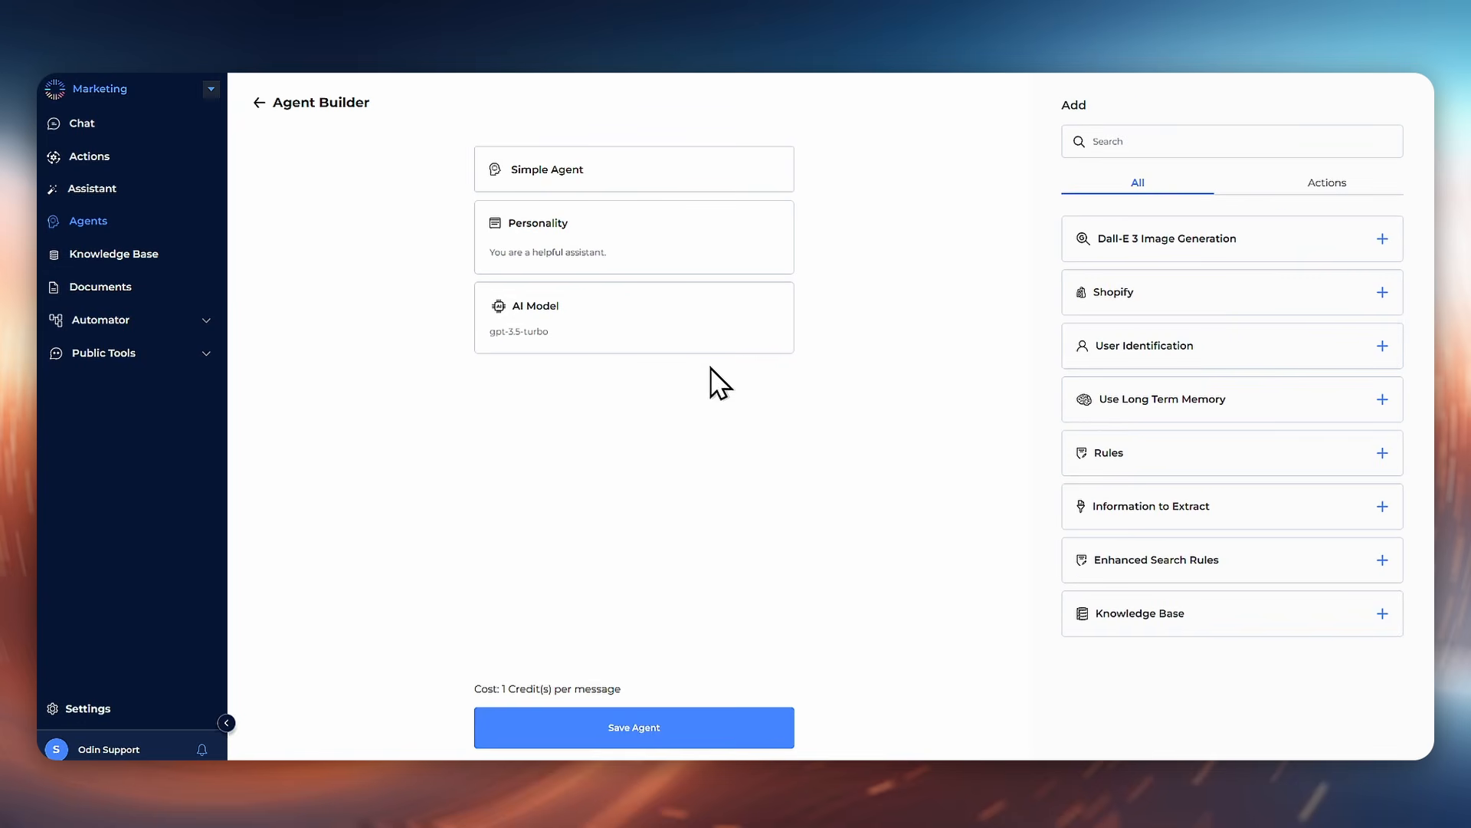
Step: Set the agent's AI model to GPT-4o and its personality creativity to 0
{"action": "left_click", "coordinate": [646, 335]}
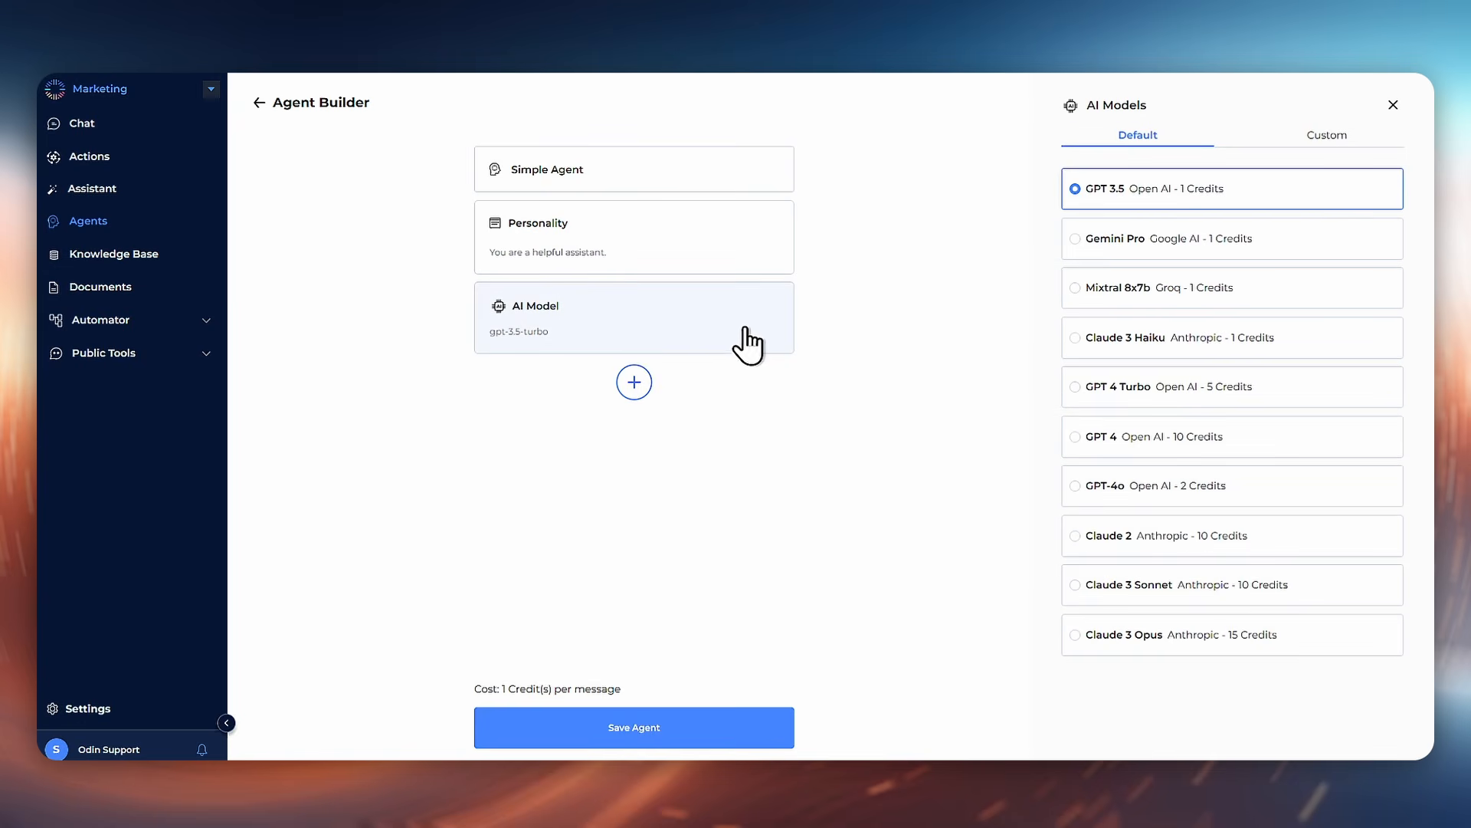
{"action": "left_click", "coordinate": [1179, 497]}
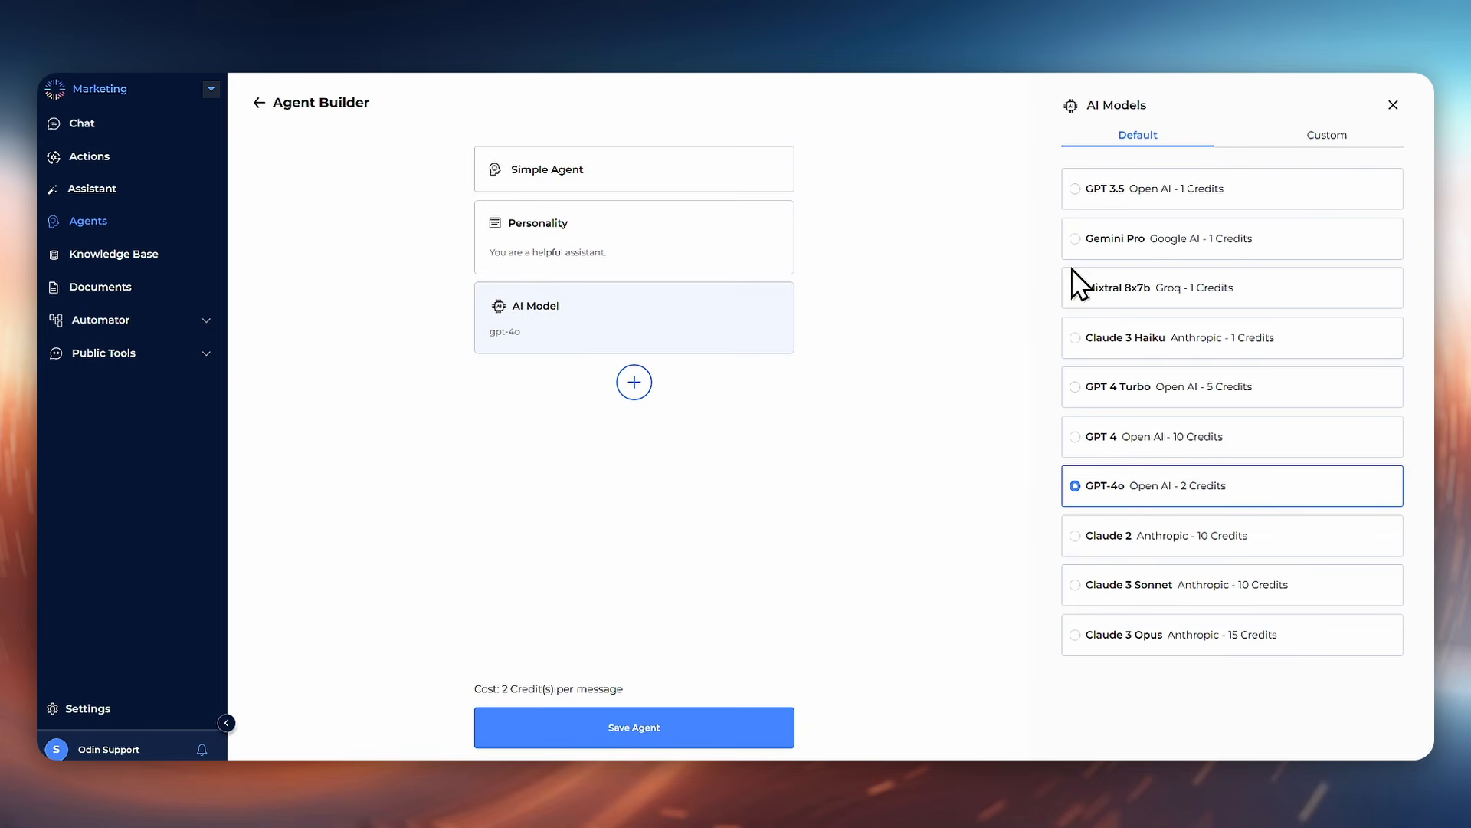
{"action": "left_click", "coordinate": [664, 268]}
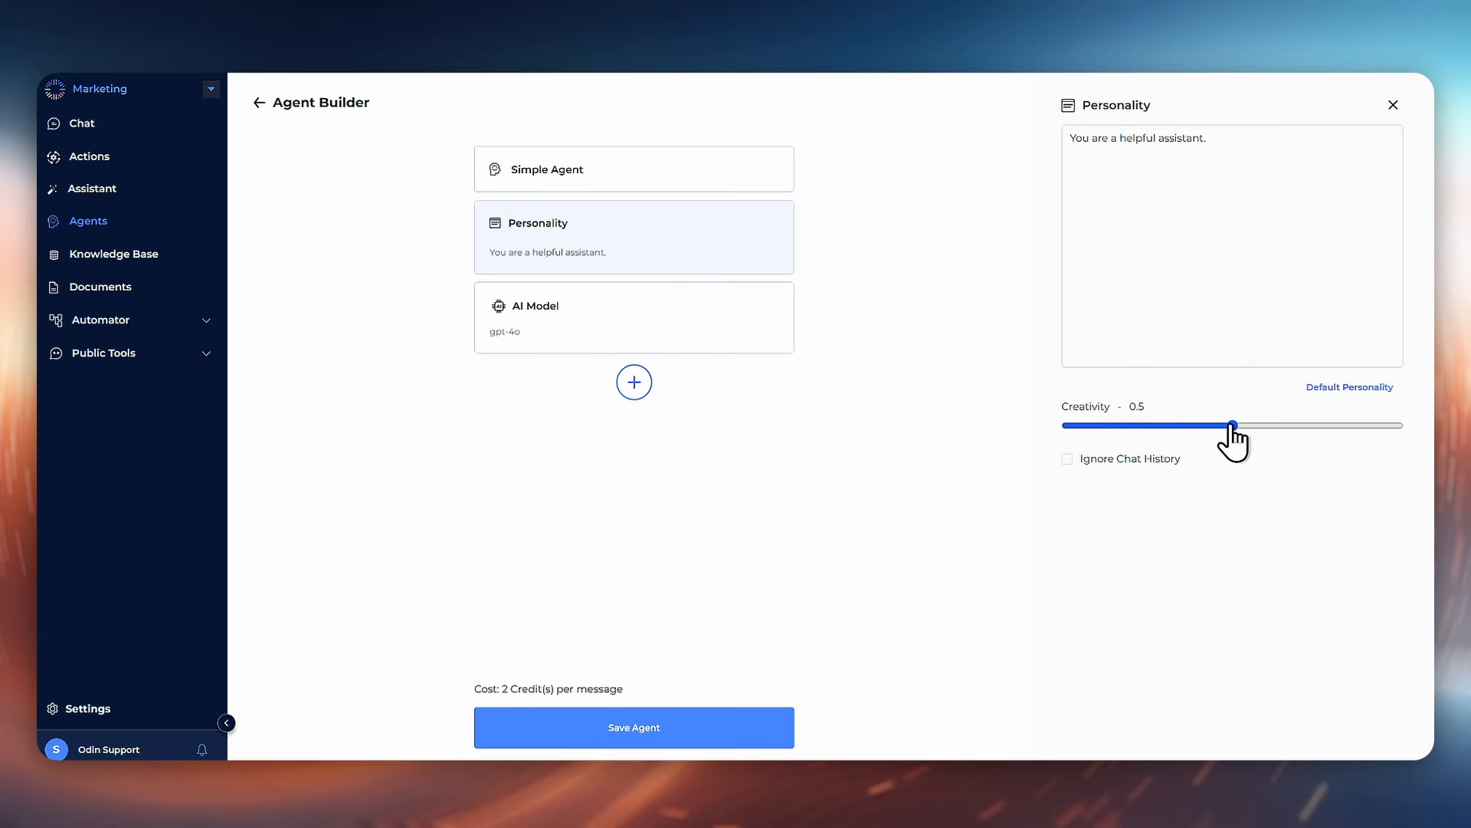
{"action": "left_click_drag", "start_coordinate": [1231, 425], "coordinate": [1054, 431]}
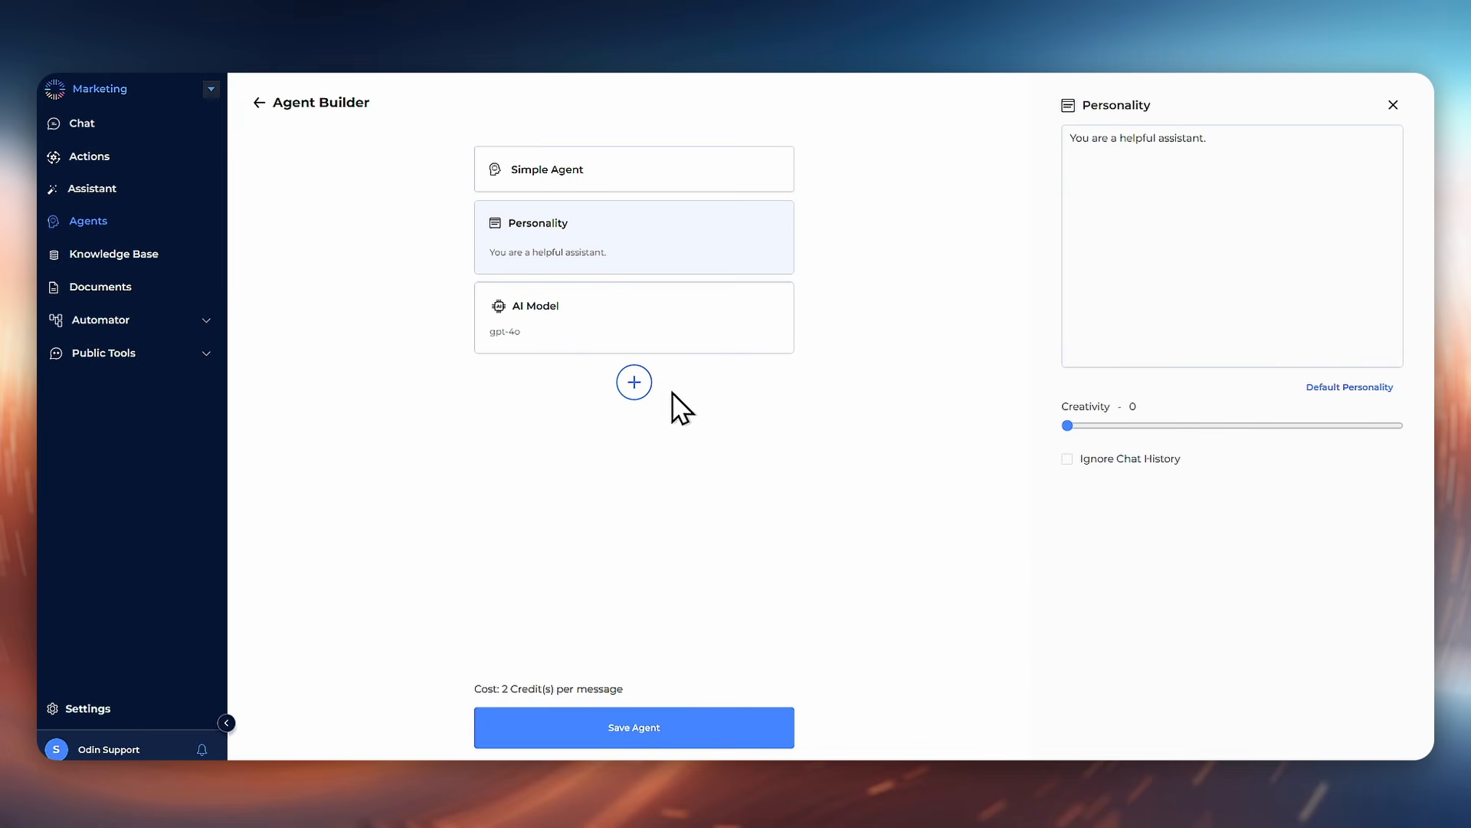
Step: Add the Blog Writer action to the agent and save the agent
{"action": "left_click", "coordinate": [634, 382]}
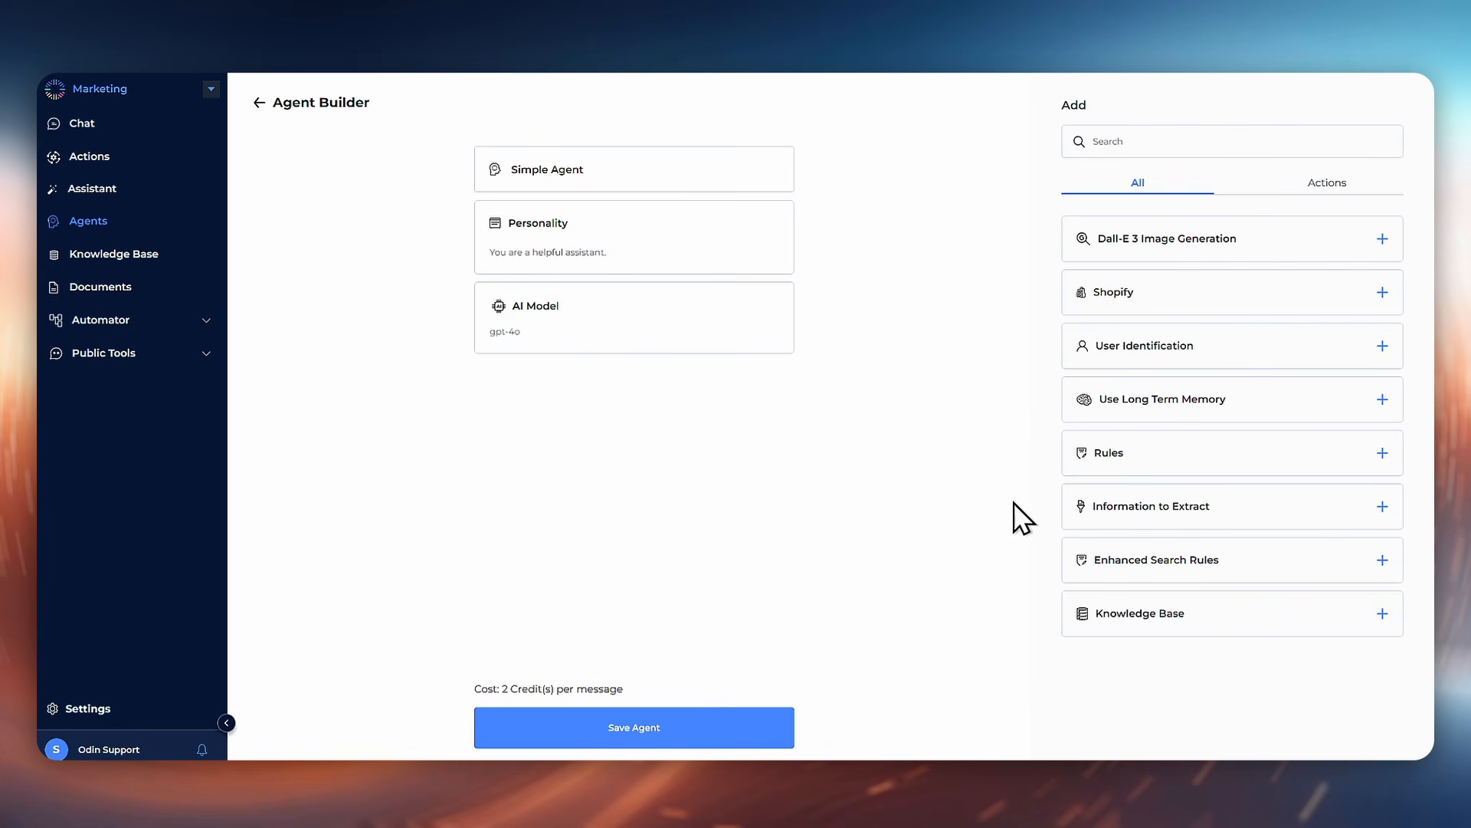
{"action": "left_click", "coordinate": [1297, 191]}
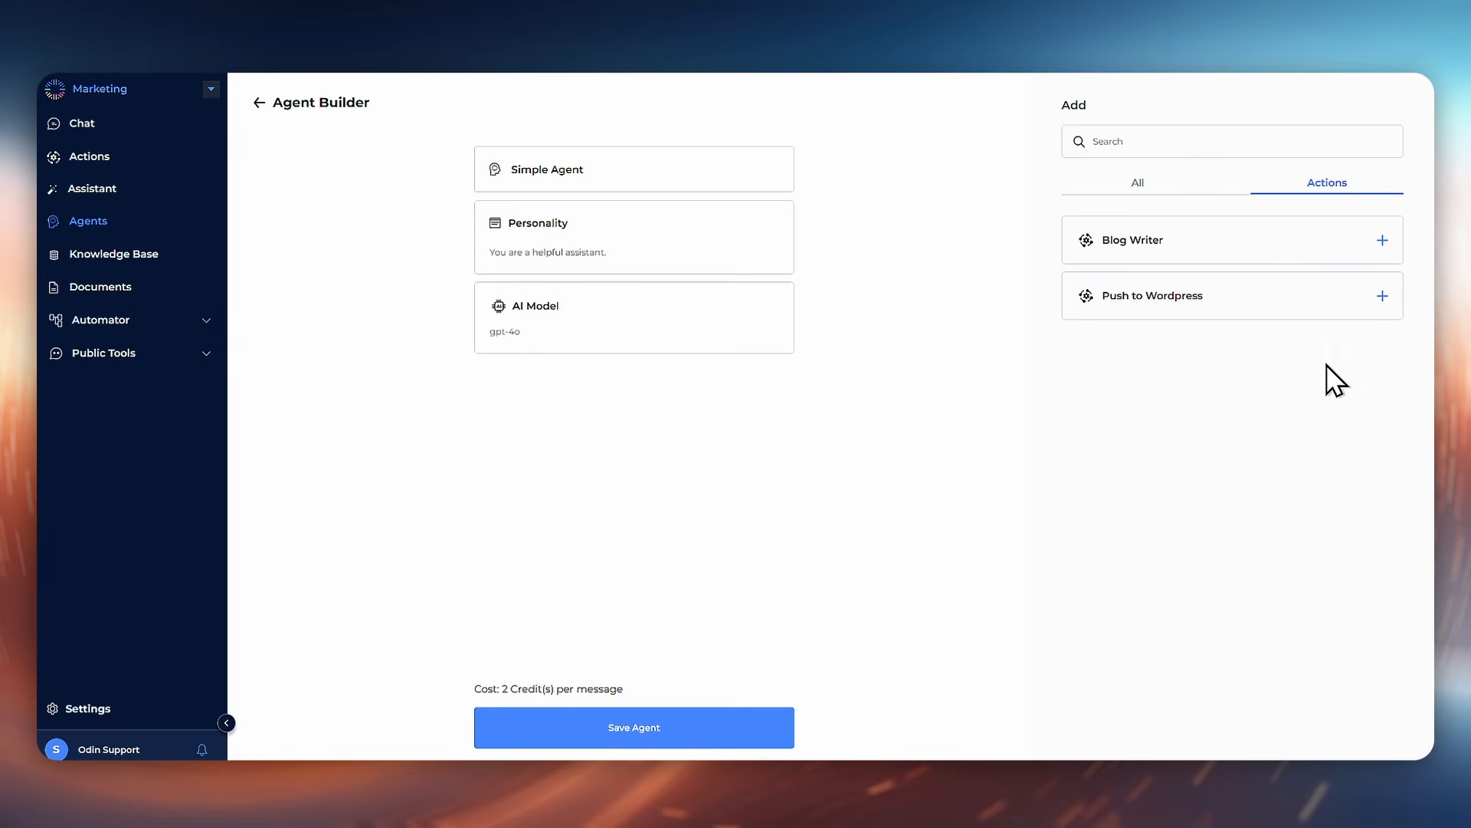
{"action": "left_click", "coordinate": [1383, 241]}
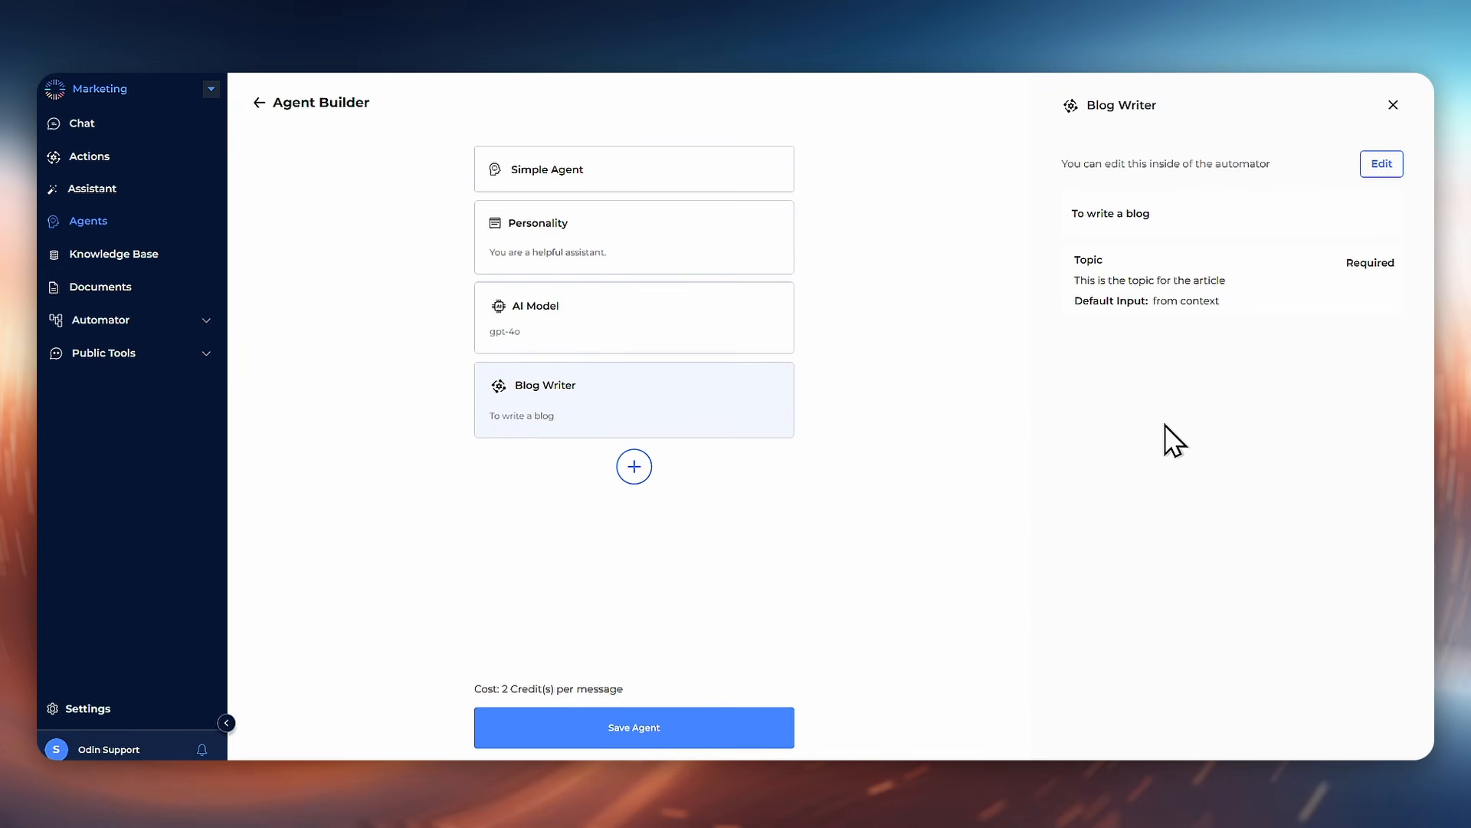
{"action": "mouse_move", "coordinate": [712, 396]}
{"action": "left_click", "coordinate": [748, 724]}
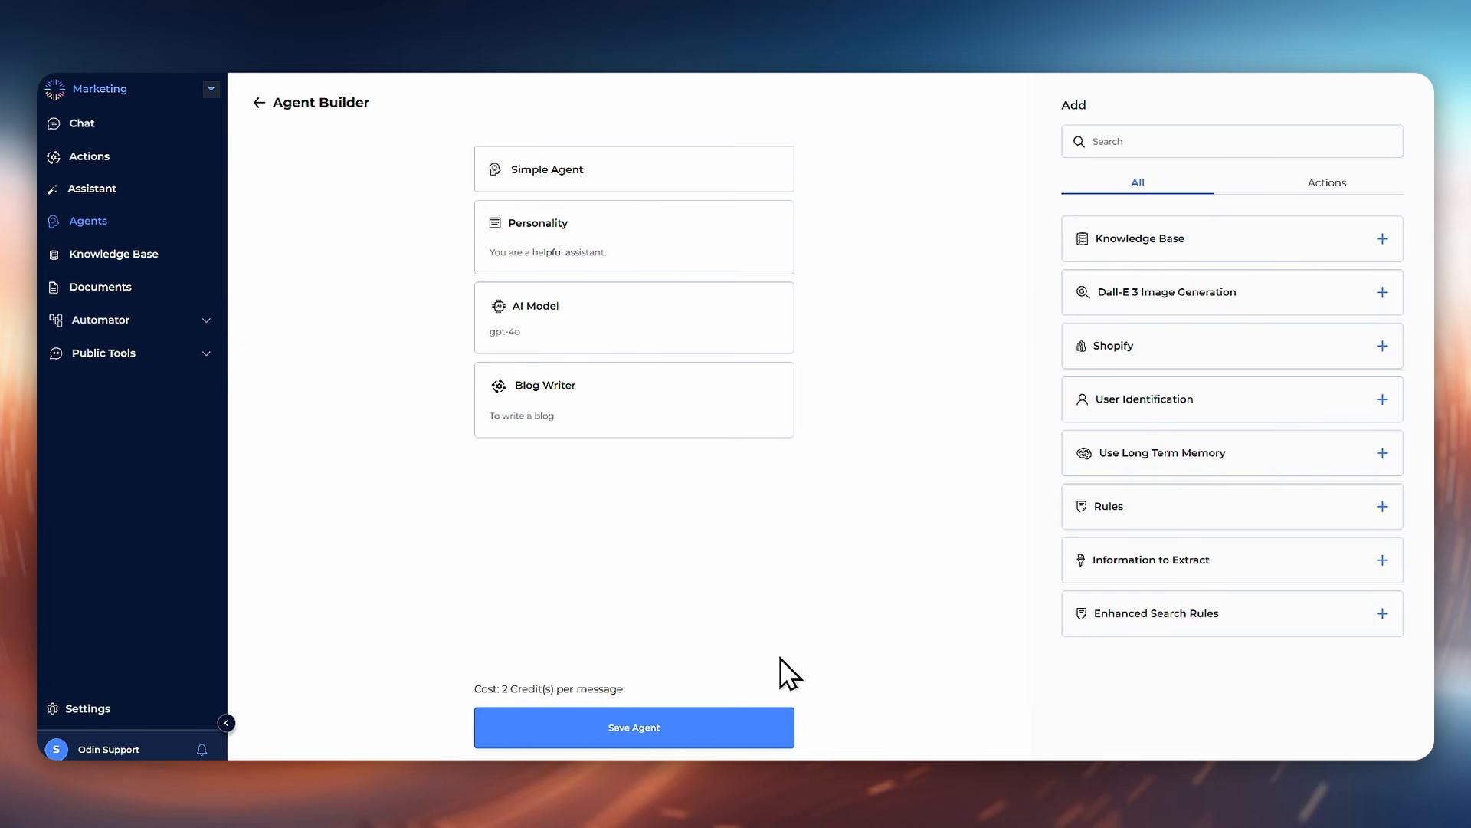
Step: Go to Chat and switch the chat agent to Simple Agent
{"action": "left_click", "coordinate": [93, 129]}
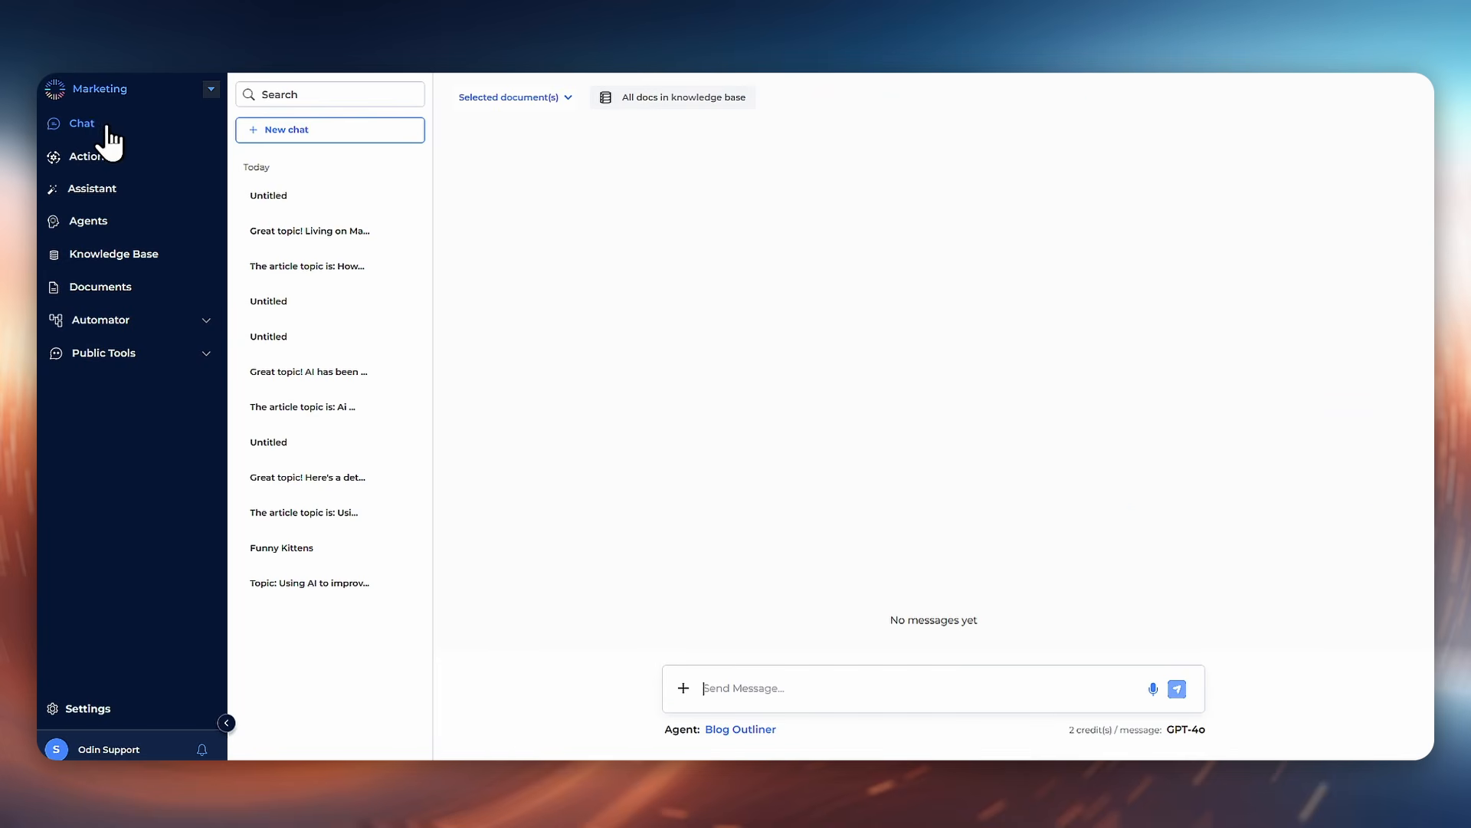
{"action": "left_click", "coordinate": [766, 729]}
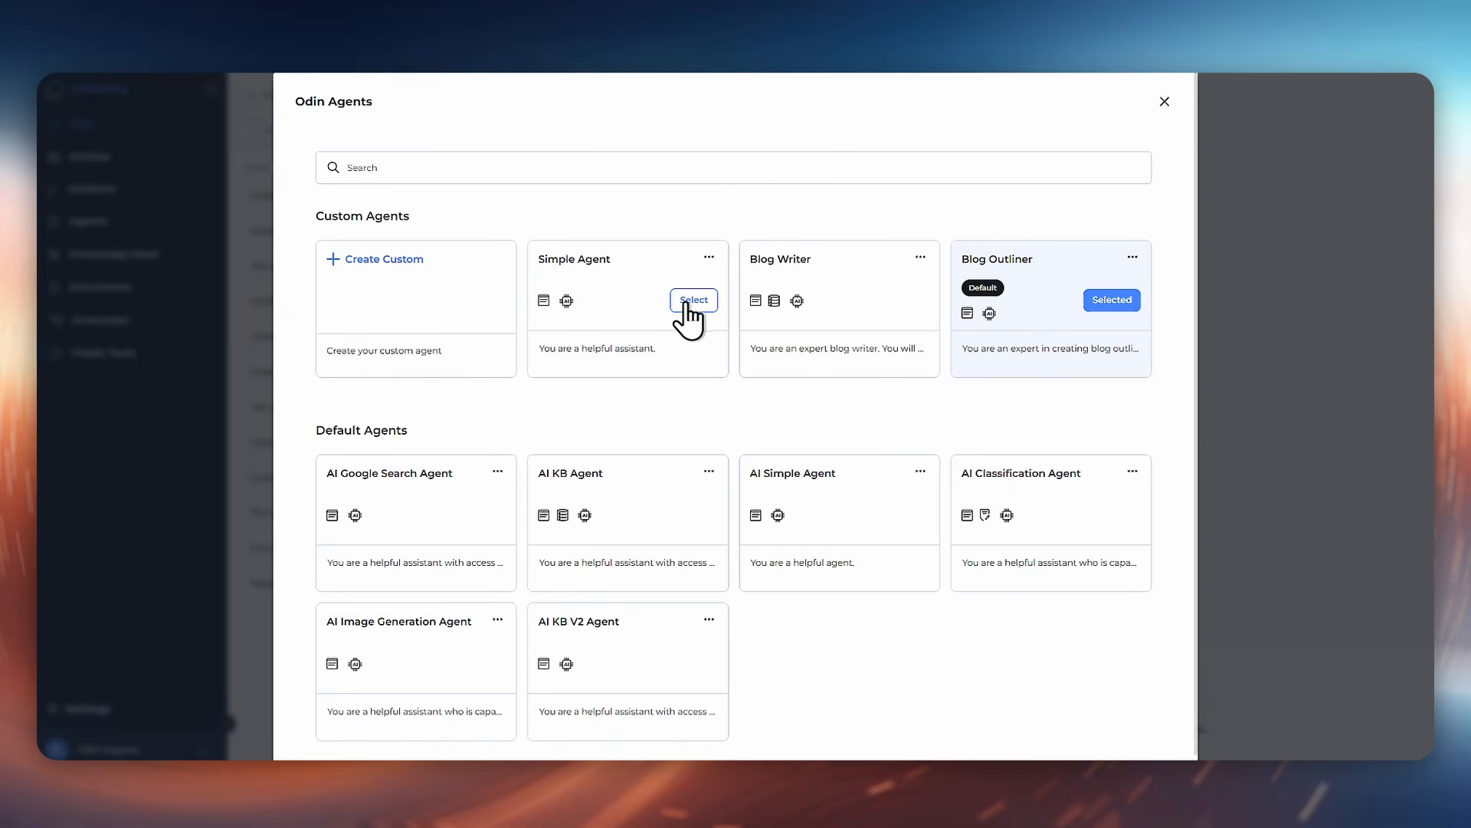
{"action": "left_click", "coordinate": [689, 302]}
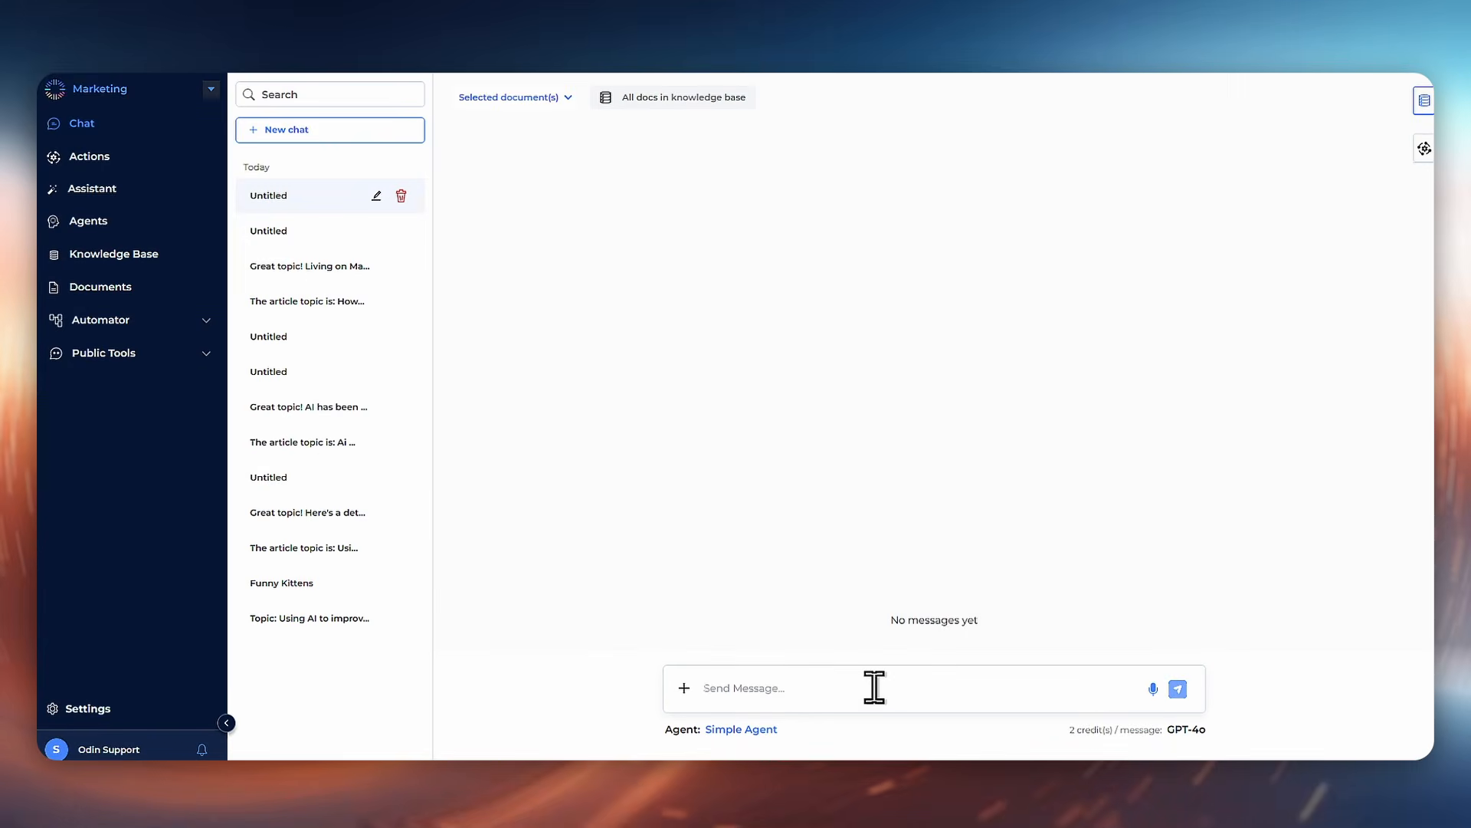
Step: Send "Write a blog with the topic for: Funny Kittens" and confirm the Blog Writer action with topic Funny Kittens
{"action": "type", "text": "Wr"}
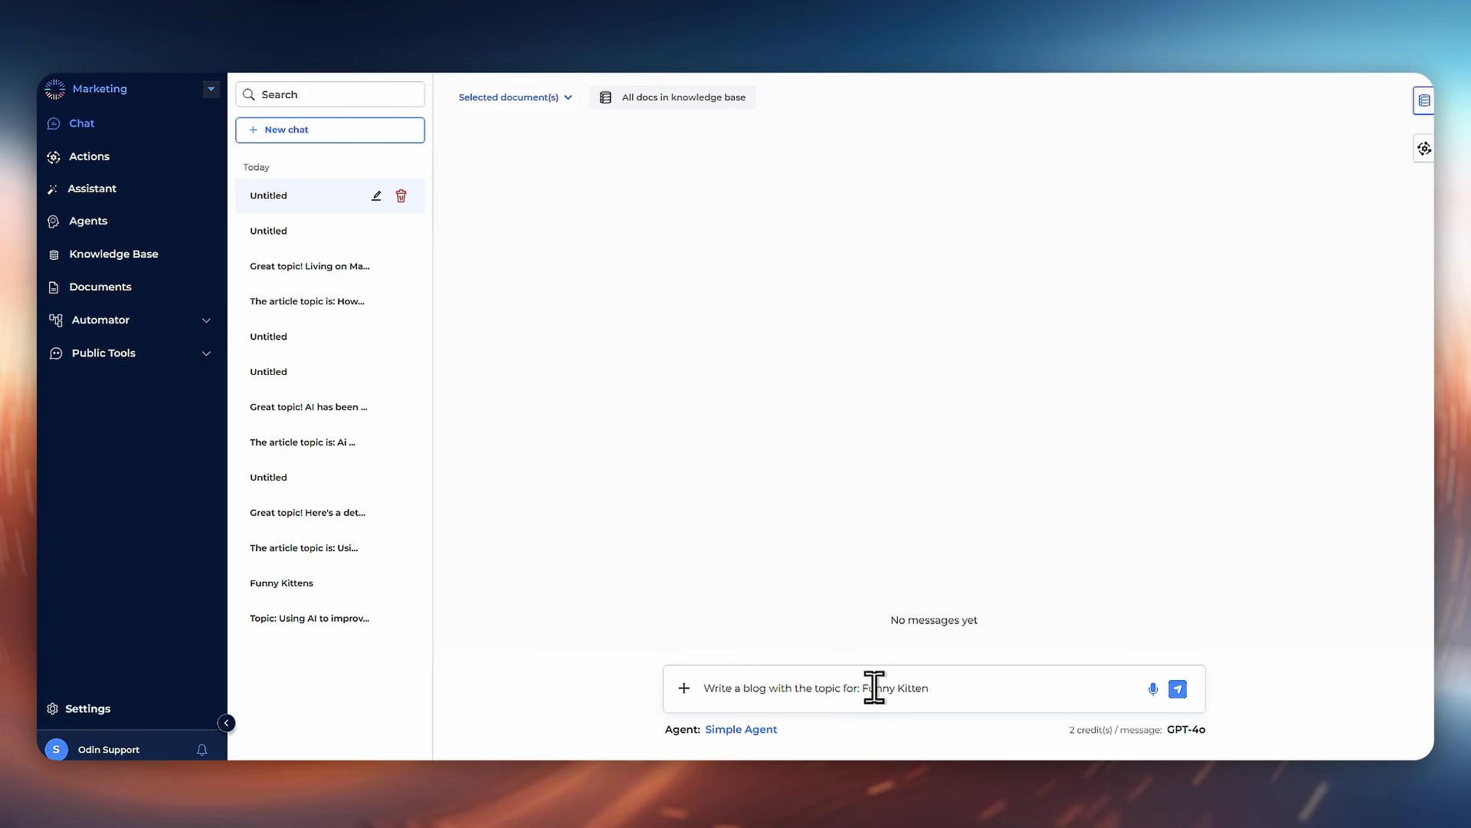
{"action": "type", "text": "s"}
{"action": "left_click", "coordinate": [1178, 688]}
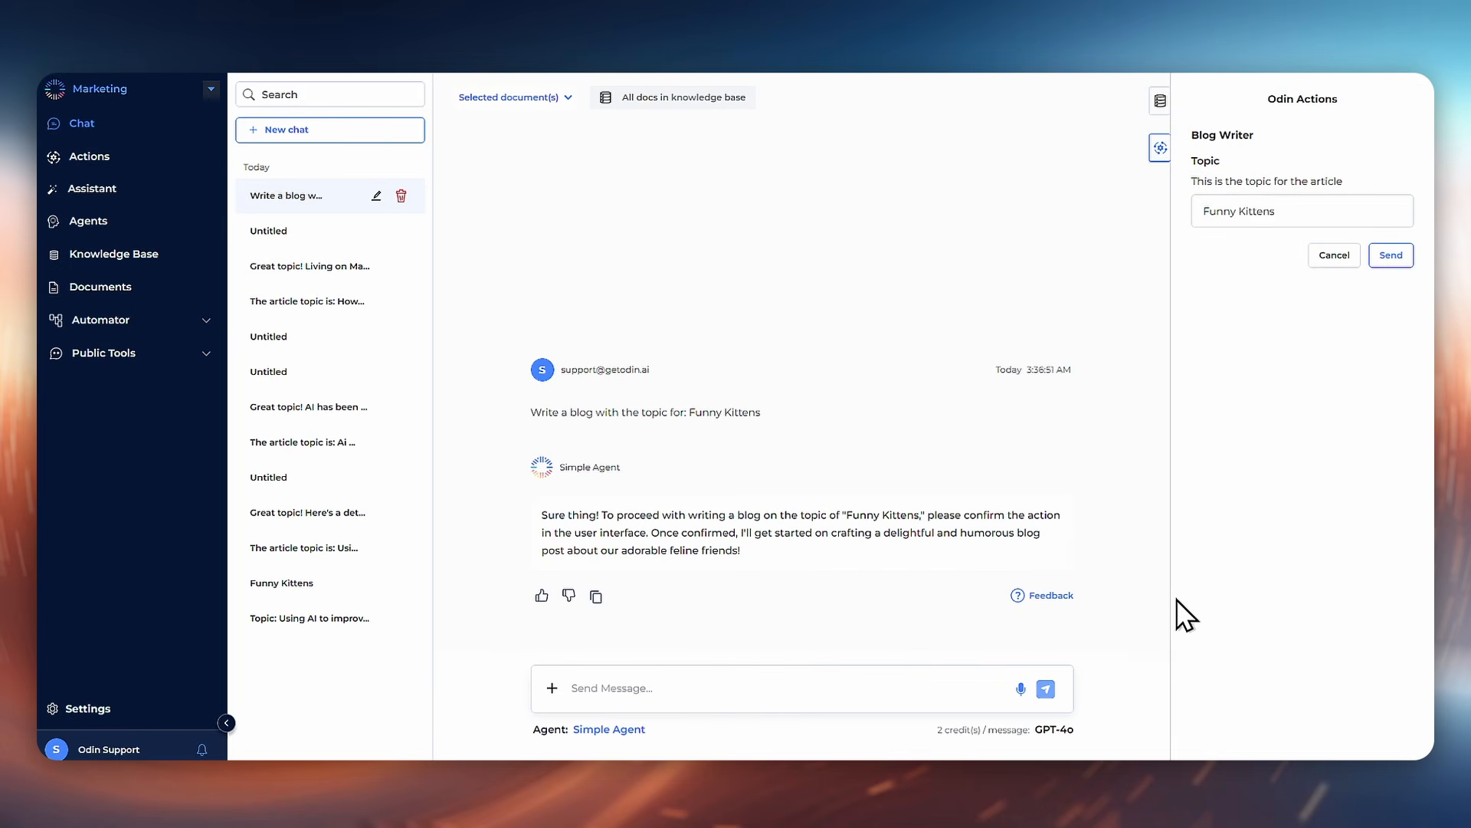
{"action": "left_click", "coordinate": [1390, 259]}
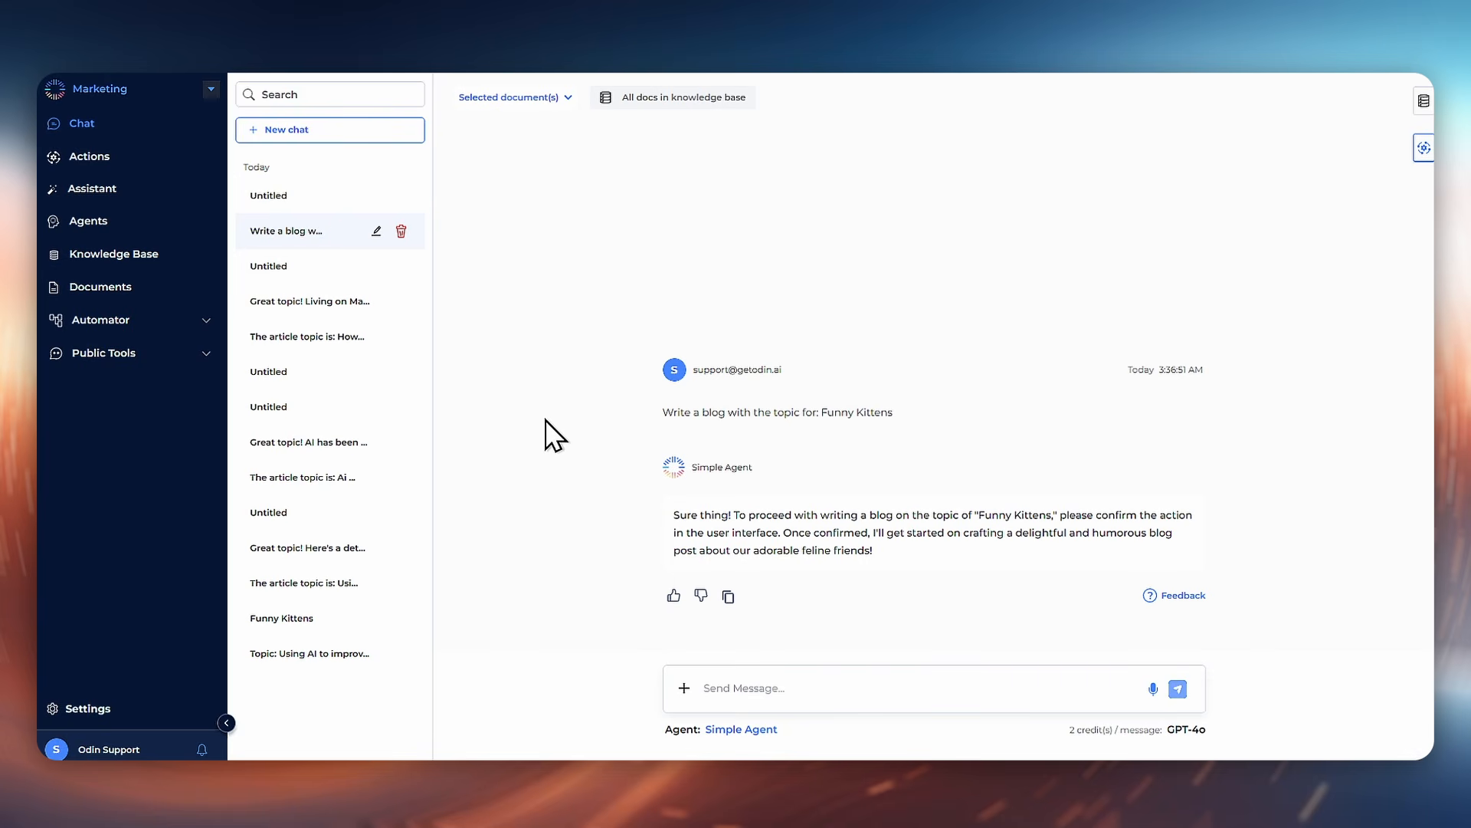
Step: Open the newest Untitled chat produced by the action
{"action": "left_click", "coordinate": [304, 201]}
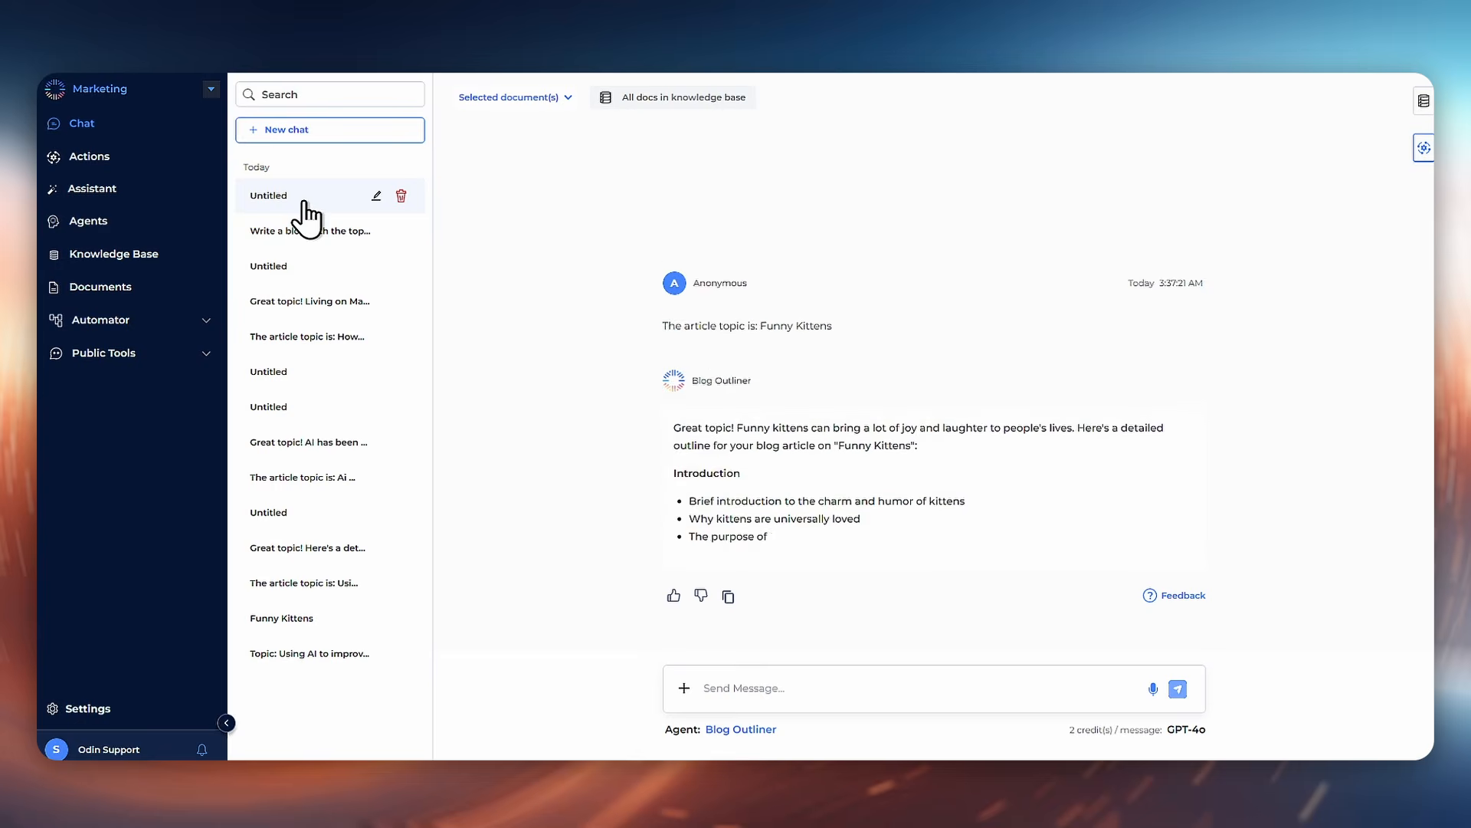
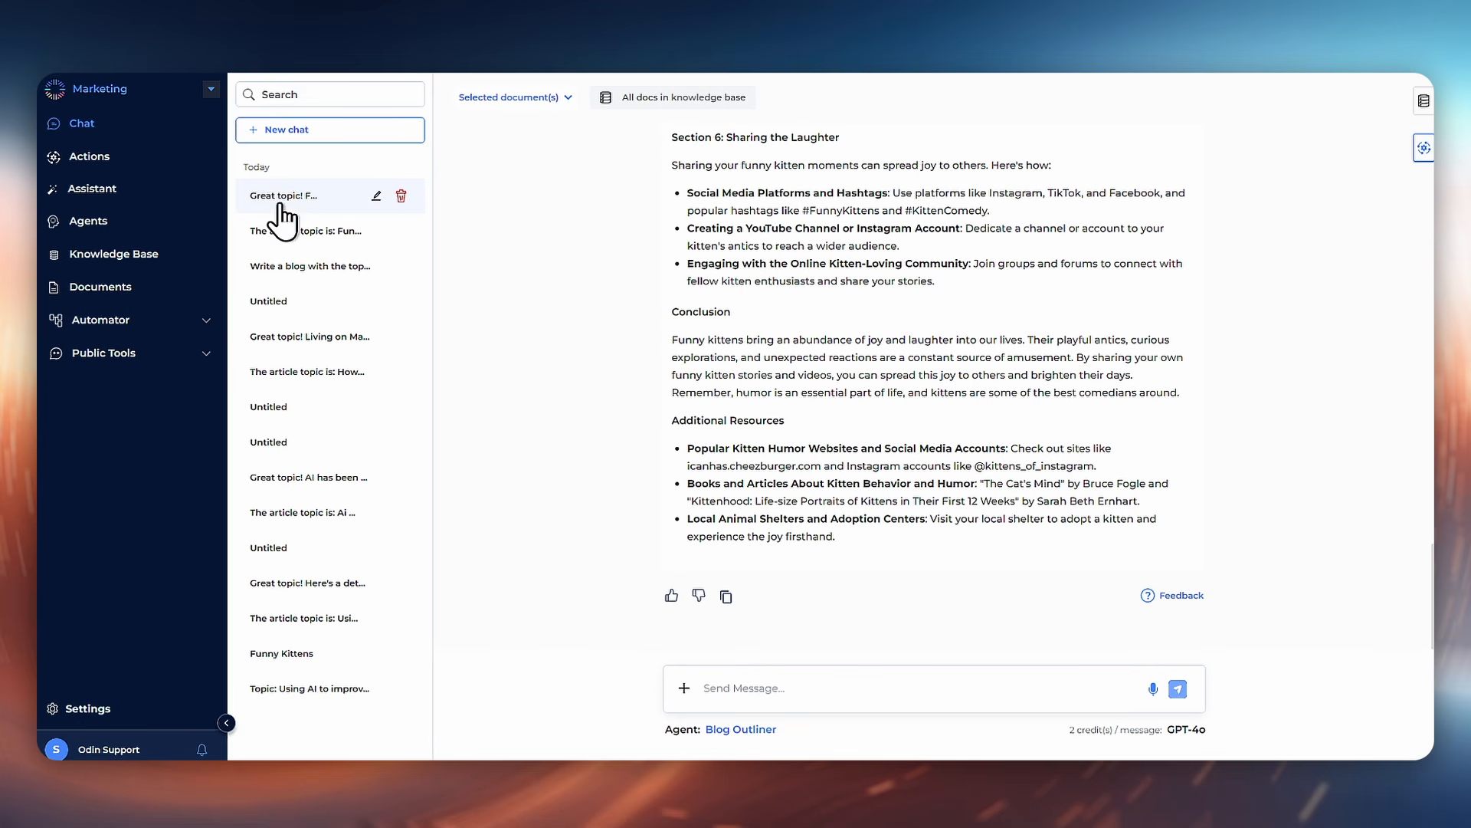
Step: Go to Documents and open the most recently created New Blog document
{"action": "left_click", "coordinate": [96, 157]}
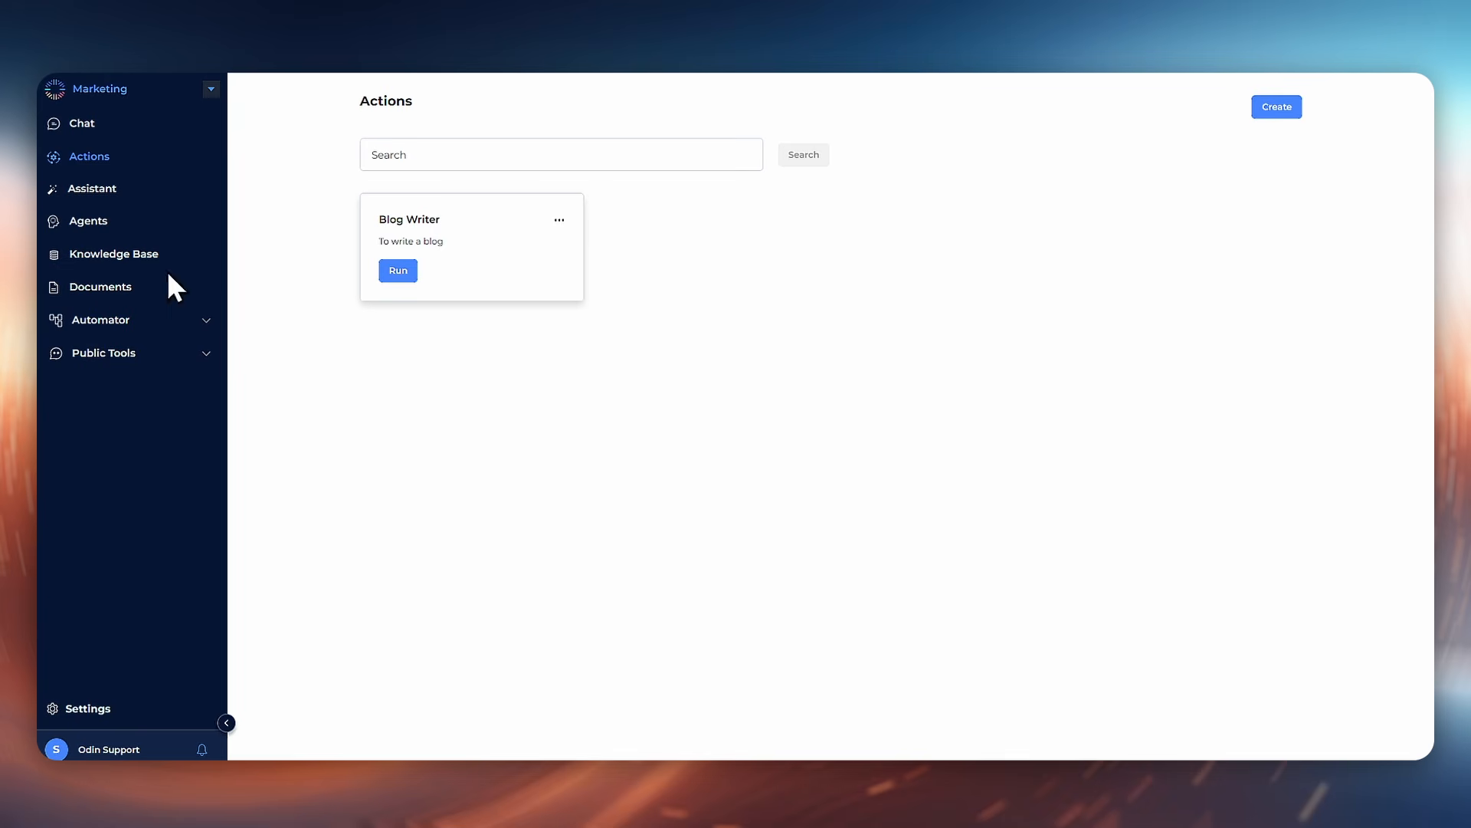
{"action": "left_click", "coordinate": [103, 305]}
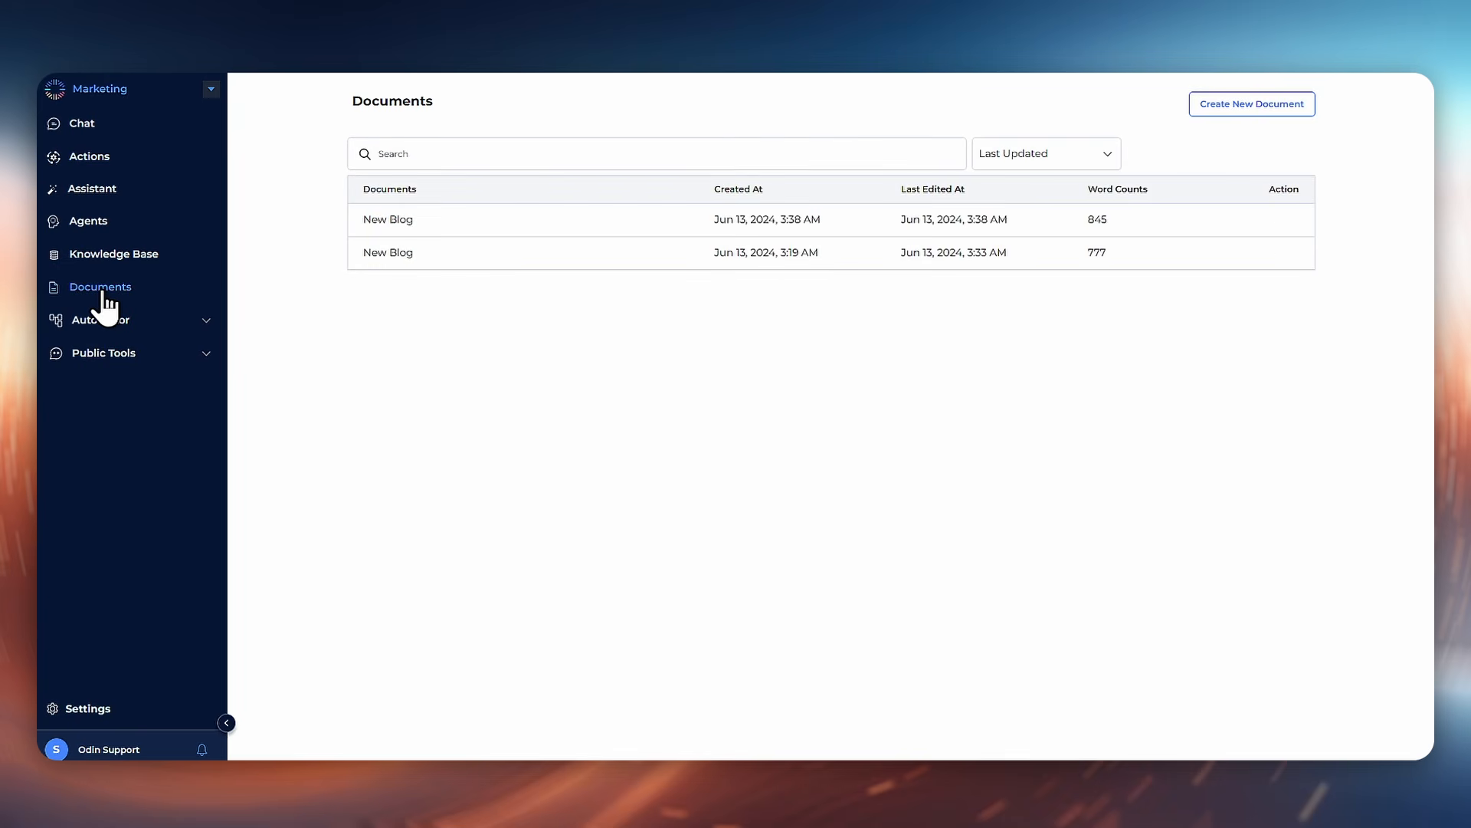
{"action": "left_click", "coordinate": [444, 228]}
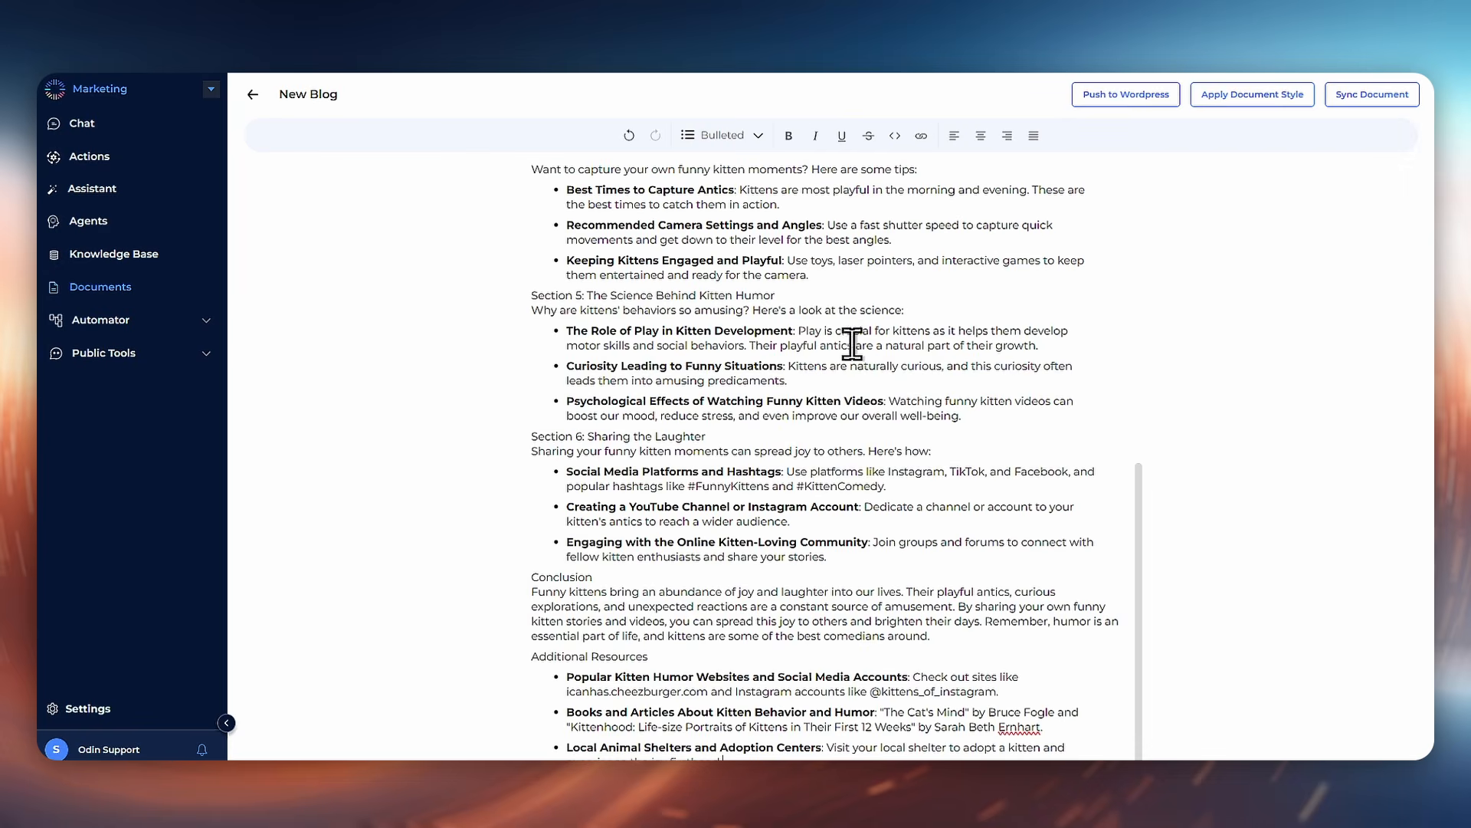
Step: Run the Push to Wordpress action on the New Blog document and confirm it
{"action": "scroll", "coordinate": [848, 335], "scroll_direction": "up", "scroll_amount": 10}
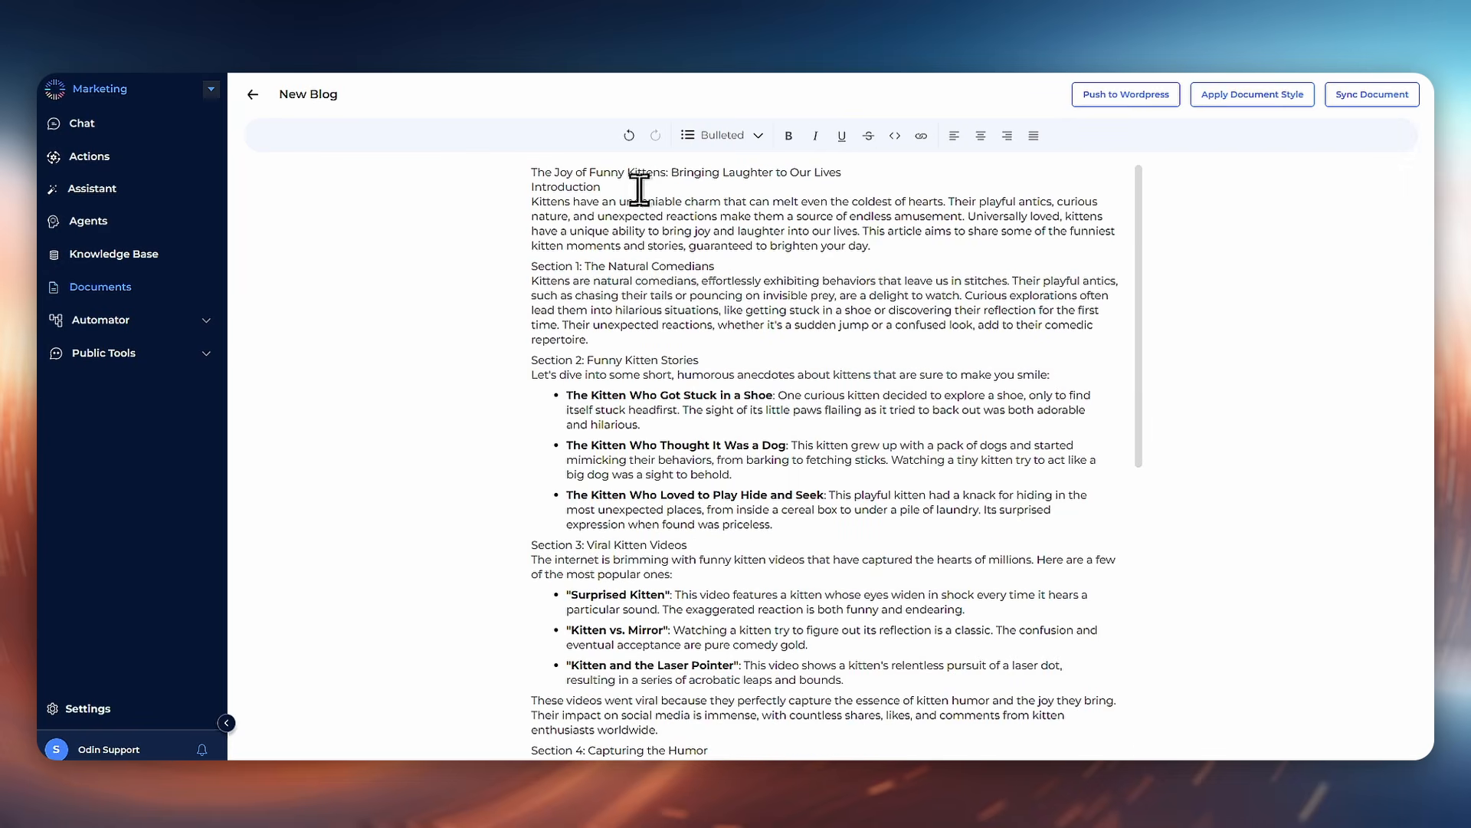
{"action": "left_click", "coordinate": [1150, 102]}
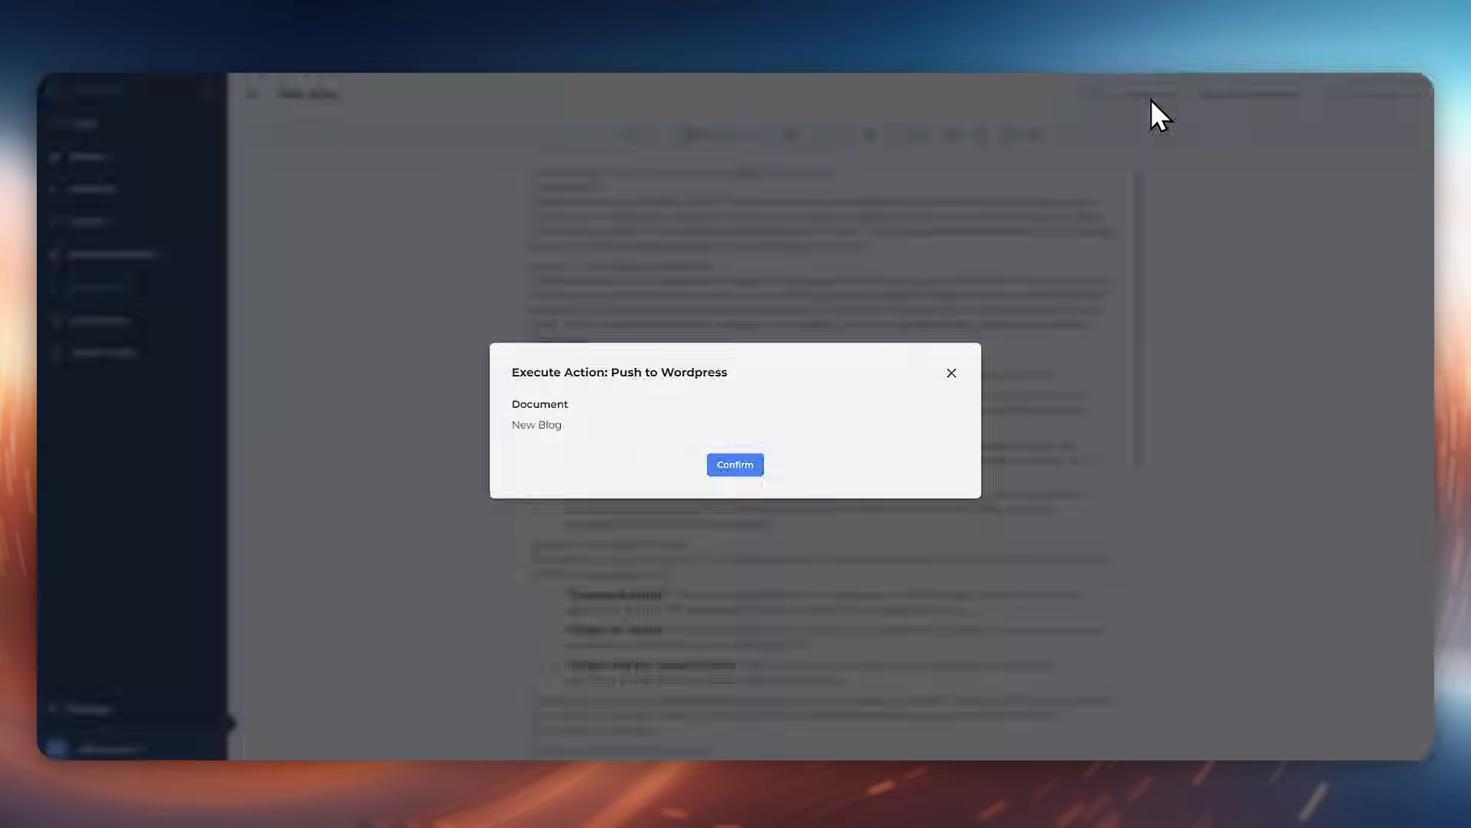
{"action": "left_click", "coordinate": [742, 471]}
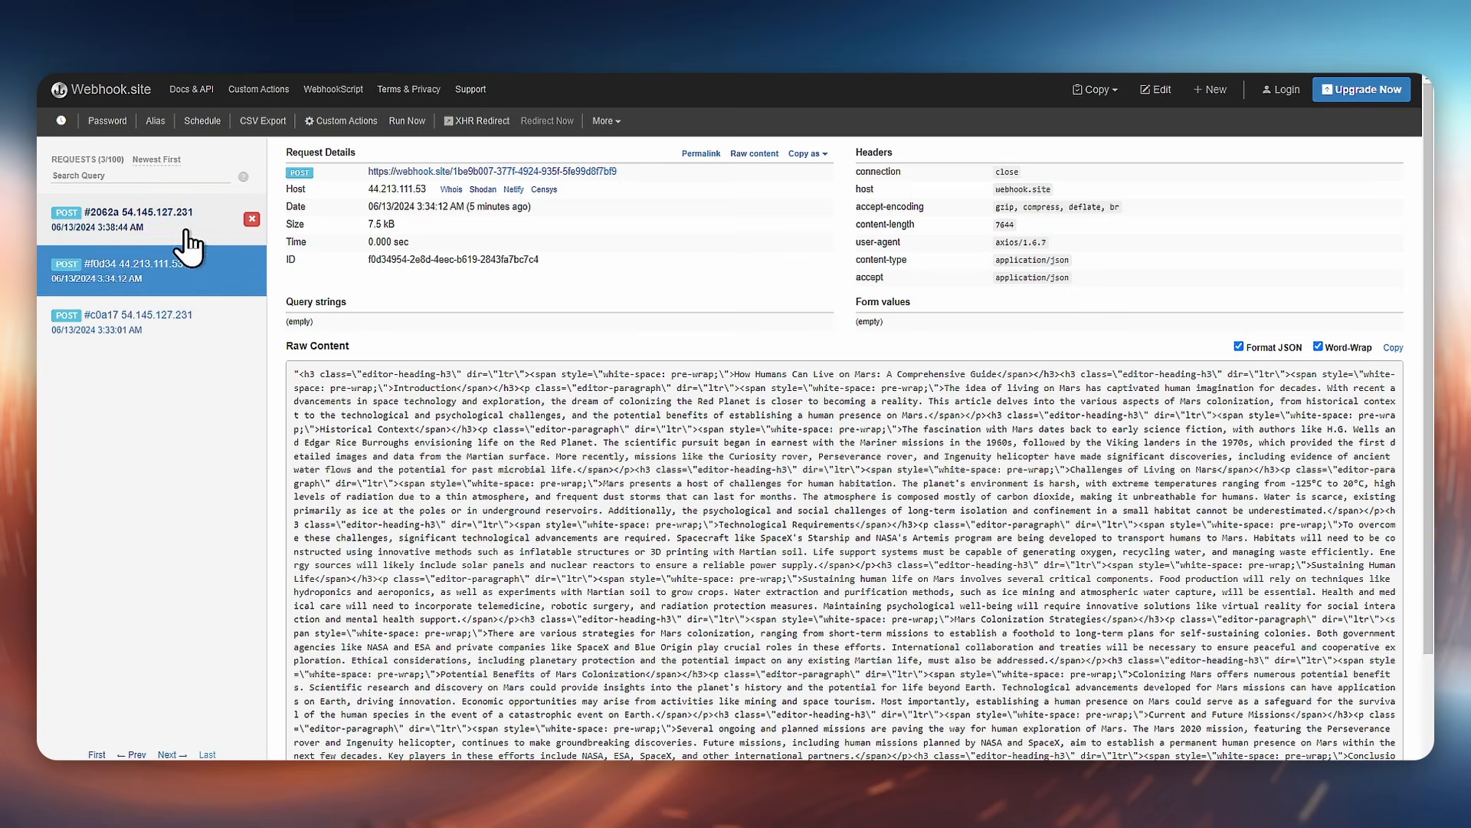
Step: Switch to webhook.site and inspect the newest POST request's raw content
{"action": "left_click", "coordinate": [130, 232]}
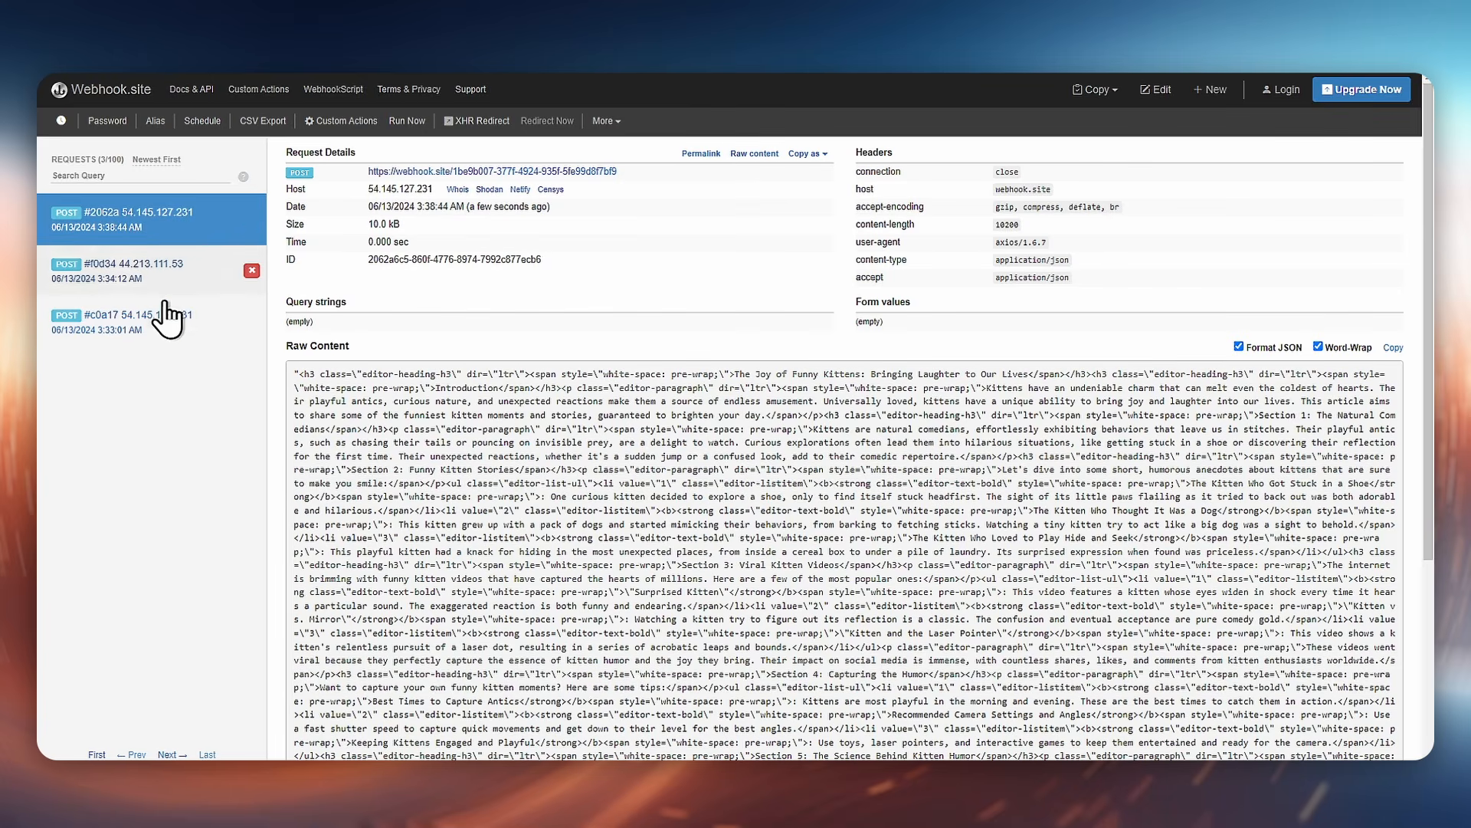
{"action": "left_click_drag", "start_coordinate": [745, 374], "coordinate": [1032, 655]}
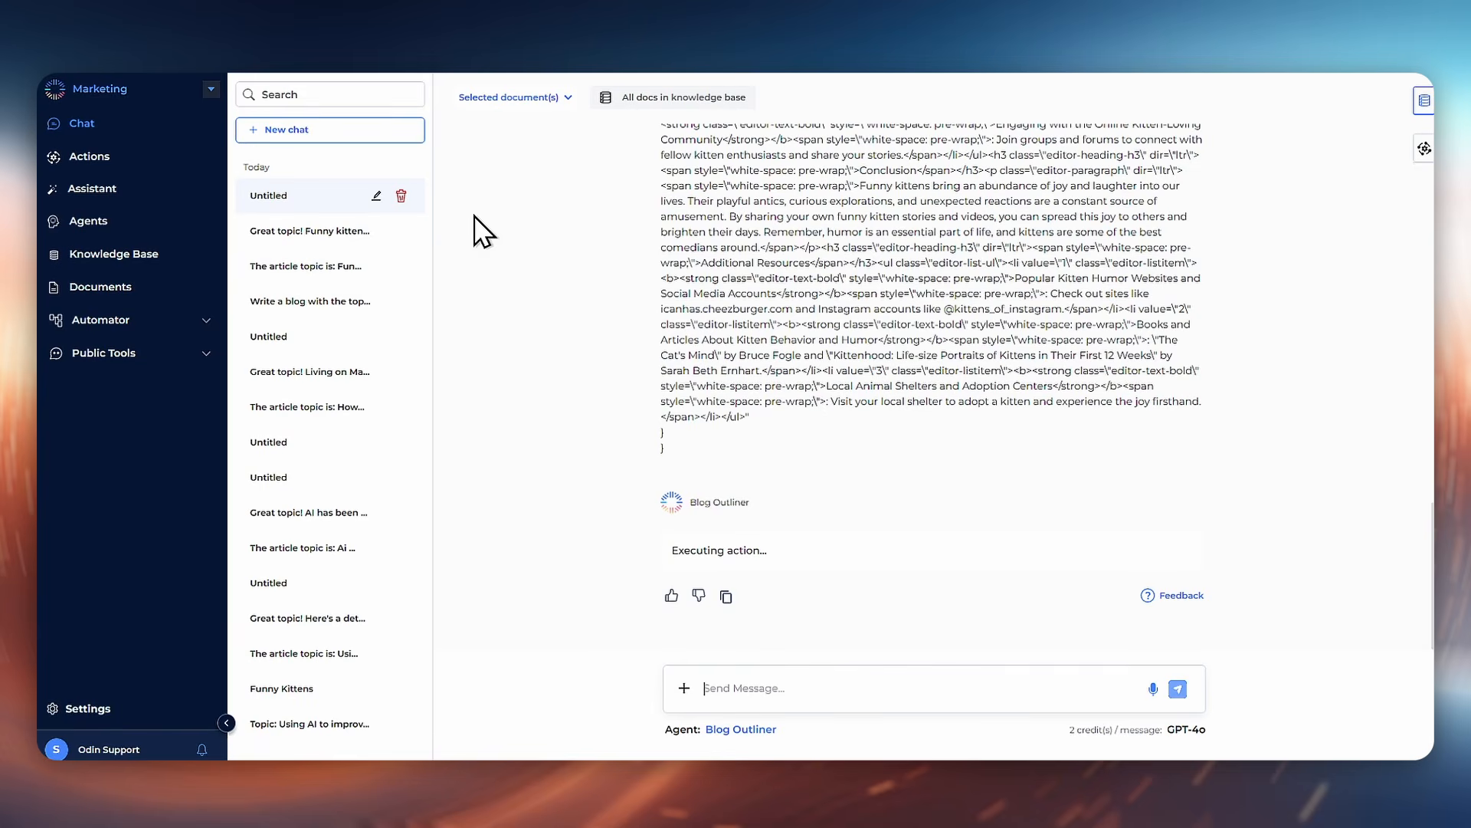
Step: Review the chat's document output, then reopen the newest New Blog document from Documents
{"action": "scroll", "coordinate": [767, 452], "scroll_direction": "up", "scroll_amount": 5}
{"action": "scroll", "coordinate": [766, 452], "scroll_direction": "up", "scroll_amount": 8}
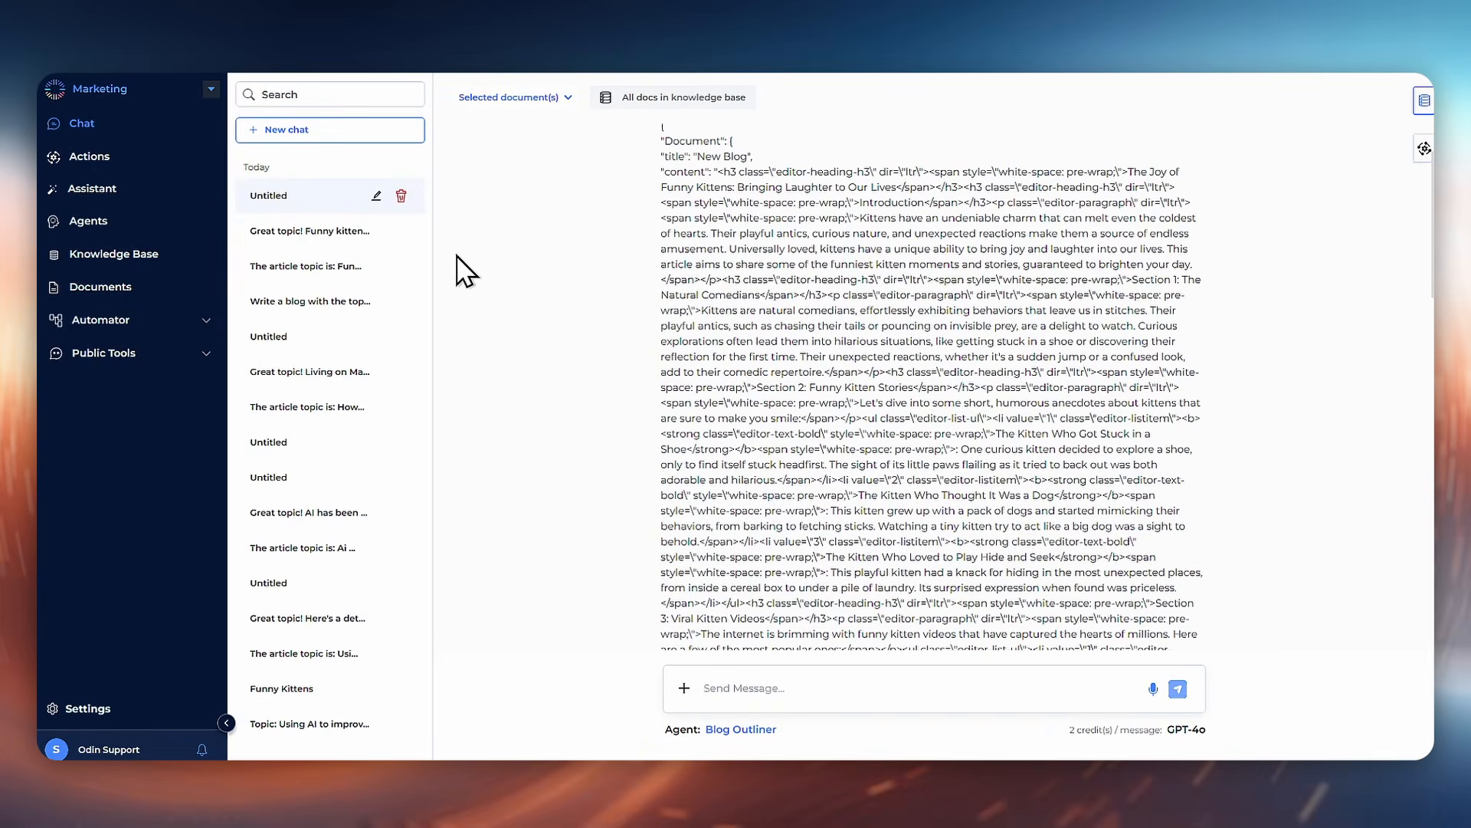
{"action": "left_click", "coordinate": [107, 287]}
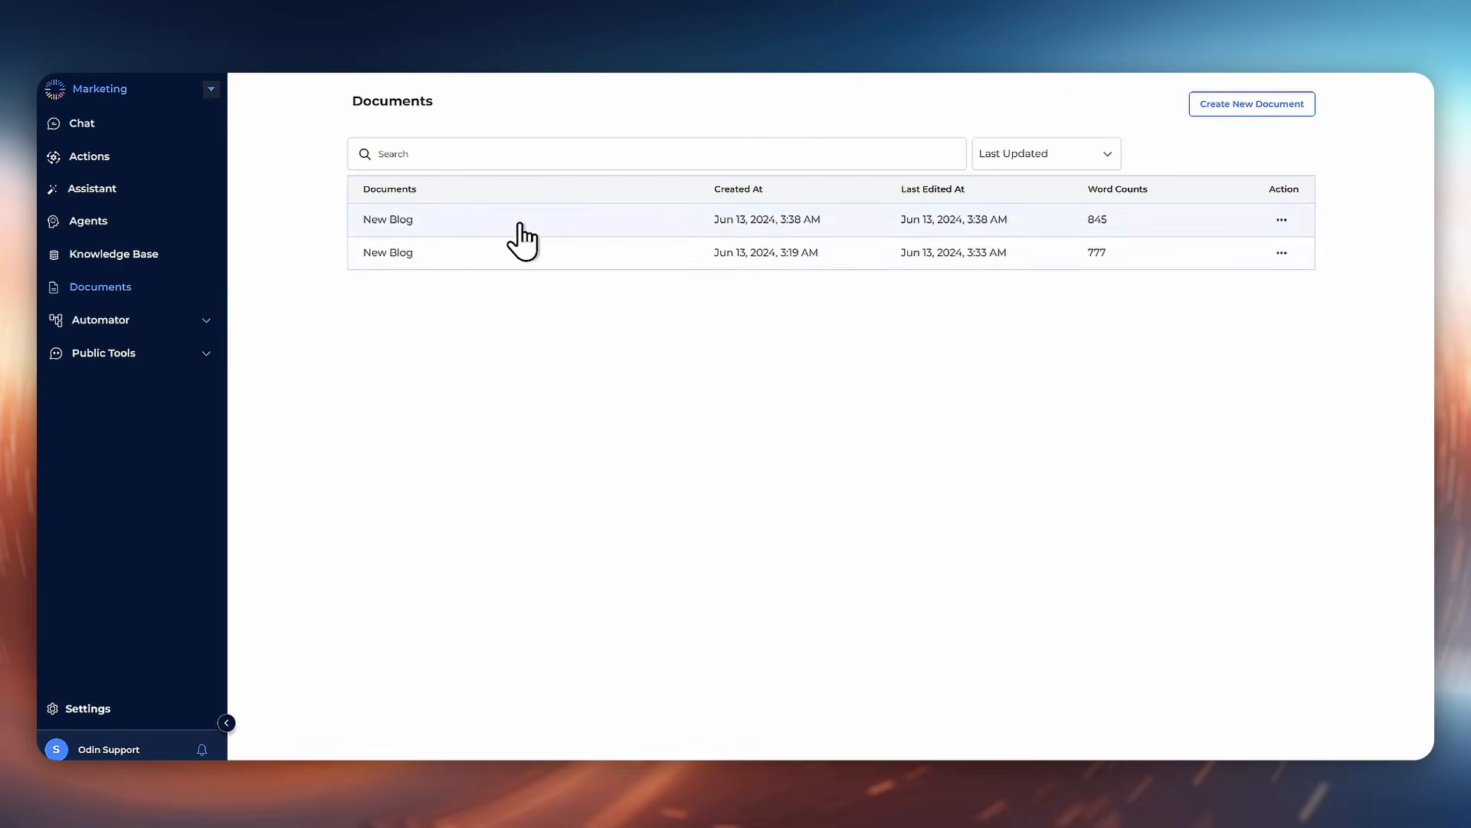
{"action": "left_click", "coordinate": [523, 230]}
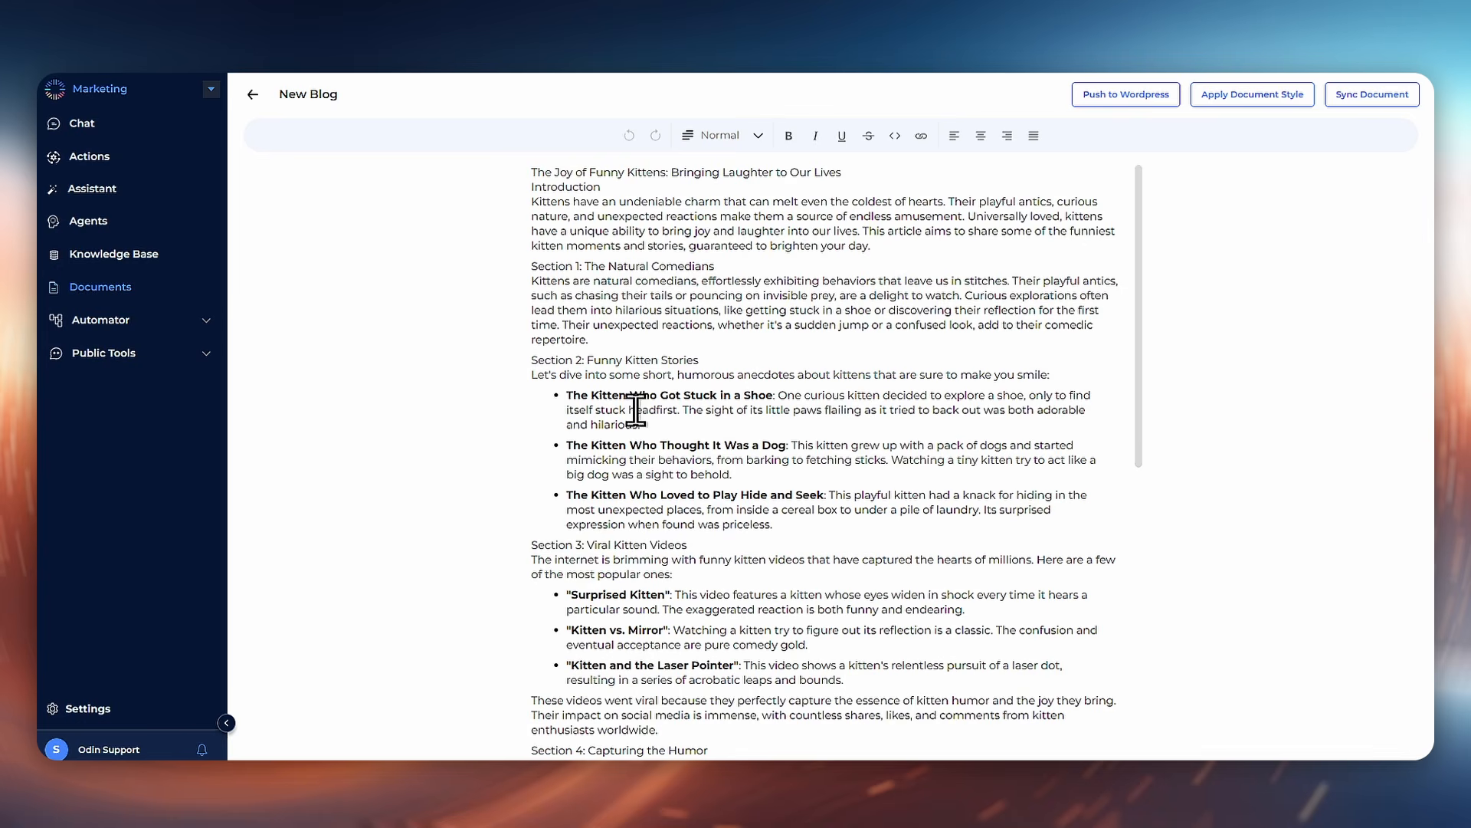